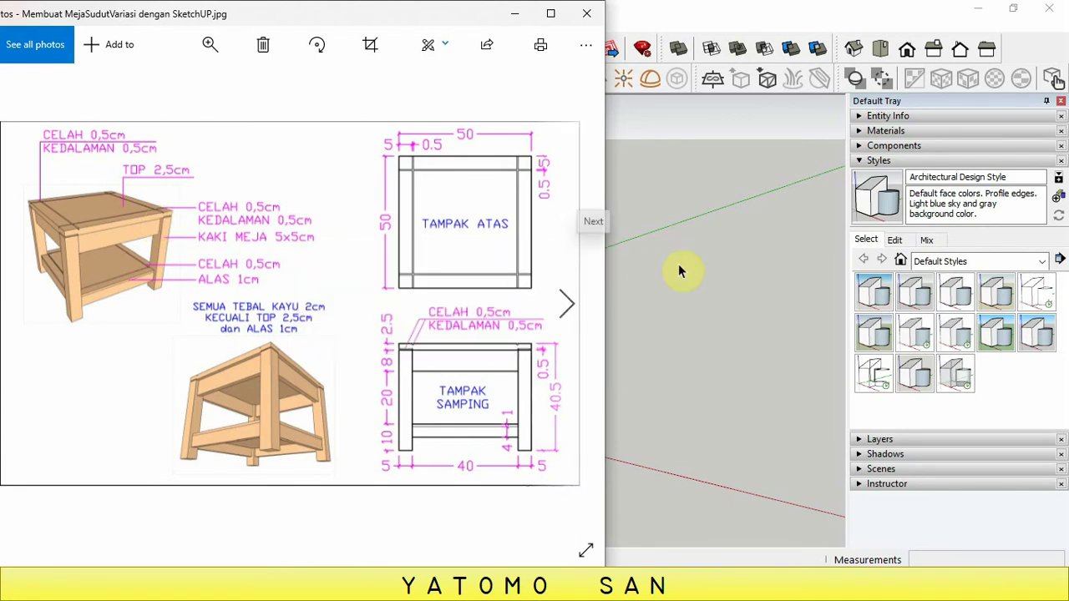
Compare the side-table reference drawing in Photos with the empty SketchUp model
left_click(712, 307)
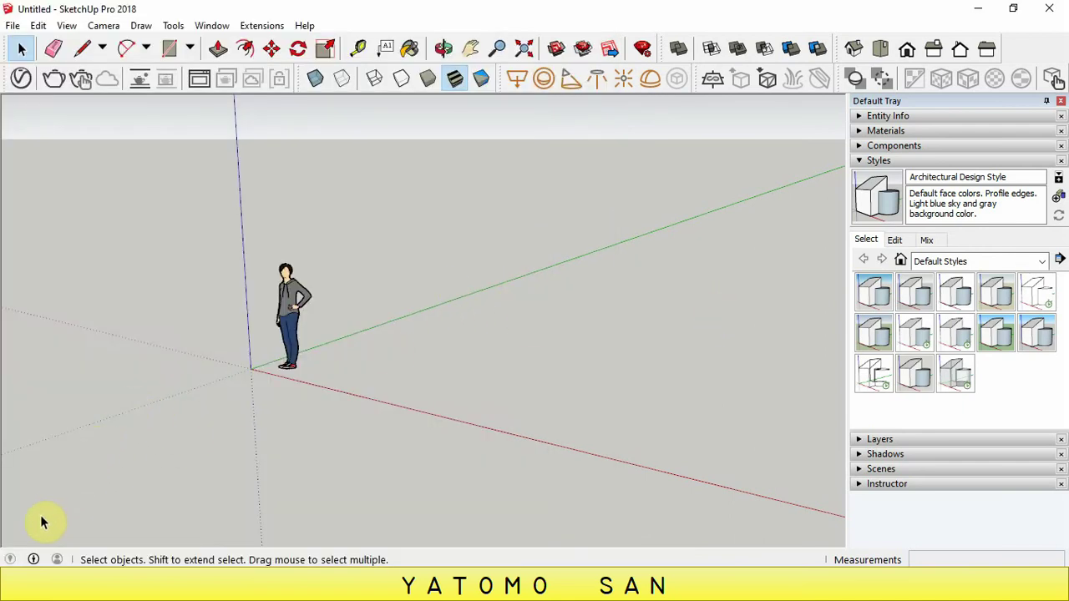
key("alt+Tab")
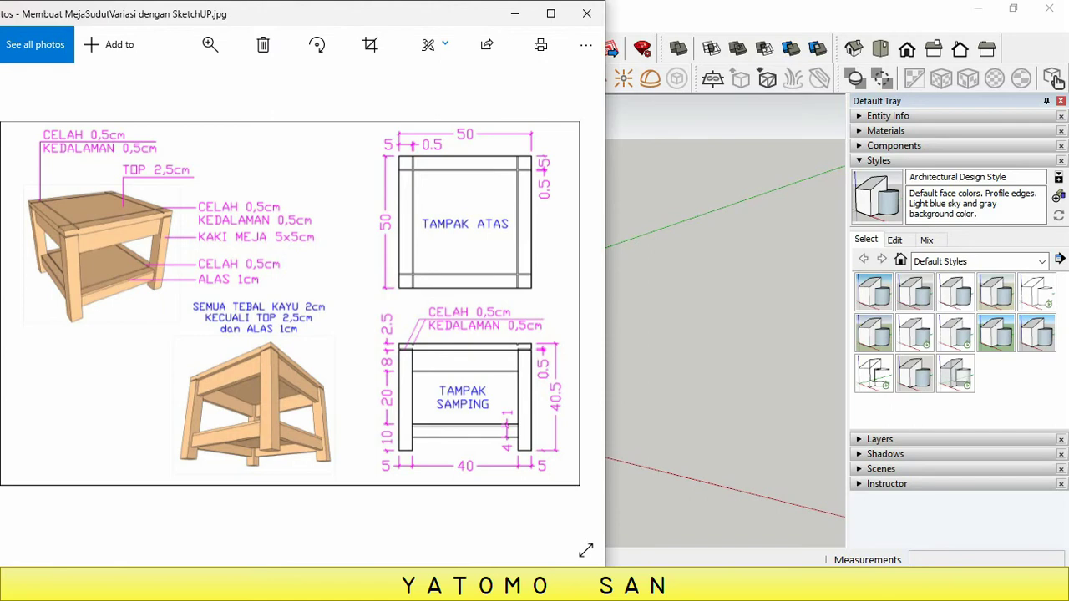
key("alt+Tab")
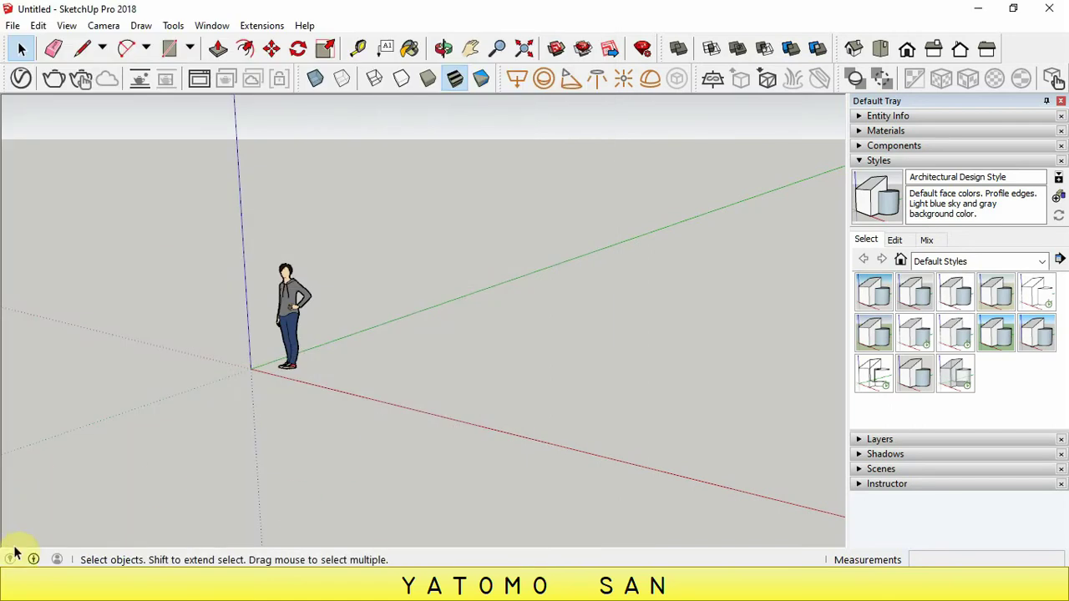
Set the model's length units to Decimal format in cm, then close Model Info
left_click(11, 560)
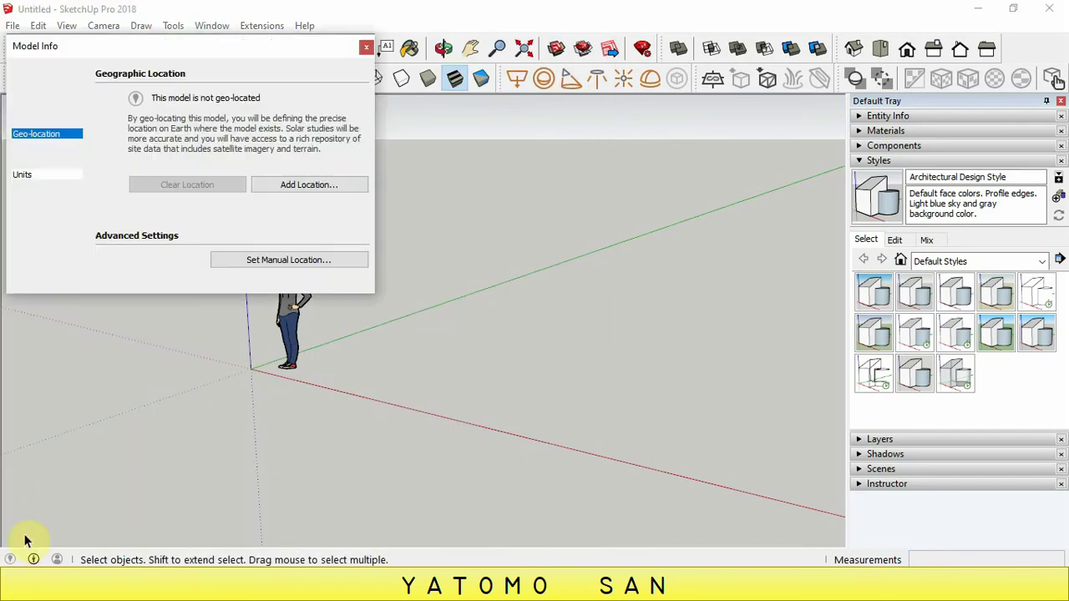
left_click(22, 175)
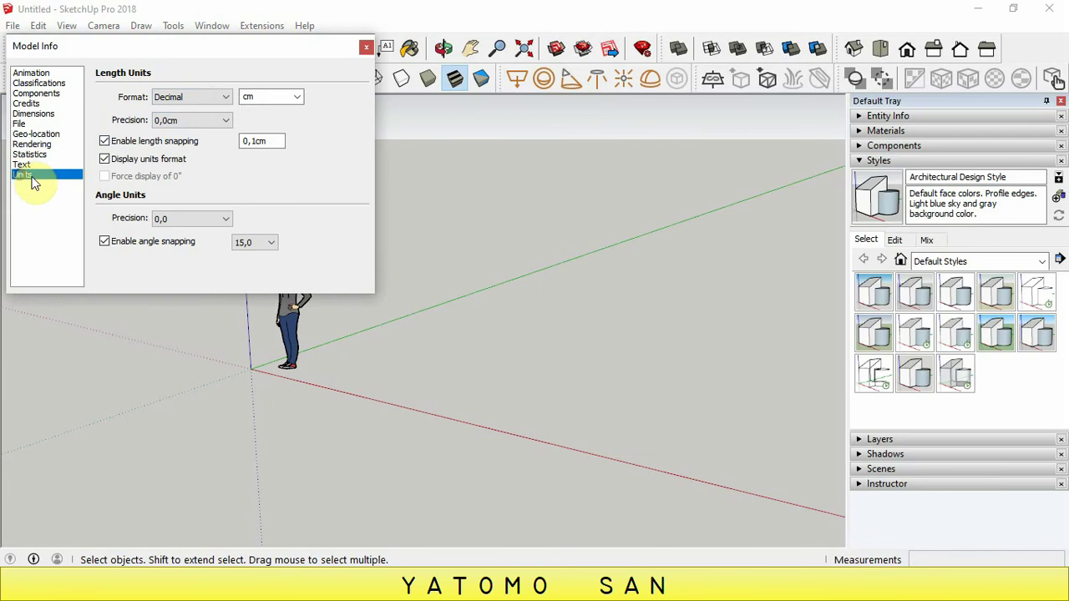
left_click(195, 102)
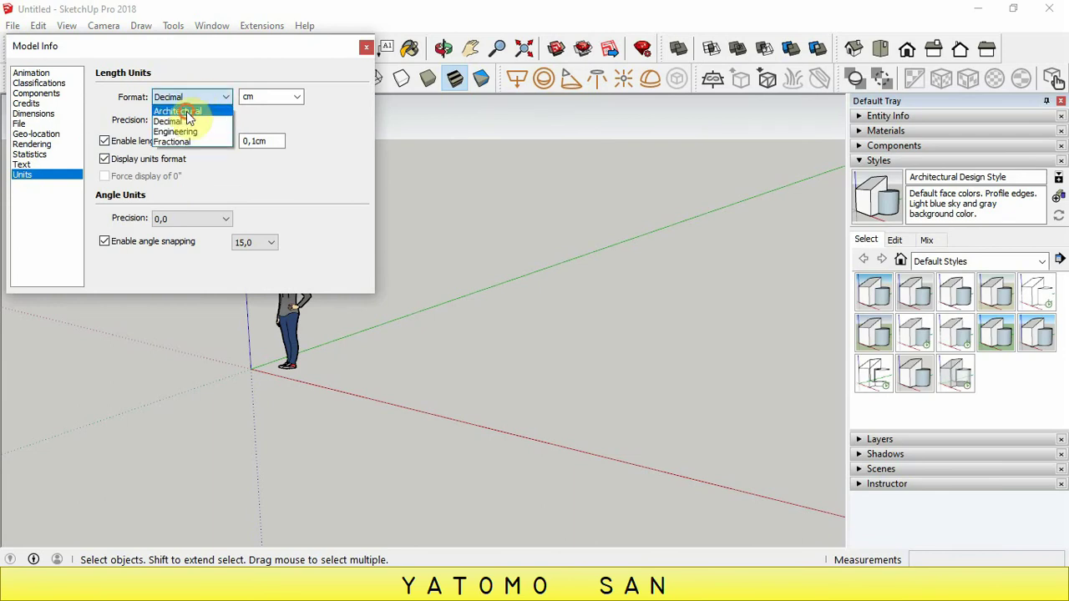
left_click(187, 112)
left_click(195, 97)
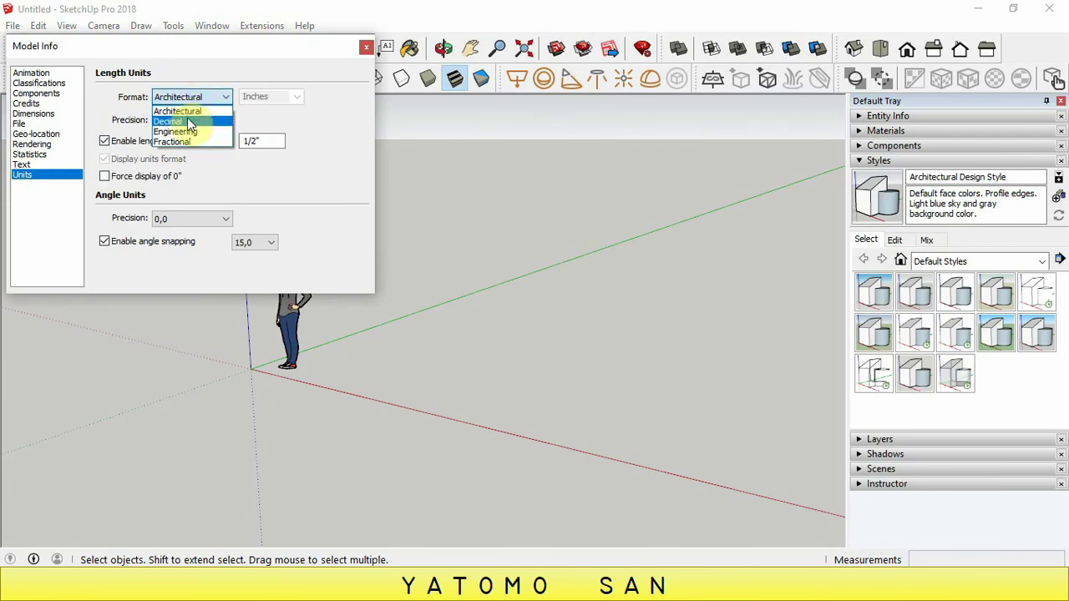
left_click(189, 122)
left_click(297, 98)
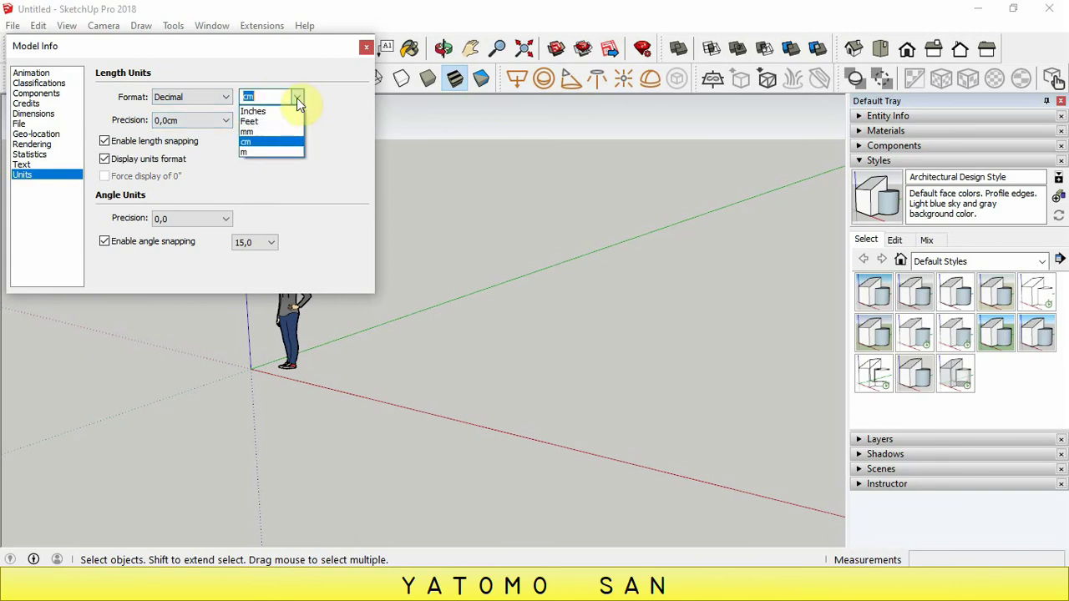
left_click(264, 142)
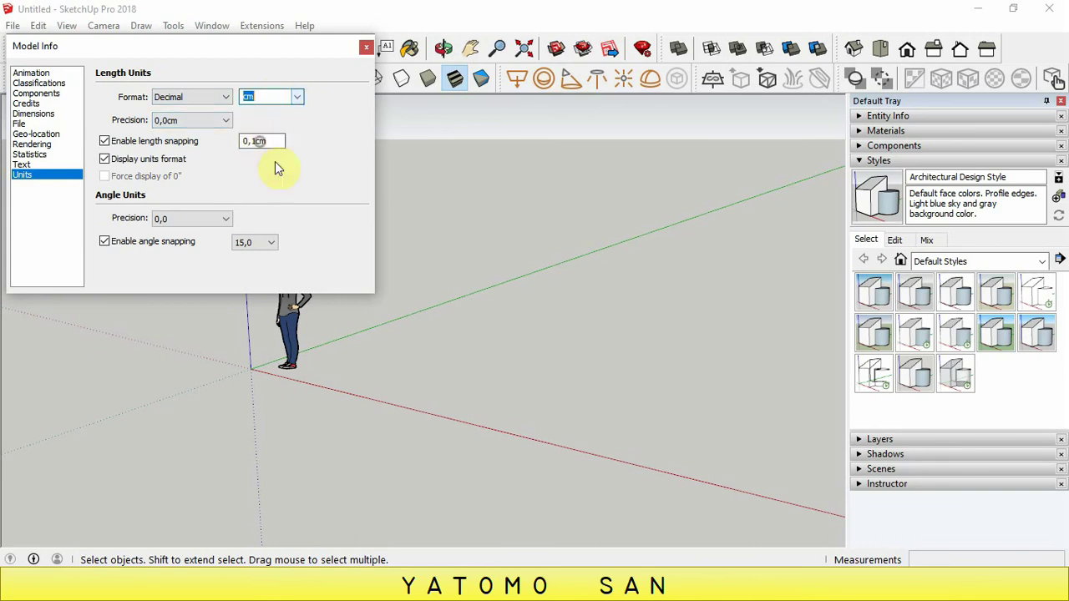
left_click(365, 52)
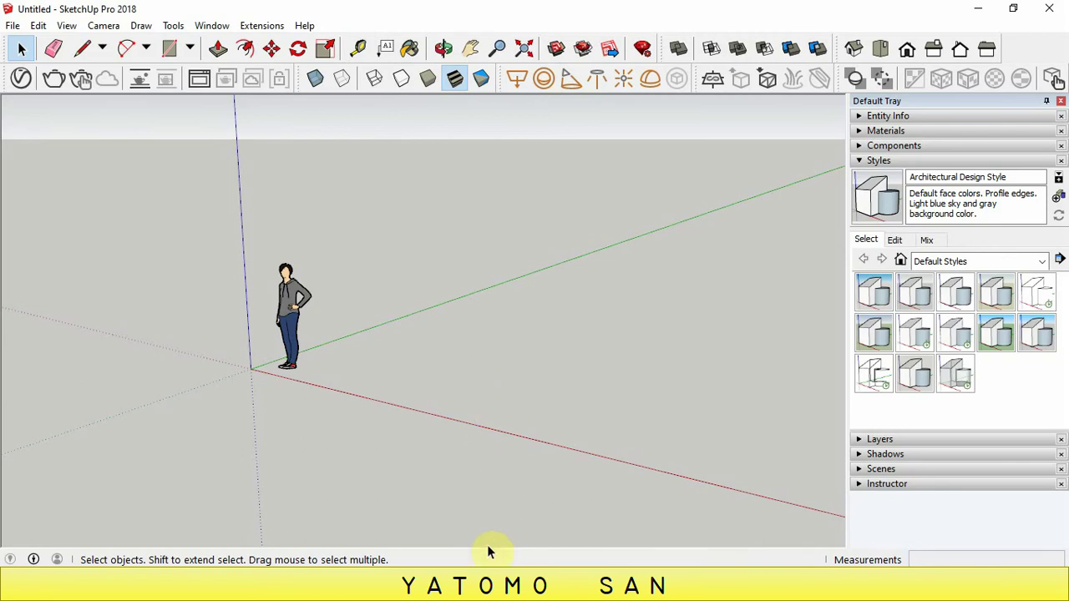
left_click(517, 514)
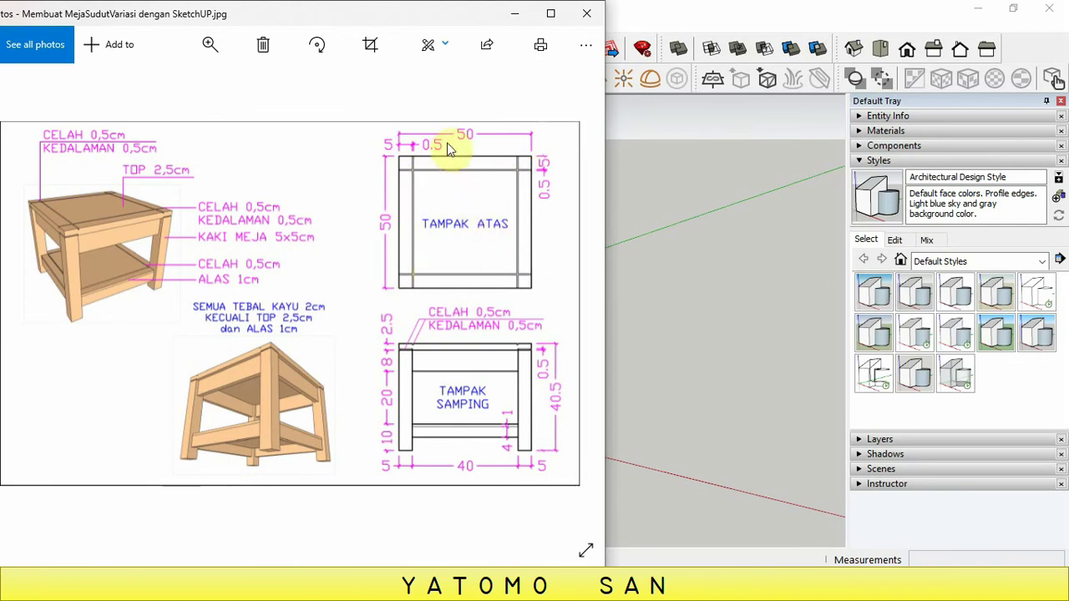
left_click(662, 377)
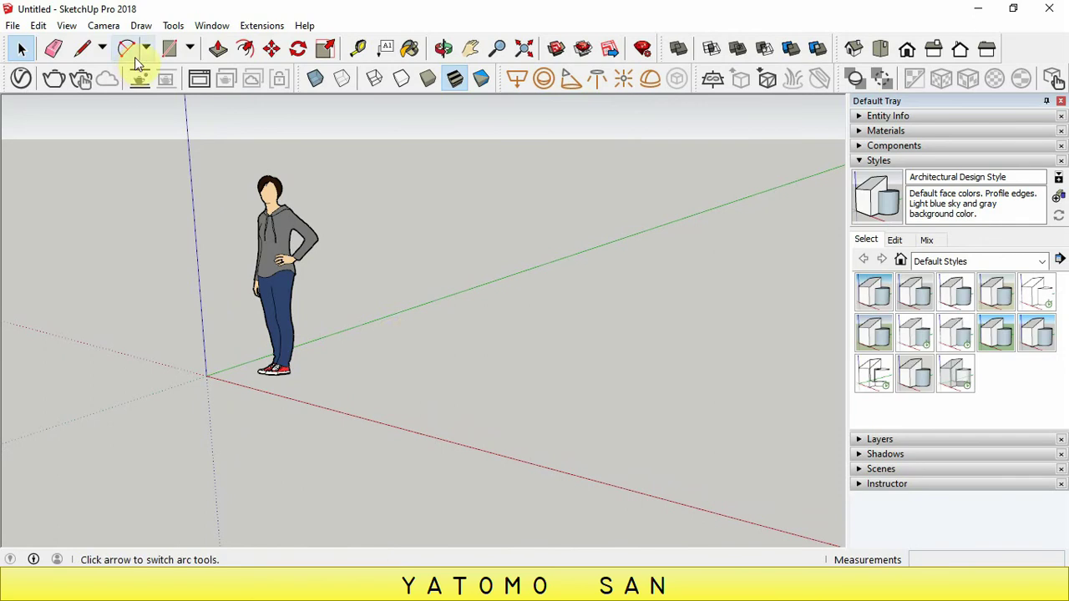
scroll(395, 387, "up", 2)
scroll(396, 386, "up", 2)
Draw a 50 × 50 cm square face on the ground with the Rectangle tool
left_click(171, 48)
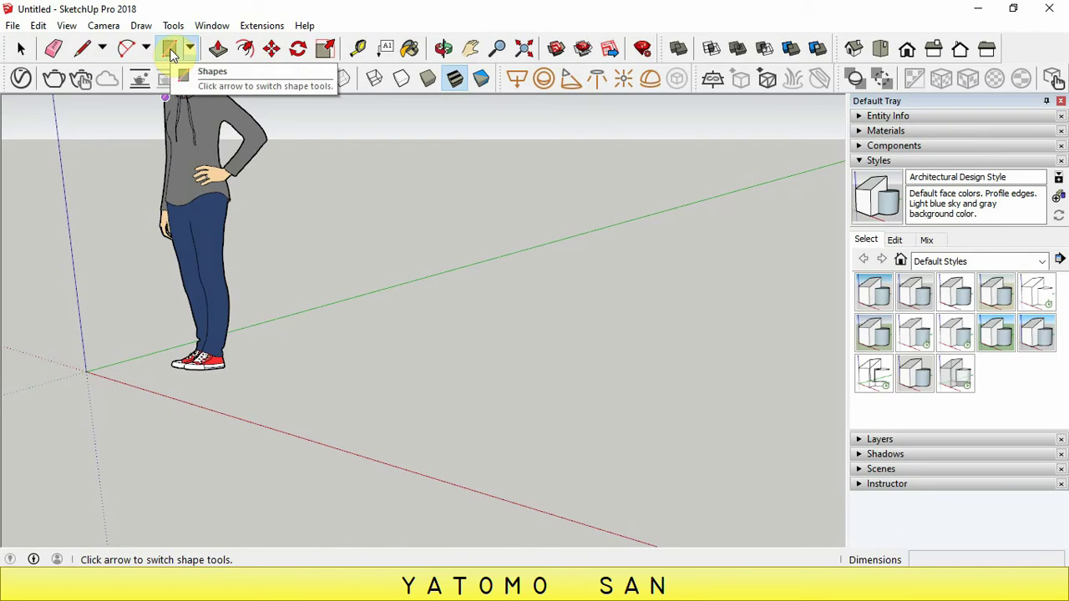
left_click(191, 50)
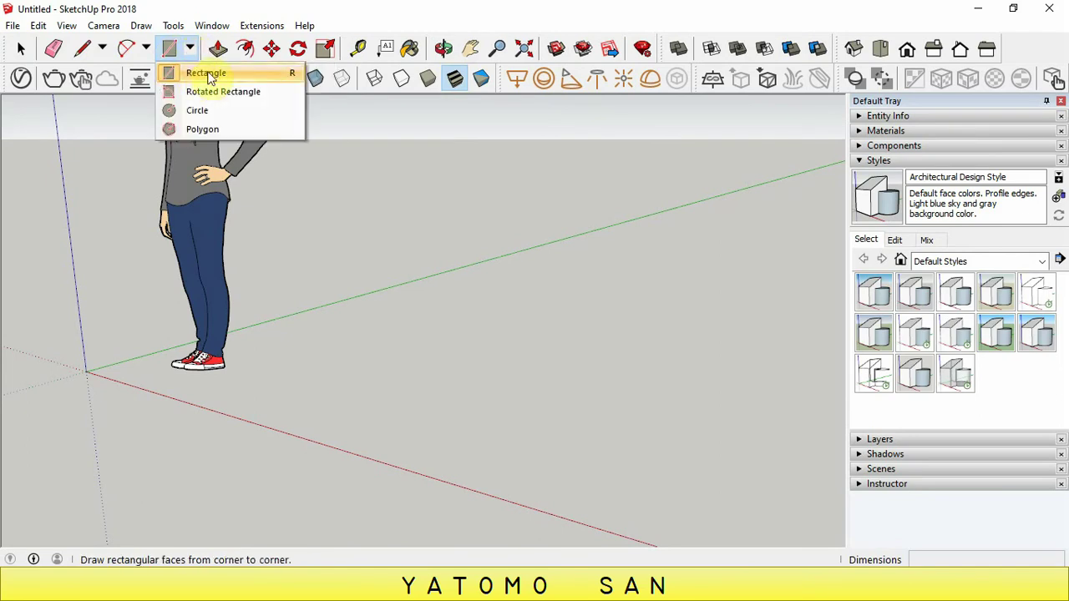
left_click(206, 75)
left_click(306, 376)
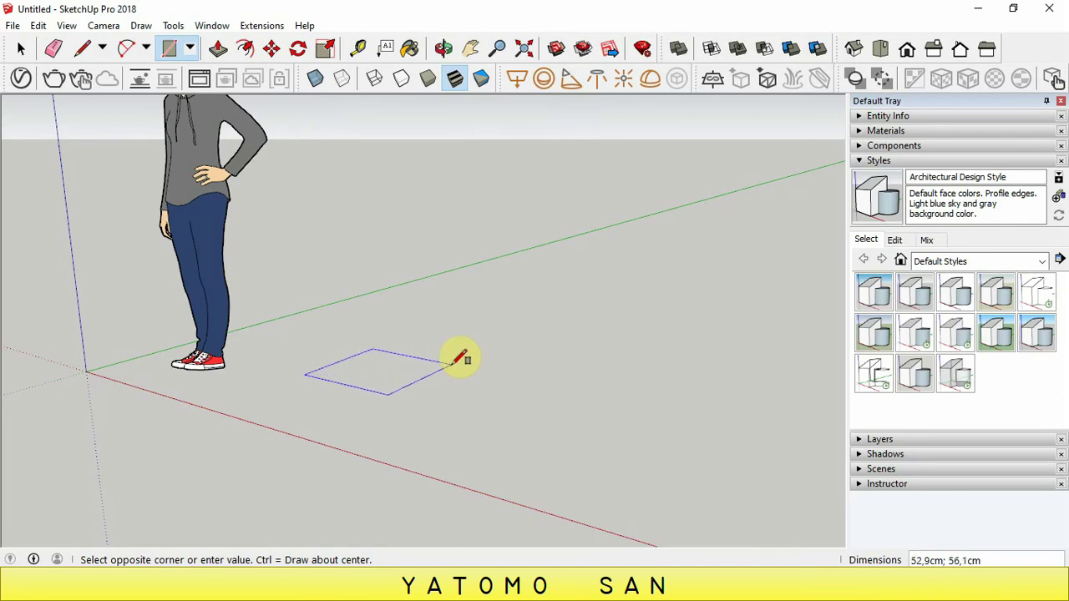
type("50;50")
left_click(460, 359)
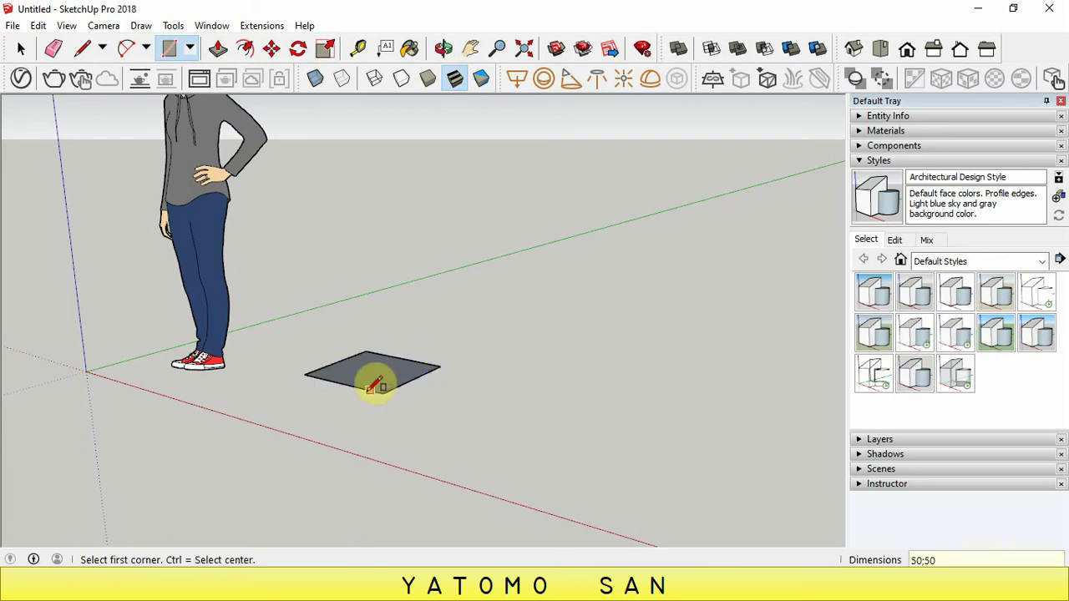
scroll(376, 368, "up", 2)
scroll(375, 368, "down", 2)
Check the table reference drawing, then zoom back in on the square face
key("alt+Tab")
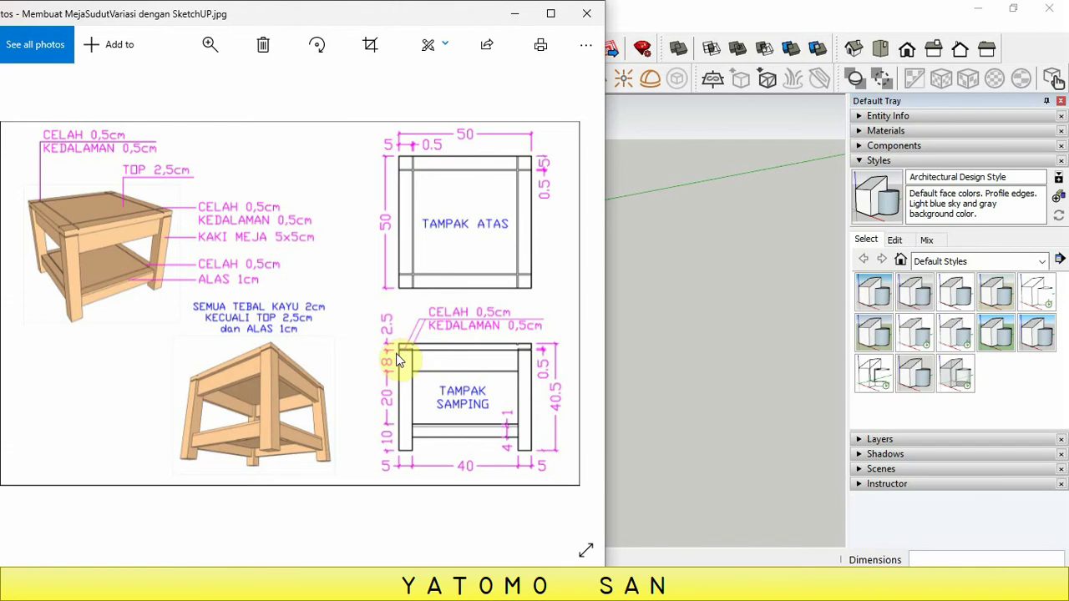
left_click(514, 584)
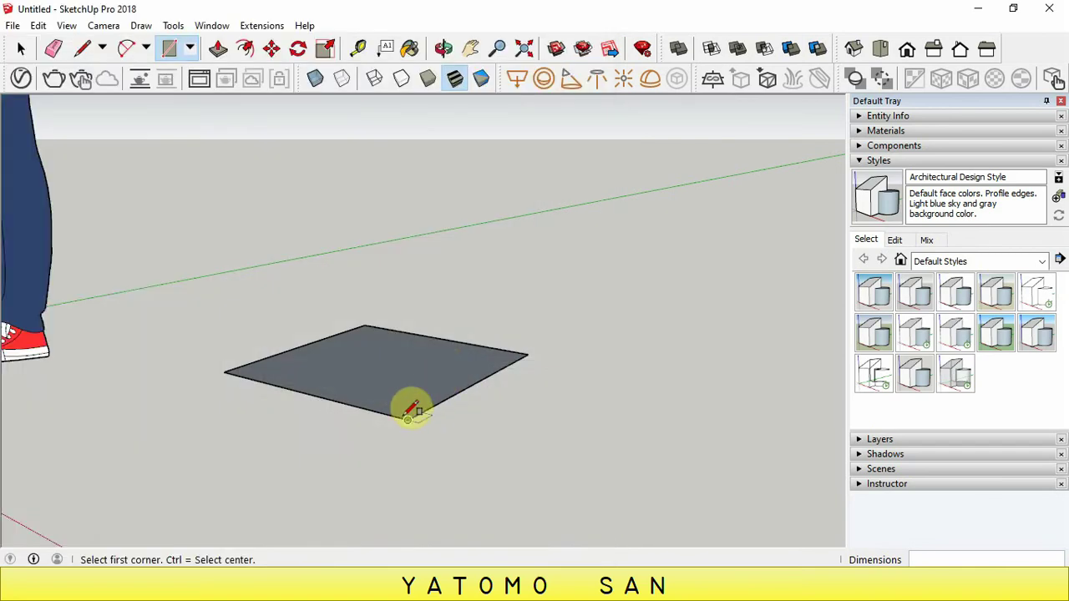
scroll(411, 380, "up", 2)
scroll(405, 384, "up", 1)
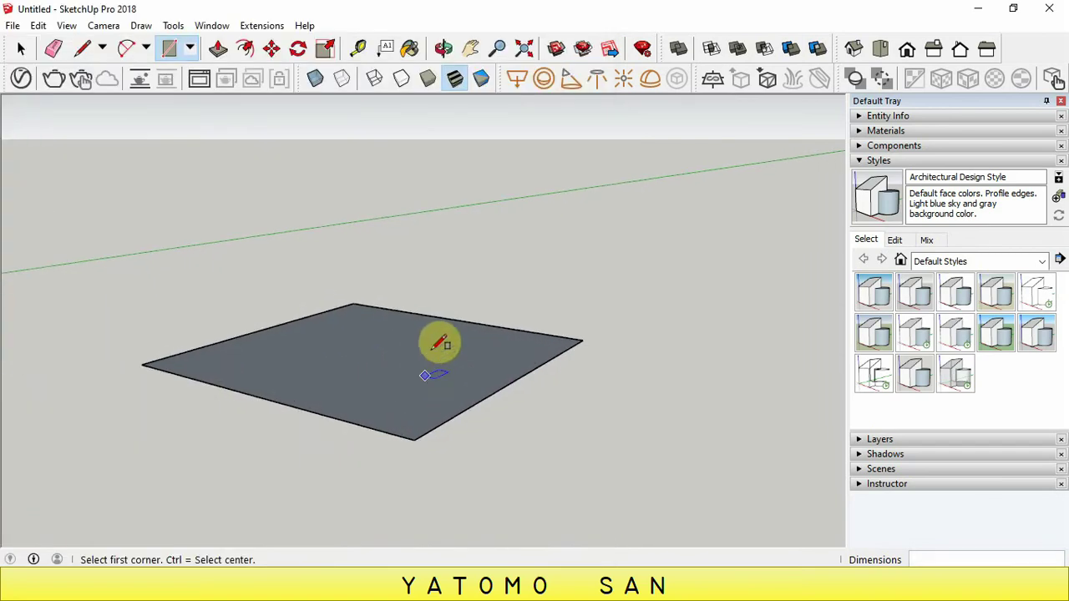
Push/Pull the square face up 2.5 cm to form the tabletop slab
left_click(218, 52)
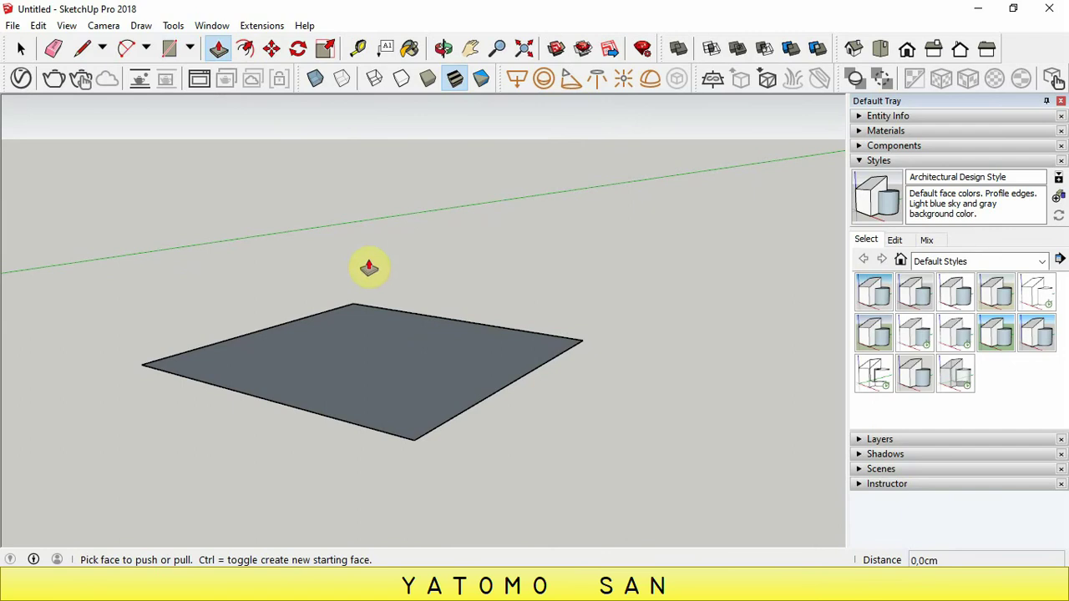
left_click(383, 351)
type("2,5")
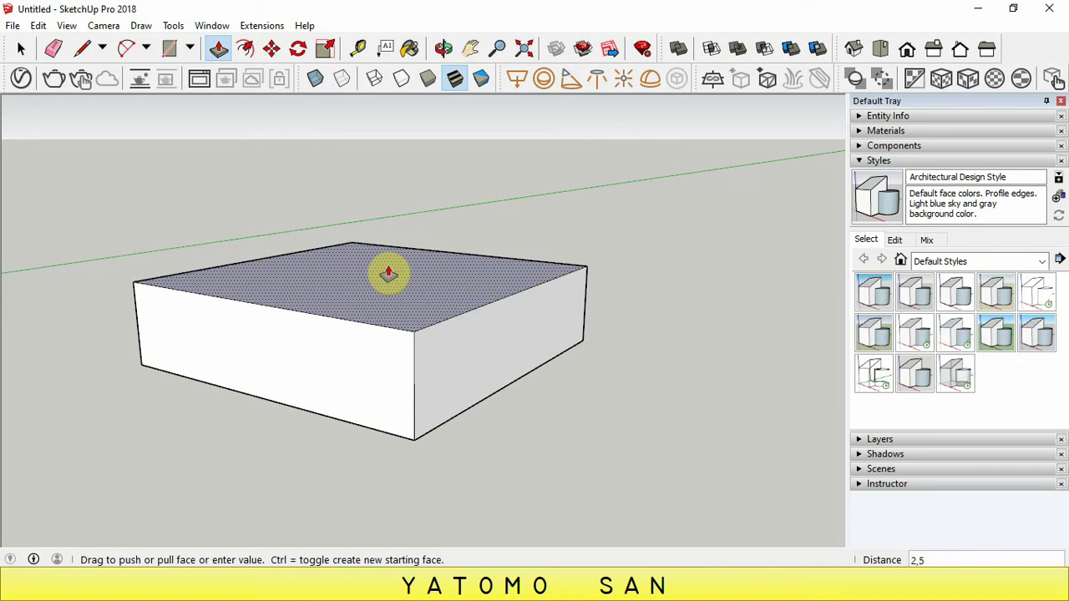
type("cm")
key("Return")
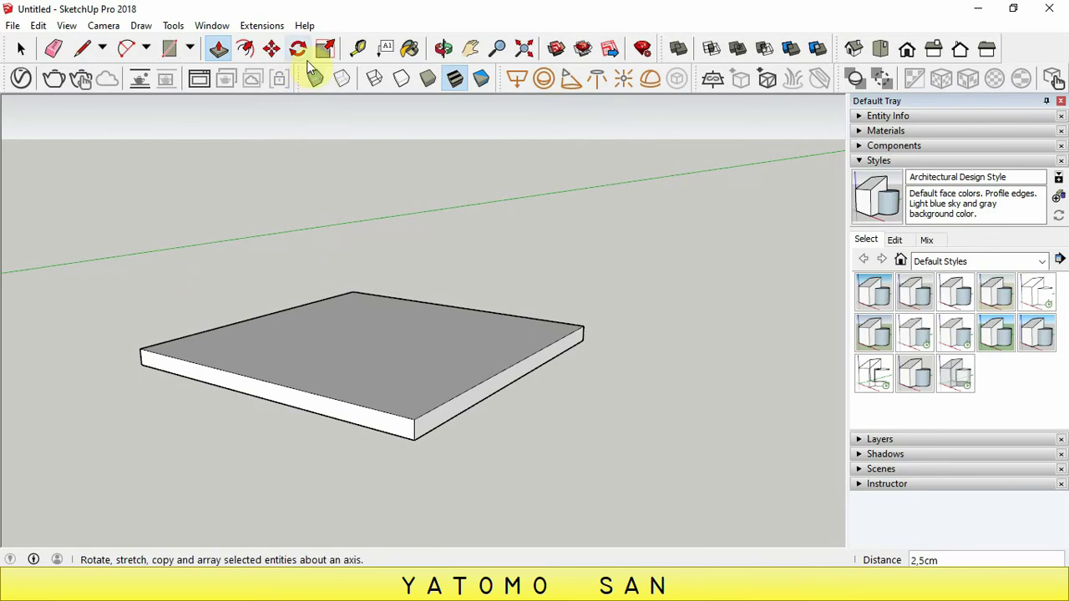
Orbit the view, window-select the whole slab, make it a group, and view the reference drawing
left_click(444, 50)
left_click_drag(413, 245, 401, 310)
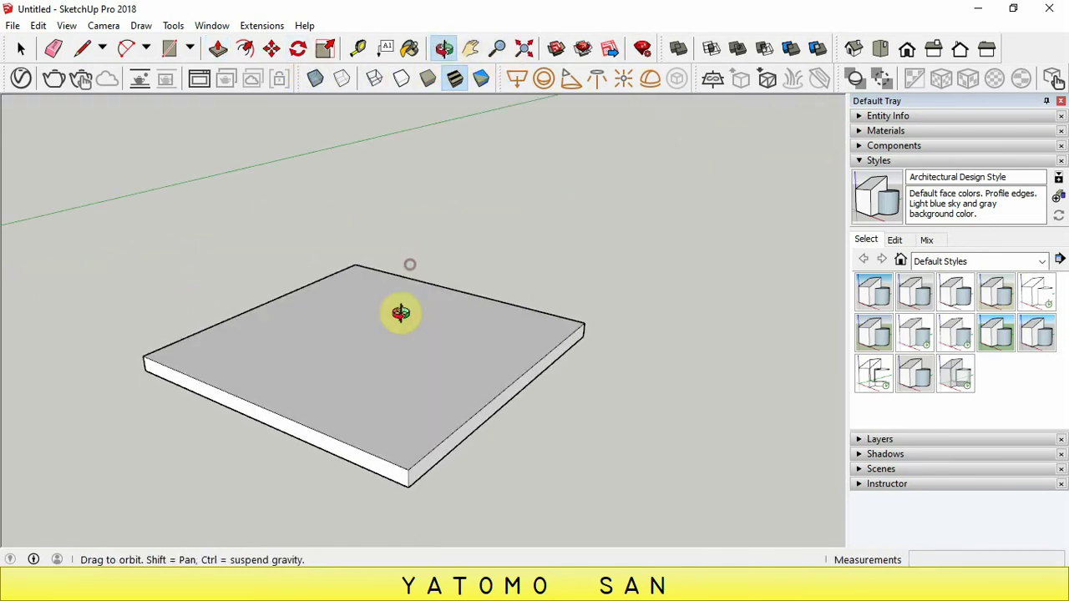
right_click(404, 274)
left_click(435, 284)
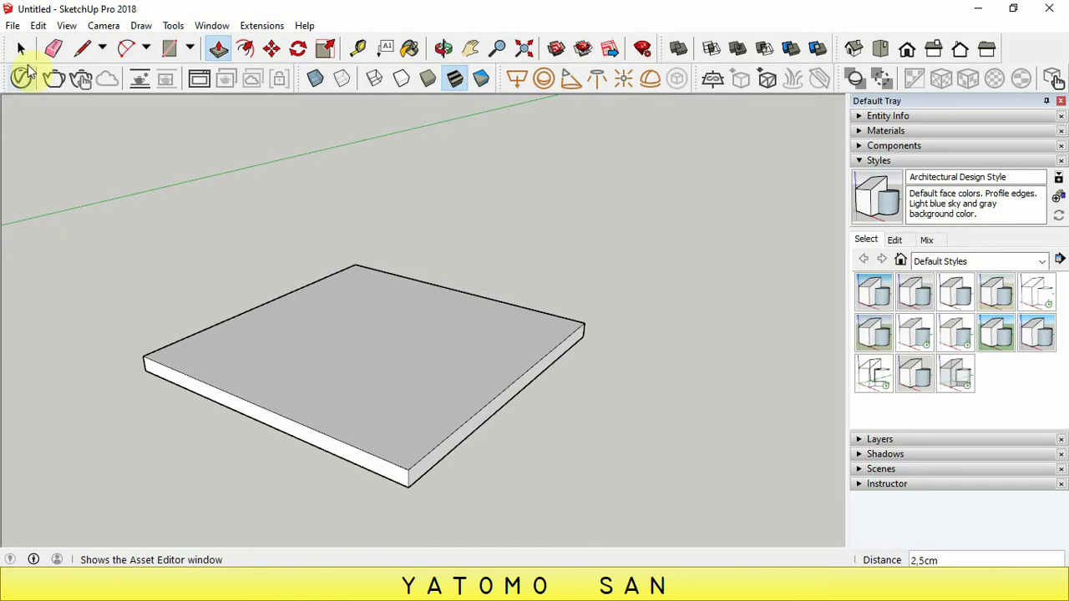
left_click(20, 49)
left_click(108, 191)
left_click_drag(144, 223, 627, 526)
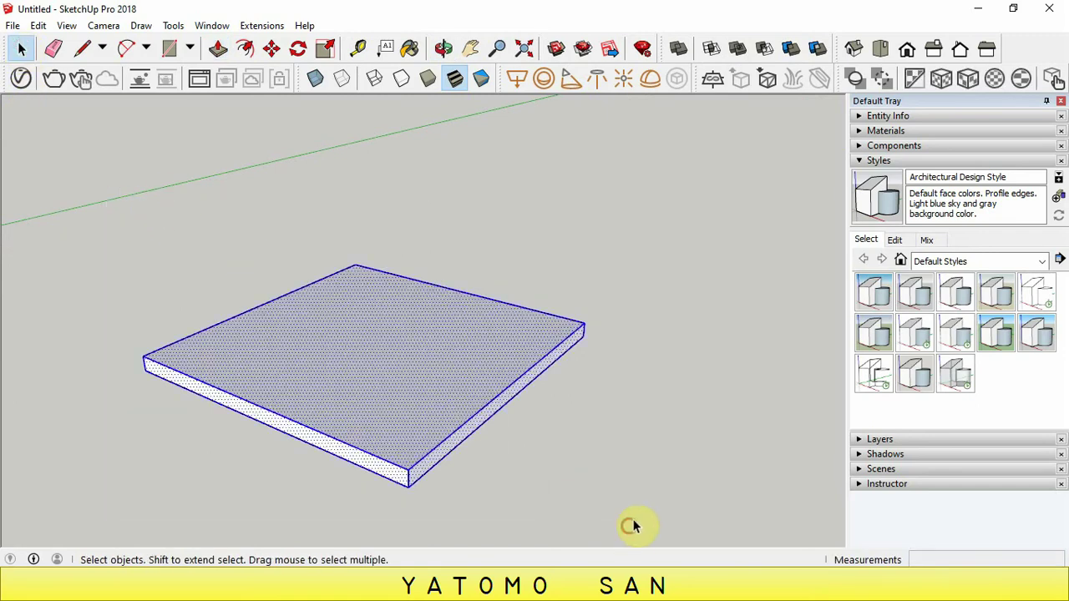
right_click(432, 354)
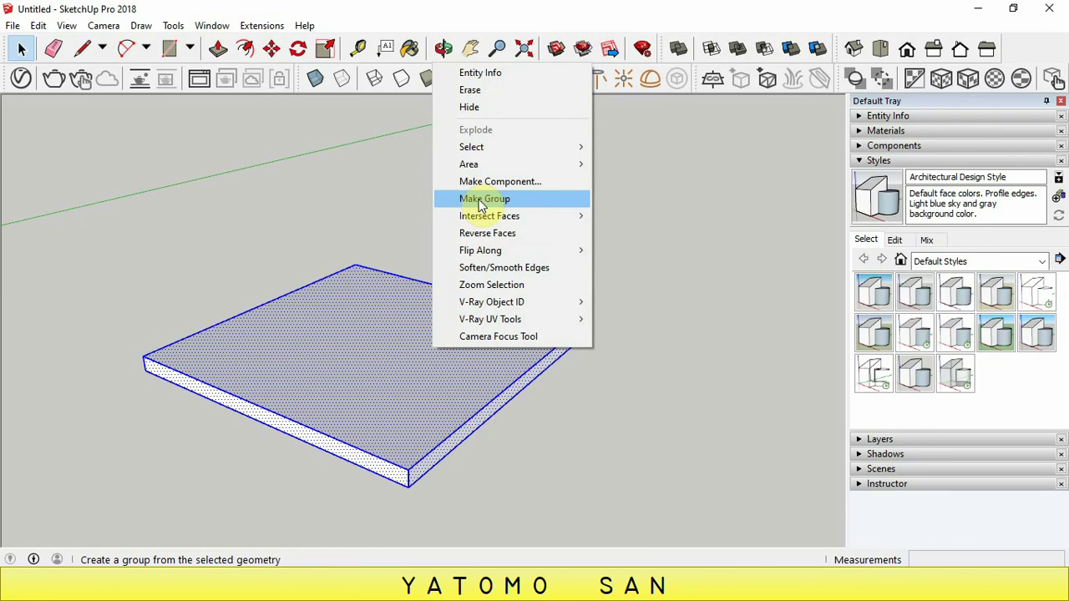
left_click(481, 205)
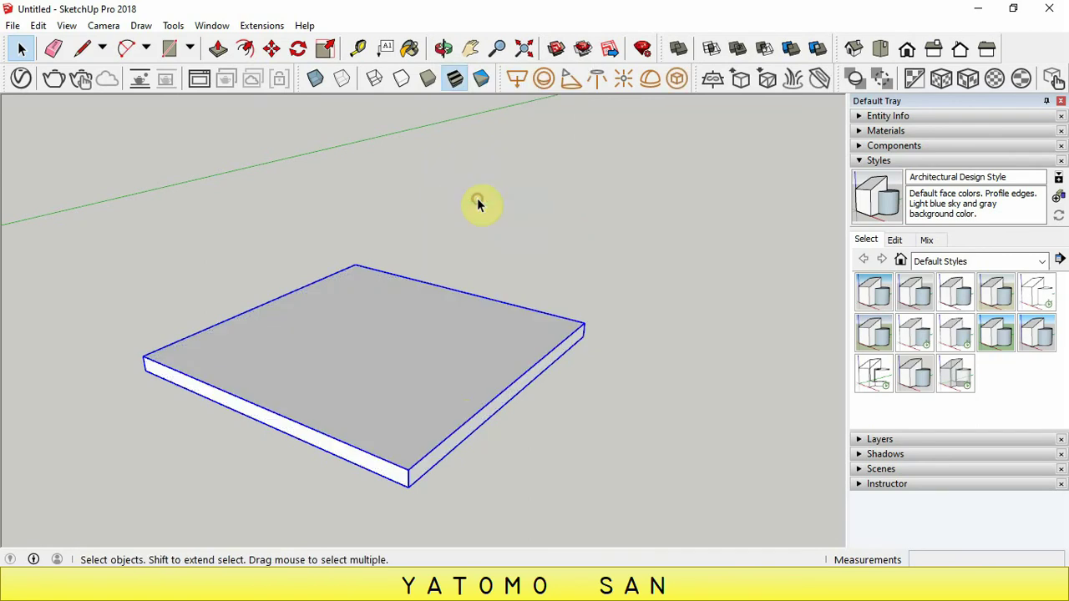
key("alt+Tab")
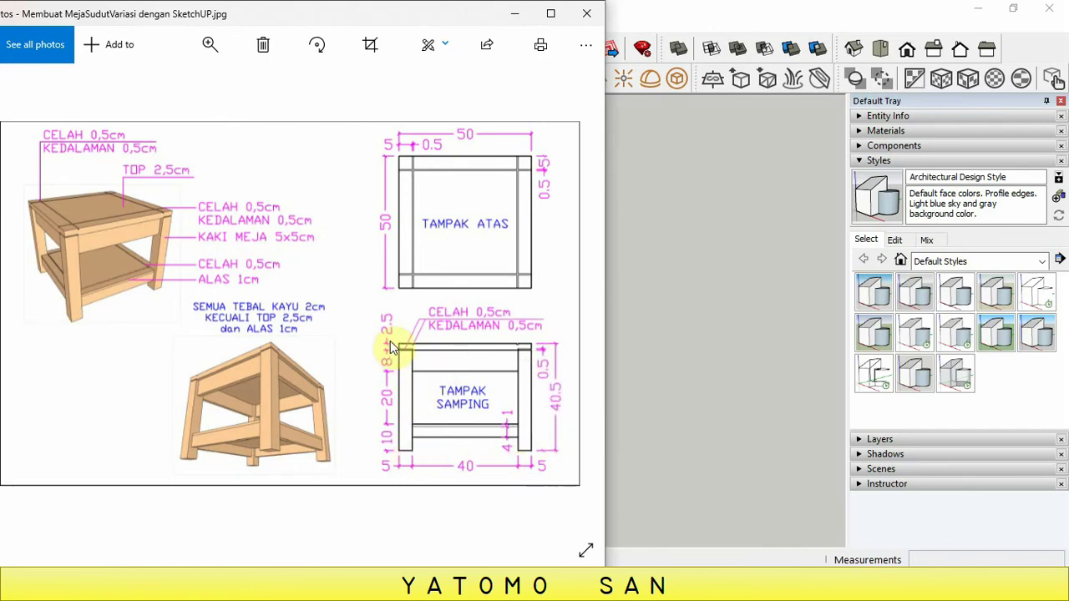
Draw a 5 × 5 cm square on the ground beside the grouped tabletop
left_click(704, 261)
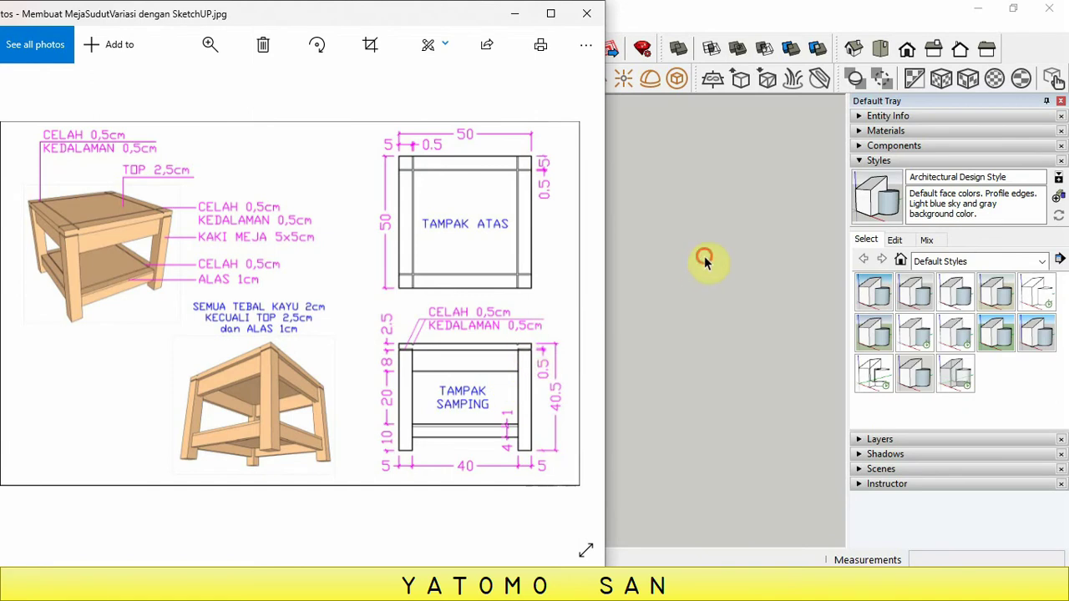
scroll(251, 149, "down", 1)
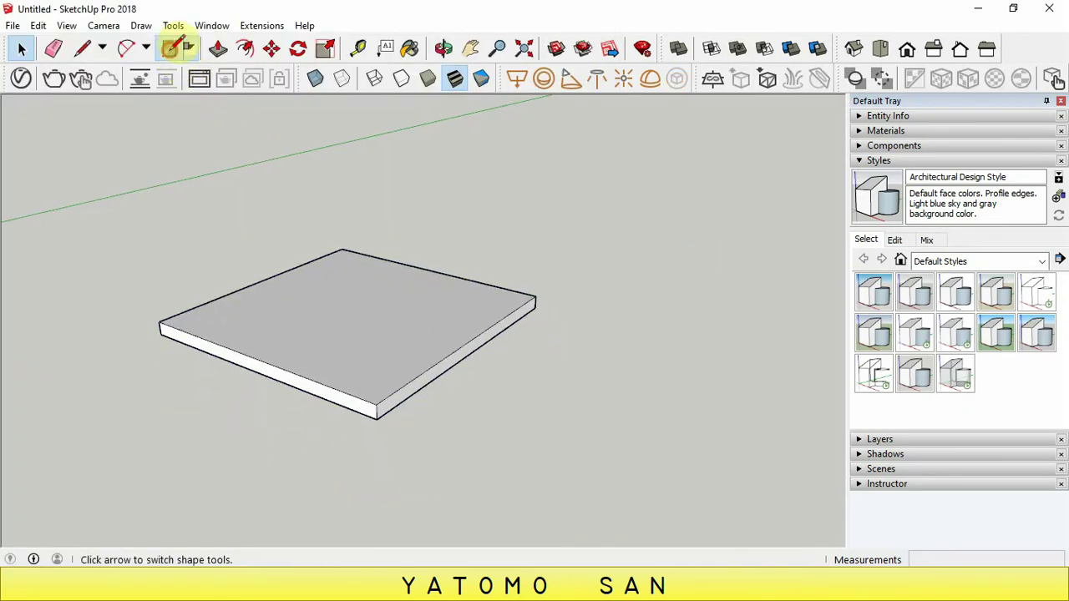
left_click(173, 48)
scroll(443, 386, "down", 2)
left_click(460, 441)
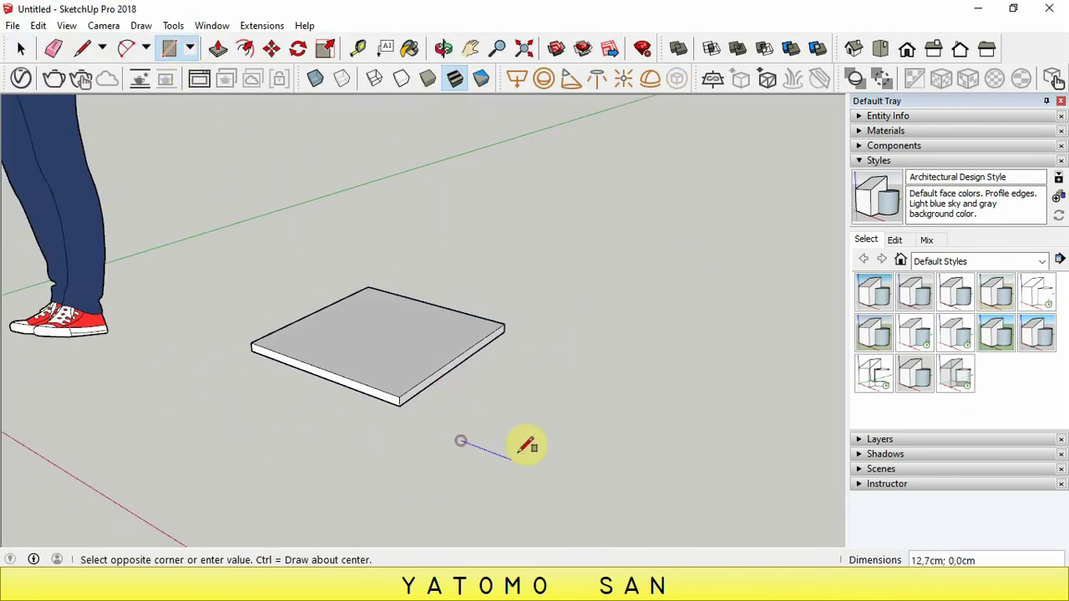
type("5;5")
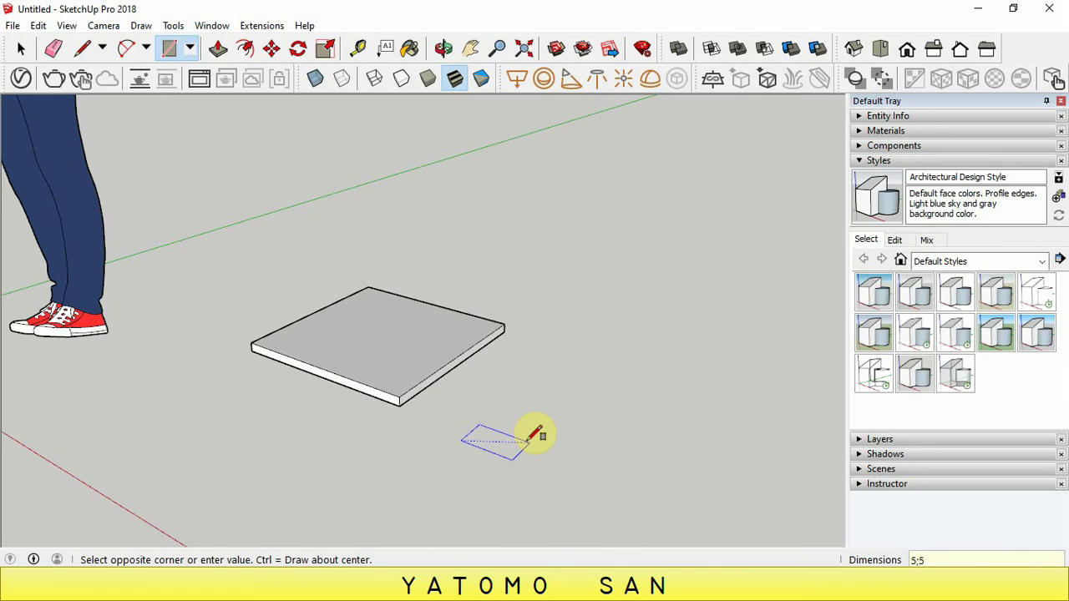
key("Return")
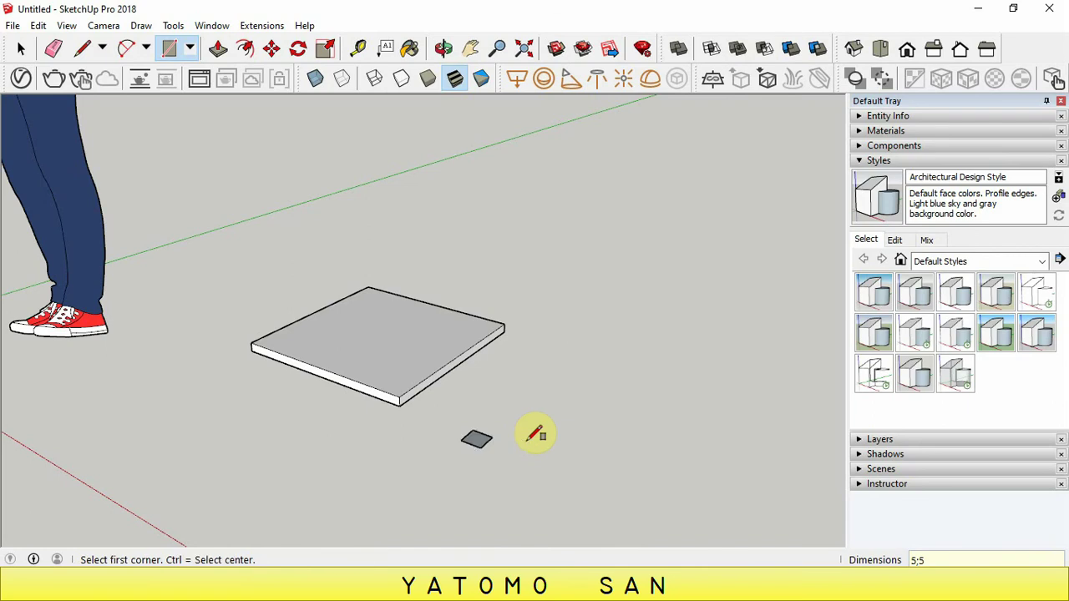
scroll(477, 441, "up", 2)
scroll(493, 442, "up", 2)
scroll(493, 443, "up", 1)
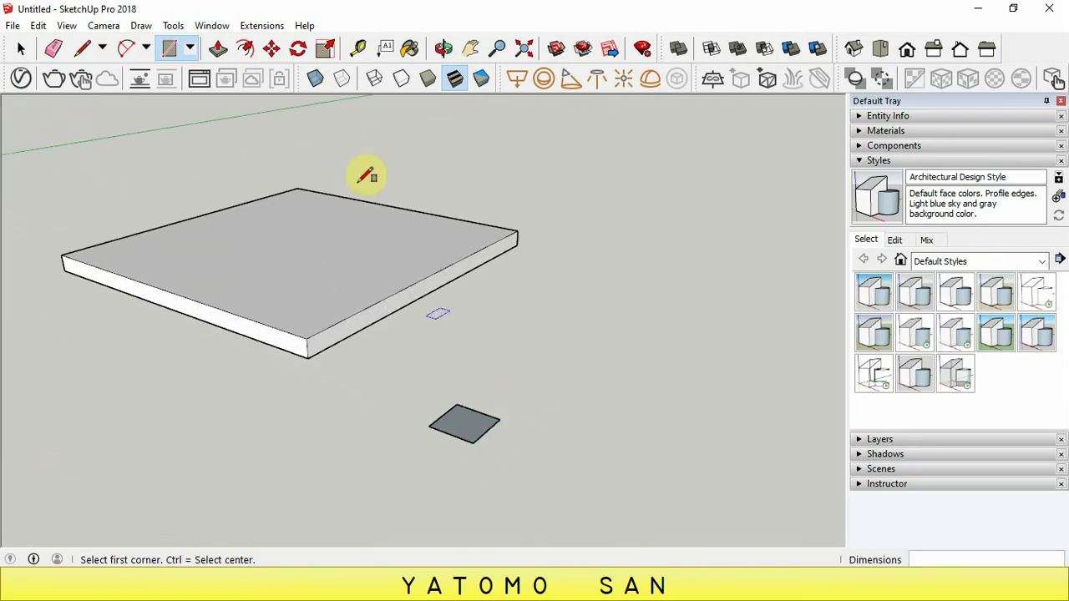
Push/Pull the small square up 38 cm into a leg post
left_click(219, 53)
left_click(477, 424)
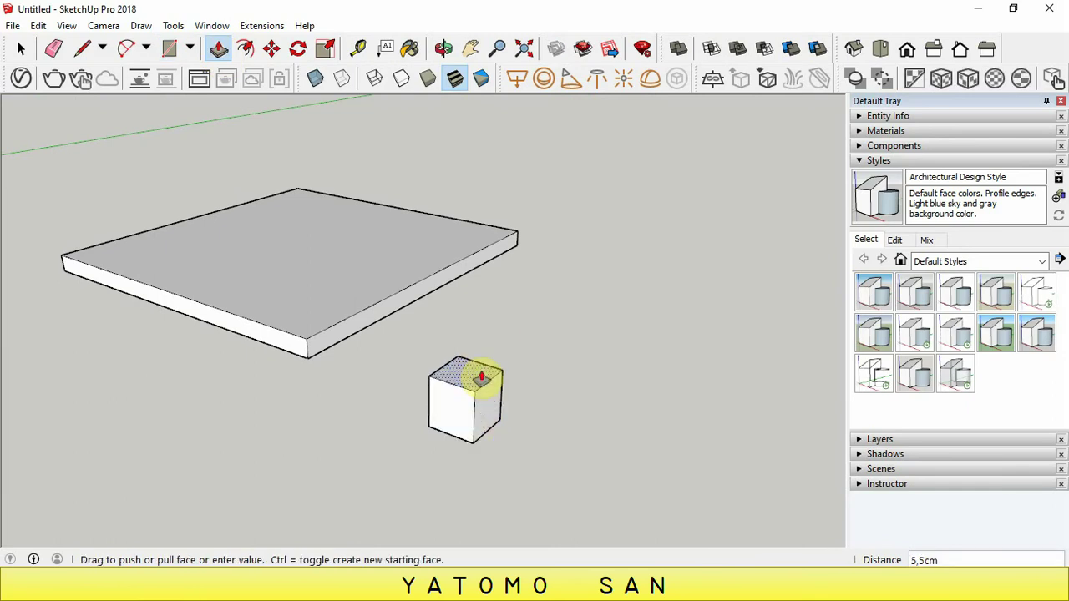
key("Return")
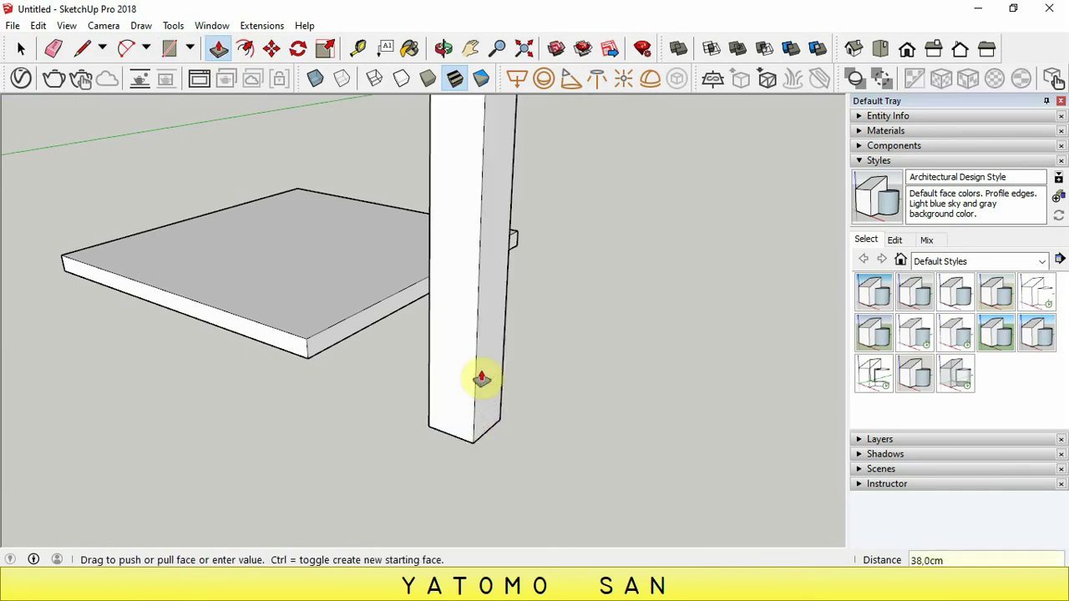
scroll(493, 392, "down", 2)
scroll(512, 280, "down", 1)
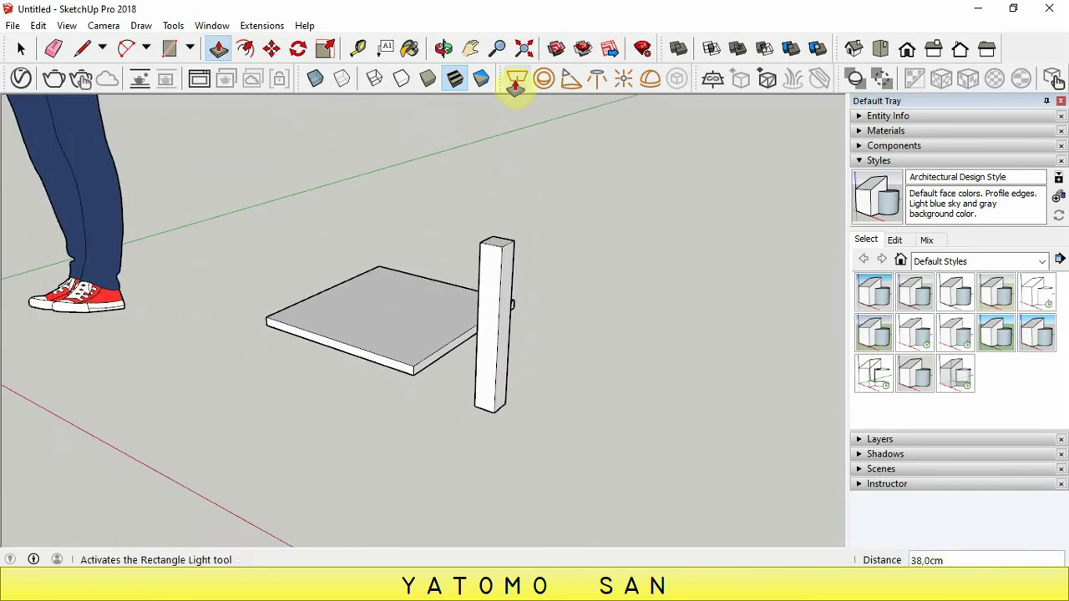
Orbit around the slab and post, then select the whole post
left_click(444, 49)
left_click_drag(422, 259, 490, 273)
left_click_drag(576, 270, 573, 223)
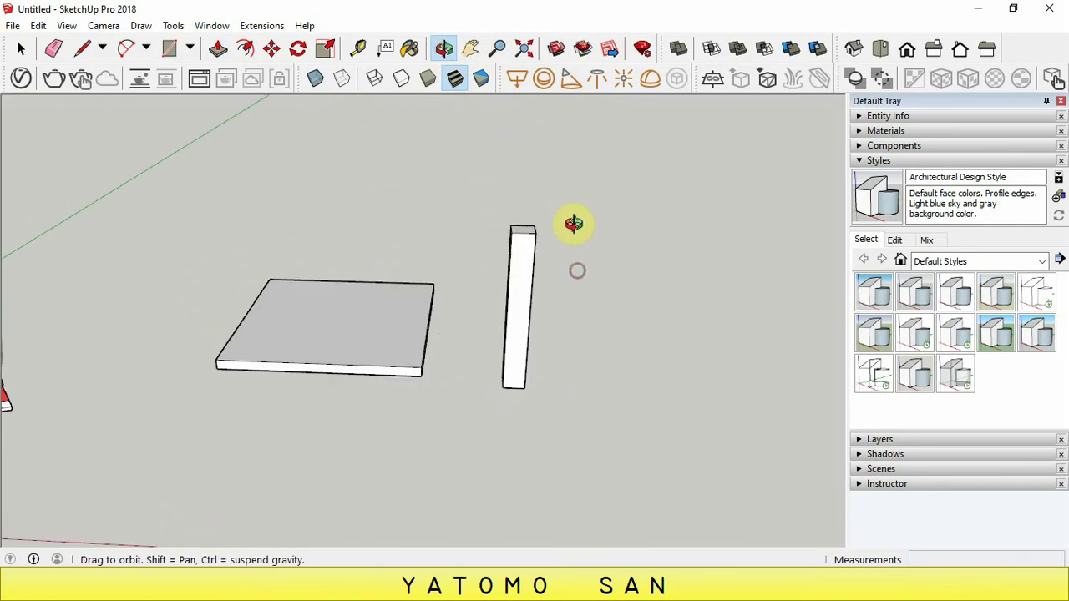
right_click(580, 222)
left_click(601, 234)
left_click(21, 50)
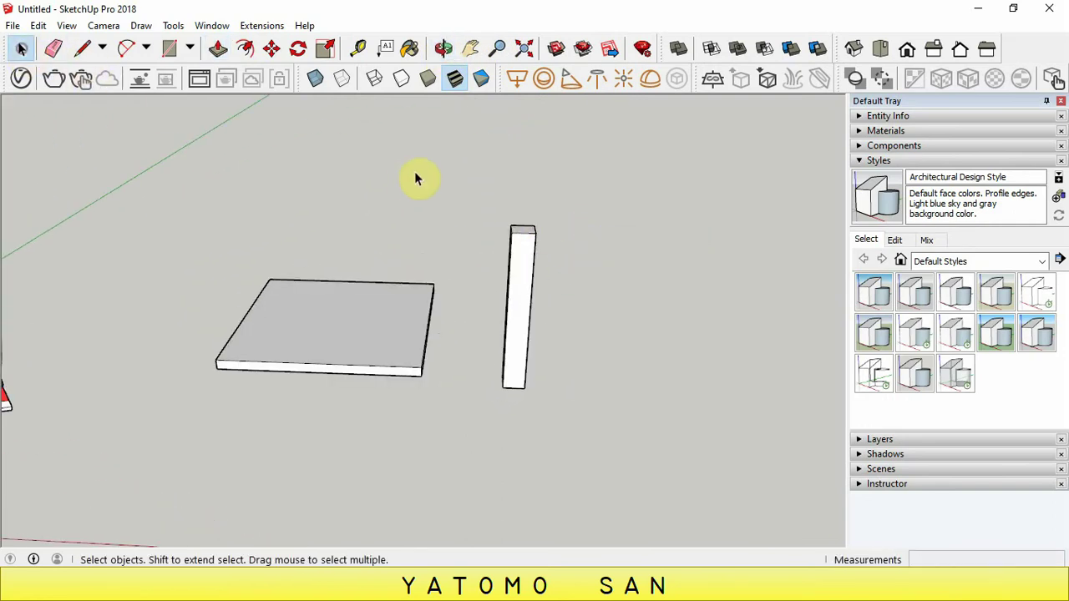
left_click_drag(490, 204, 565, 421)
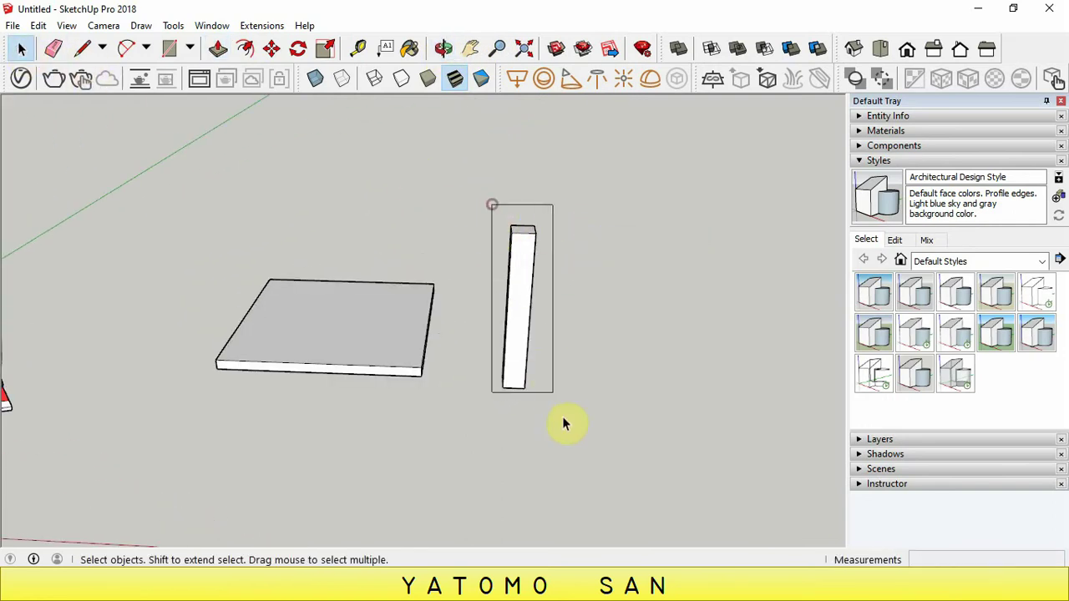
Make the post a component named KakiMejaSudut and check the reference drawing
right_click(521, 303)
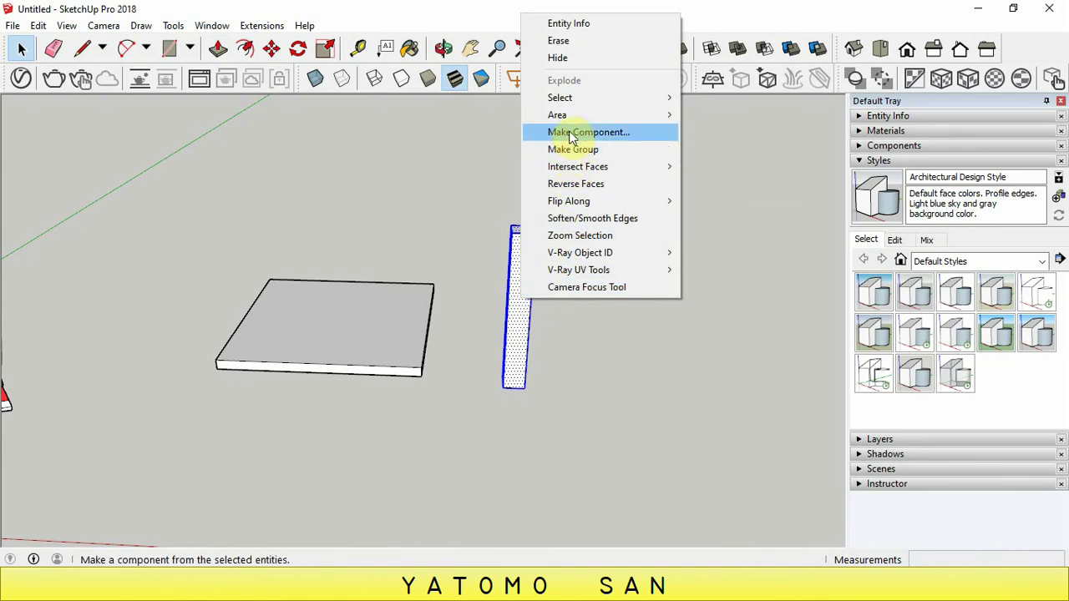
left_click(570, 133)
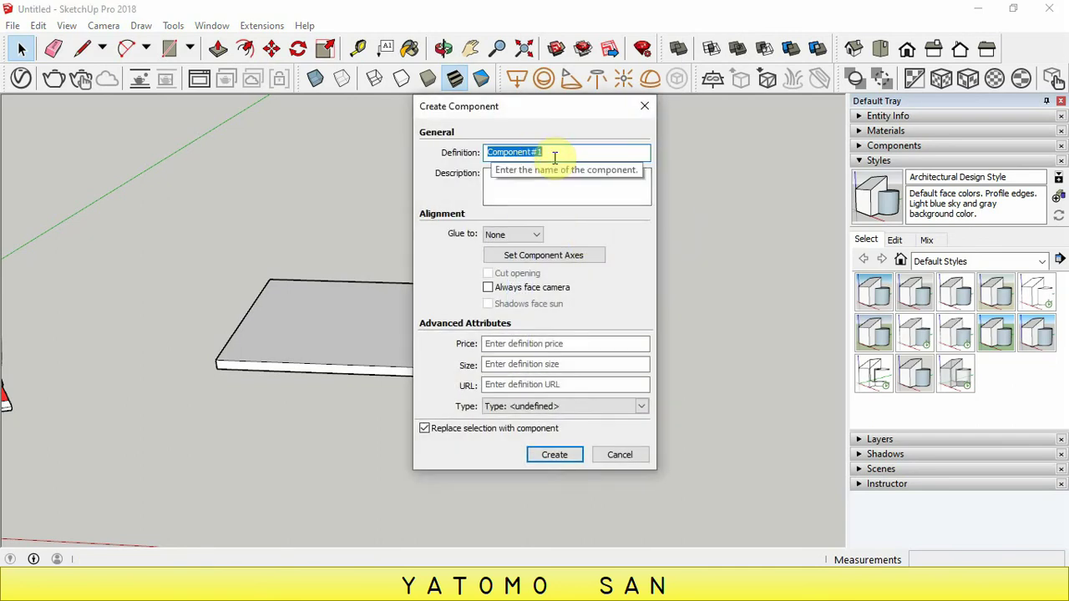
type("KakiMejaSudut")
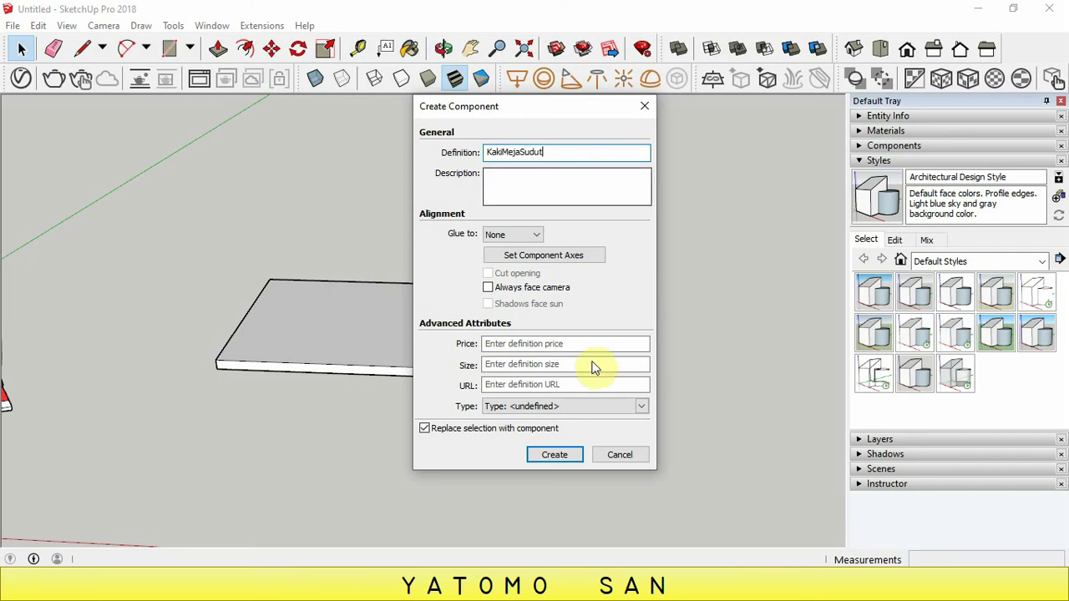
left_click(555, 455)
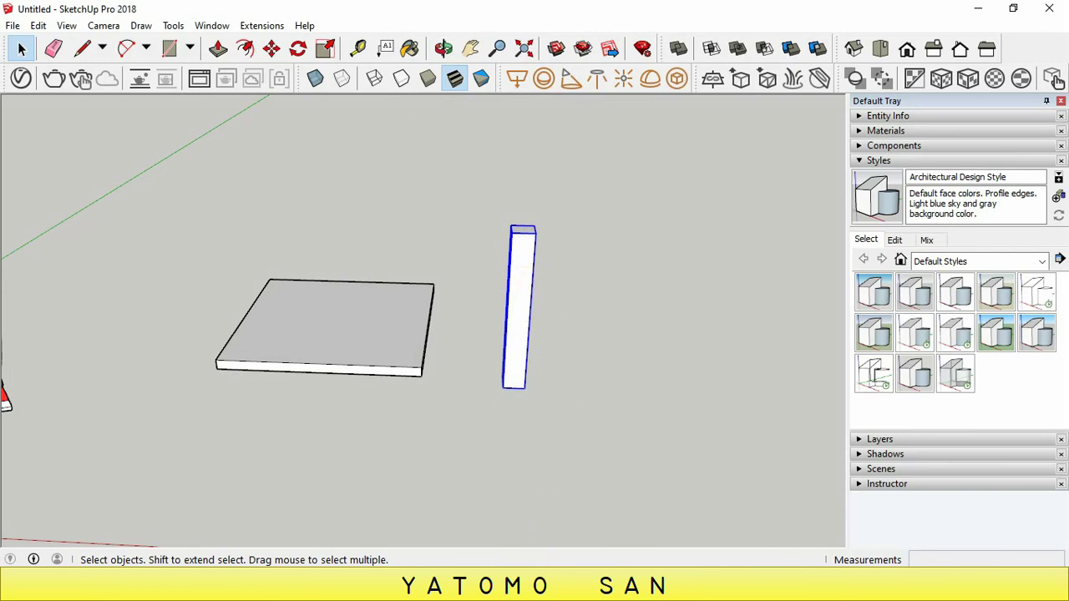
key("alt+Tab")
left_click(586, 13)
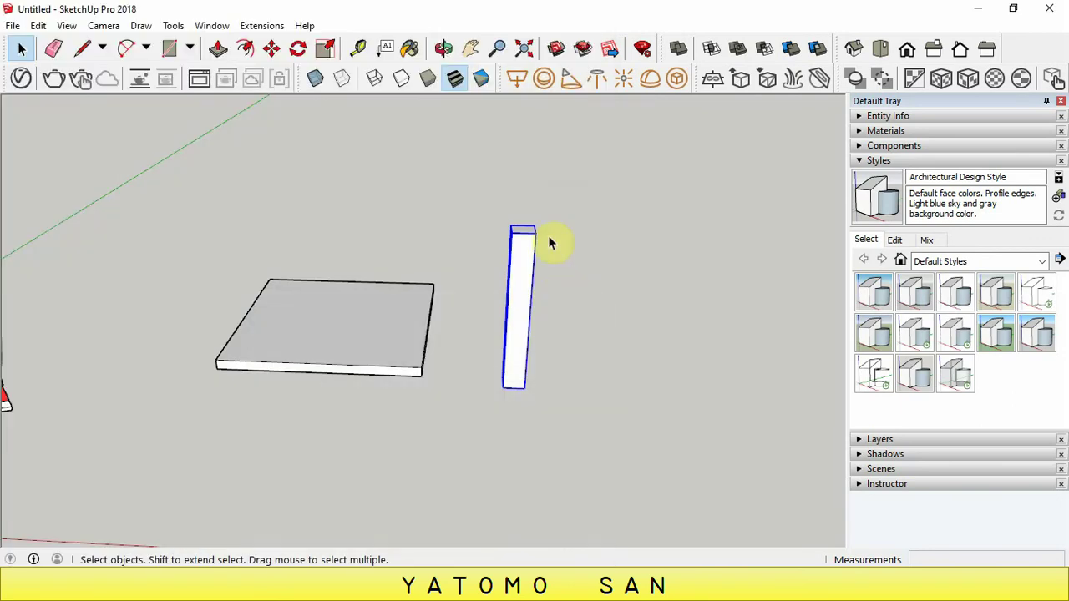
Move the post by its top corner so it sits under the tabletop's corner
left_click(272, 48)
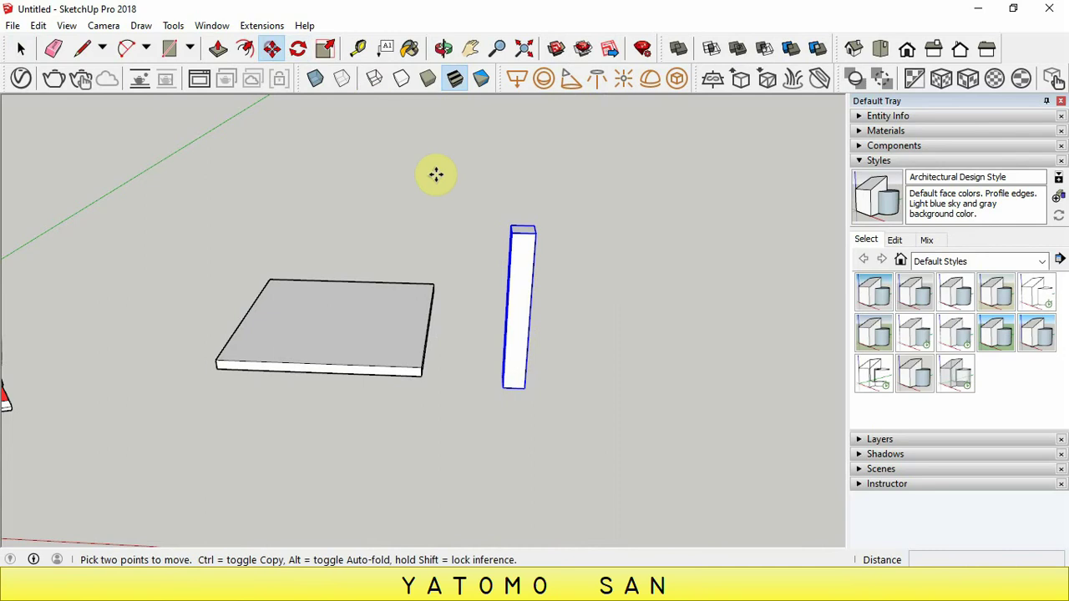
scroll(522, 237, "up", 3)
scroll(539, 234, "up", 2)
left_click(538, 238)
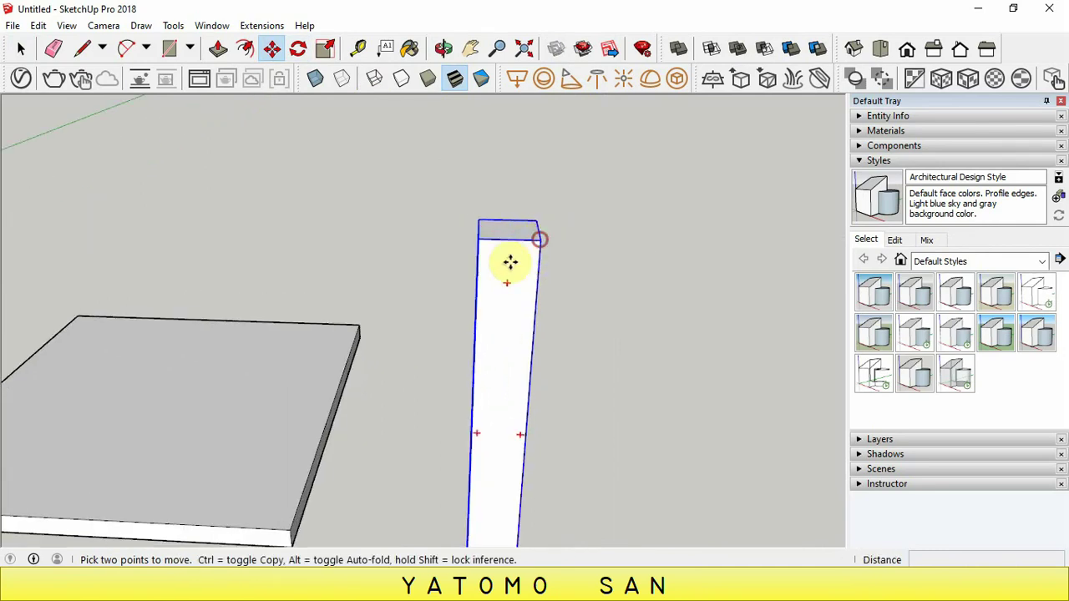
scroll(347, 246, "down", 3)
scroll(334, 251, "up", 2)
scroll(324, 358, "up", 2)
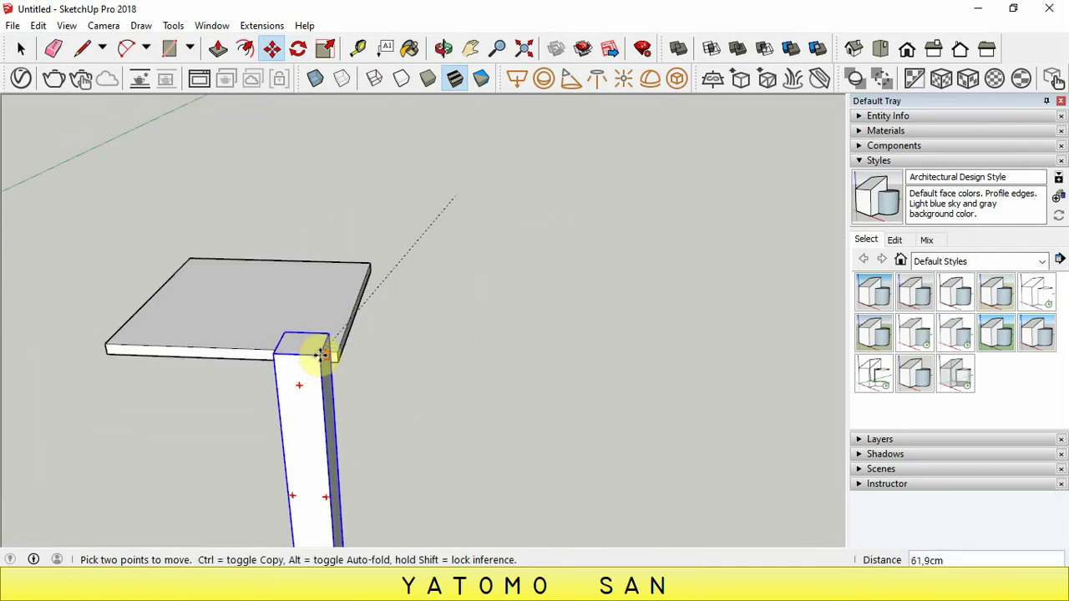
scroll(319, 352, "up", 2)
left_click(443, 48)
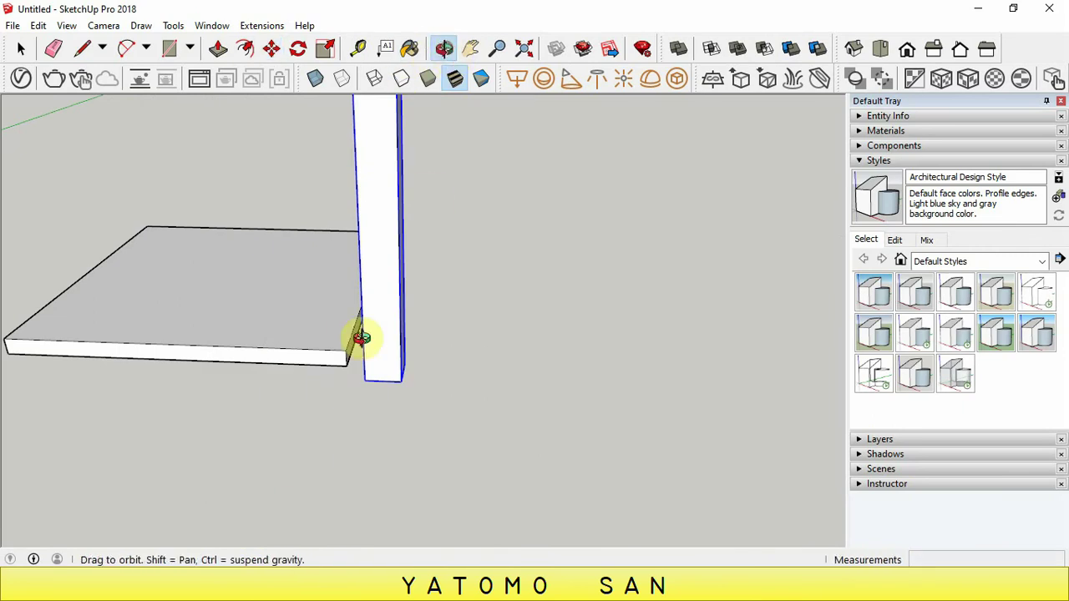
mouse_move(357, 334)
left_mouse_down()
mouse_move(341, 286)
mouse_move(351, 183)
left_mouse_up()
right_click(351, 182)
left_click(371, 194)
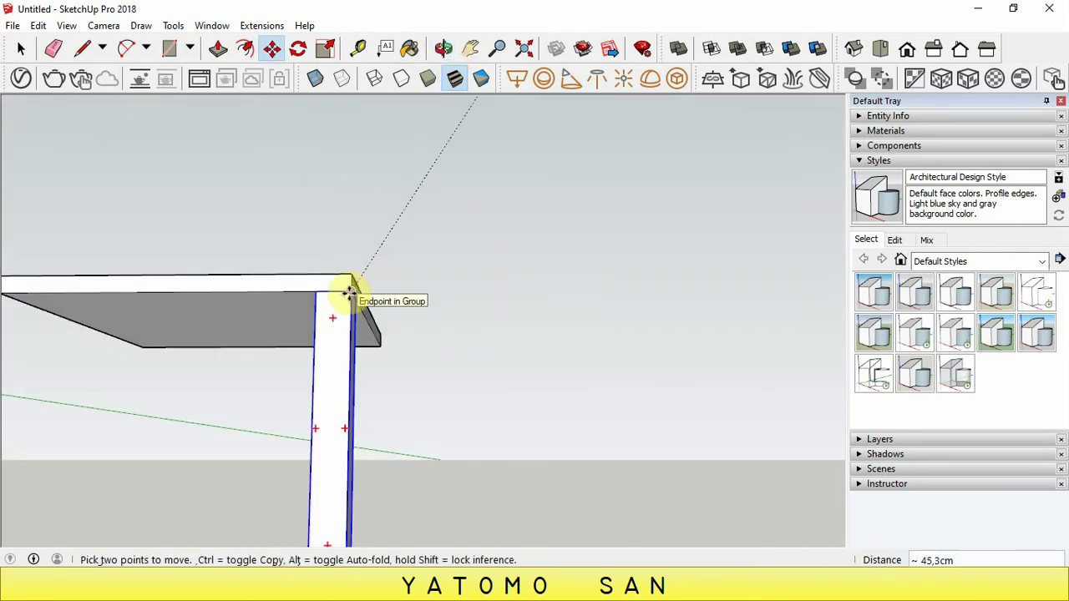
left_click(349, 293)
Orbit to view the leg under the tabletop and show the Components panel
scroll(423, 259, "down", 3)
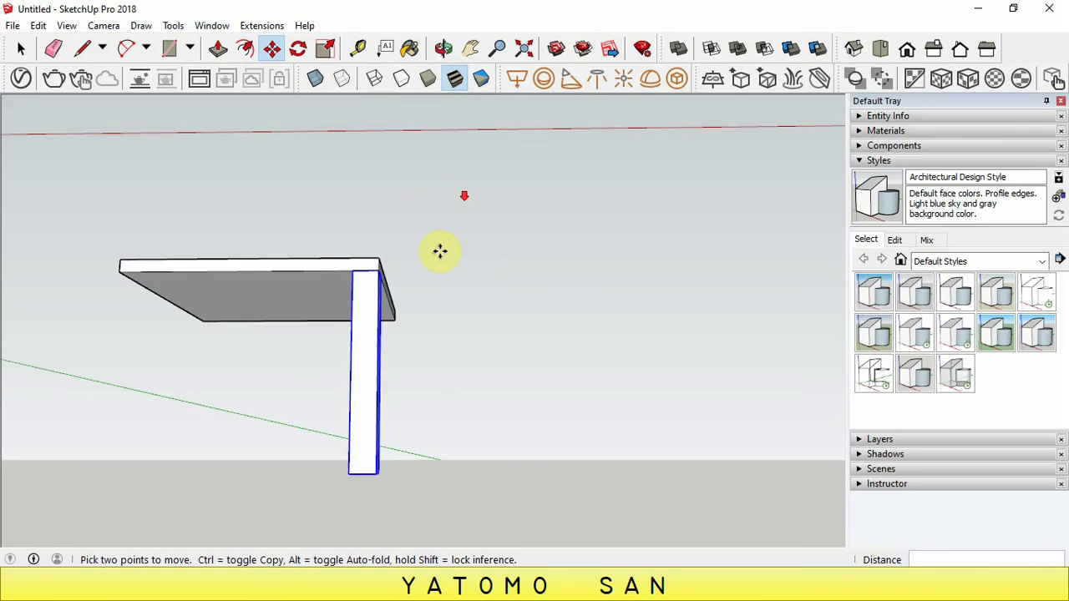
left_click(444, 49)
mouse_move(394, 250)
left_mouse_down()
mouse_move(357, 267)
mouse_move(389, 270)
mouse_move(370, 270)
mouse_move(412, 239)
left_mouse_up()
right_click(412, 239)
left_click(439, 248)
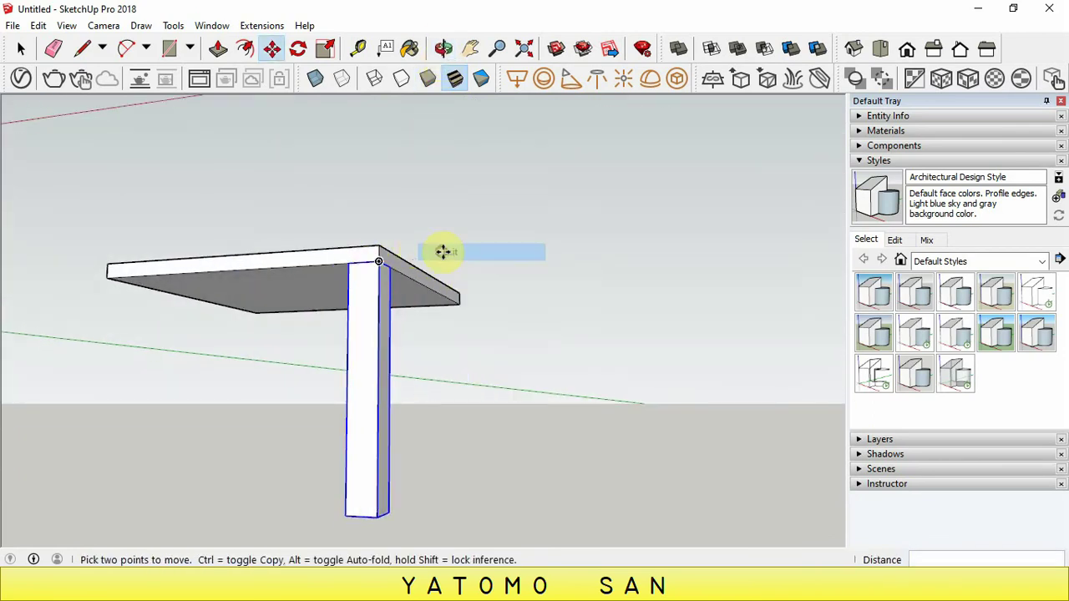
left_click(860, 146)
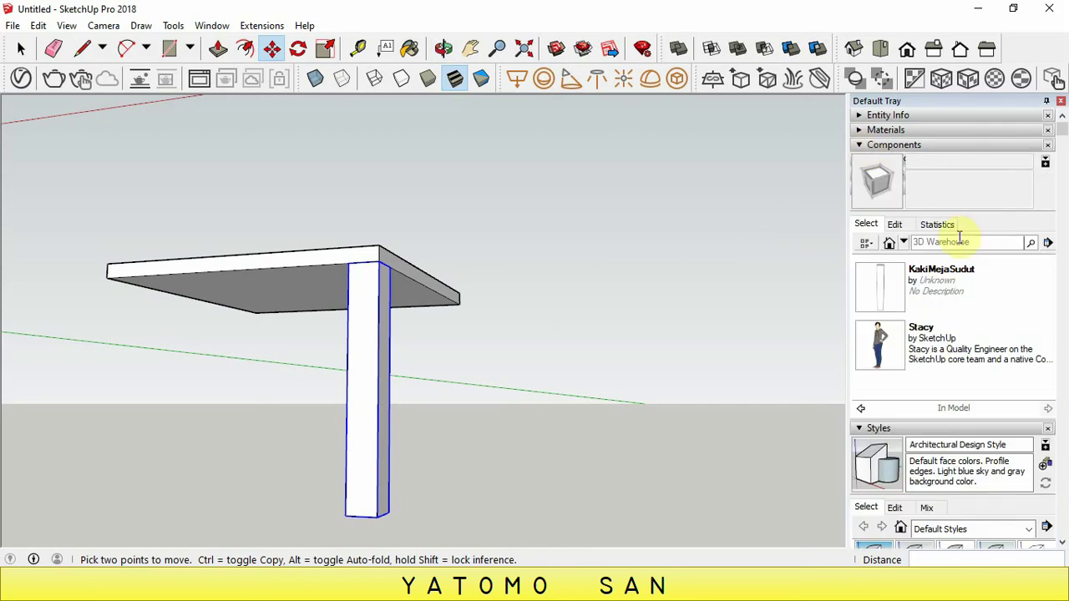
Insert a second KakiMejaSudut leg and snap it to a tabletop corner
left_click(936, 281)
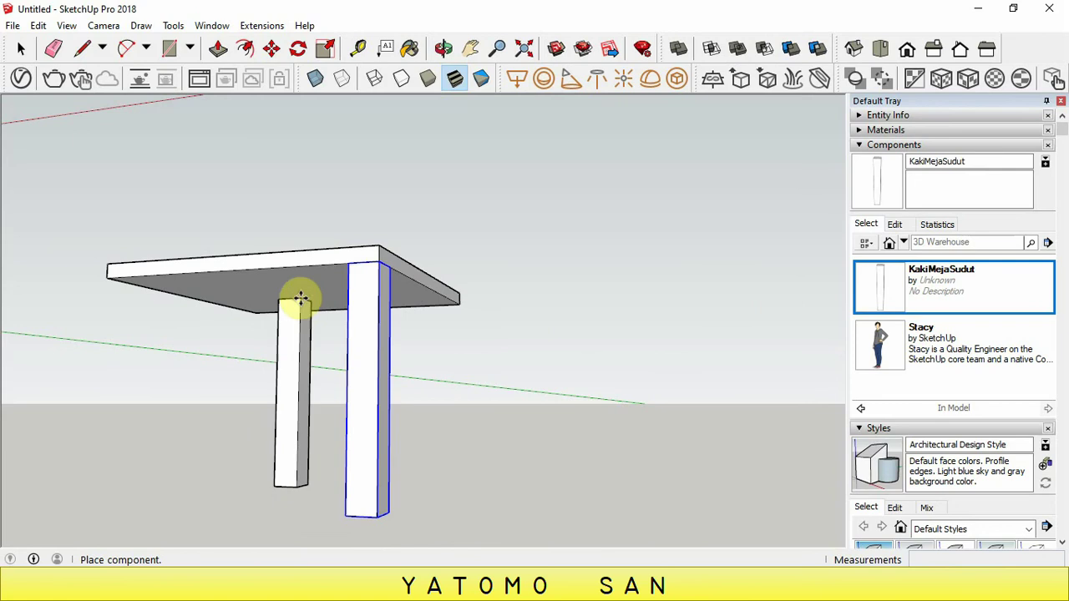
left_click(210, 284)
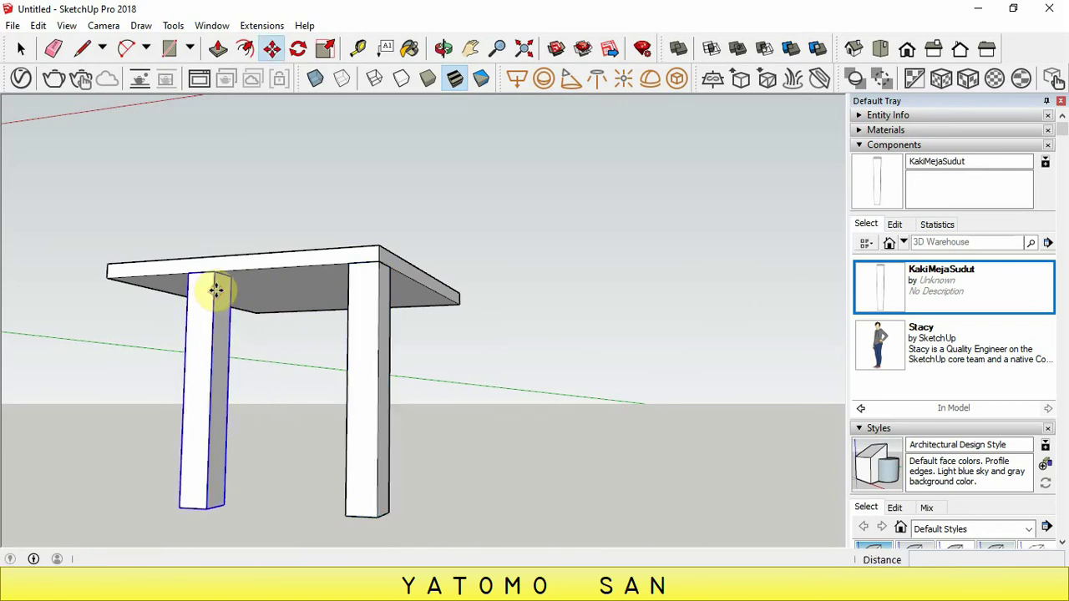
left_click(443, 48)
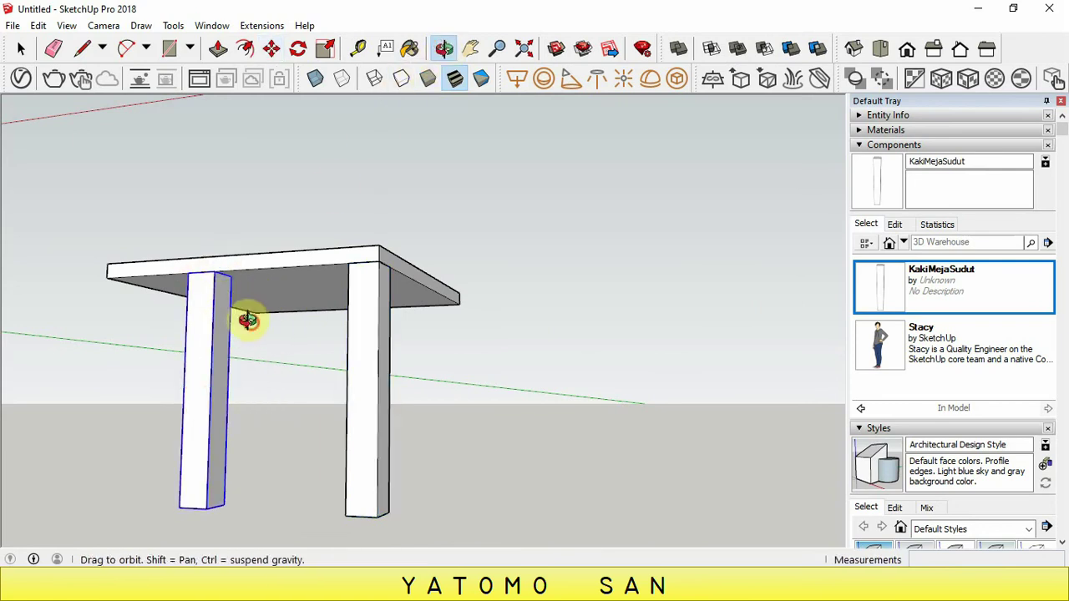
mouse_move(251, 318)
left_mouse_down()
mouse_move(468, 318)
mouse_move(368, 307)
left_mouse_up()
right_click(368, 308)
left_click(405, 314)
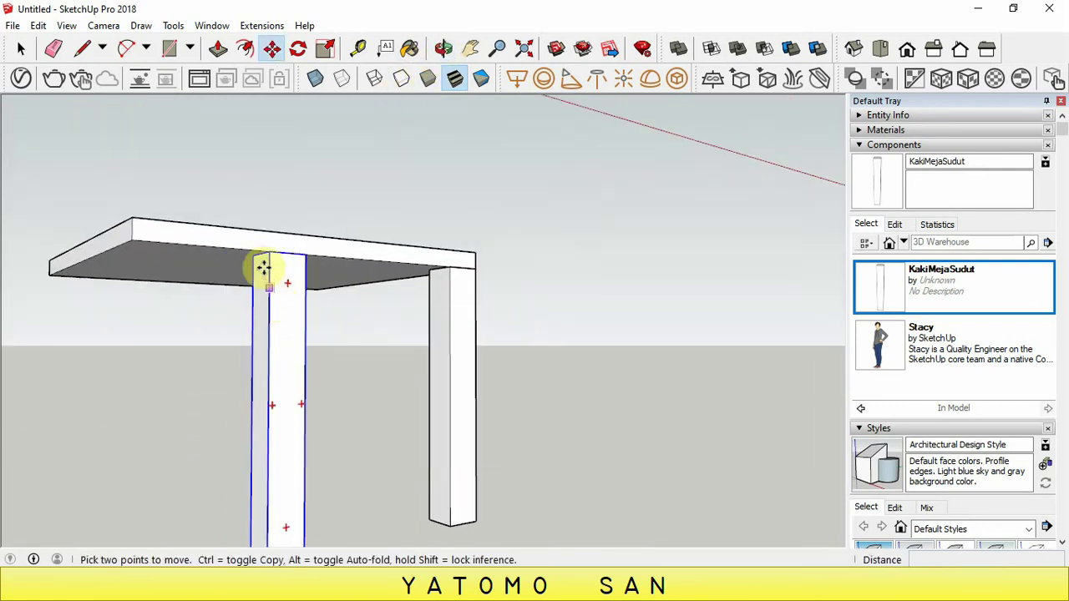
left_click(269, 255)
left_click(133, 242)
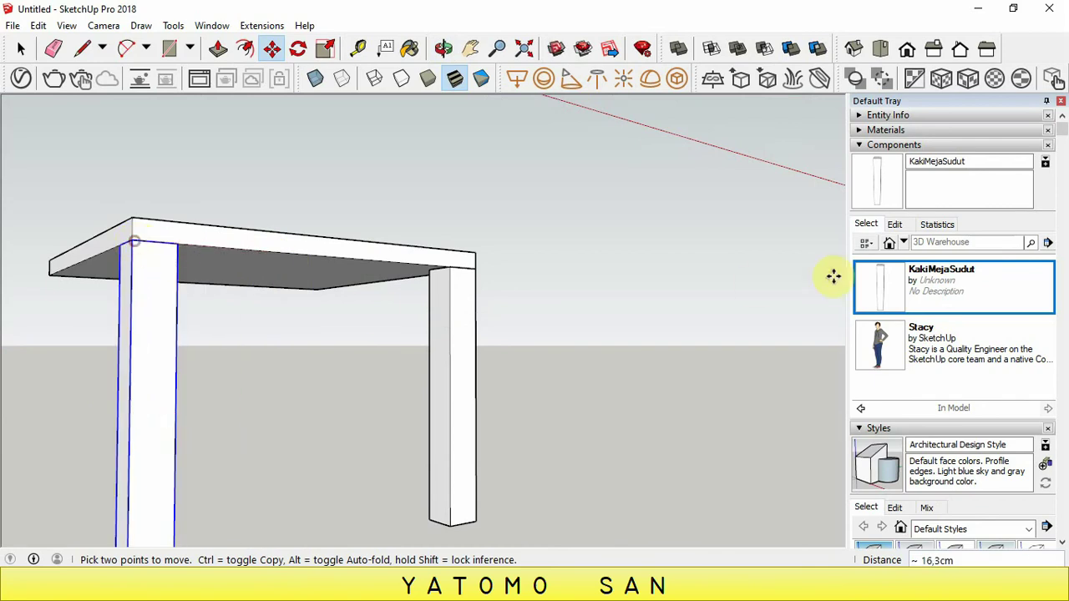
Insert a third KakiMejaSudut leg under the tabletop and pick it up to reposition it
left_click(910, 284)
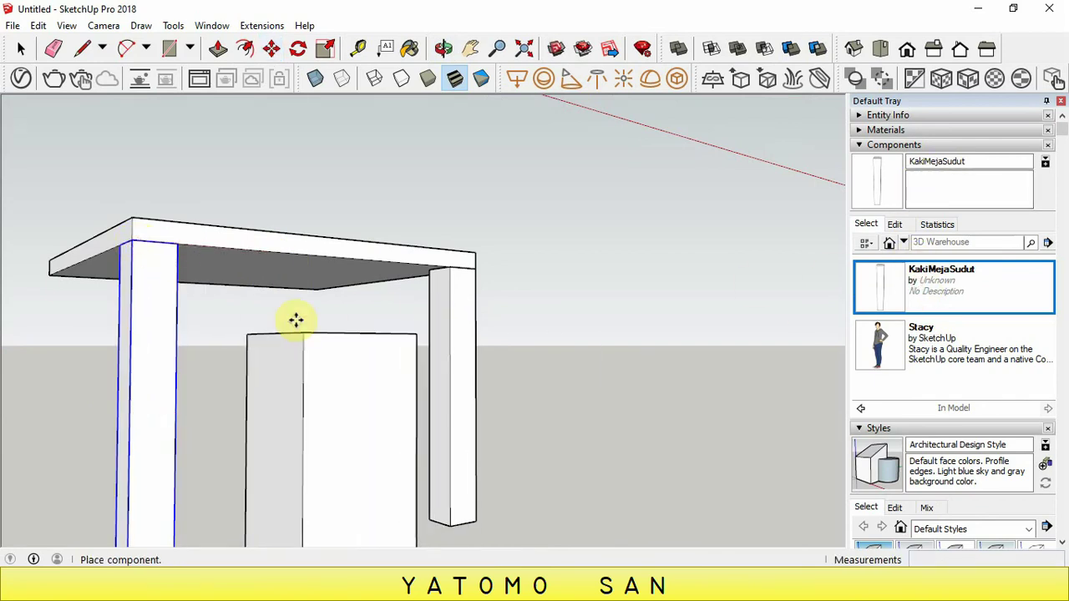
left_click(217, 289)
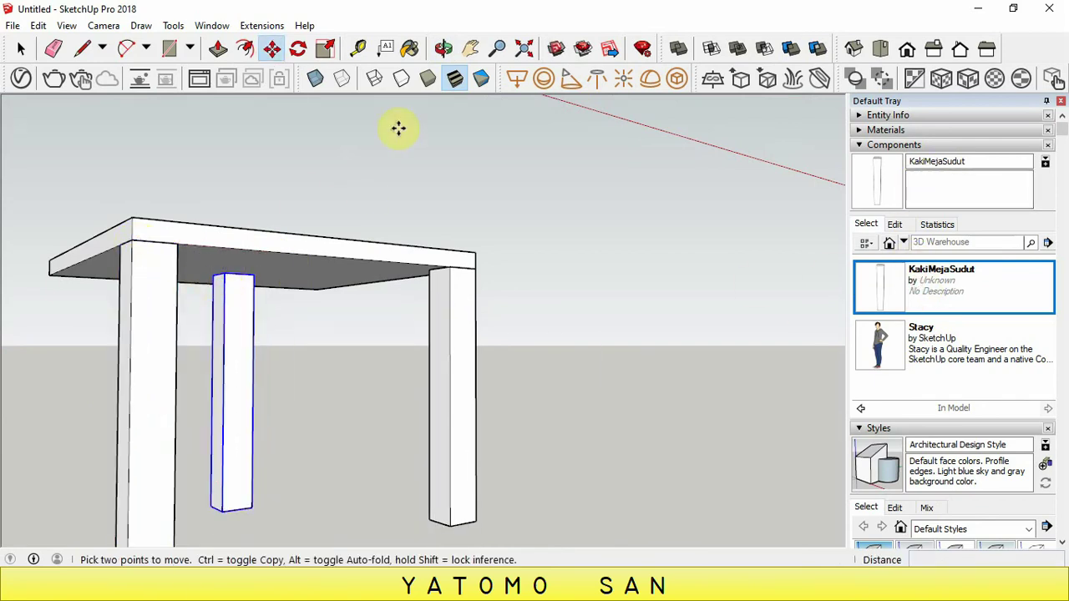
left_click(444, 47)
mouse_move(286, 334)
left_mouse_down()
mouse_move(504, 312)
mouse_move(288, 328)
mouse_move(286, 287)
left_mouse_up()
right_click(286, 286)
left_click(304, 296)
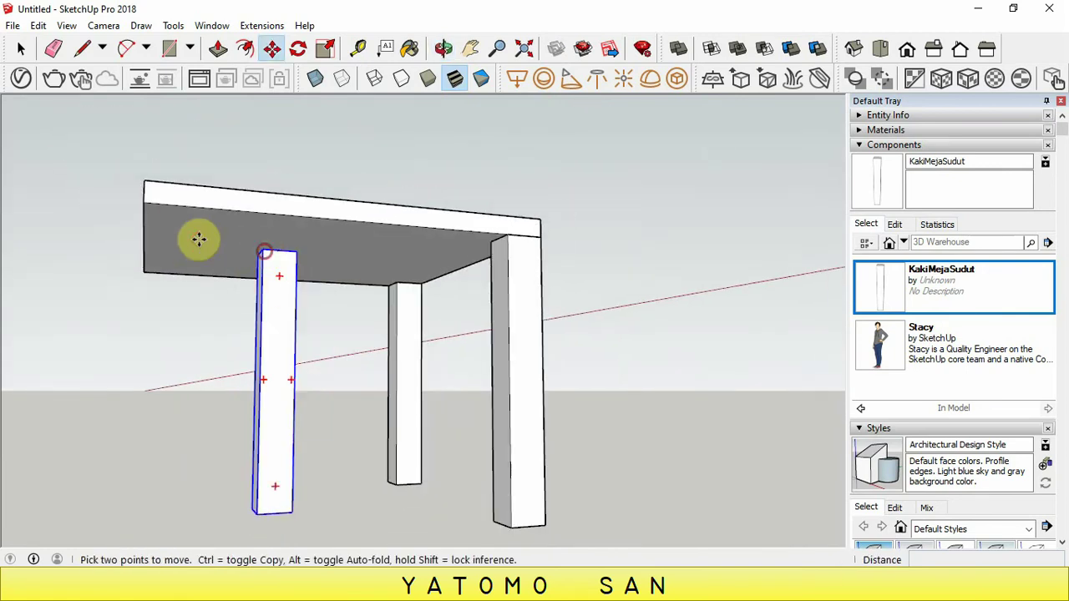
left_click(144, 203)
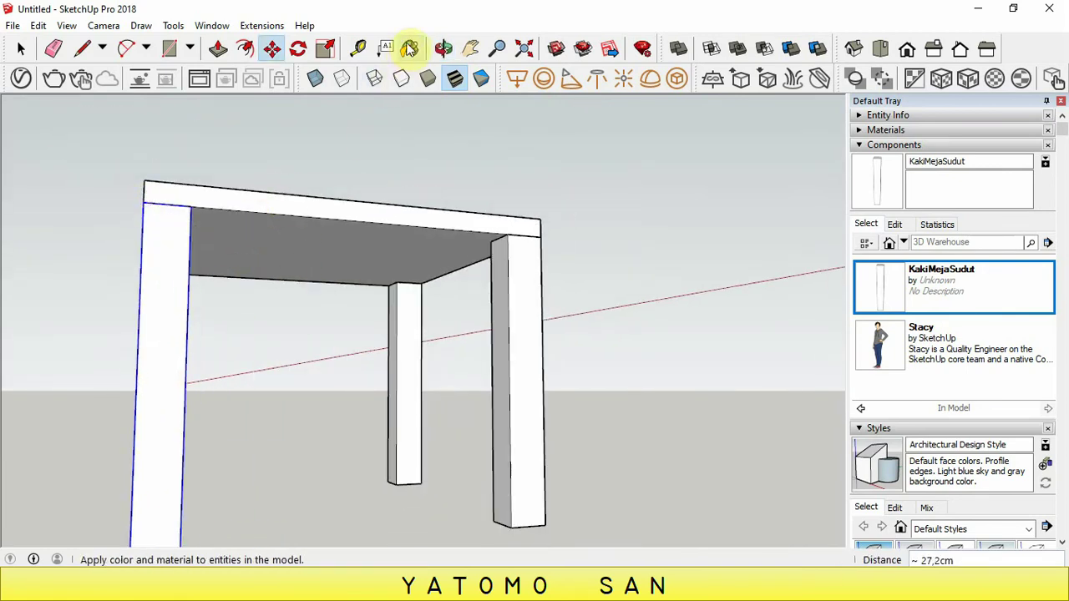
Orbit to the front-left corner and snap another KakiMejaSudut leg into it
left_click(443, 48)
mouse_move(275, 215)
left_mouse_down()
mouse_move(477, 239)
mouse_move(504, 181)
left_mouse_up()
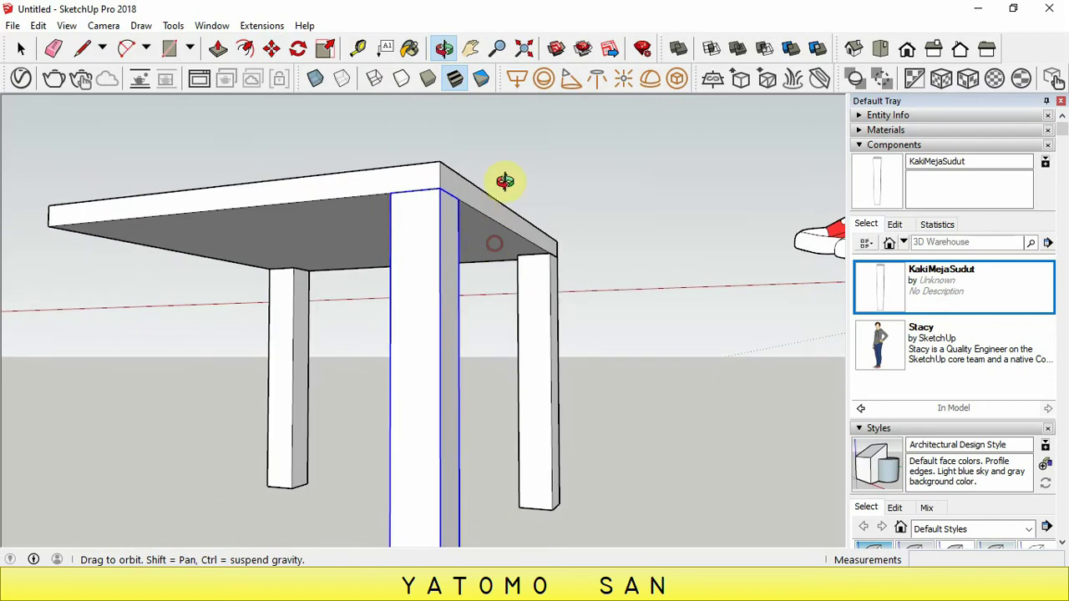
right_click(506, 184)
left_click(569, 198)
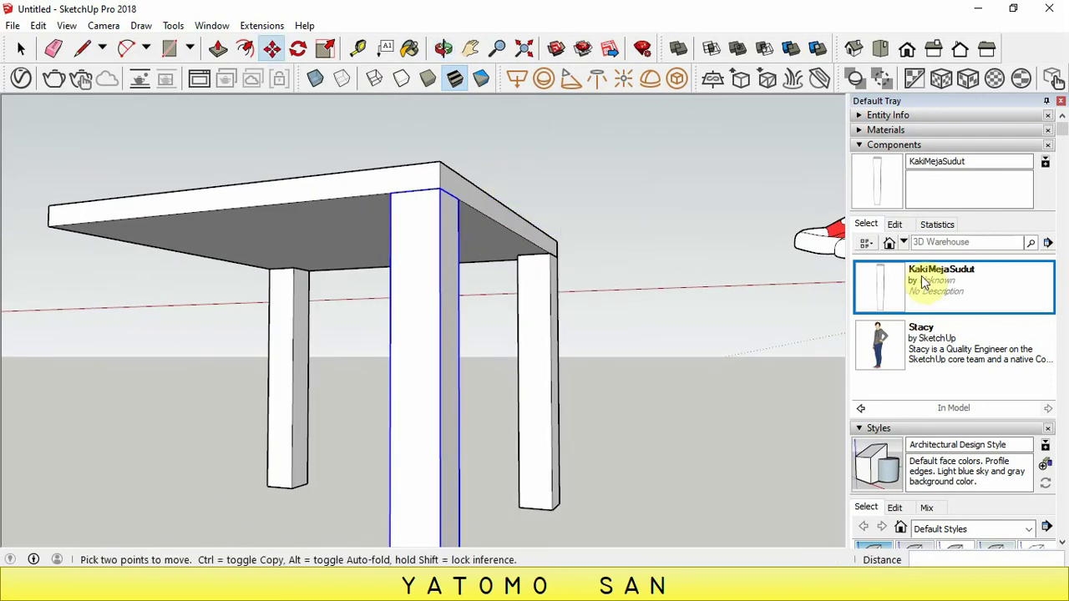
left_click(923, 282)
left_click(163, 238)
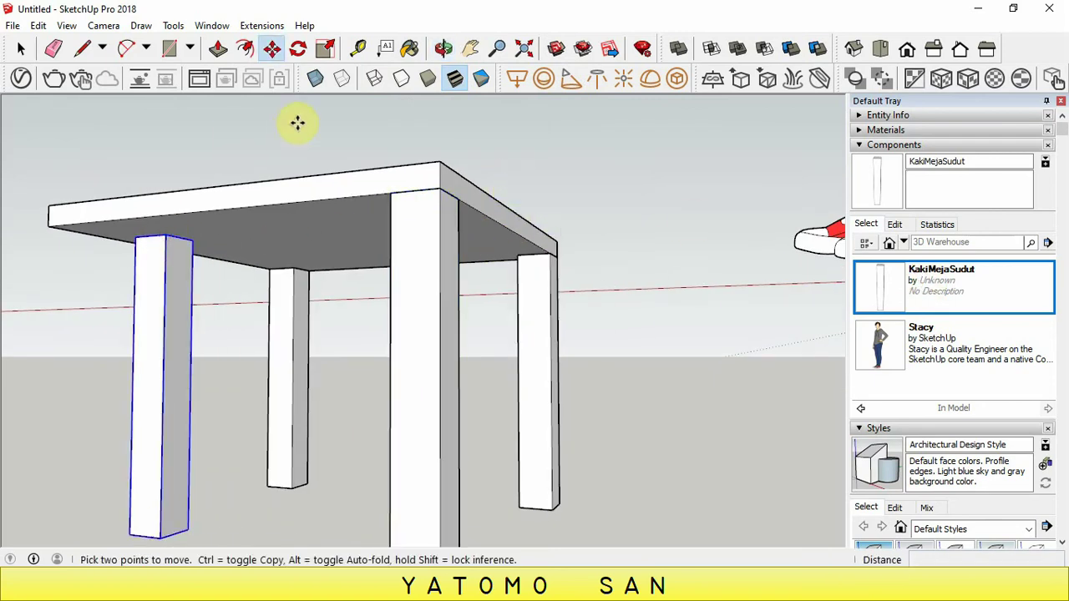
left_click(134, 239)
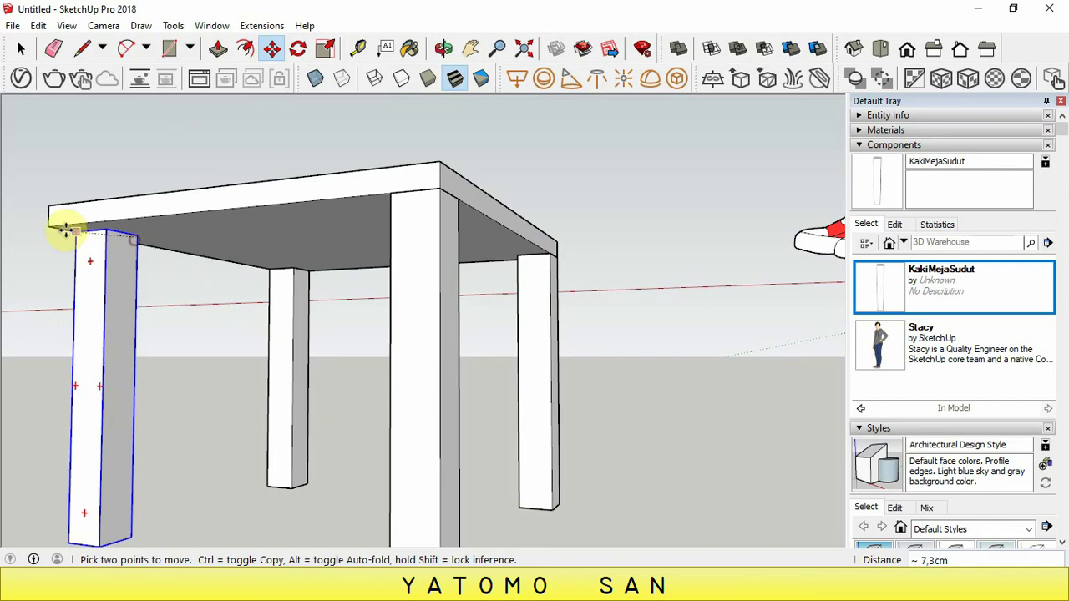
left_click(48, 222)
scroll(300, 284, "down", 3)
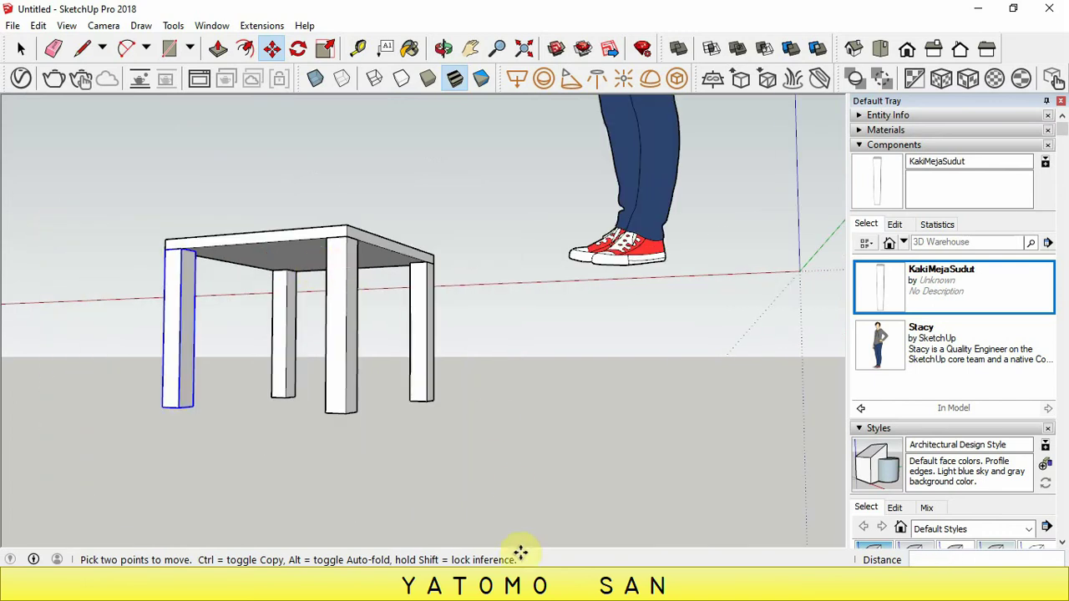
Zoom into the reference drawing, pan to the perspective sketches, then return to the model
key("alt+Tab")
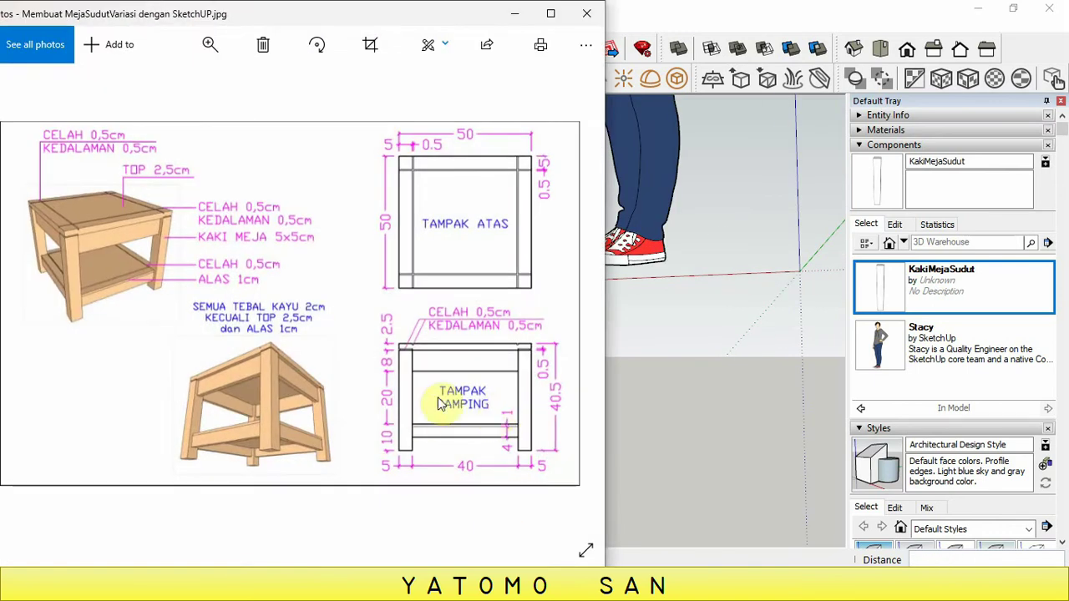
scroll(426, 434, "up", 2)
scroll(507, 420, "up", 2)
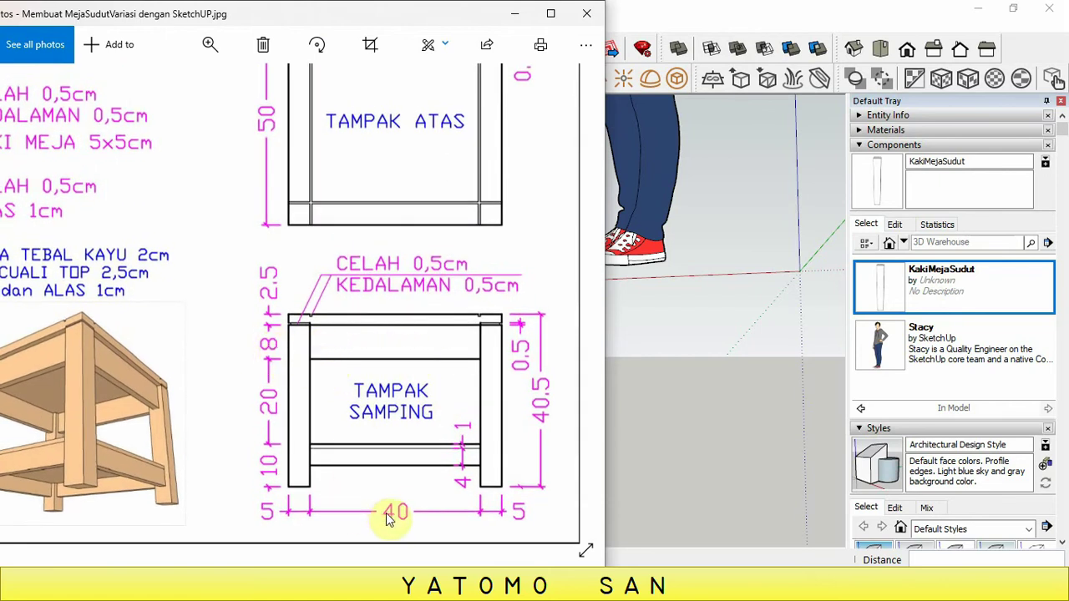
left_click_drag(248, 344, 523, 382)
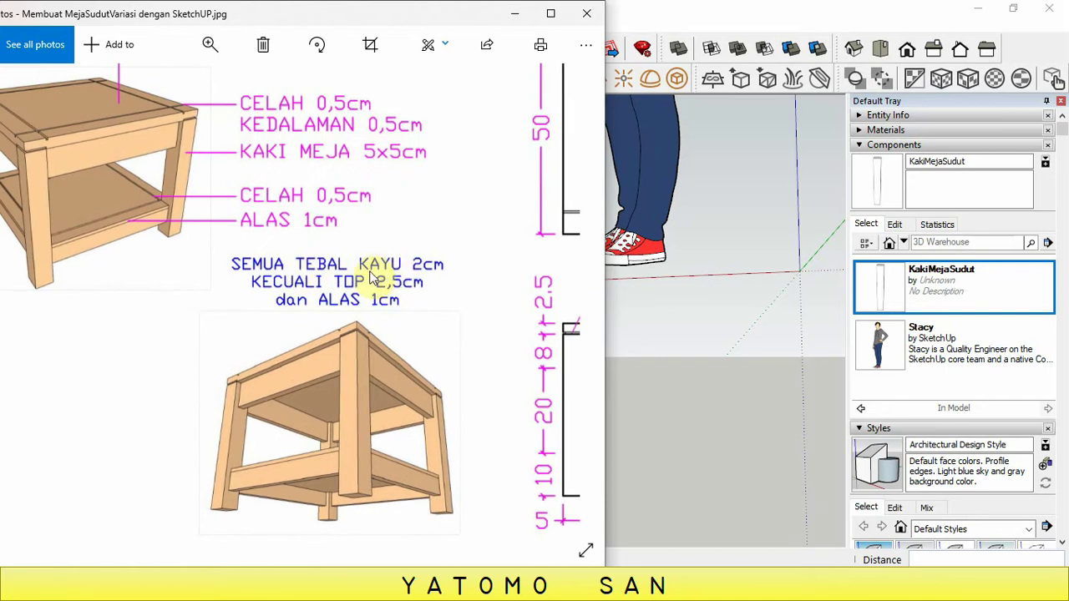
scroll(274, 411, "up", 1)
scroll(263, 410, "up", 2)
scroll(248, 343, "up", 1)
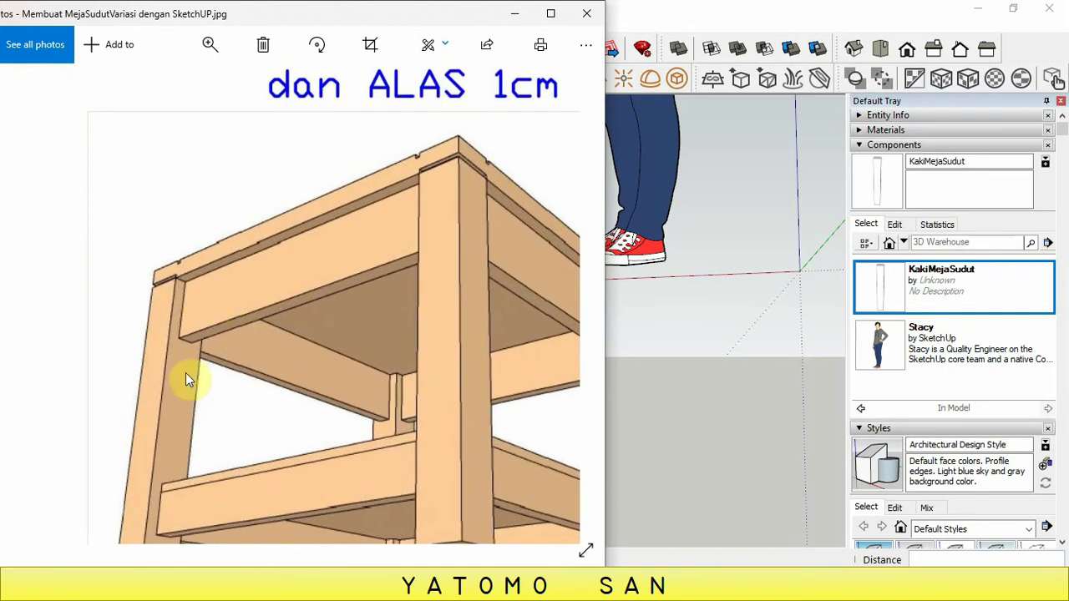
scroll(195, 332, "down", 1)
scroll(250, 347, "down", 2)
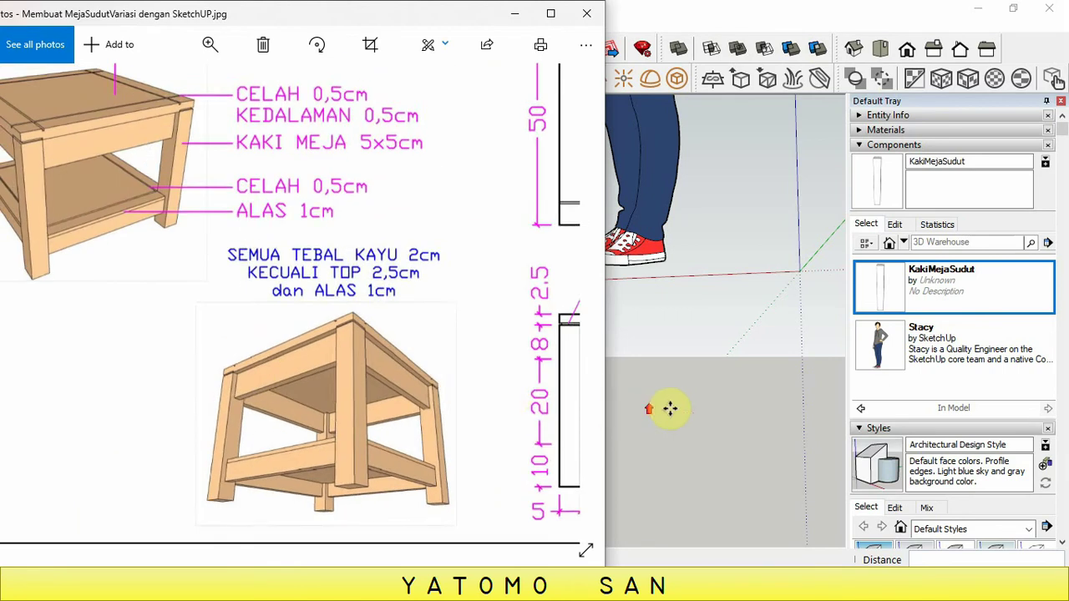
left_click(671, 410)
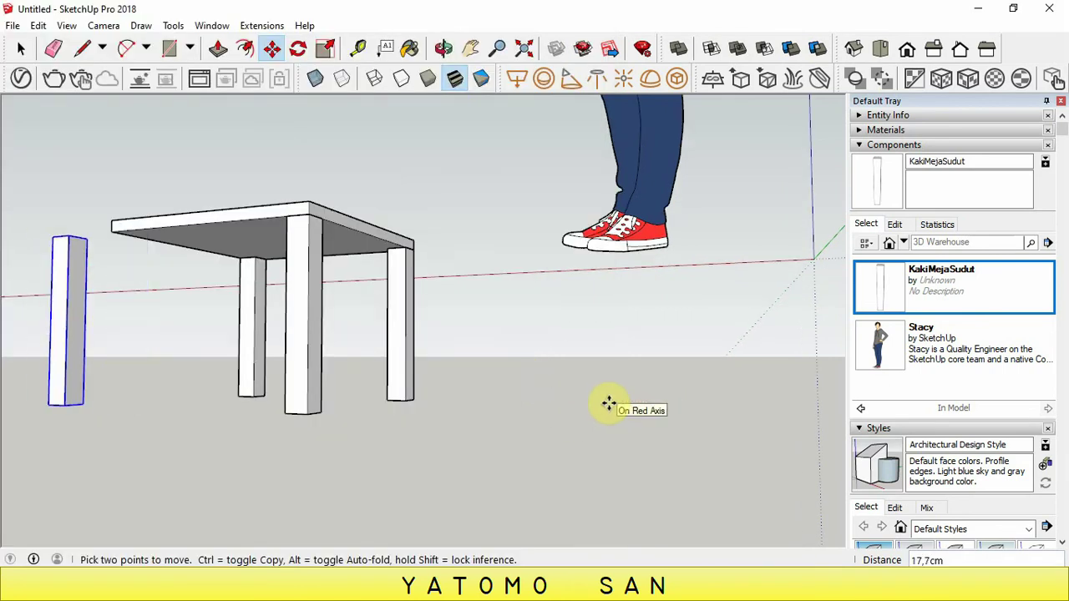
Settle the fourth leg at the front-left corner and draw a 40 × 2 cm rectangle on the ground
left_click(607, 391)
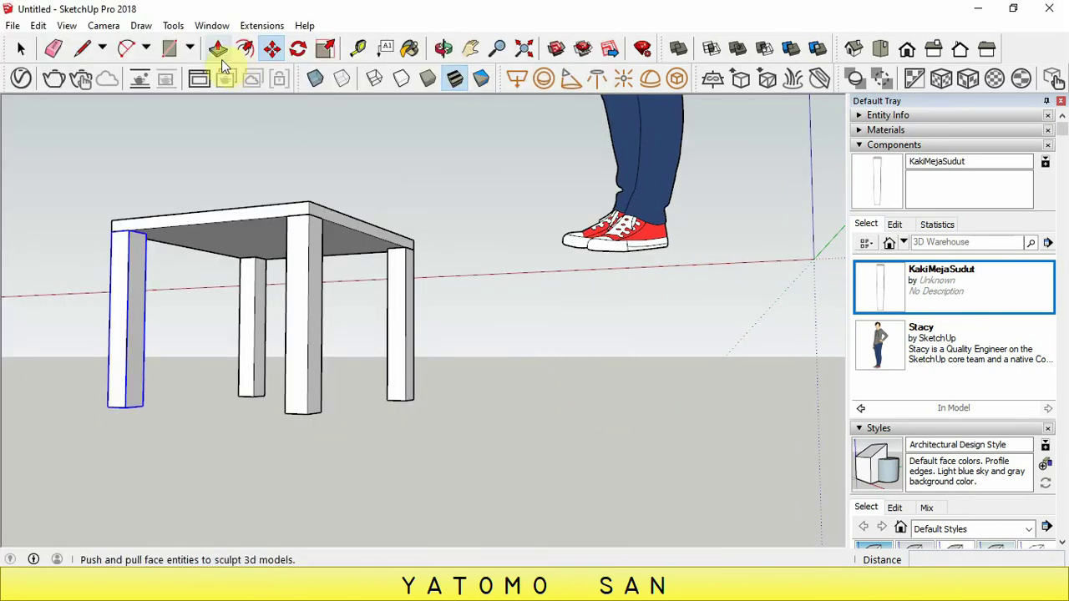
left_click(169, 52)
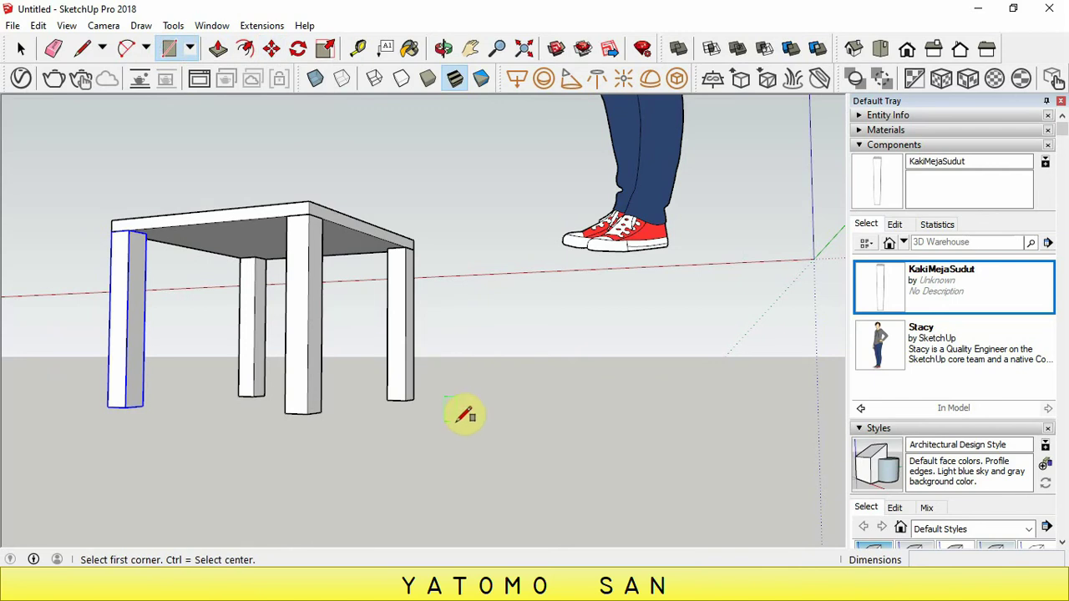
left_click(444, 48)
left_click_drag(429, 358, 429, 484)
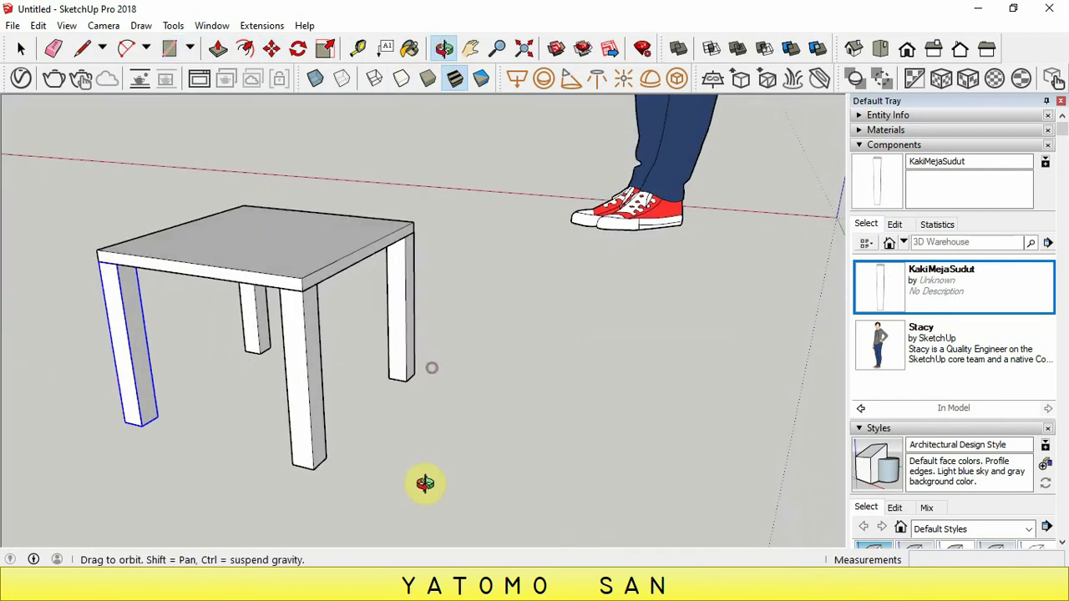
right_click(469, 419)
left_click(514, 279)
left_click(440, 456)
type("40;2")
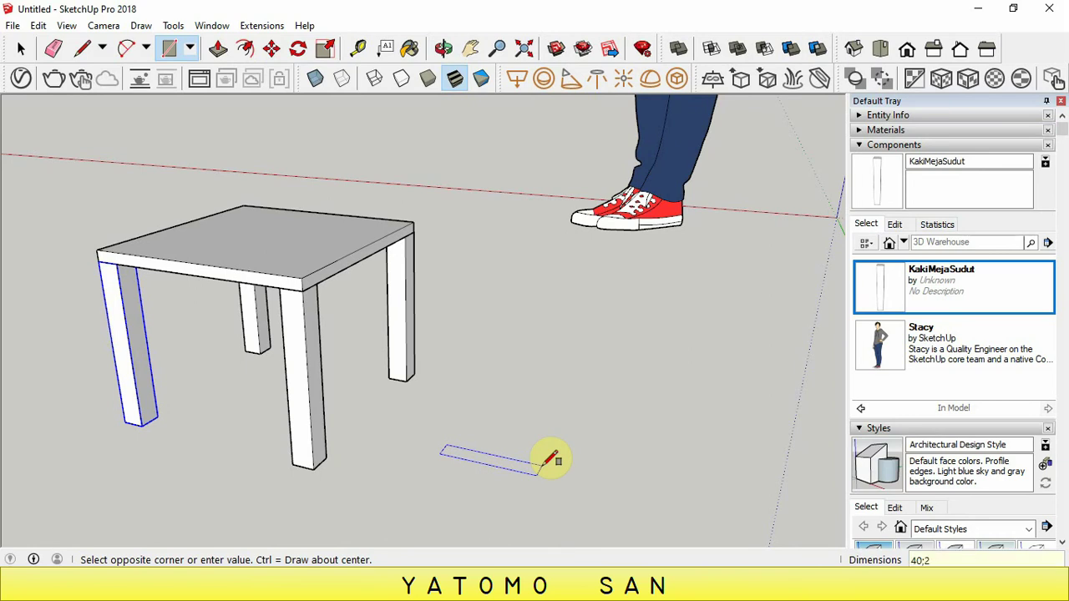
key("Return")
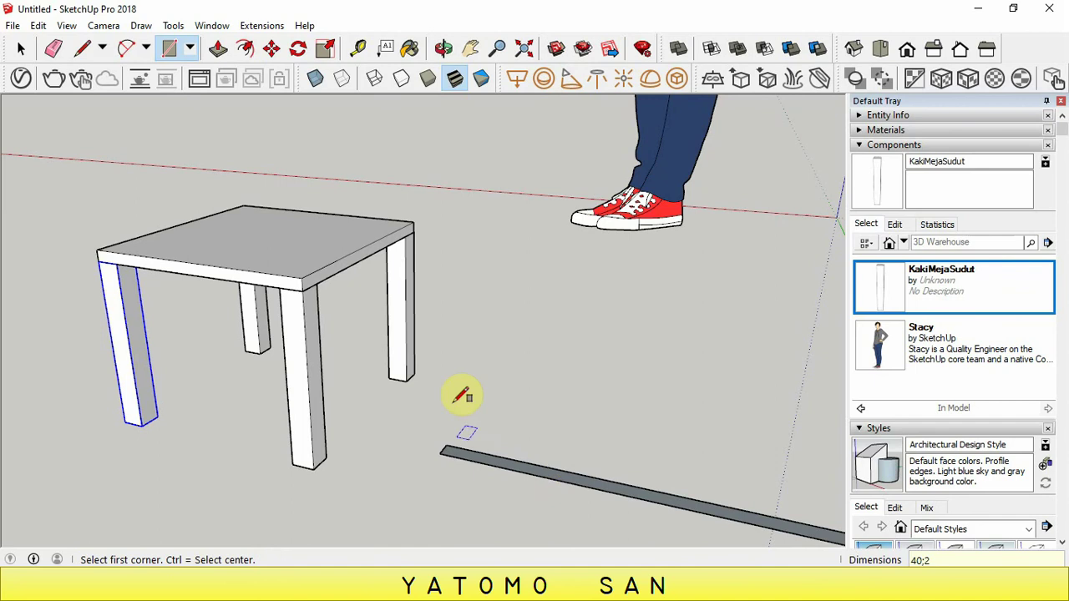
Push/Pull the 40 × 2 cm rectangle up 8 cm into a rail board
scroll(451, 376, "down", 2)
scroll(585, 447, "up", 2)
scroll(584, 443, "up", 1)
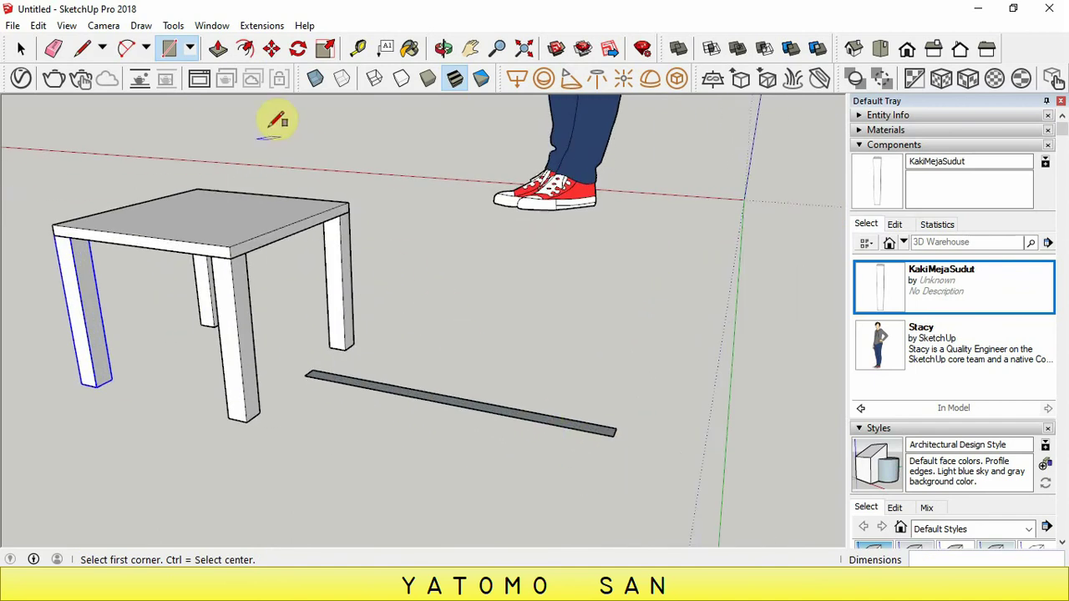
left_click(218, 49)
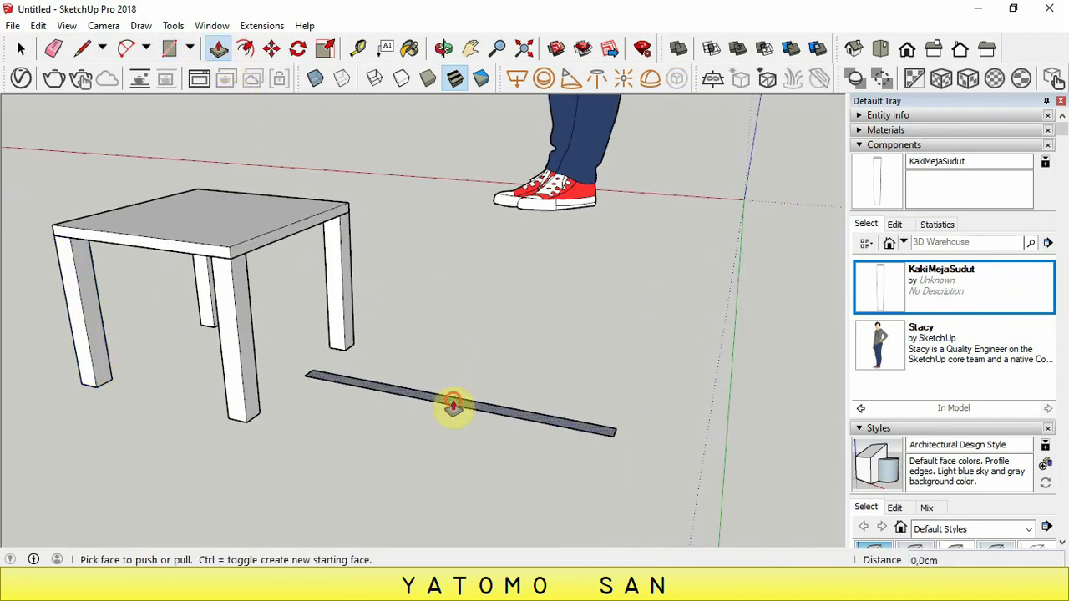
left_click_drag(453, 407, 455, 389)
type("8")
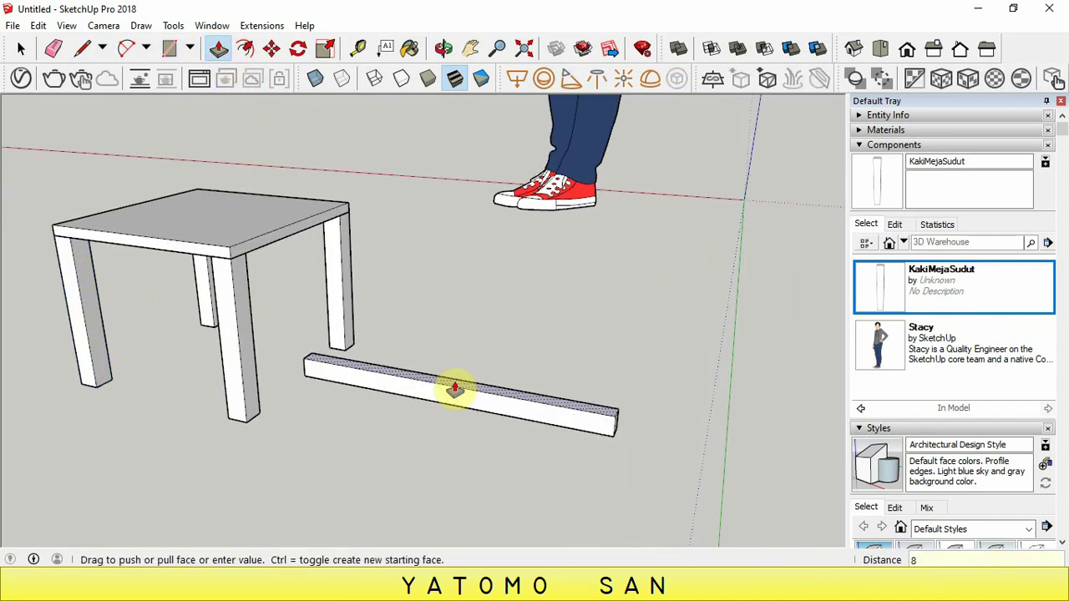
key("Return")
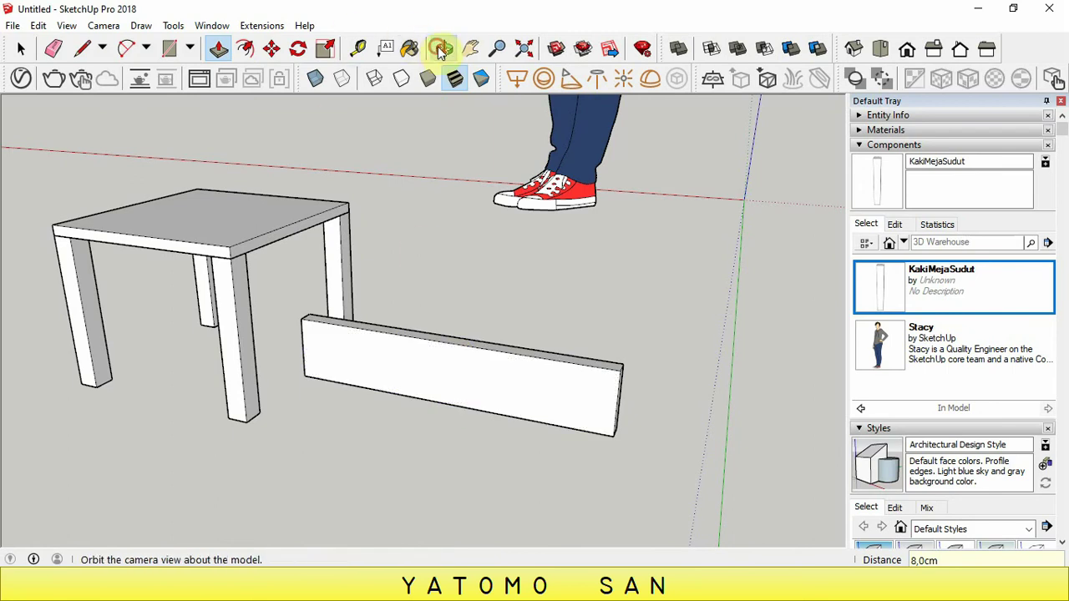
left_click(443, 48)
left_click_drag(413, 291, 531, 298)
Select the whole rail board and make it a group
right_click(530, 298)
left_click(542, 308)
left_click(21, 48)
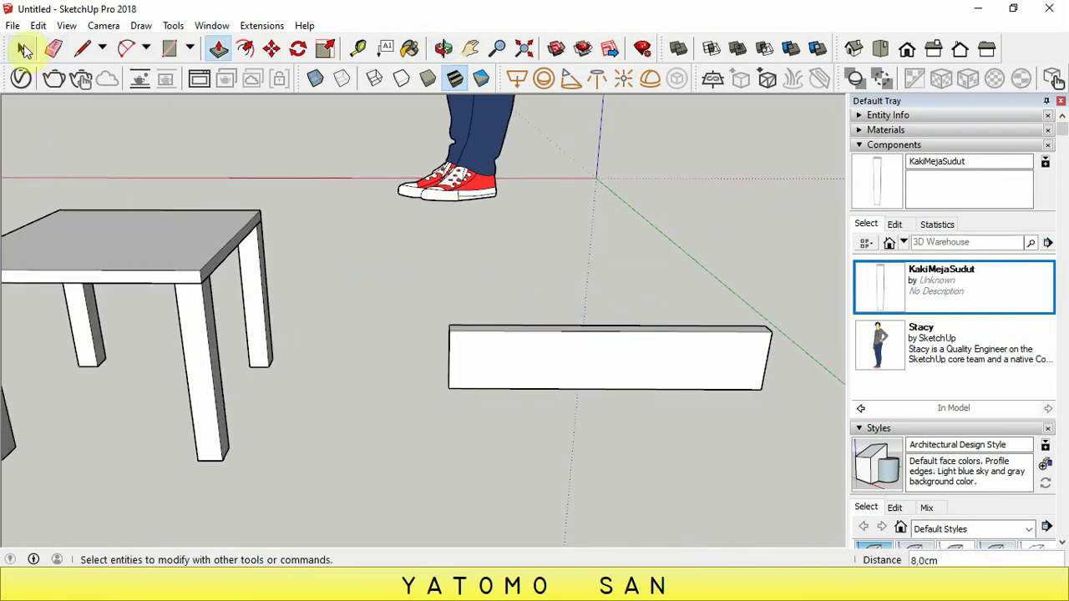
left_click_drag(409, 277, 775, 417)
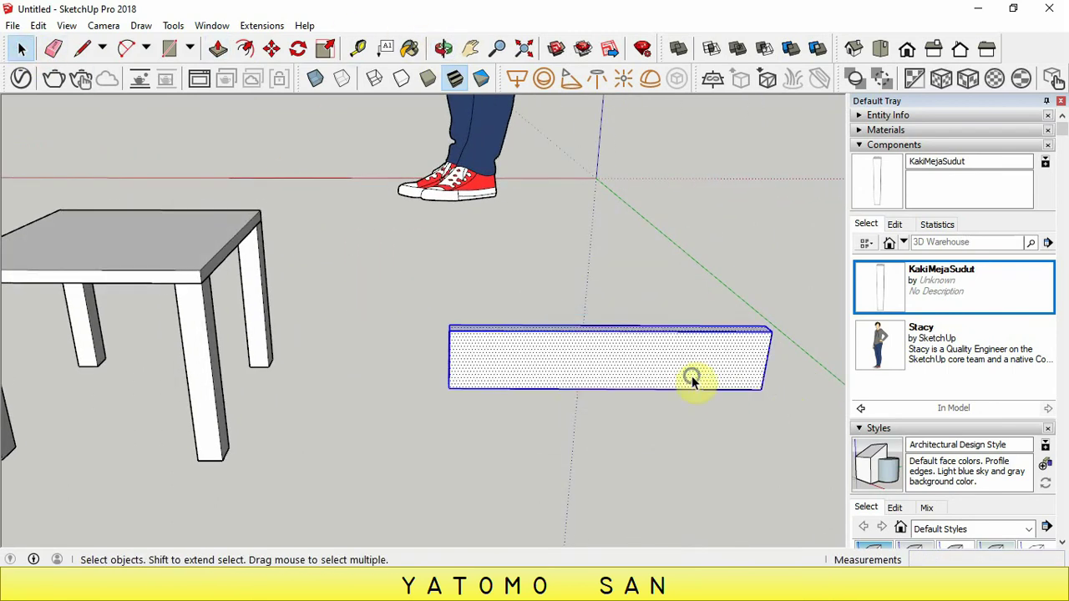
right_click(692, 377)
left_click(738, 228)
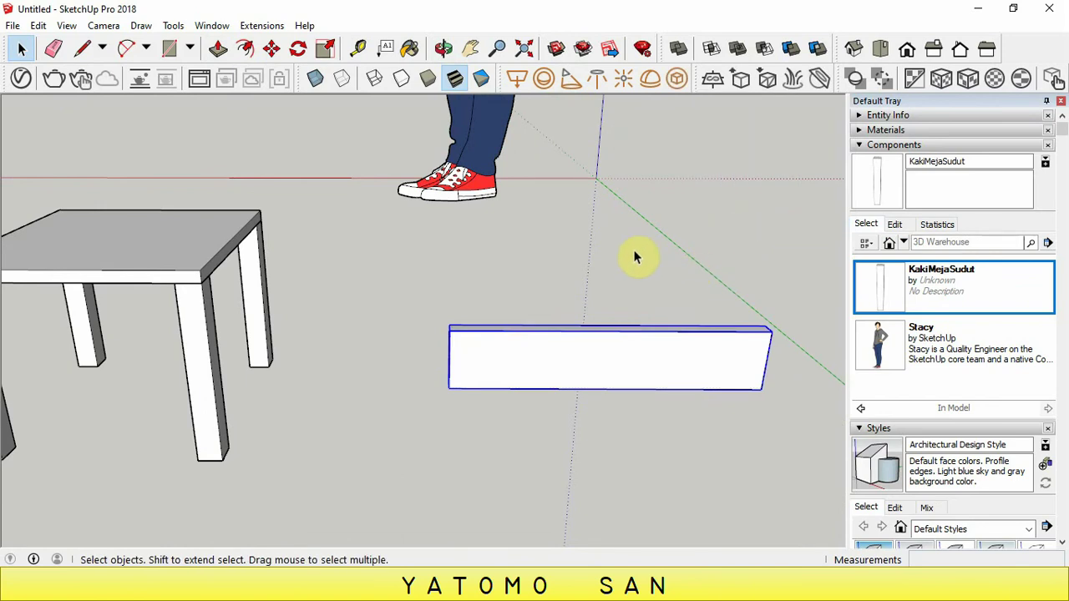
right_click(613, 347)
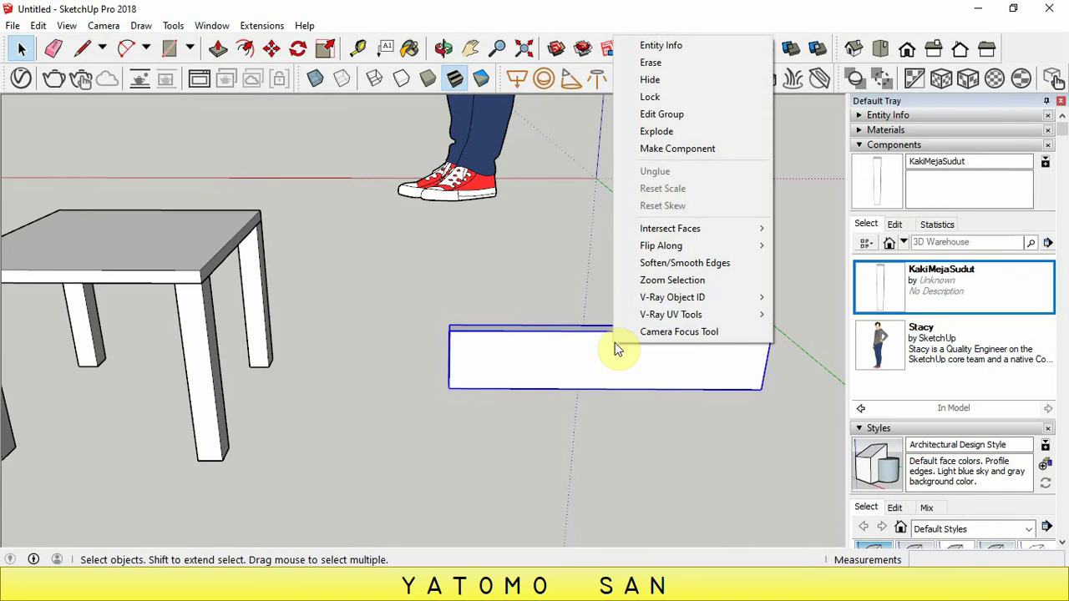
left_click(544, 360)
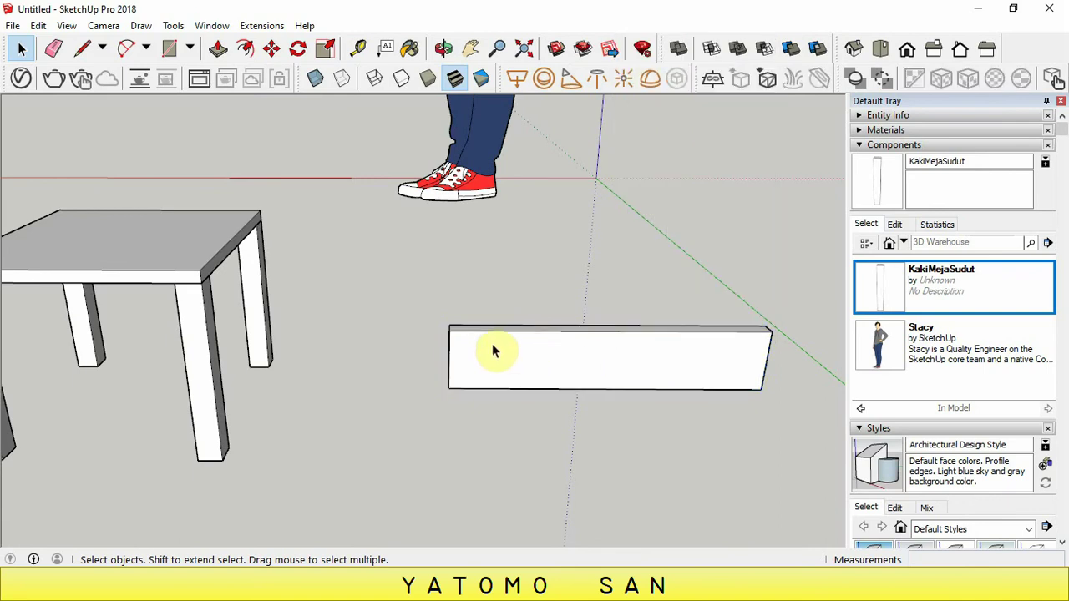
Turn the grouped board into a component named PenyanggaAtas
left_click_drag(695, 409, 823, 452)
right_click(660, 373)
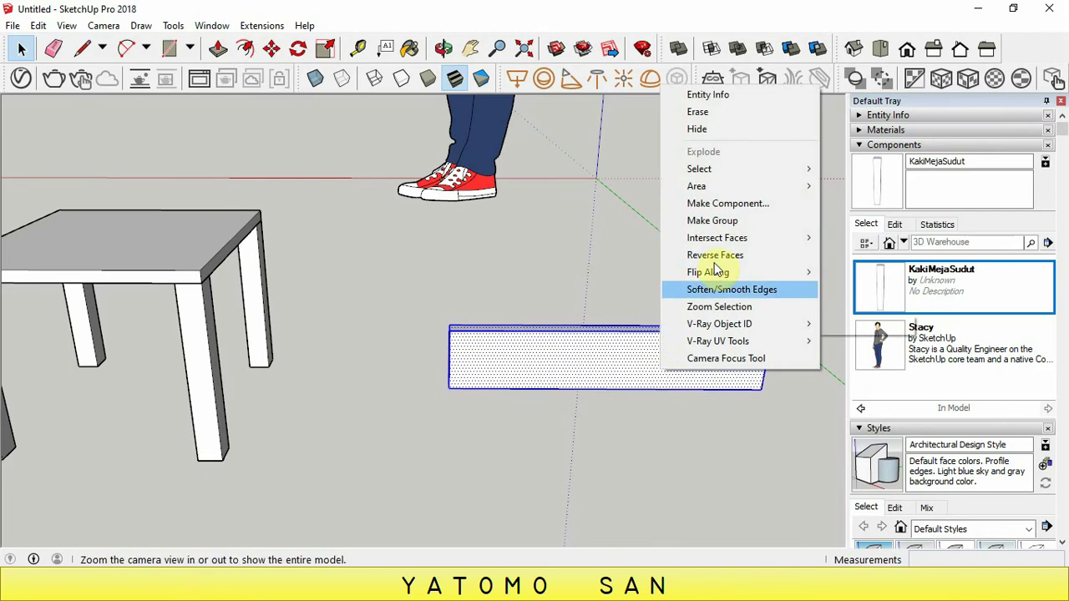
left_click(723, 205)
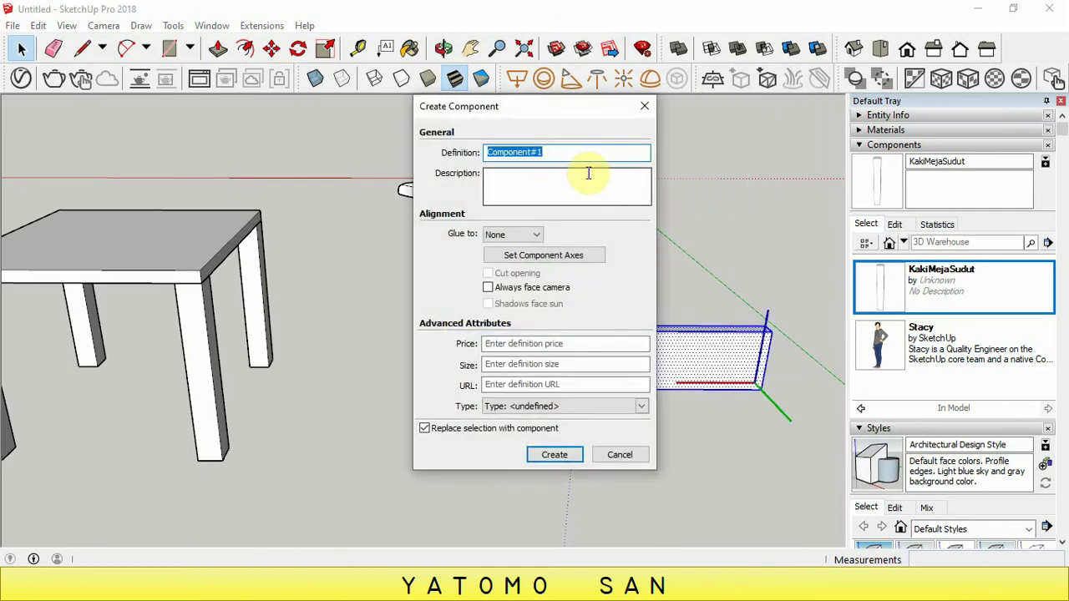
type("PenyanggaAtas")
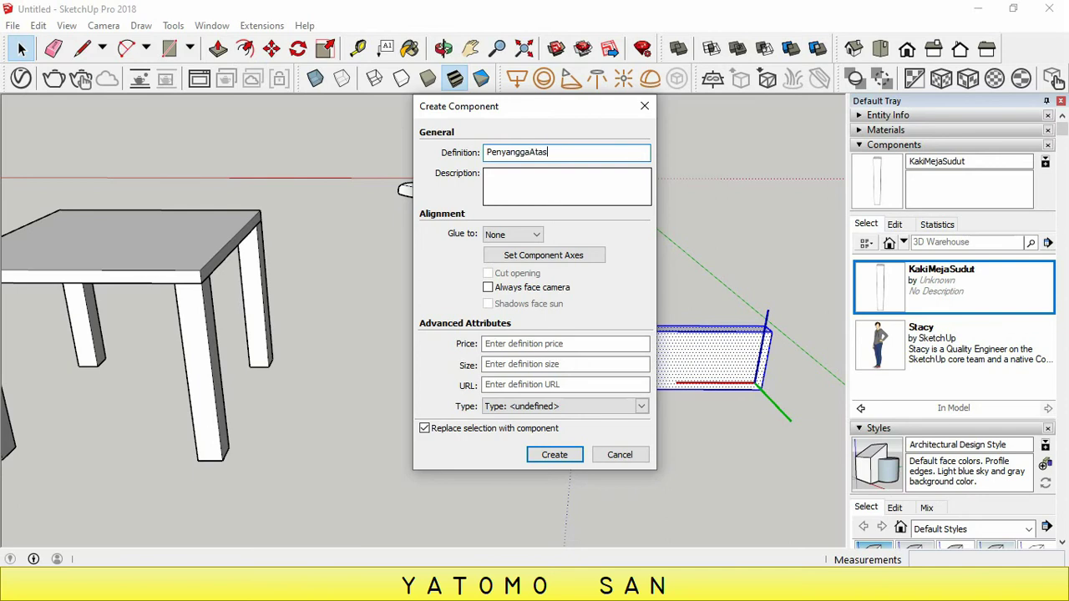
left_click(554, 455)
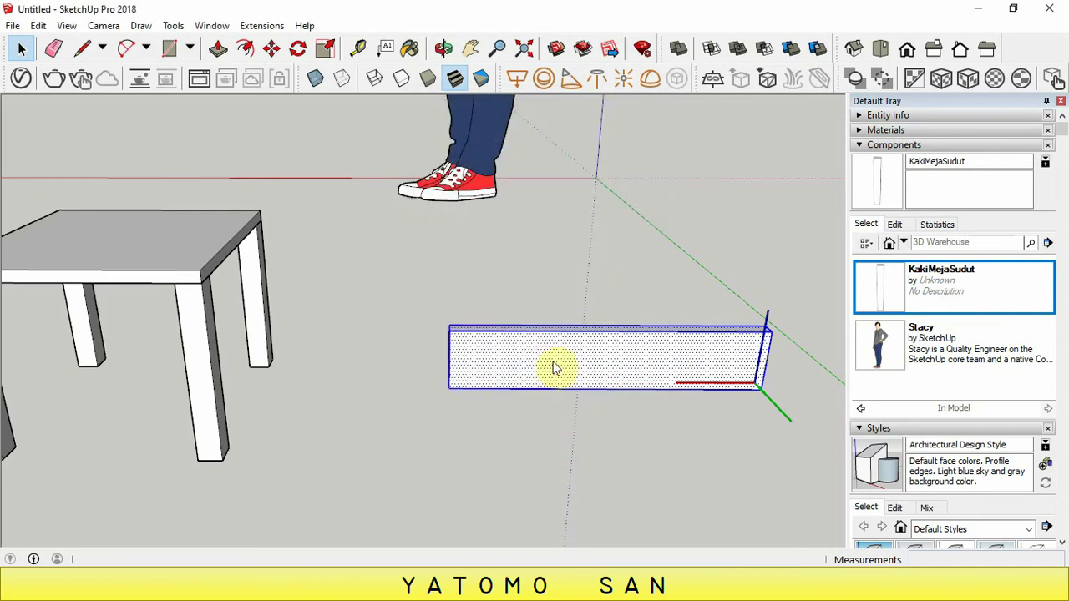
scroll(503, 292, "down", 2)
scroll(379, 357, "down", 2)
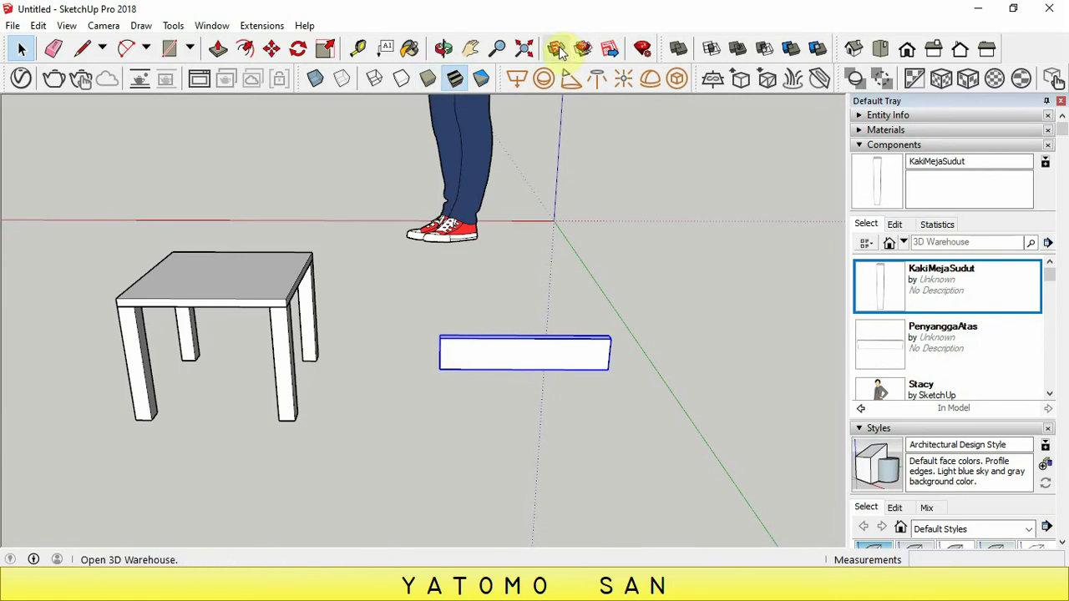
Pick up the PenyanggaAtas board by its corner with the Move tool
left_click(271, 48)
scroll(446, 338, "up", 1)
scroll(439, 342, "up", 3)
scroll(442, 341, "up", 2)
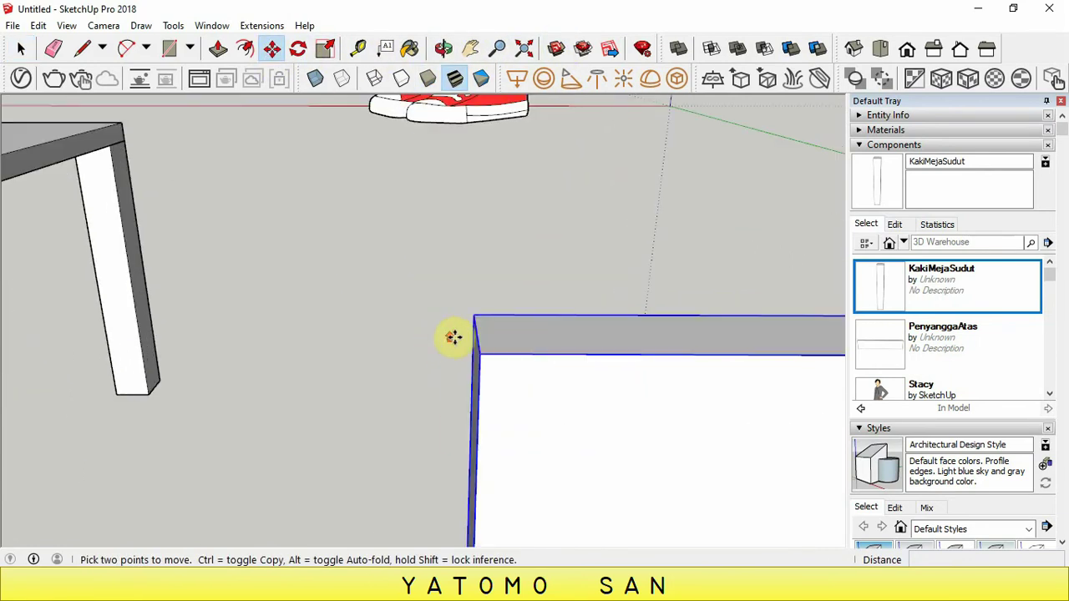
left_click(479, 333)
scroll(563, 287, "down", 2)
scroll(490, 306, "down", 2)
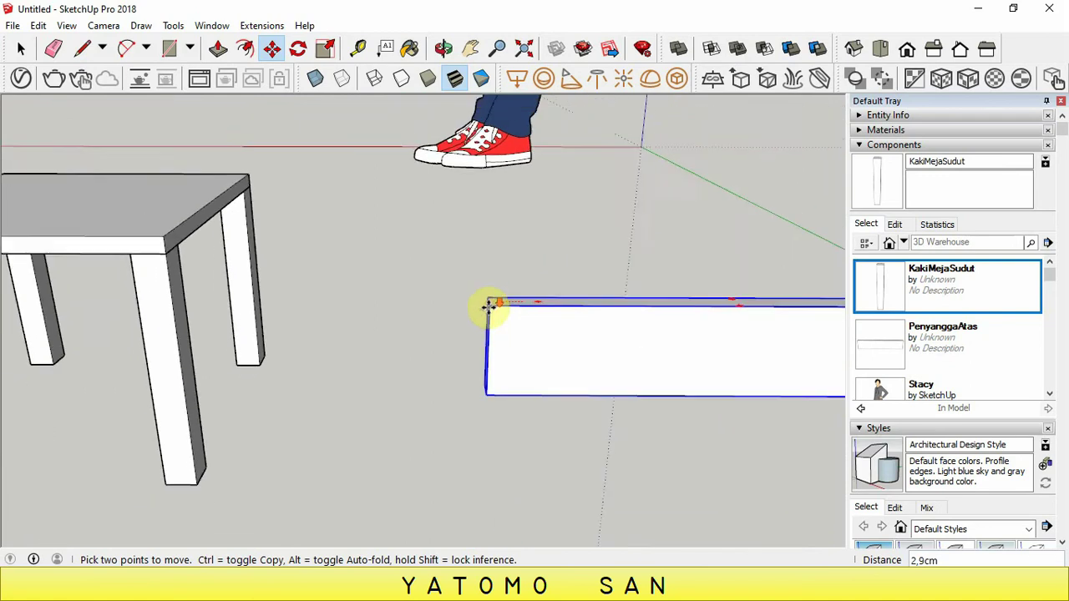
scroll(382, 317, "down", 2)
scroll(382, 317, "down", 1)
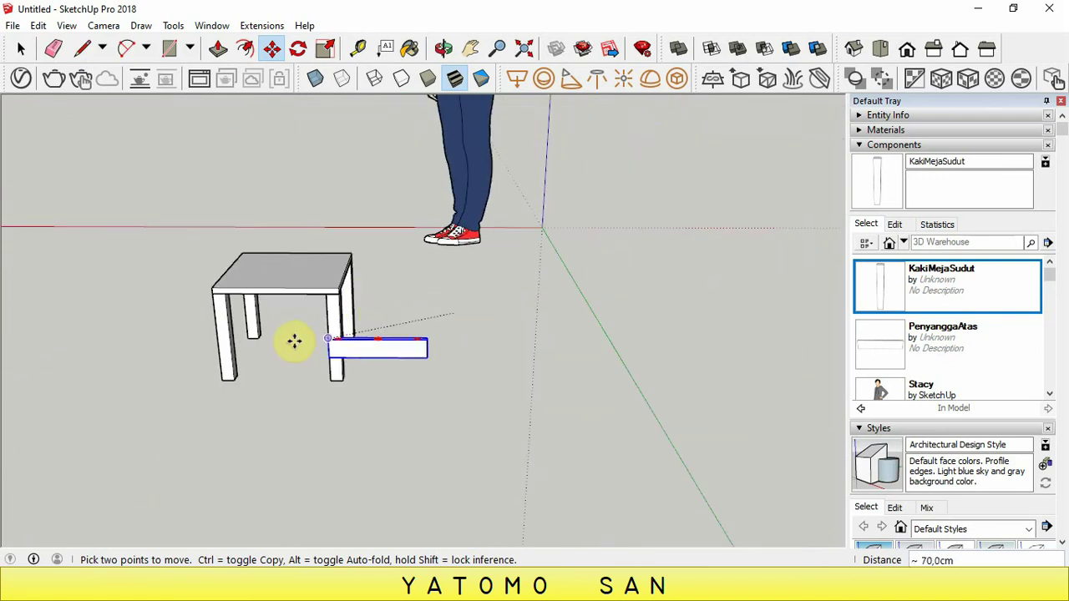
Snap the board to the leg midpoint beneath the tabletop between the front legs
left_click(444, 48)
mouse_move(370, 192)
left_mouse_down()
mouse_move(278, 190)
mouse_move(239, 281)
mouse_move(248, 234)
left_mouse_up()
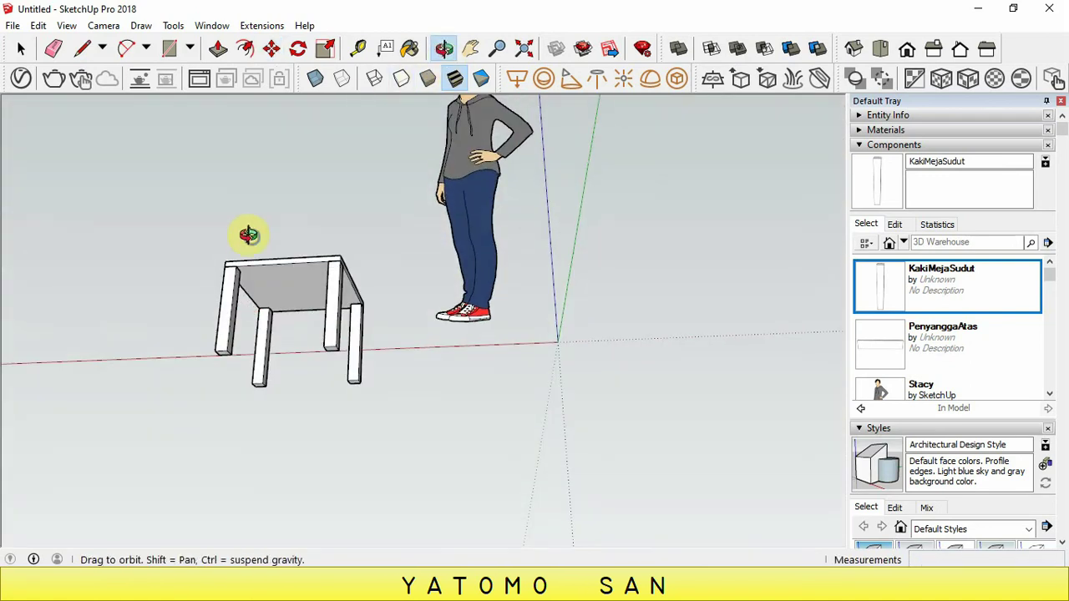
right_click(250, 235)
left_click(279, 243)
scroll(240, 272, "up", 2)
scroll(242, 269, "up", 3)
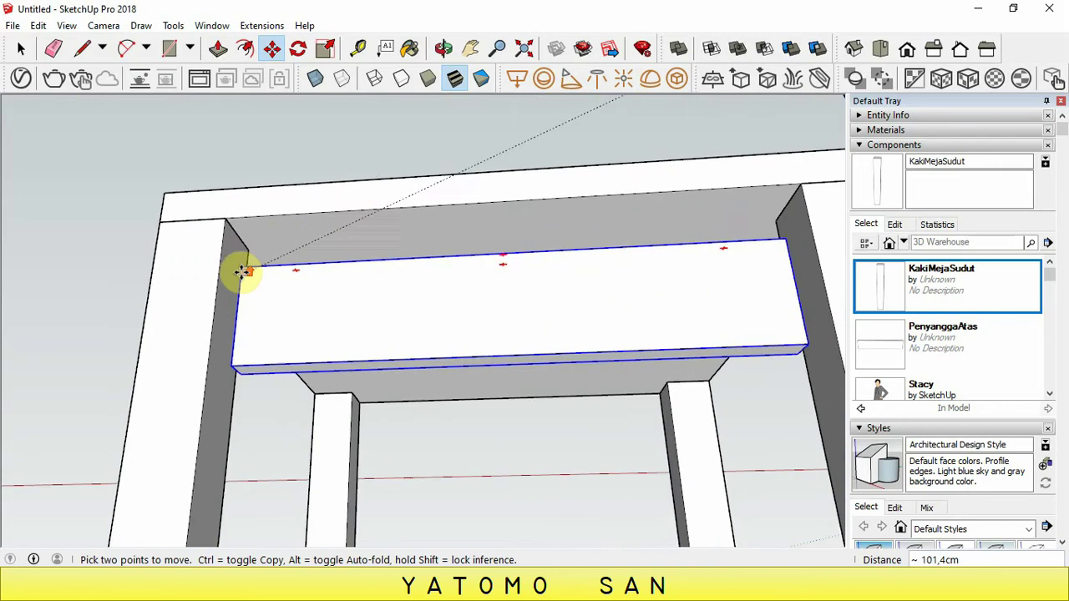
left_click(240, 238)
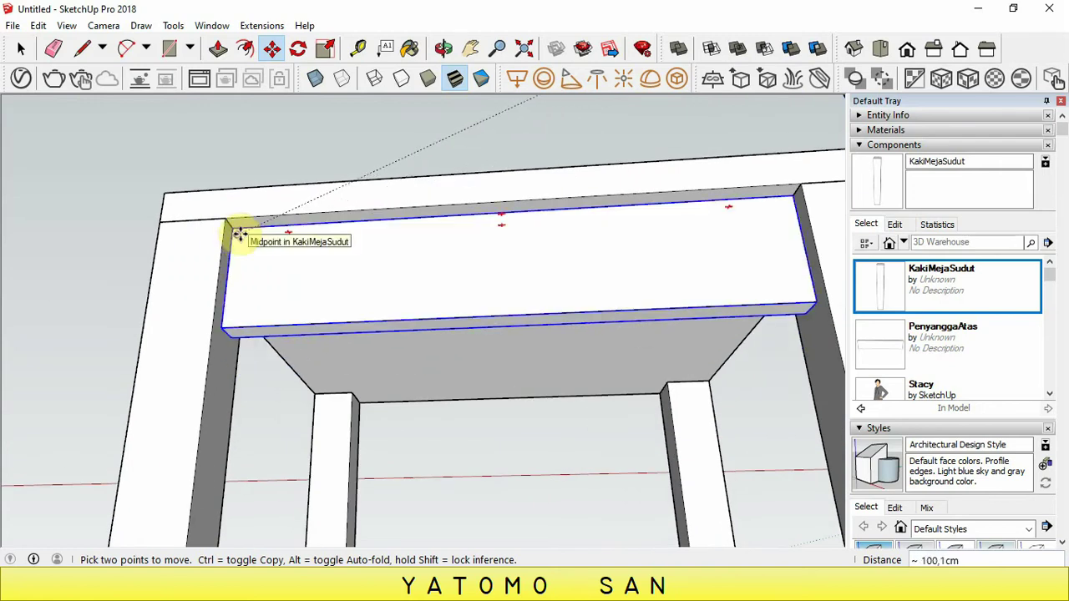
middle_click_drag(282, 239, 507, 310)
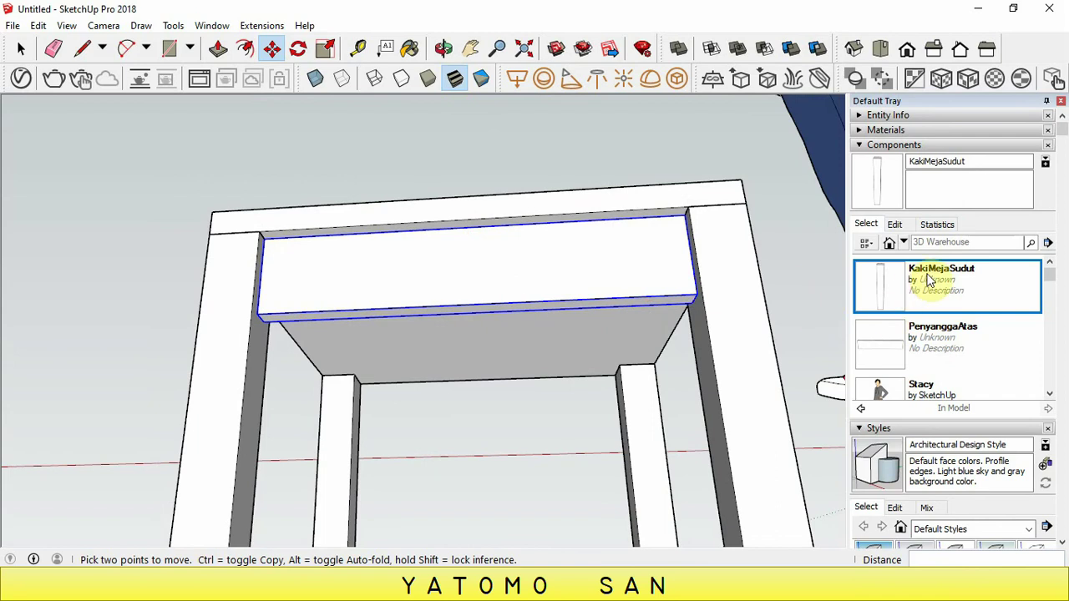
Insert a second PenyanggaAtas rail board from Components between the legs
left_click(919, 342)
scroll(417, 310, "down", 2)
left_click(378, 382)
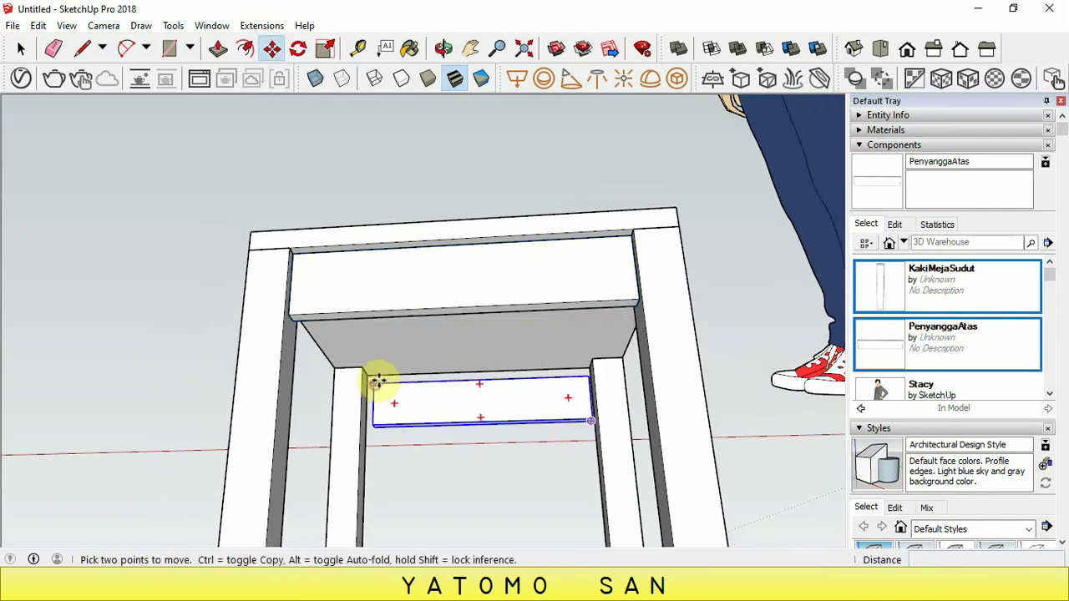
scroll(378, 382, "up", 3)
scroll(377, 371, "up", 2)
mouse_move(392, 358)
middle_mouse_down()
mouse_move(425, 406)
mouse_move(389, 404)
middle_mouse_up()
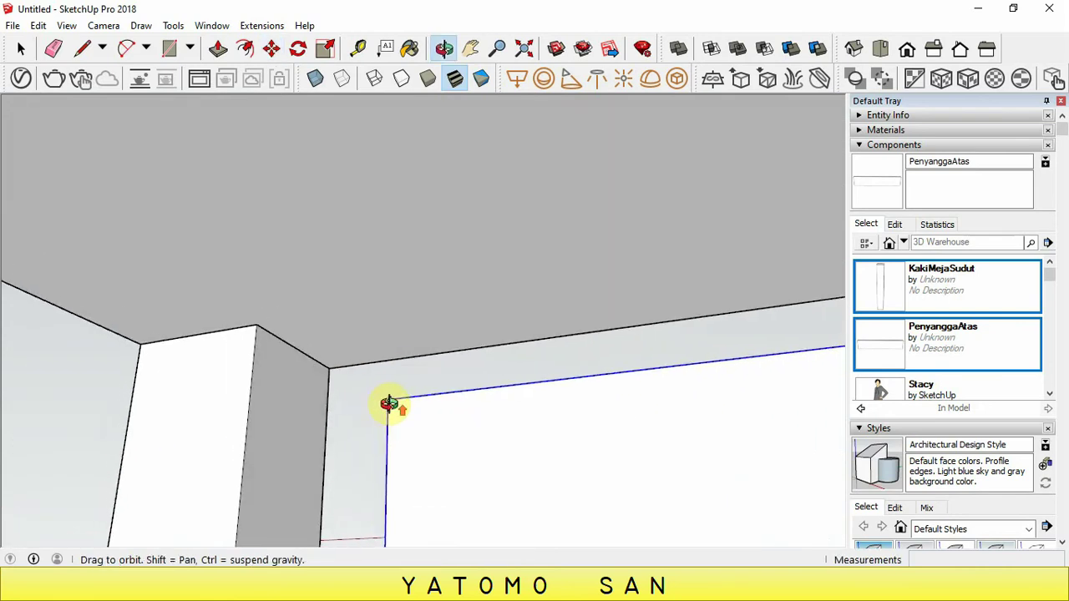
mouse_move(568, 413)
middle_mouse_down()
mouse_move(410, 453)
mouse_move(580, 446)
mouse_move(341, 387)
mouse_move(530, 332)
mouse_move(476, 329)
mouse_move(478, 343)
mouse_move(489, 323)
mouse_move(565, 334)
mouse_move(540, 321)
mouse_move(616, 320)
mouse_move(707, 342)
mouse_move(596, 423)
mouse_move(568, 383)
mouse_move(790, 363)
mouse_move(774, 348)
middle_mouse_up()
Raise the second board 13,6 cm up toward the tabletop
scroll(766, 358, "up", 2)
scroll(767, 345, "up", 2)
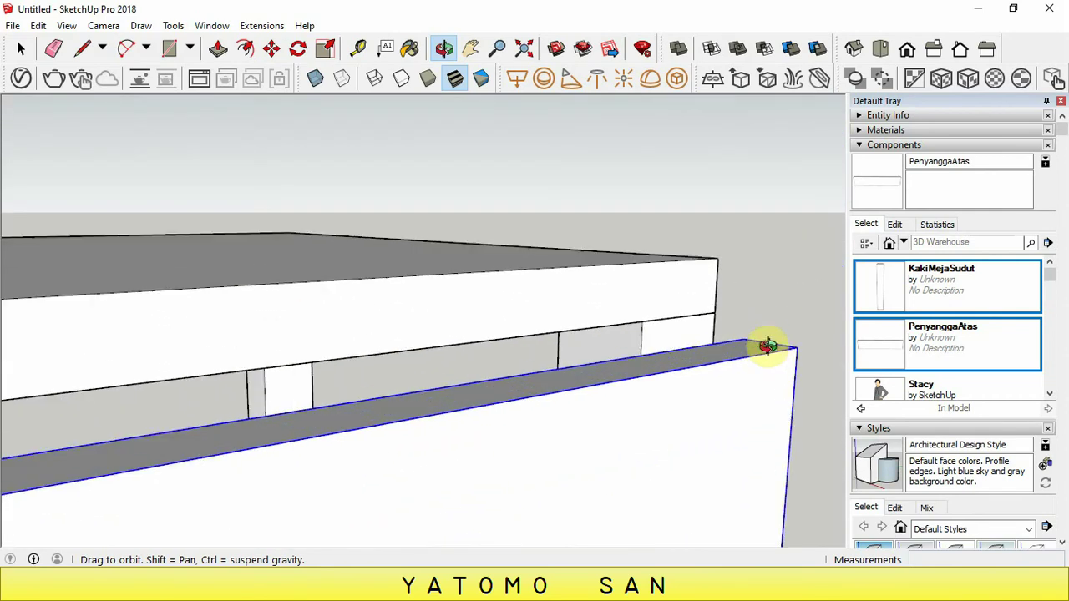
right_click(769, 346)
left_click(793, 357)
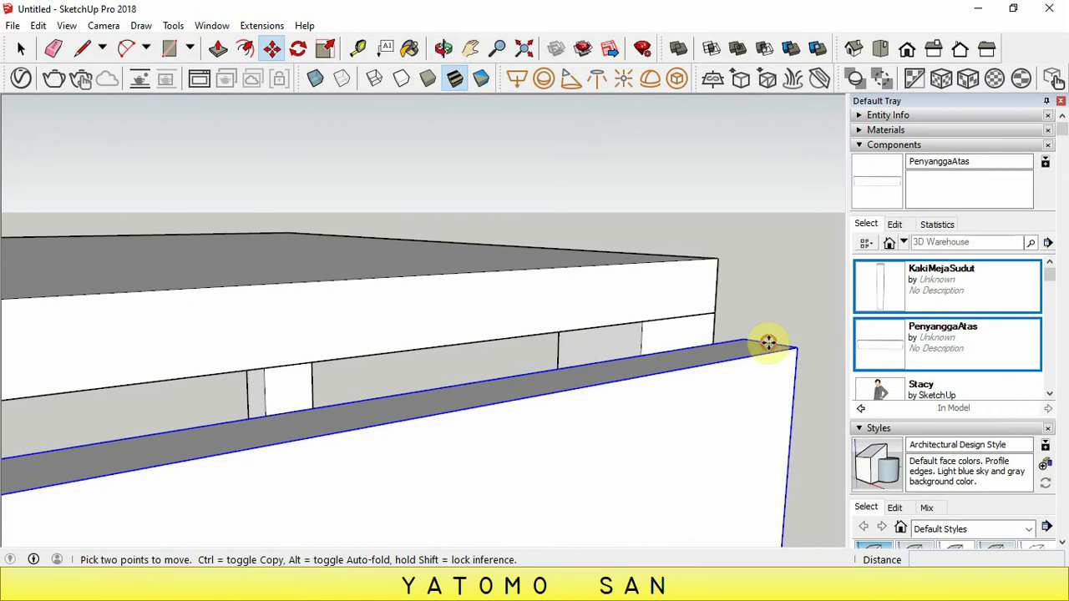
left_click_drag(768, 345, 680, 277)
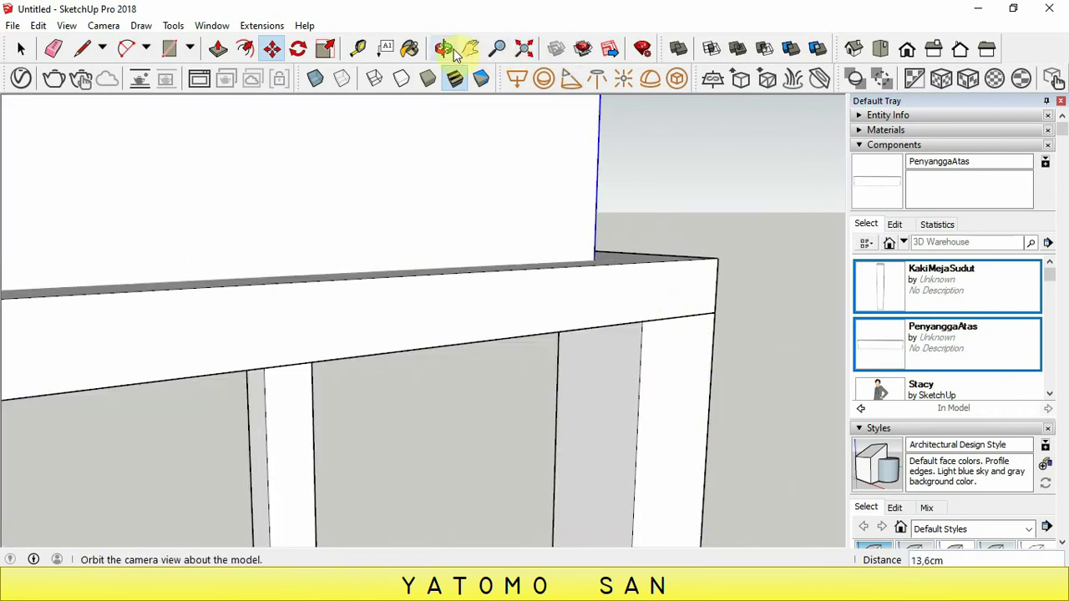
left_click(443, 48)
mouse_move(548, 186)
left_mouse_down()
mouse_move(626, 363)
mouse_move(632, 283)
left_mouse_up()
right_click(632, 284)
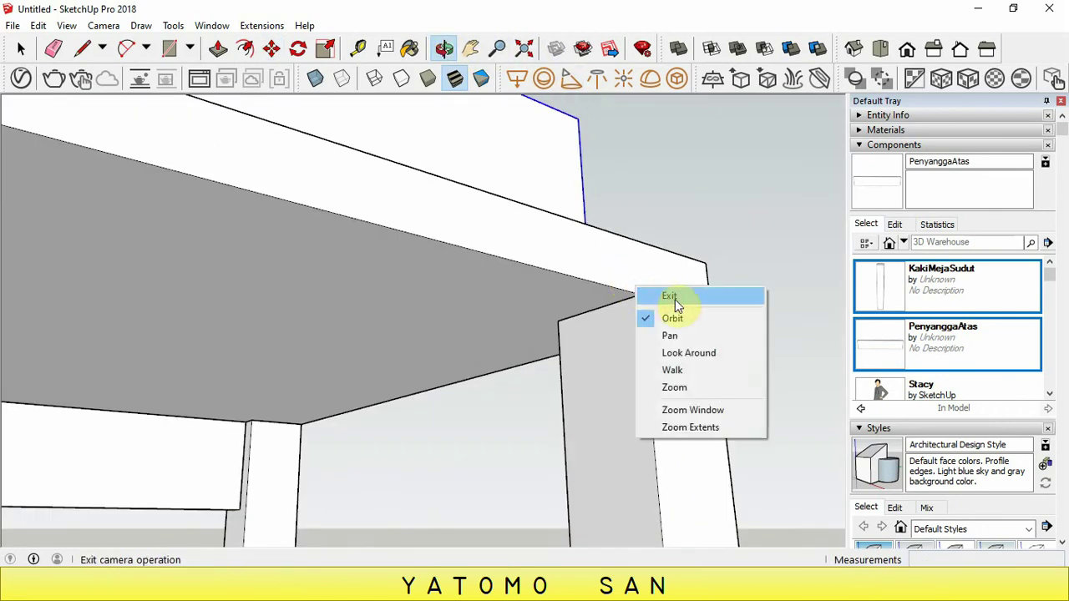
left_click(668, 298)
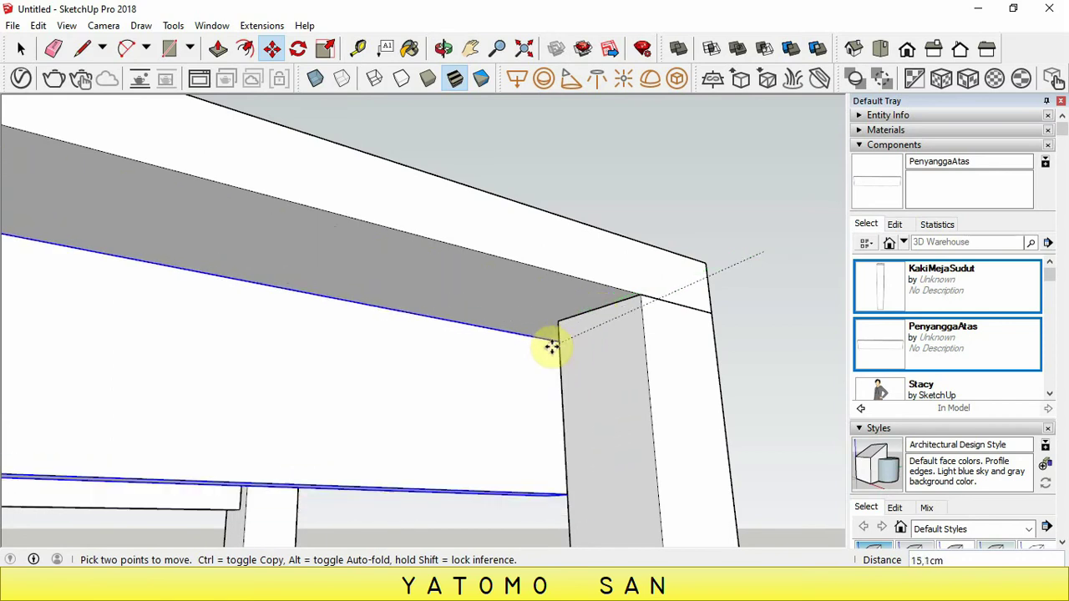
left_click(625, 204)
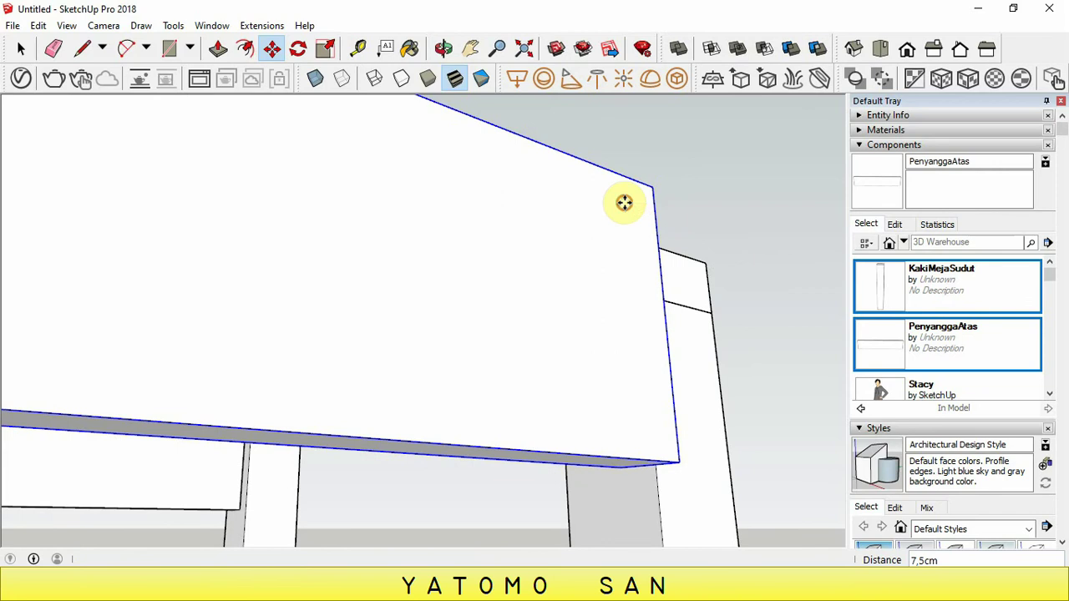
Seat the second board snugly under the tabletop between the legs
left_click(444, 47)
mouse_move(525, 193)
left_mouse_down()
mouse_move(494, 443)
mouse_move(530, 413)
left_mouse_up()
right_click(541, 269)
left_click(571, 276)
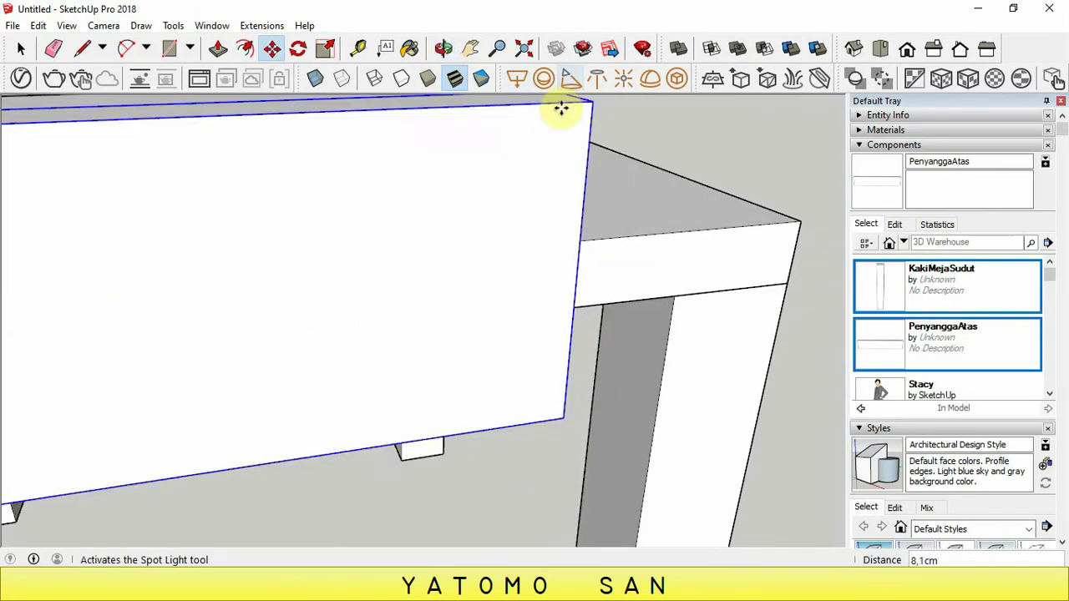
left_click(589, 111)
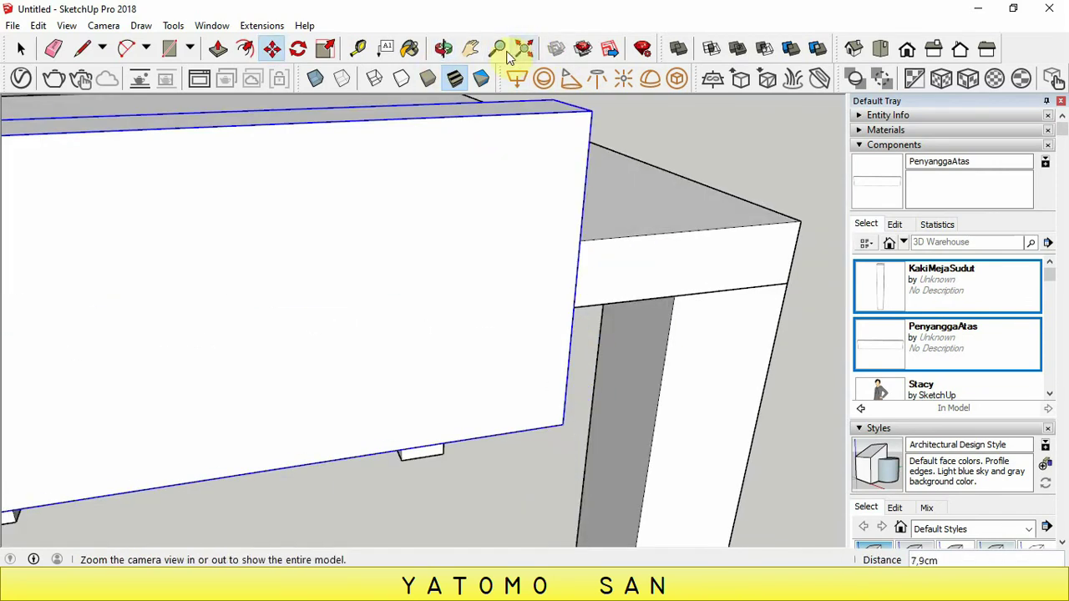
left_click(443, 49)
mouse_move(638, 292)
left_mouse_down()
mouse_move(638, 162)
mouse_move(651, 130)
left_mouse_up()
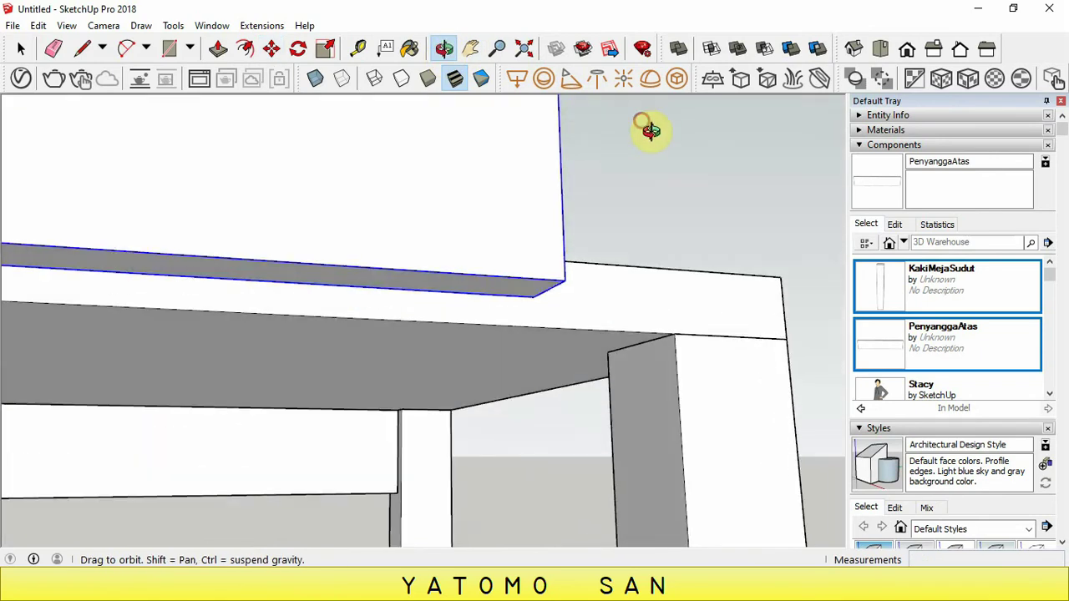
right_click(660, 136)
left_click(678, 153)
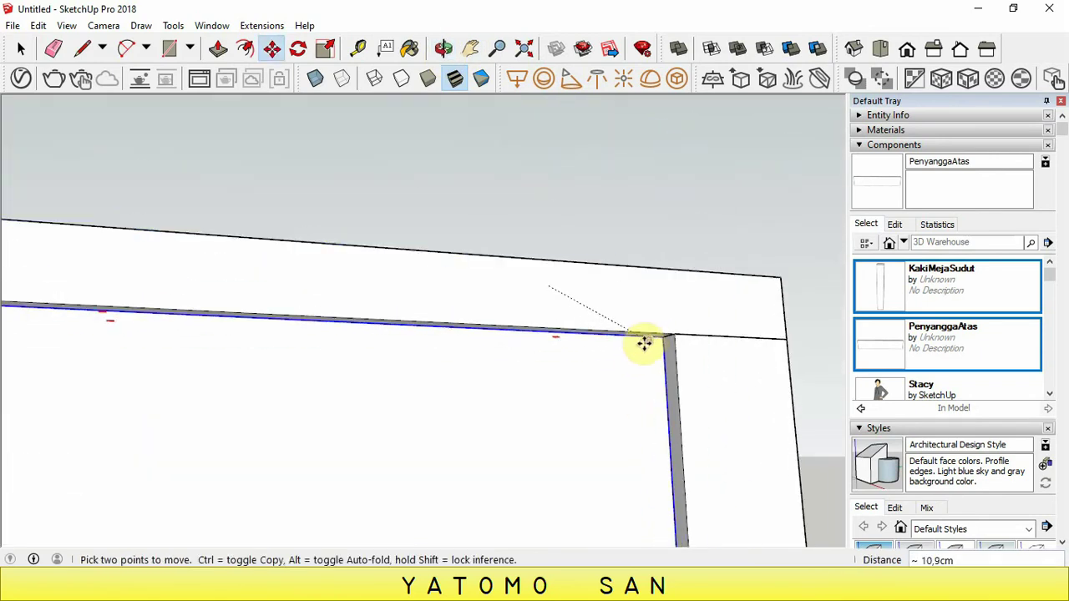
scroll(660, 321, "down", 3)
scroll(592, 306, "down", 3)
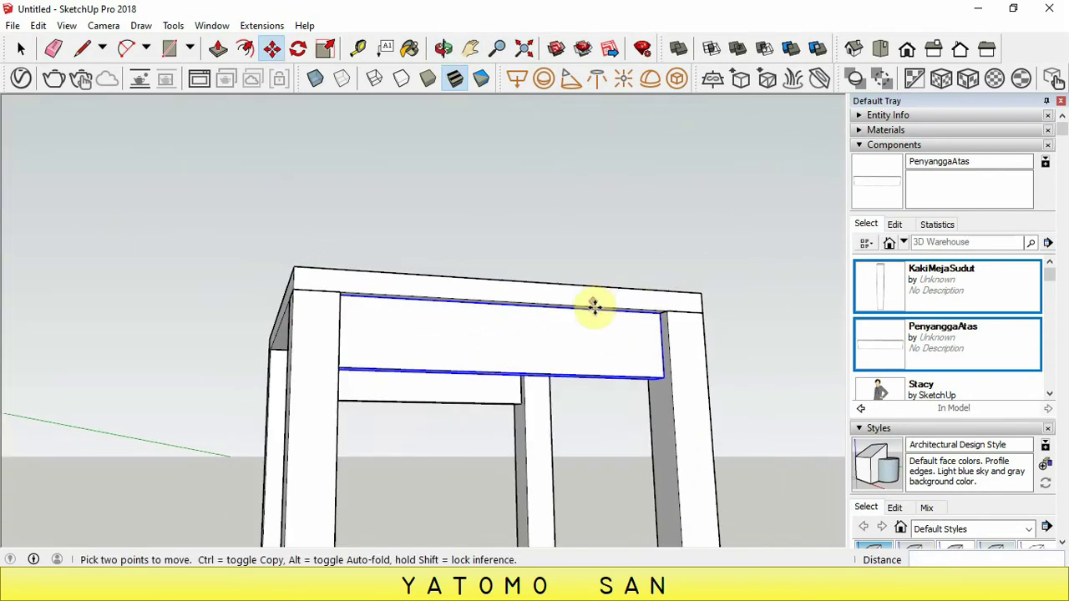
scroll(547, 305, "down", 2)
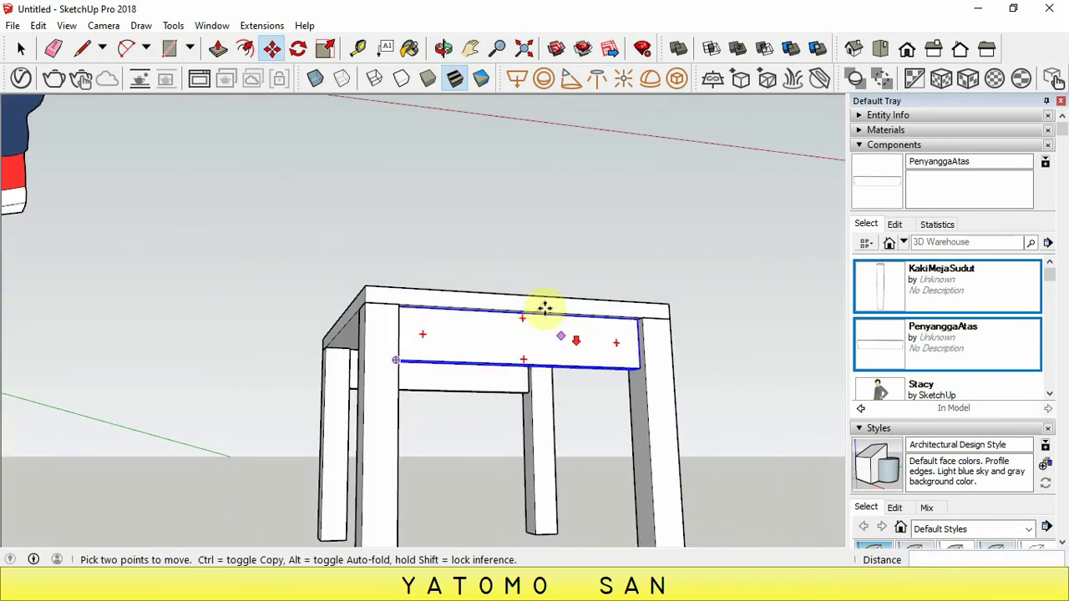
Place a third PenyanggaAtas board from Components beside the table
left_click(926, 336)
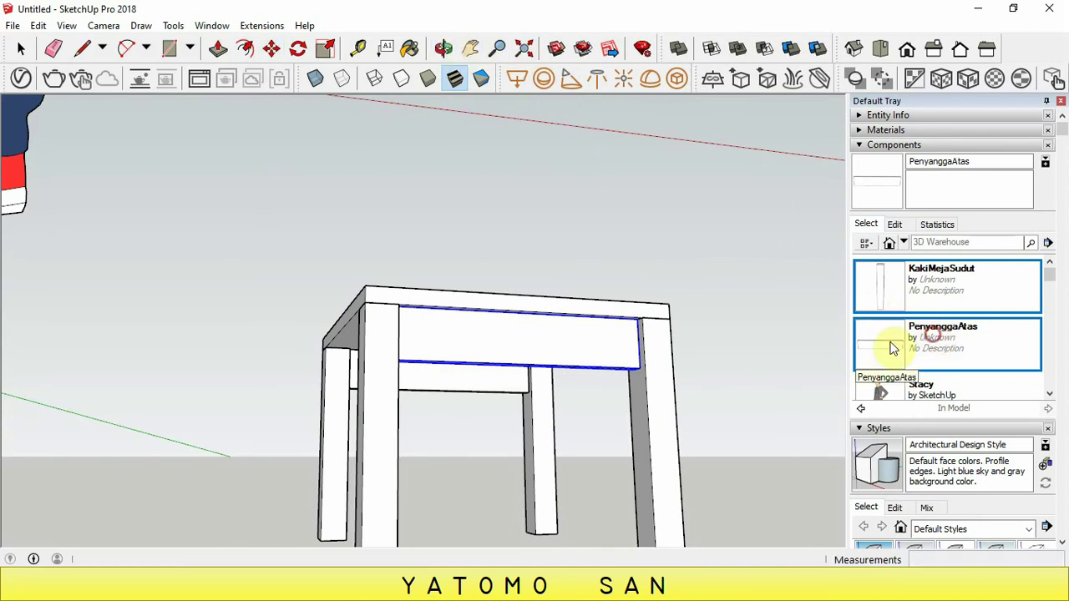
left_click(389, 379)
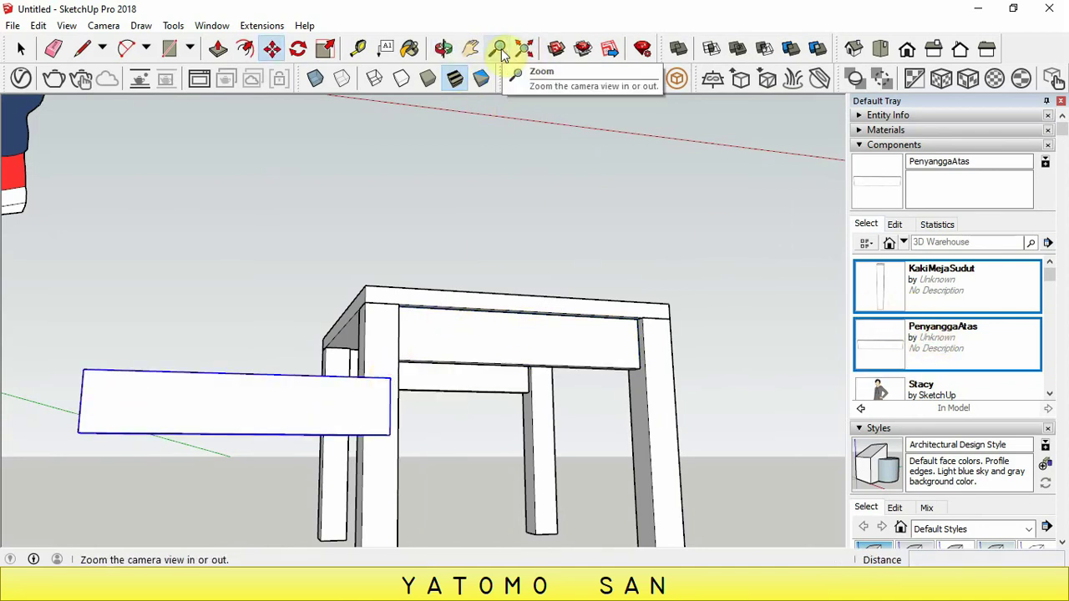
left_click(439, 48)
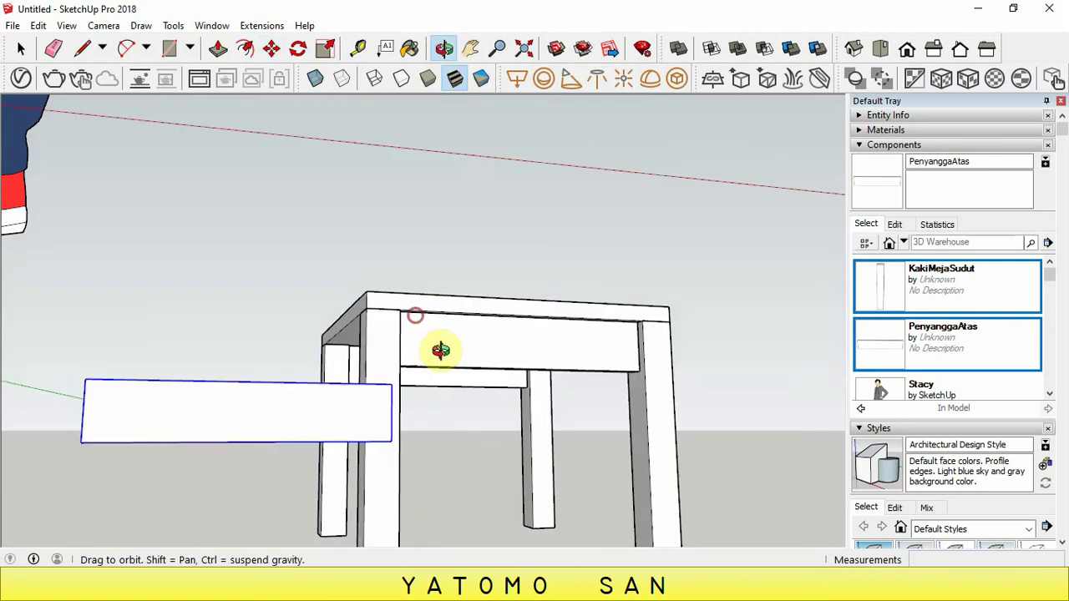
left_click_drag(442, 353, 568, 412)
left_click_drag(376, 426, 622, 440)
scroll(622, 440, "down", 3)
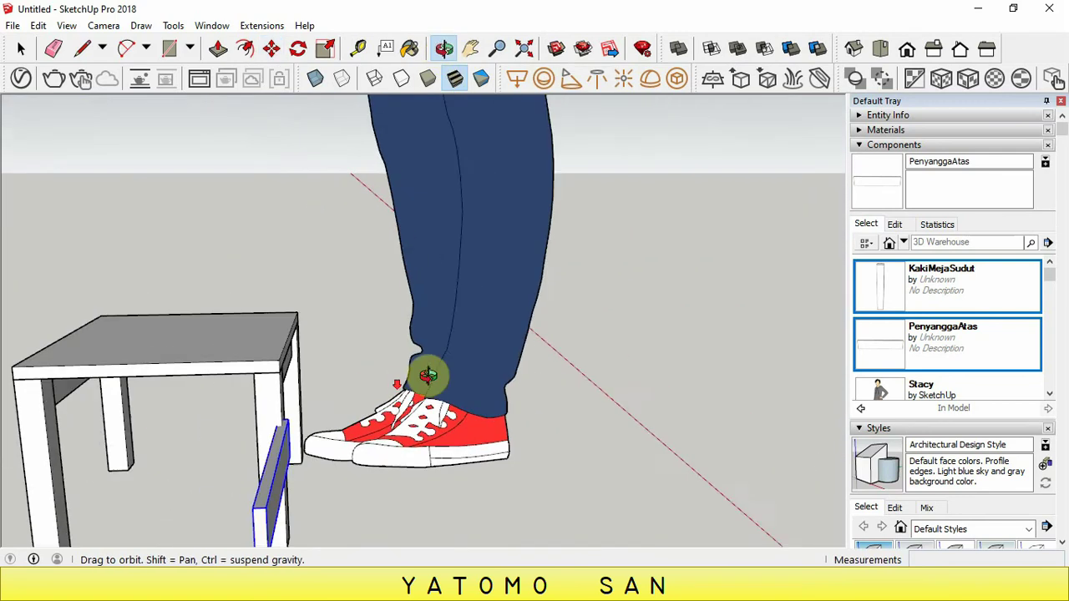
scroll(429, 375, "down", 2)
left_click_drag(353, 425, 353, 520)
scroll(340, 474, "up", 1)
scroll(340, 474, "up", 2)
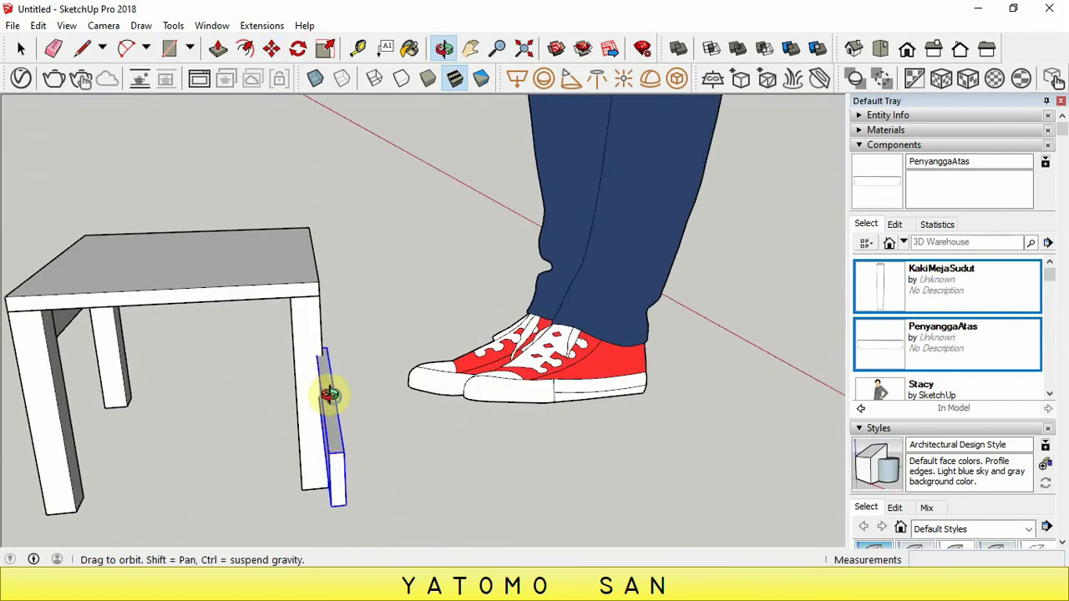
right_click(330, 394)
left_click(355, 408)
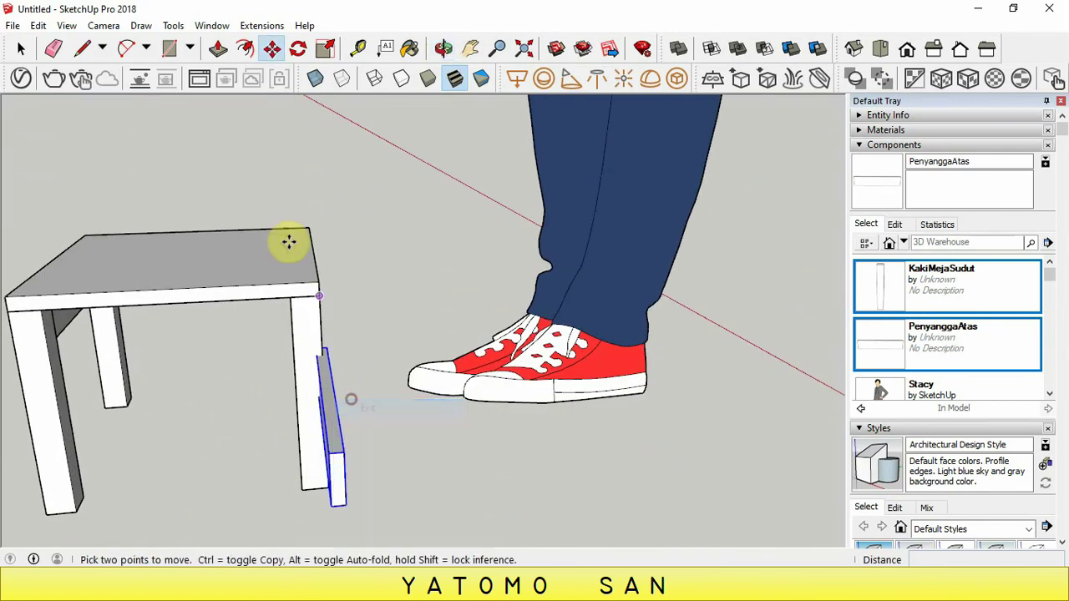
Rotate the third board 90° about its midpoint so it runs along the green axis
left_click(299, 50)
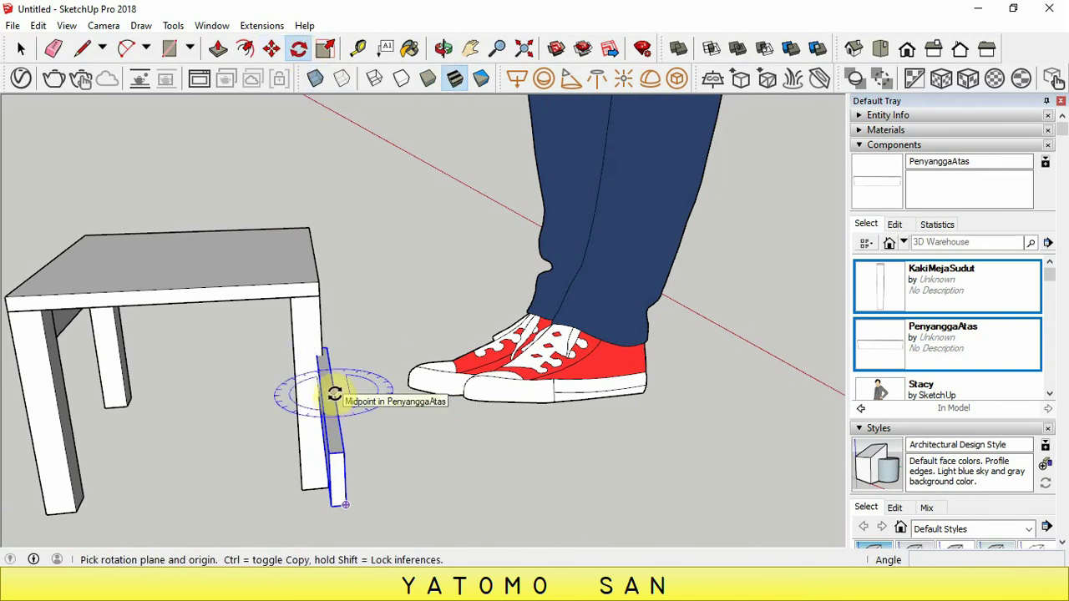
left_click_drag(334, 394, 338, 407)
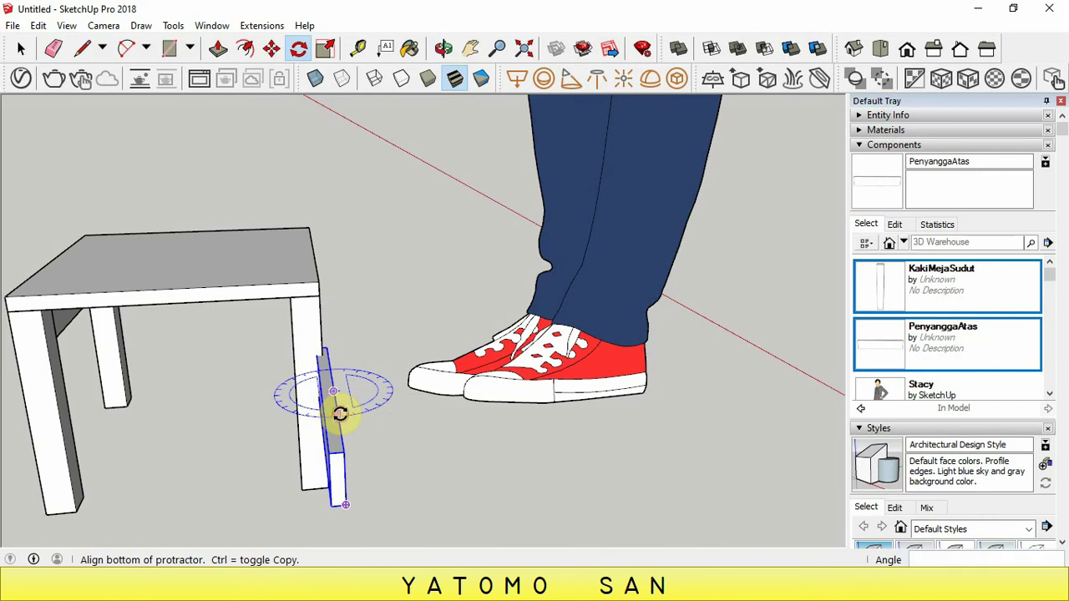
left_click_drag(340, 415, 339, 412)
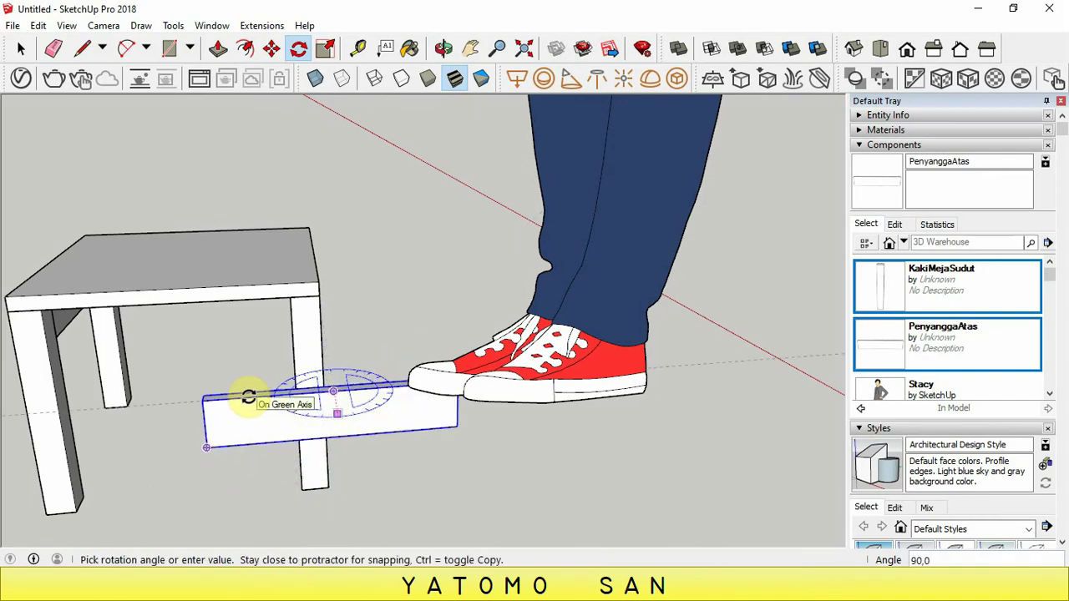
left_click(170, 407)
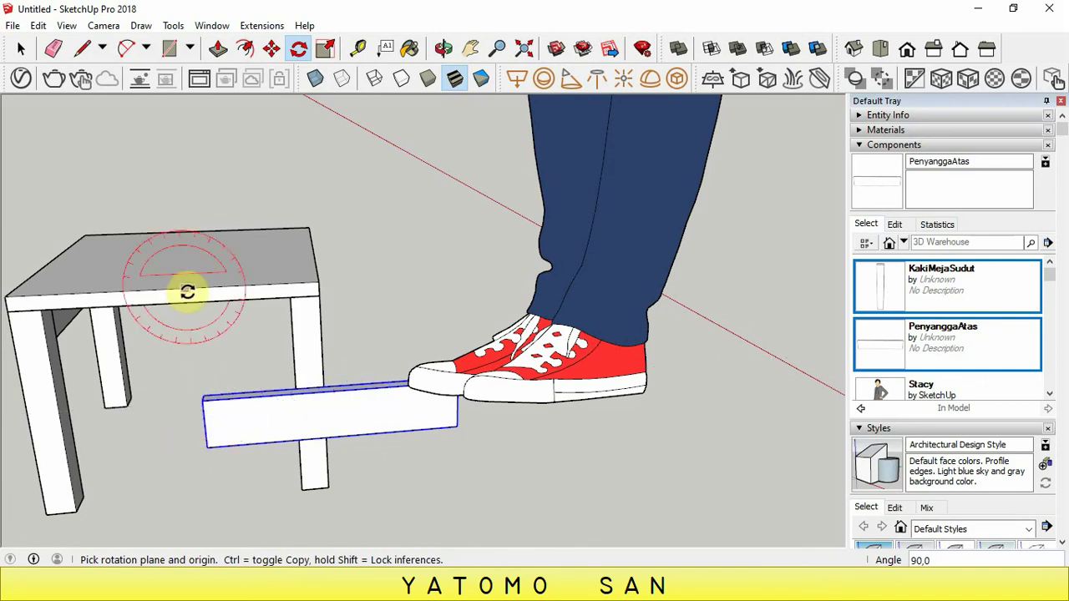
left_click(272, 49)
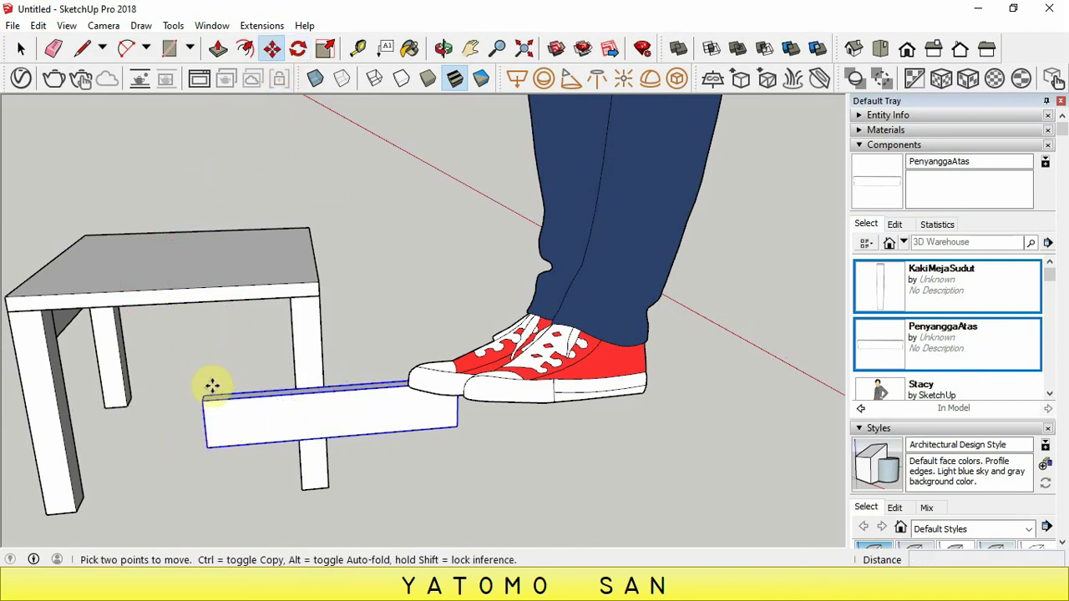
Start moving the PenyanggaAtas rail board, checking the space beneath the tabletop from several angles
scroll(209, 387, "up", 2)
scroll(204, 389, "up", 2)
scroll(204, 391, "up", 1)
scroll(202, 401, "up", 3)
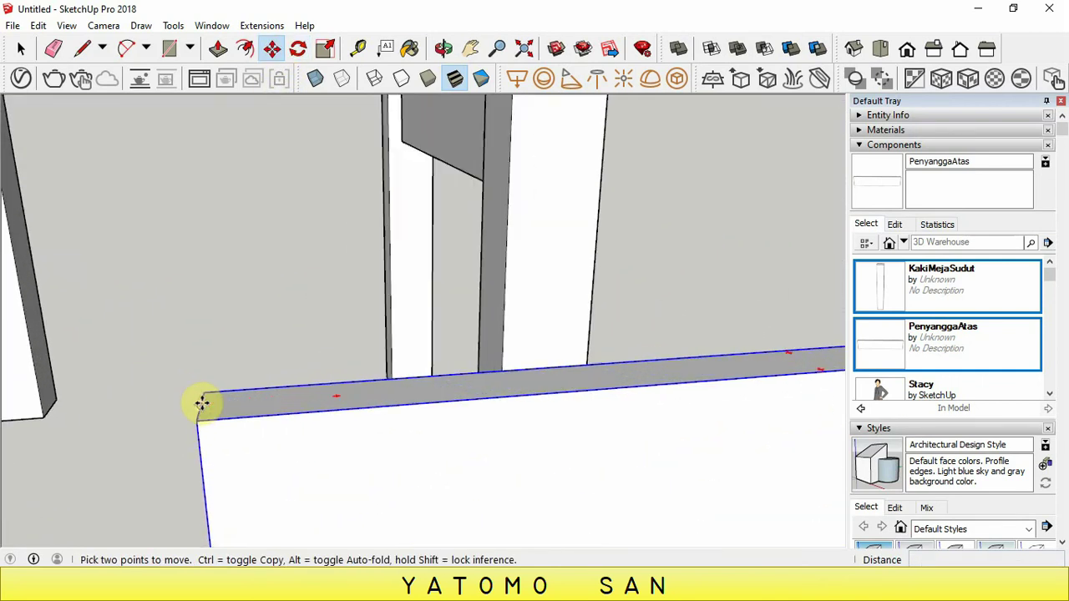
left_click(200, 406)
scroll(250, 334, "down", 4)
scroll(234, 267, "down", 3)
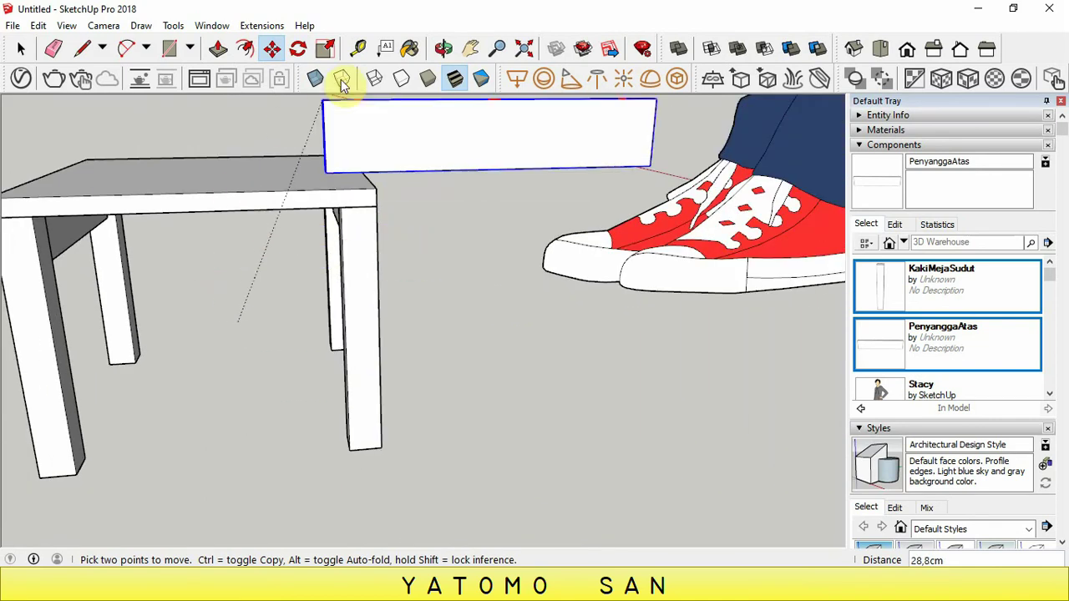
left_click(443, 49)
mouse_move(162, 243)
left_mouse_down()
mouse_move(162, 179)
mouse_move(179, 158)
left_mouse_up()
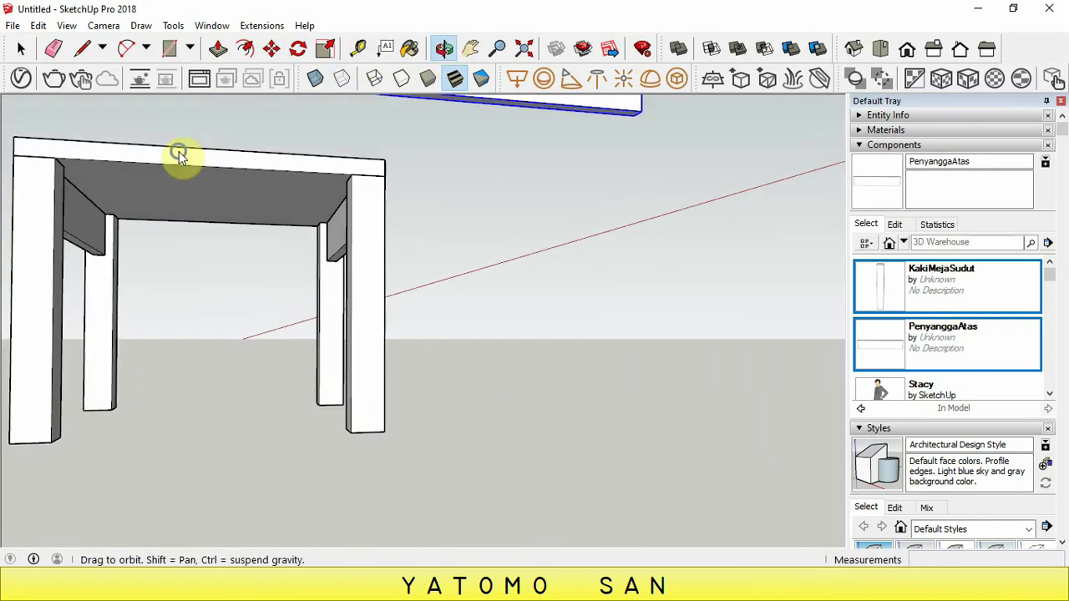
right_click(180, 156)
left_click(215, 163)
scroll(67, 167, "up", 3)
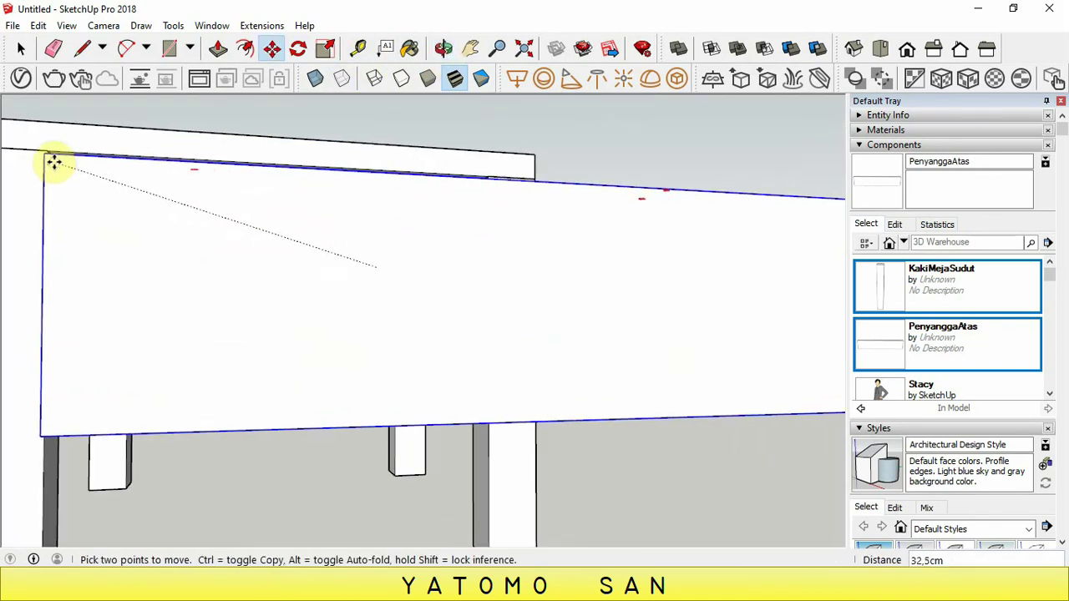
scroll(55, 164, "up", 2)
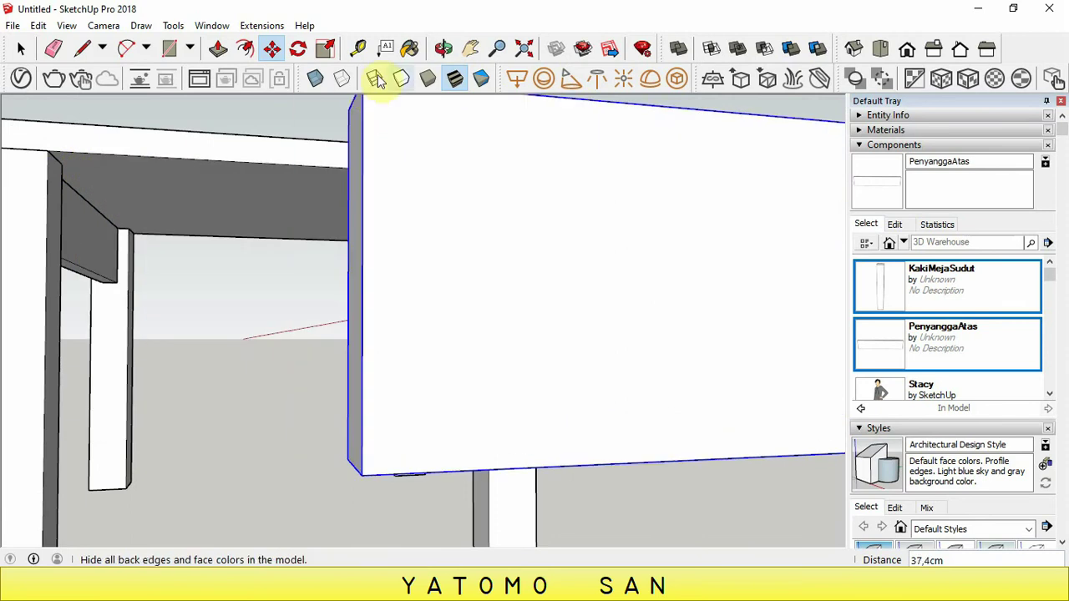
left_click(443, 48)
left_click_drag(205, 181, 209, 129)
right_click(224, 132)
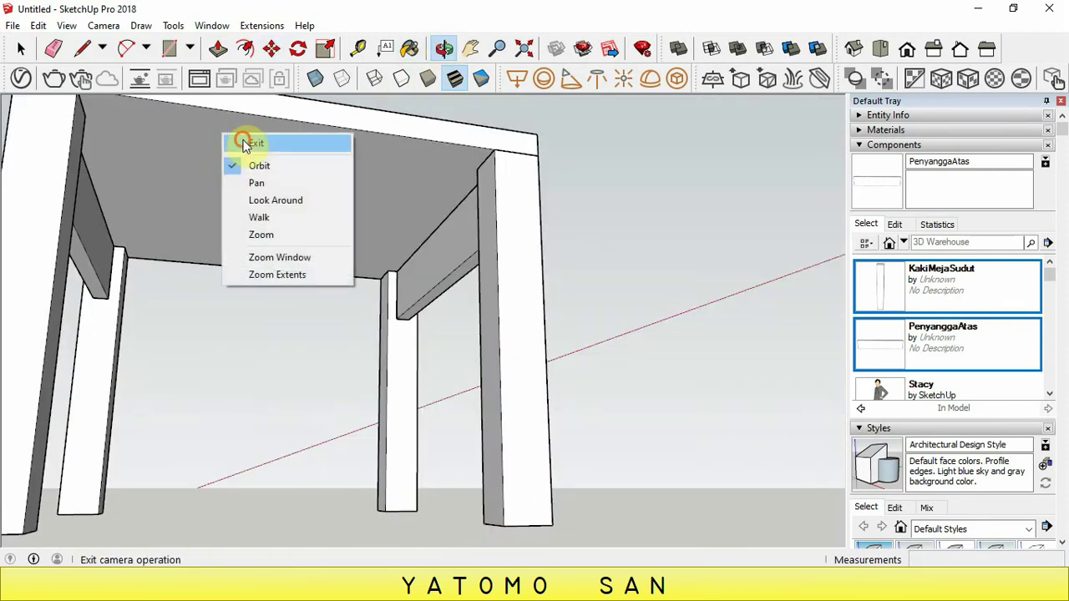
left_click(239, 141)
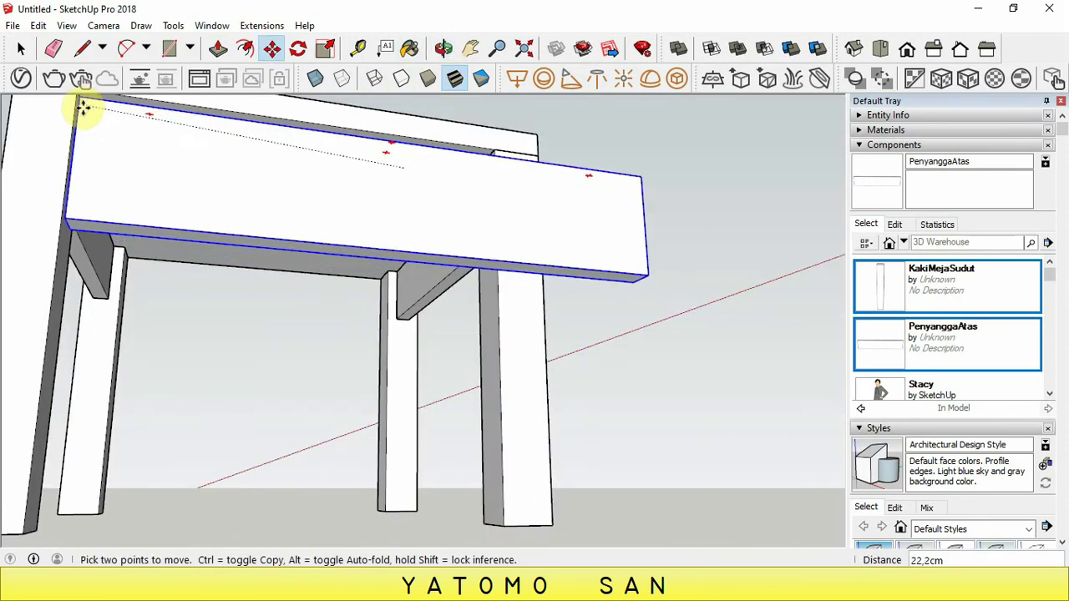
scroll(92, 117, "down", 2)
scroll(120, 143, "up", 2)
scroll(101, 115, "up", 2)
scroll(100, 115, "up", 2)
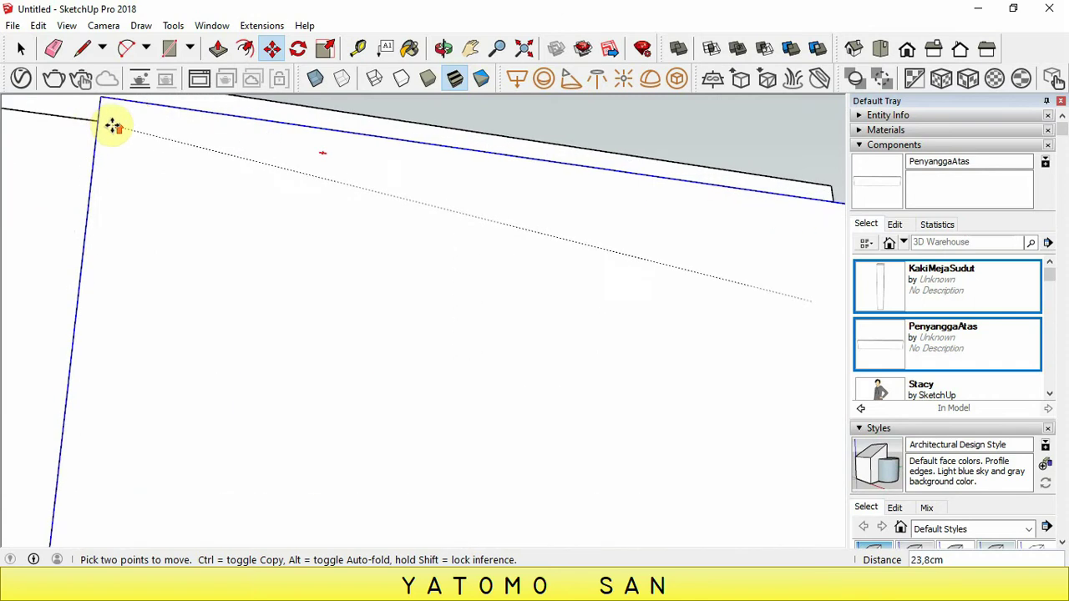
scroll(109, 124, "up", 1)
left_click(443, 49)
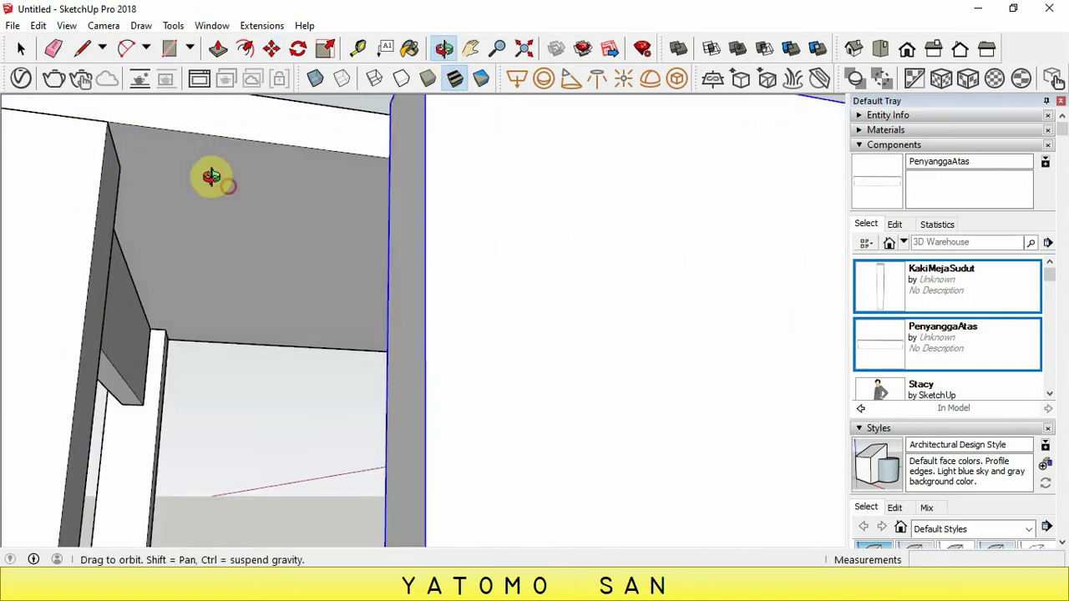
left_click_drag(215, 178, 192, 164)
right_click(203, 164)
left_click(231, 175)
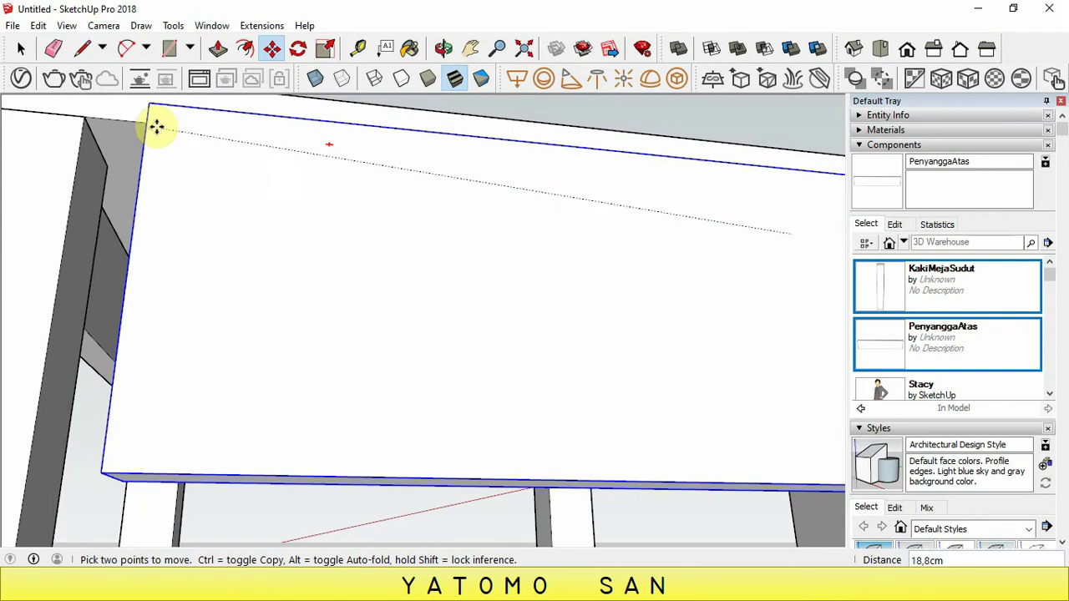
left_click(443, 48)
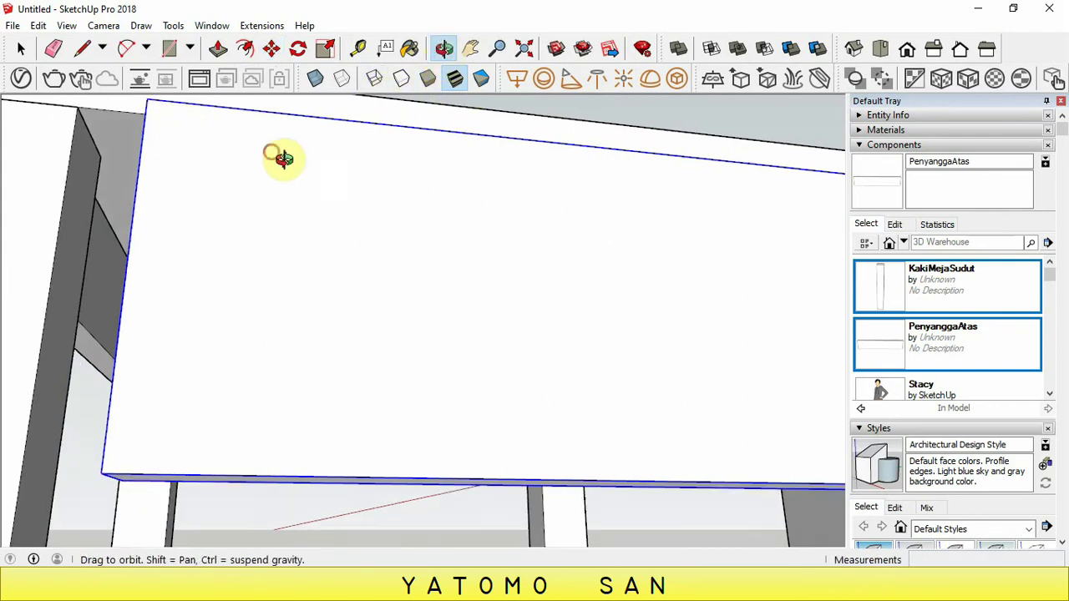
mouse_move(268, 155)
left_mouse_down()
mouse_move(348, 243)
mouse_move(370, 342)
mouse_move(162, 205)
mouse_move(131, 162)
left_mouse_up()
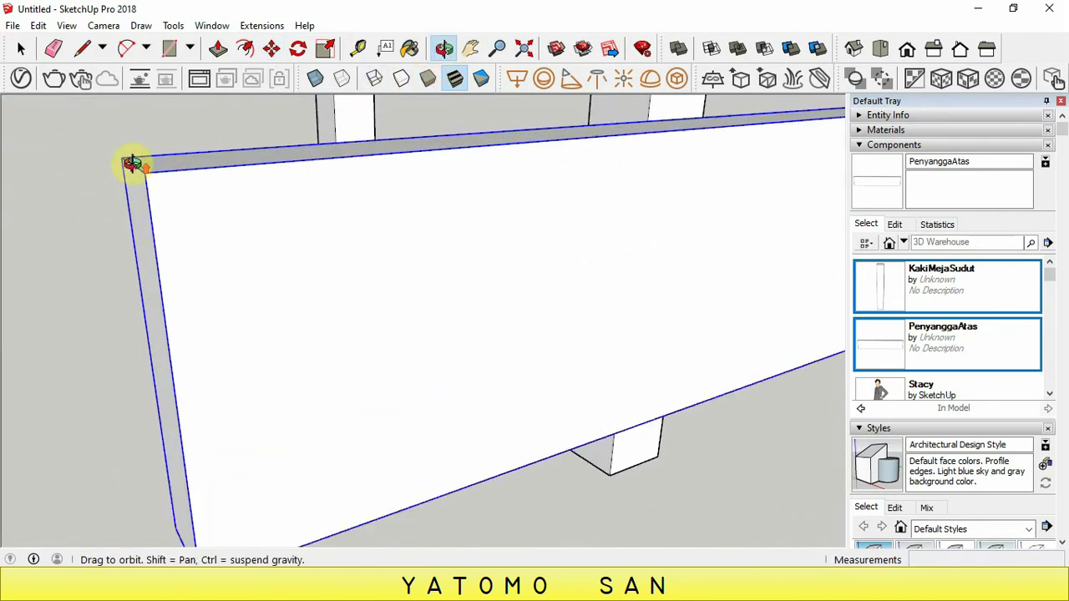
right_click(134, 163)
left_click(144, 171)
Pick the board up again and drop it at the leg's top corner
left_click(133, 167)
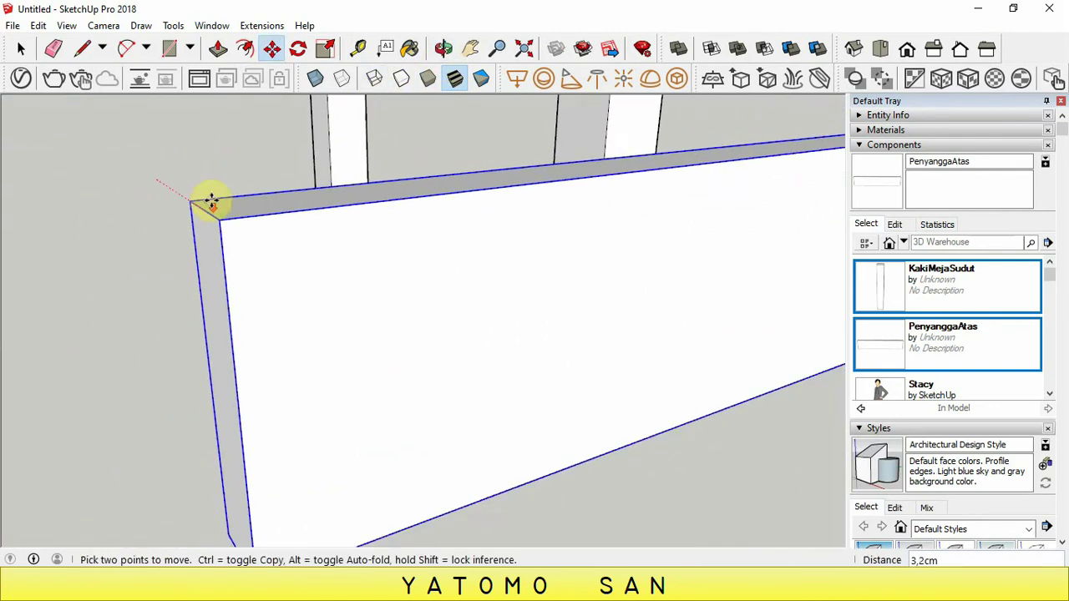
scroll(251, 195, "down", 3)
scroll(321, 191, "down", 2)
scroll(355, 182, "down", 2)
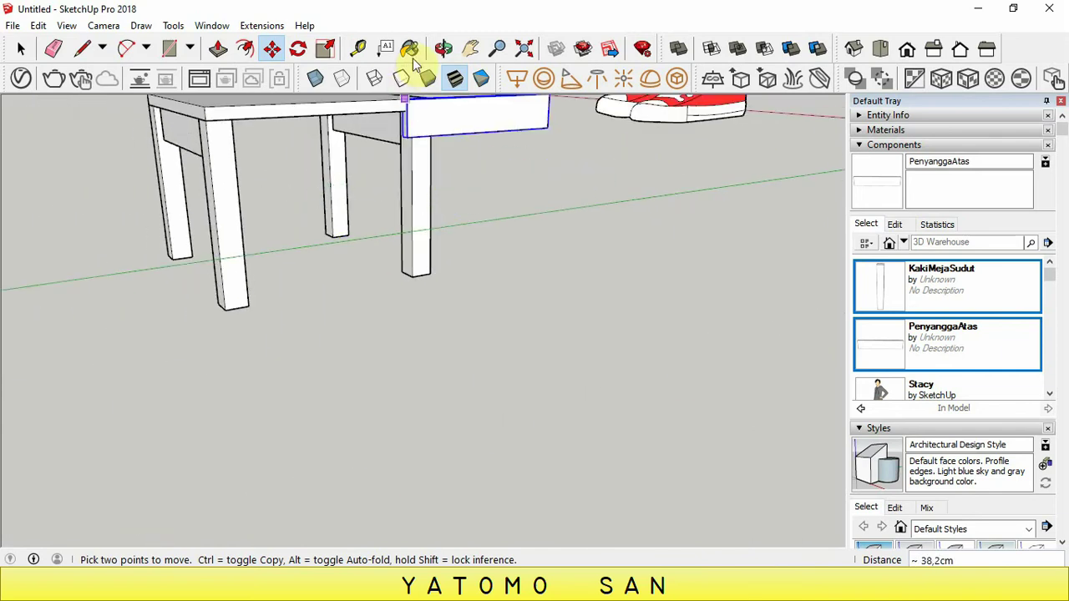
left_click(444, 48)
mouse_move(306, 184)
left_mouse_down()
mouse_move(242, 112)
mouse_move(173, 132)
mouse_move(222, 147)
mouse_move(245, 124)
left_mouse_up()
right_click(257, 131)
left_click(275, 140)
scroll(255, 122, "up", 3)
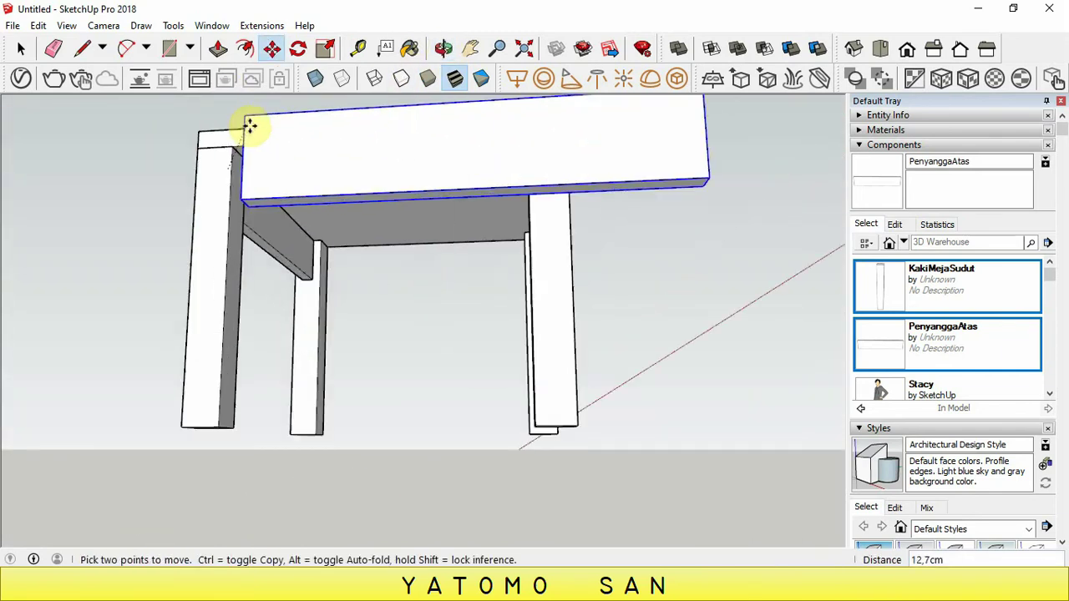
scroll(253, 134, "up", 3)
scroll(255, 150, "up", 3)
scroll(242, 171, "up", 1)
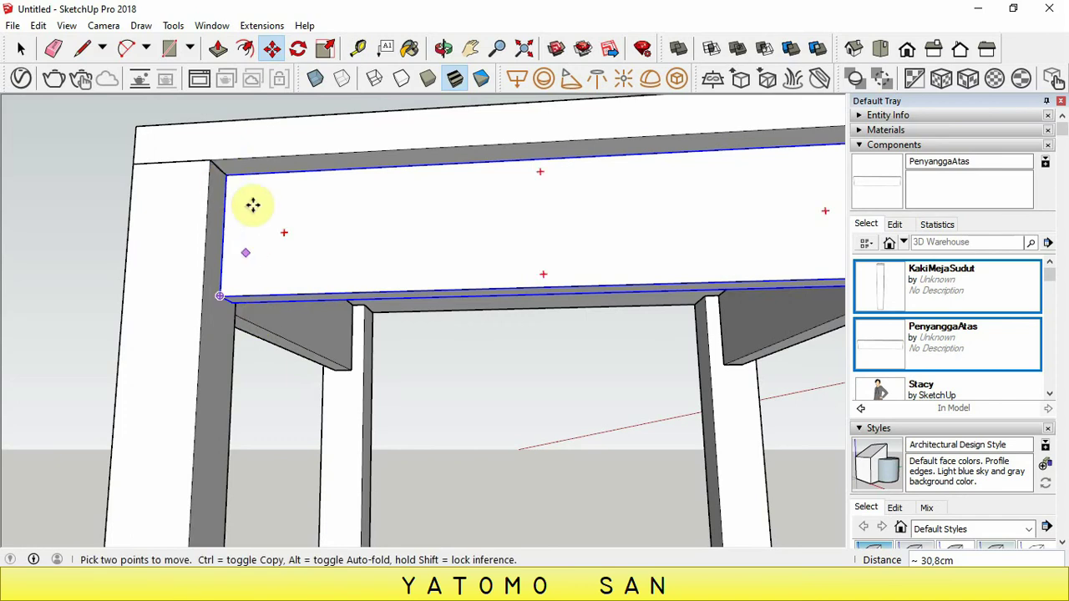
left_click(227, 176)
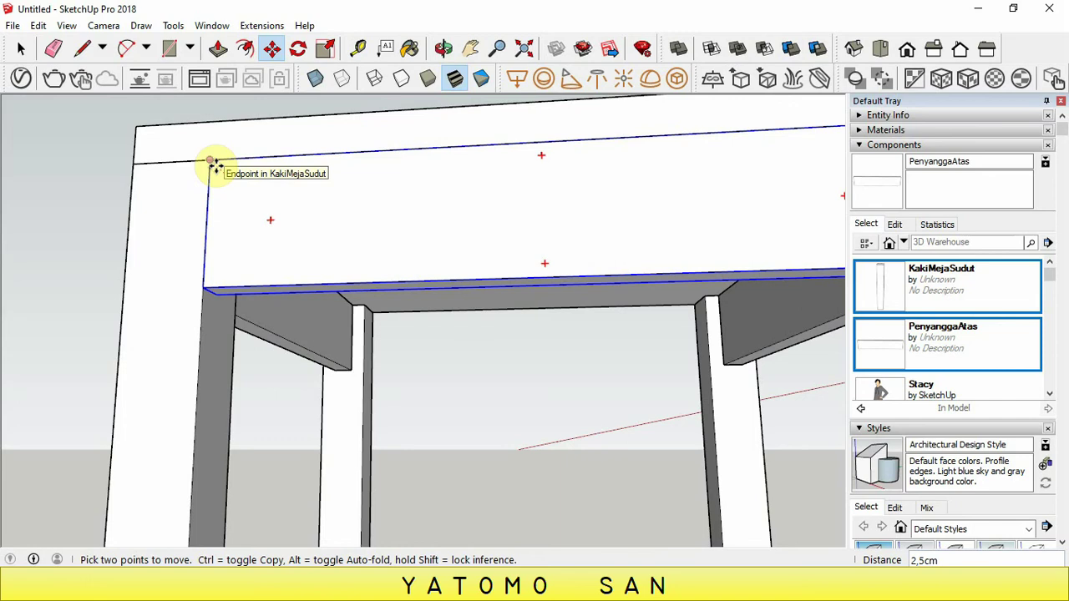
Cancel that move, then reposition the board slightly lower under the tabletop
key("Escape")
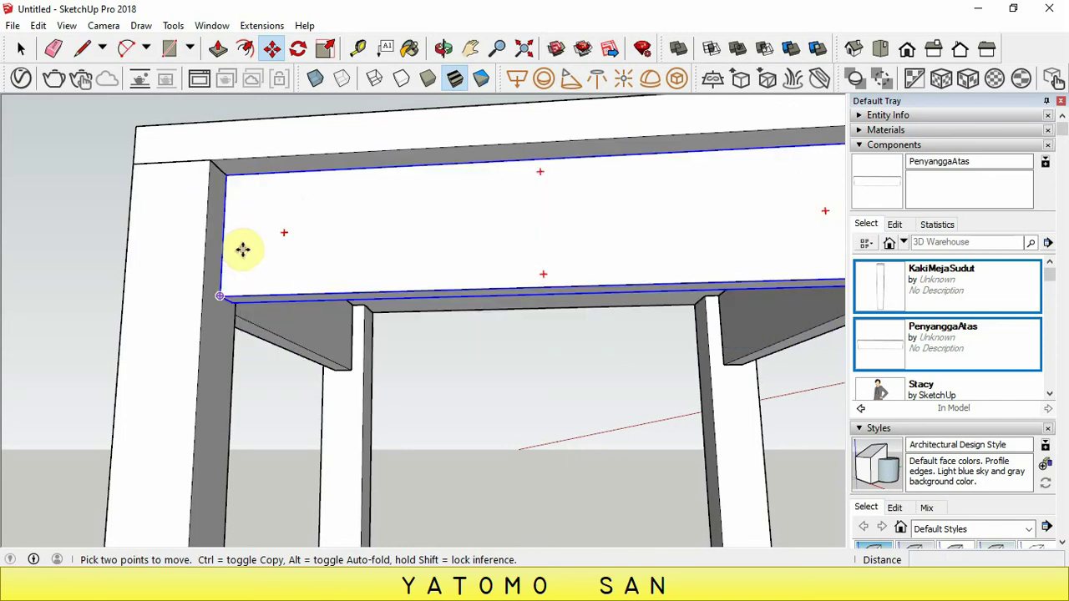
left_click(283, 171)
left_click(277, 262)
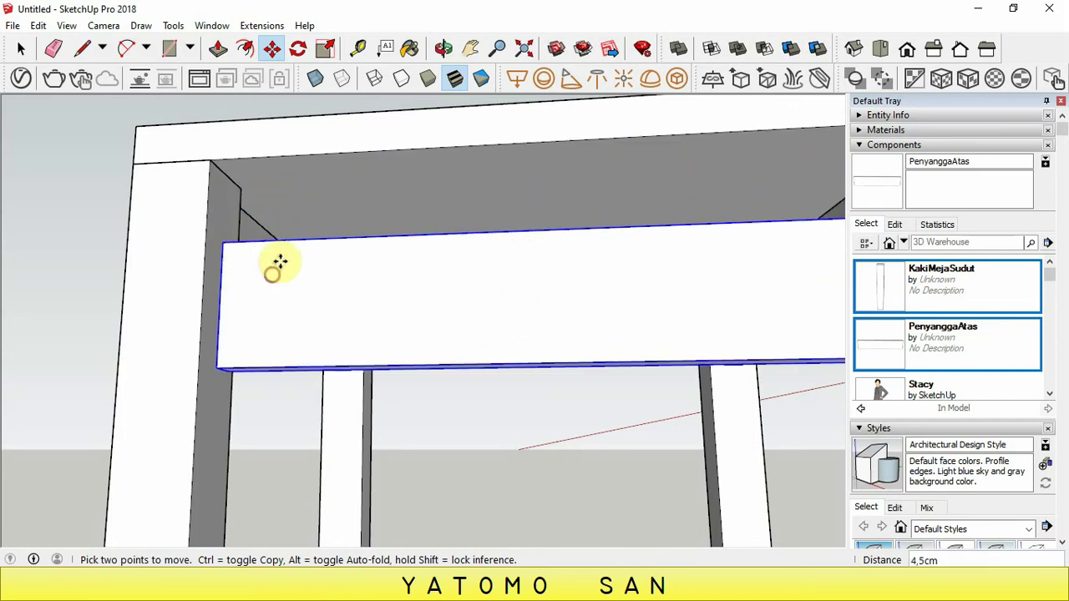
left_click(443, 49)
mouse_move(382, 112)
left_mouse_down()
mouse_move(207, 372)
mouse_move(217, 332)
left_mouse_up()
right_click(221, 334)
key("m")
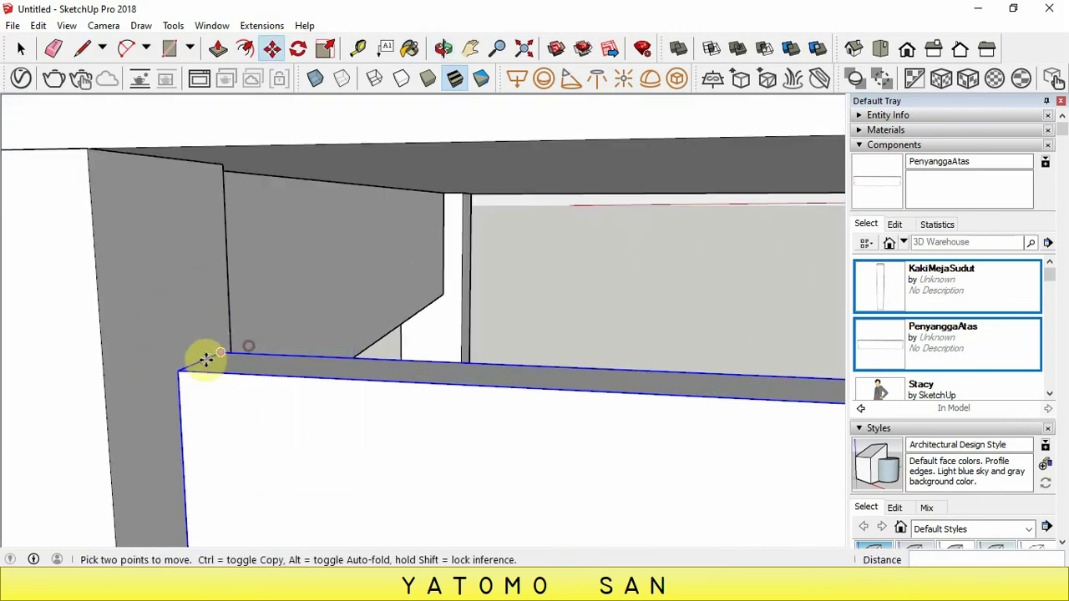
Raise the PenyanggaAtas board flush under the tabletop between the legs and exit the Move tool
left_click(204, 361)
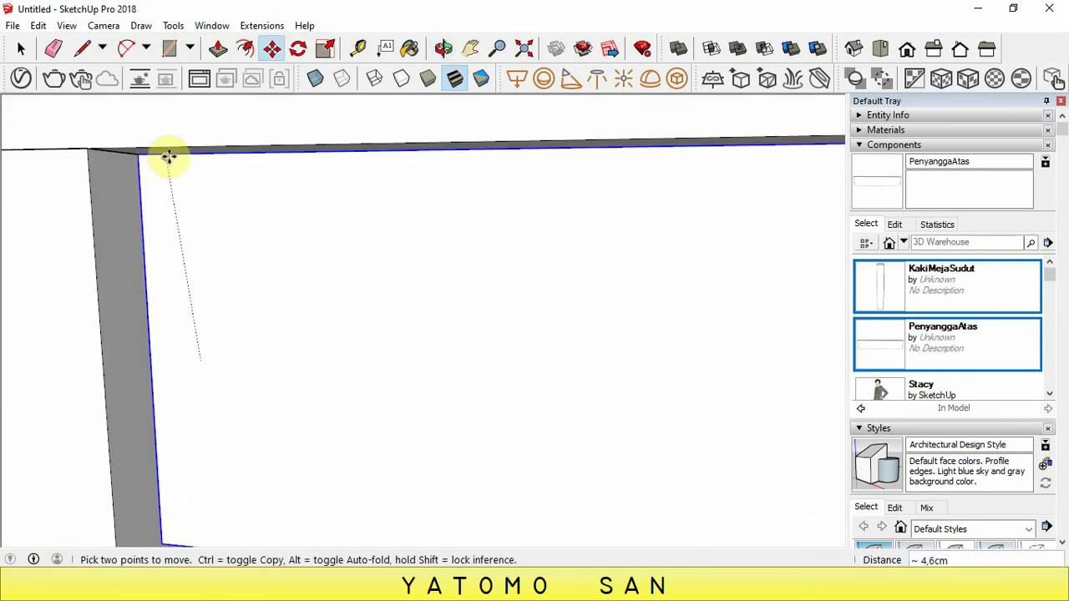
left_click(168, 157)
scroll(155, 208, "down", 3)
scroll(226, 263, "down", 3)
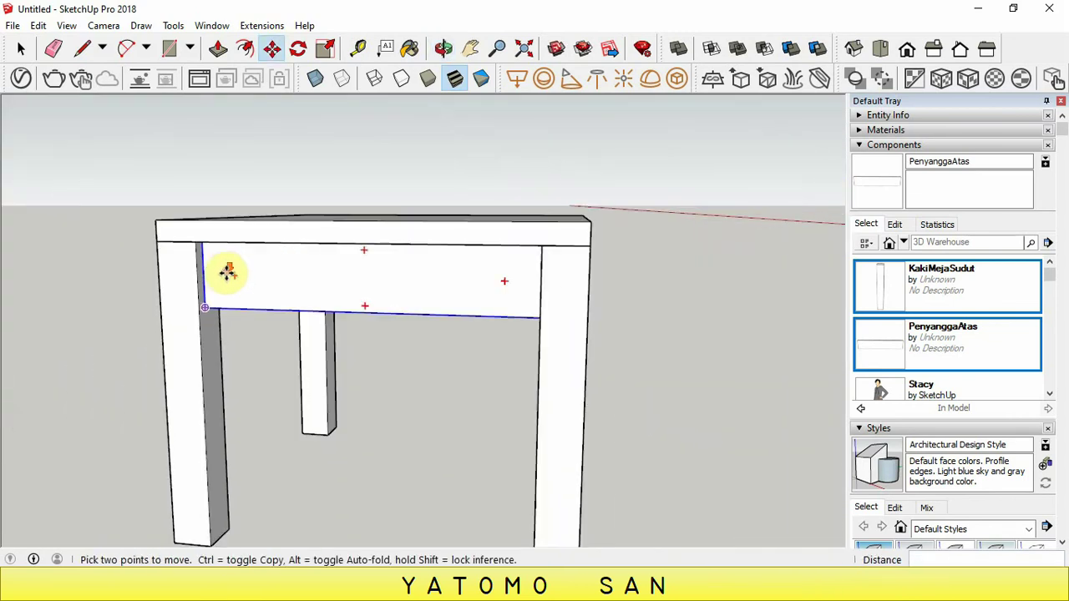
scroll(229, 275, "down", 2)
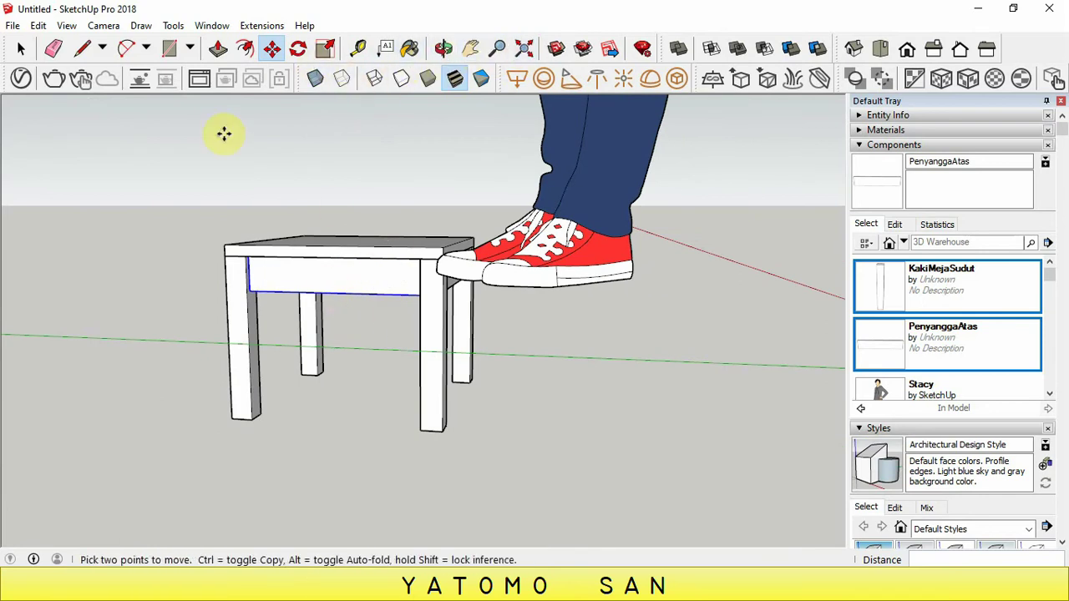
scroll(354, 258, "up", 3)
scroll(354, 258, "up", 3)
left_click(21, 49)
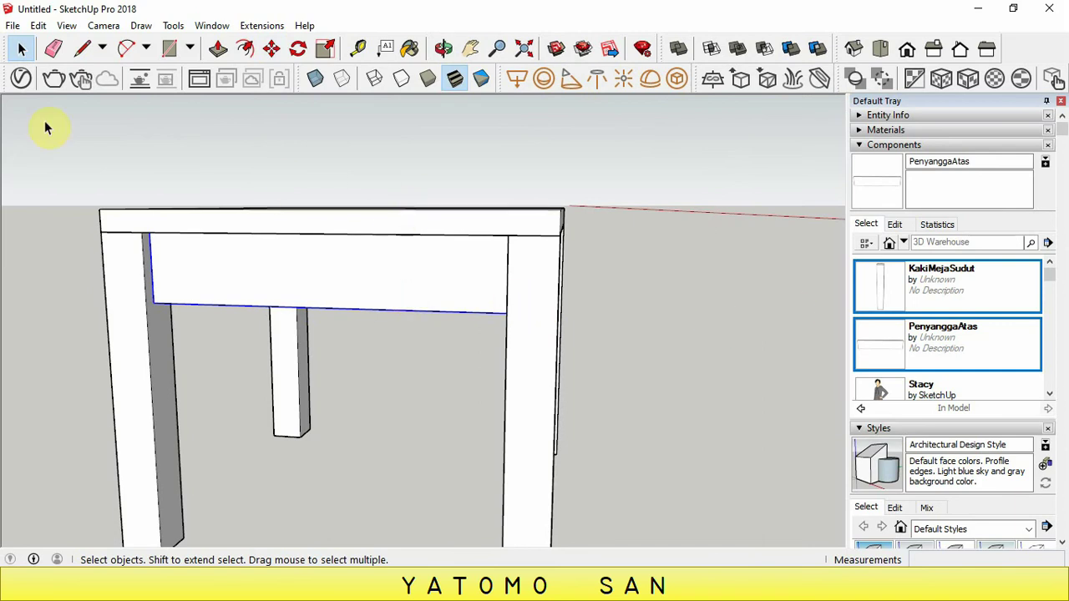
Copy and paste the PenyanggaAtas rail, placing the copy near the tabletop
left_click(38, 26)
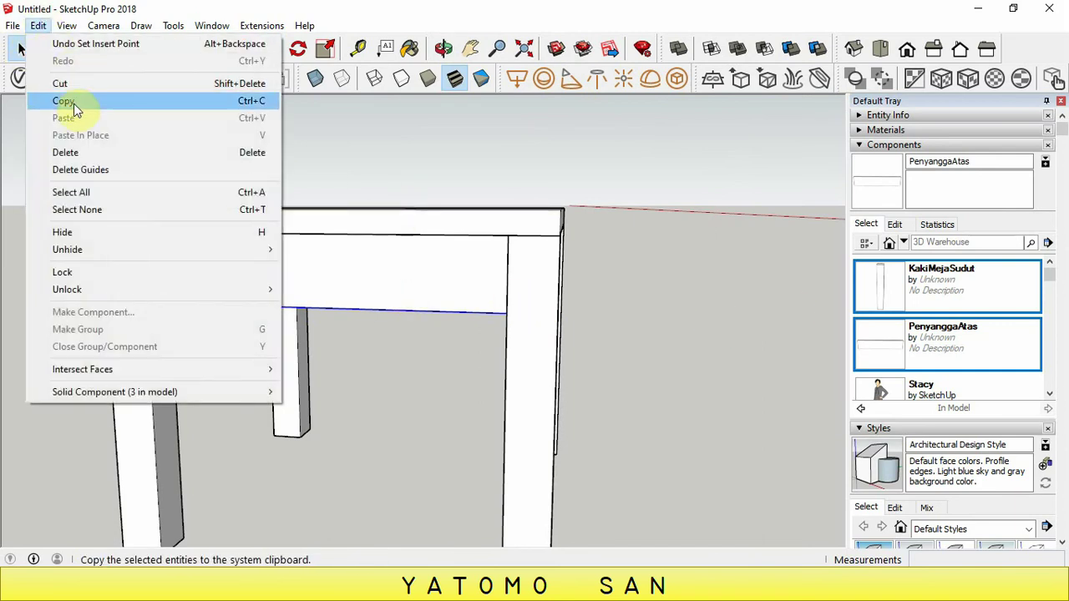
left_click(74, 104)
left_click(38, 26)
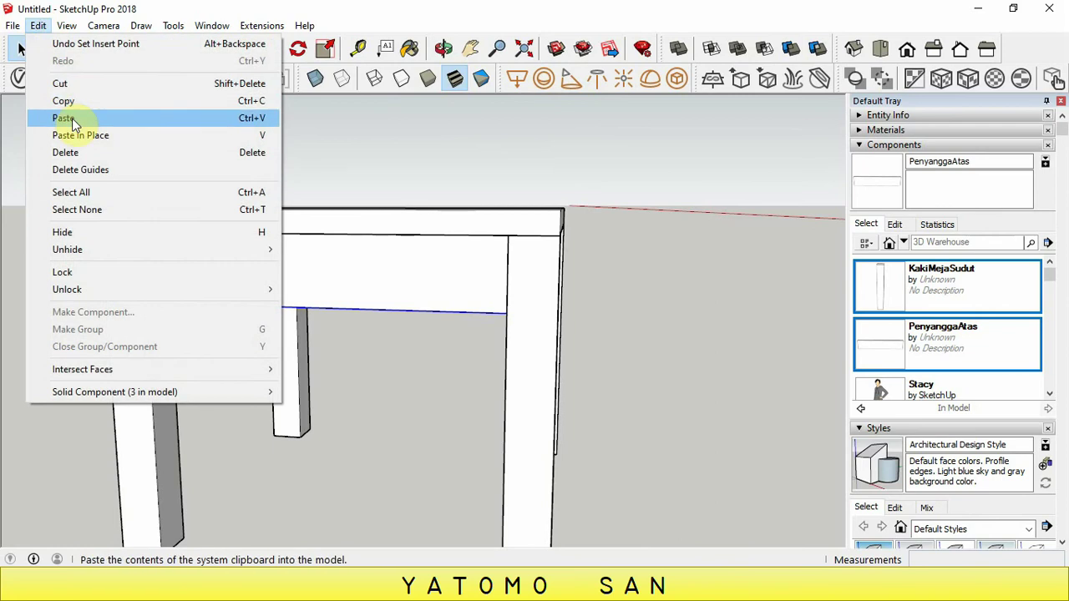
left_click(73, 122)
scroll(543, 306, "down", 3)
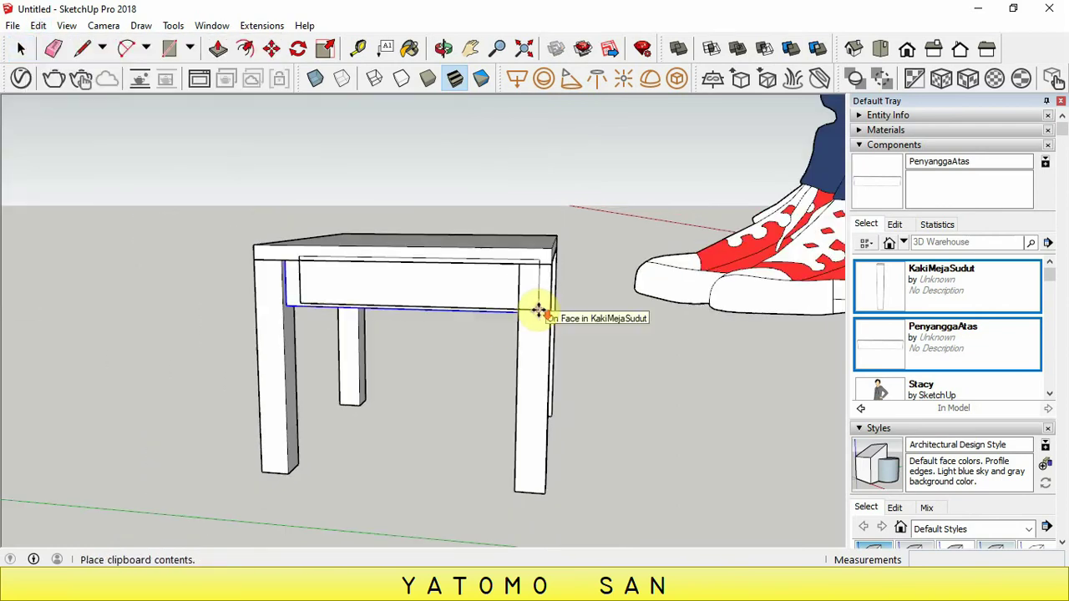
left_click(525, 305)
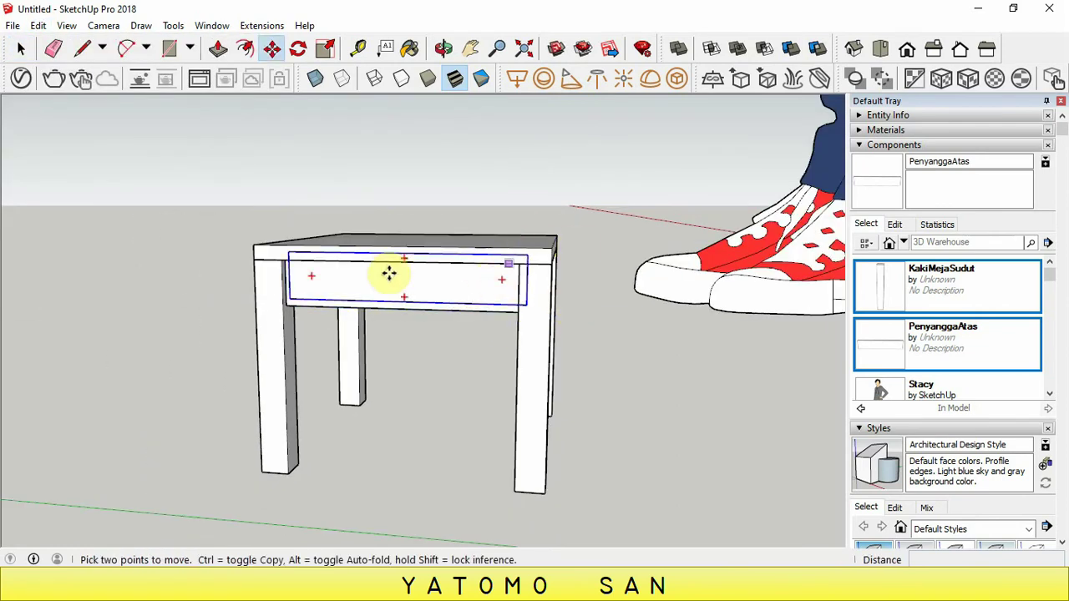
Move the copied rail by its corner to the table corner
scroll(297, 272, "up", 2)
scroll(292, 256, "up", 1)
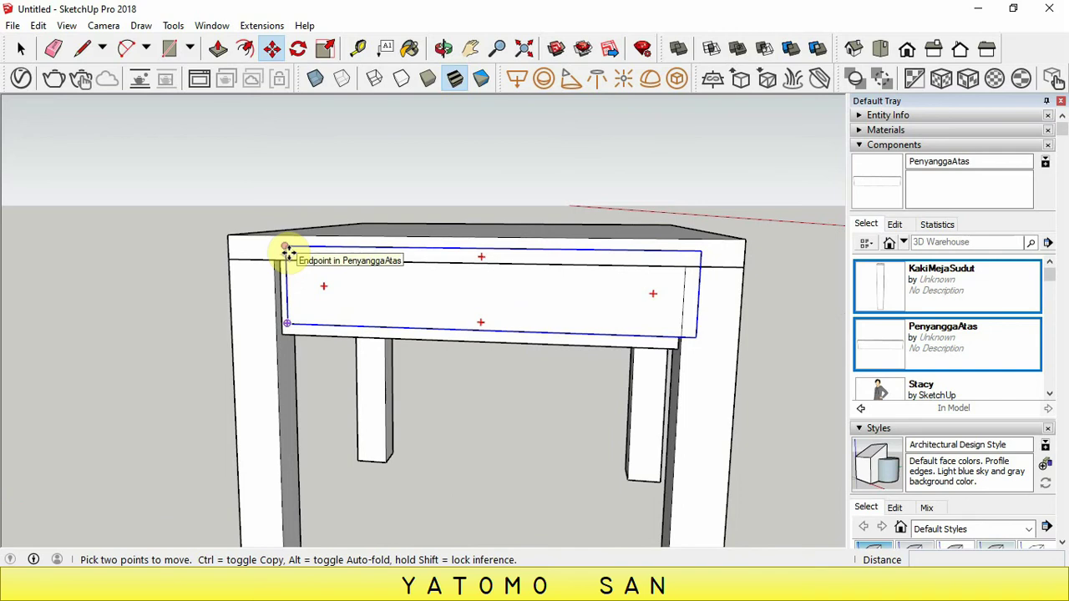
left_click(287, 251)
left_click(444, 48)
mouse_move(468, 217)
left_mouse_down()
mouse_move(475, 242)
mouse_move(382, 306)
mouse_move(294, 343)
mouse_move(323, 341)
mouse_move(339, 301)
left_mouse_up()
right_click(338, 301)
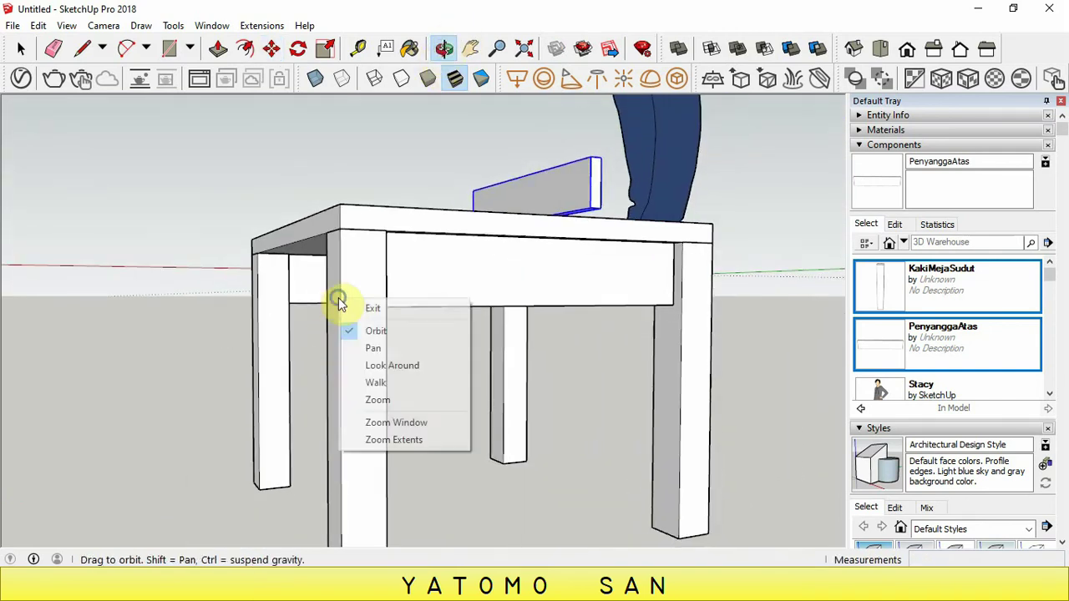
left_click(355, 307)
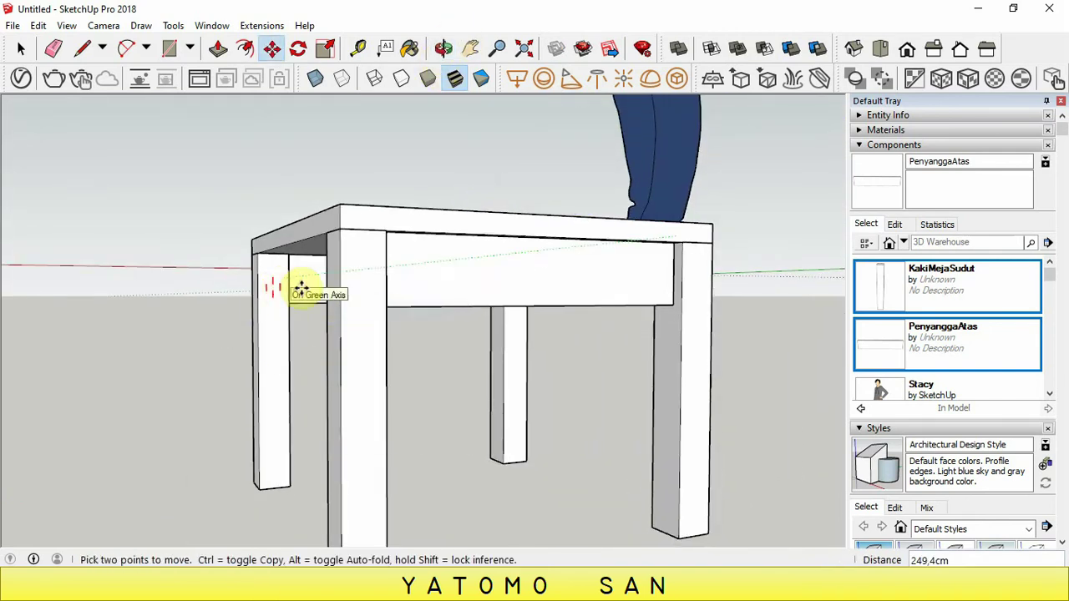
left_click(326, 240)
Bring the rail end against the front leg, checking the fit from below
scroll(324, 235, "up", 3)
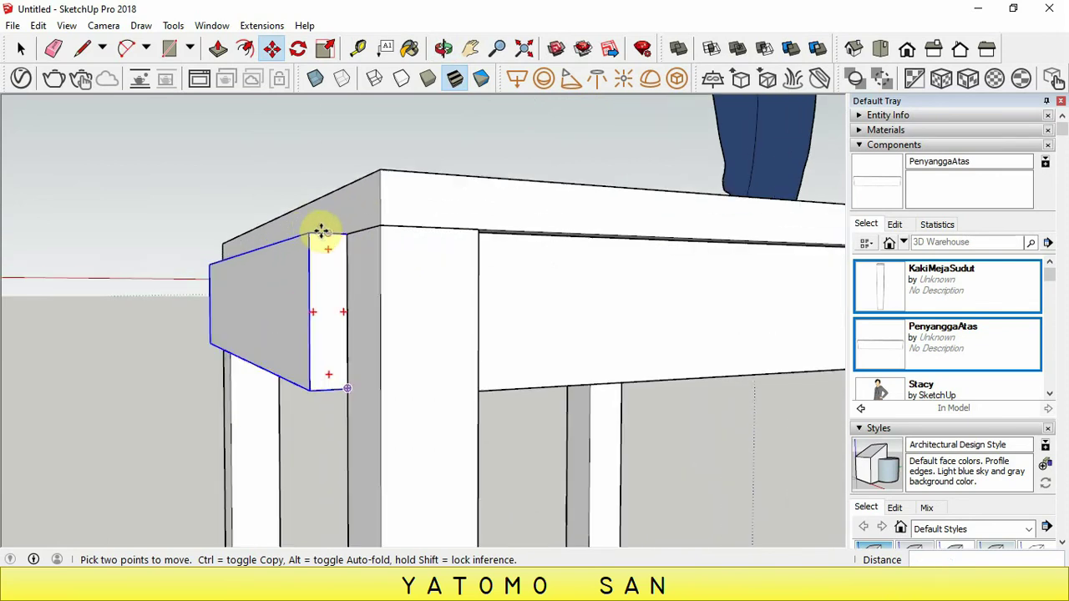
middle_click_drag(326, 239, 382, 175)
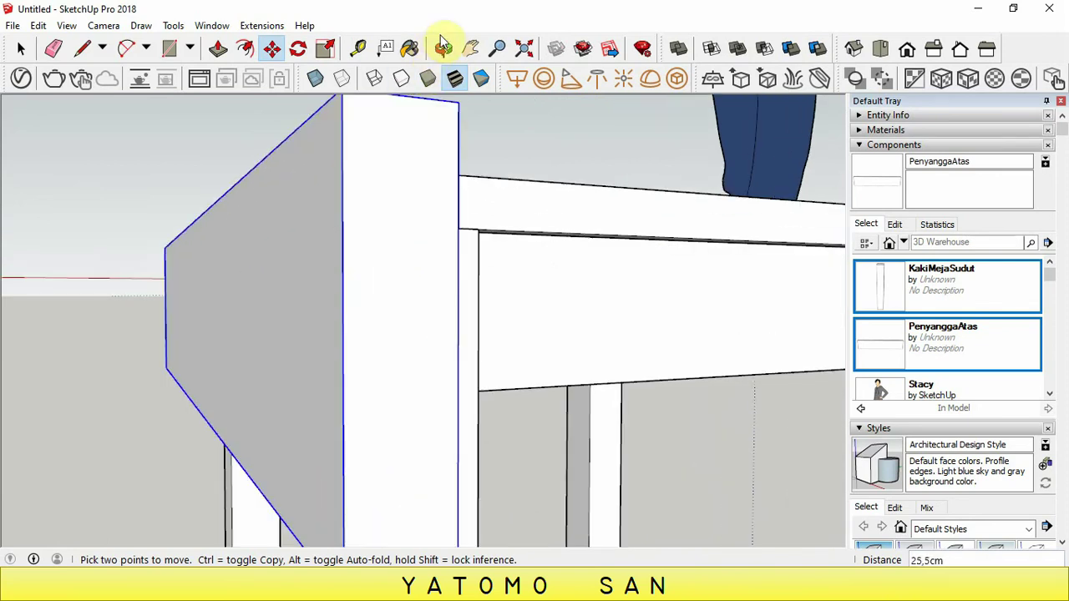
left_click(444, 47)
left_click_drag(335, 251, 270, 341)
mouse_move(334, 303)
left_mouse_down()
mouse_move(443, 270)
mouse_move(437, 353)
mouse_move(604, 262)
mouse_move(478, 332)
left_mouse_up()
right_click(477, 258)
left_click(501, 265)
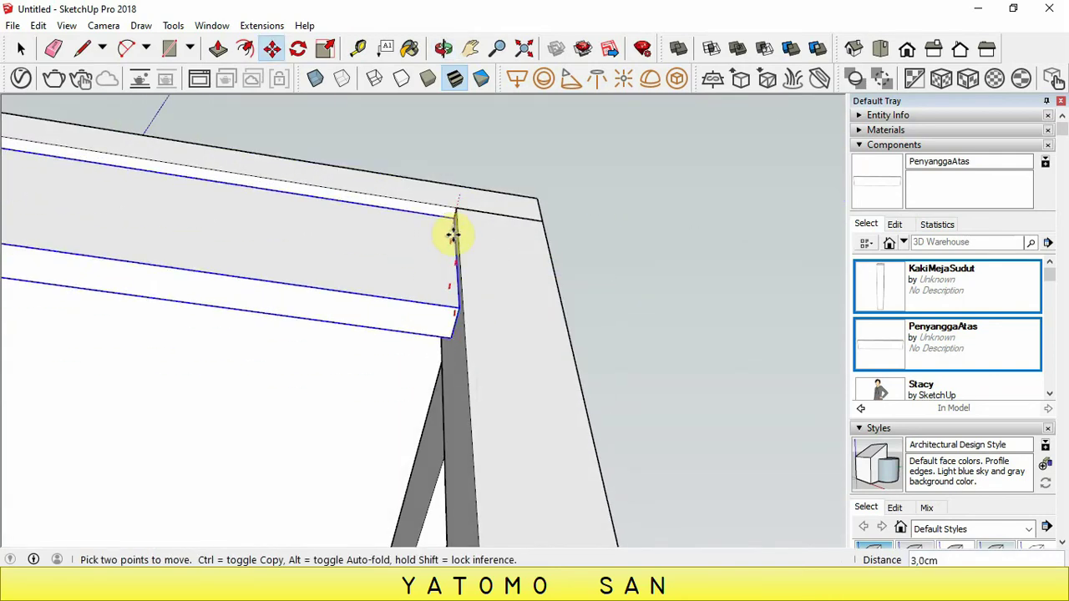
left_click(444, 50)
left_click_drag(477, 303, 418, 322)
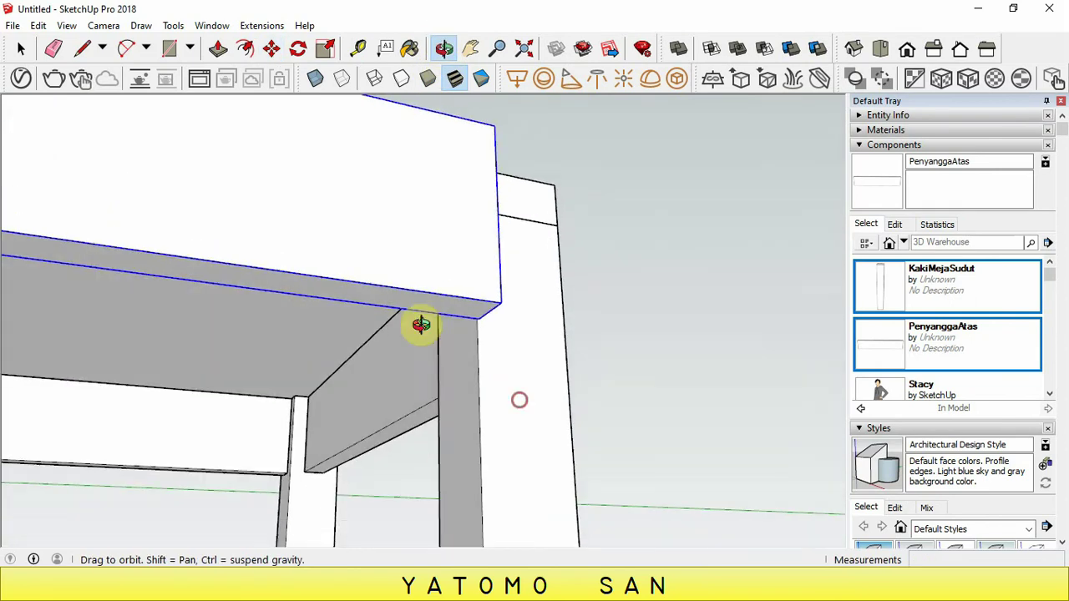
right_click(449, 310)
left_click(467, 324)
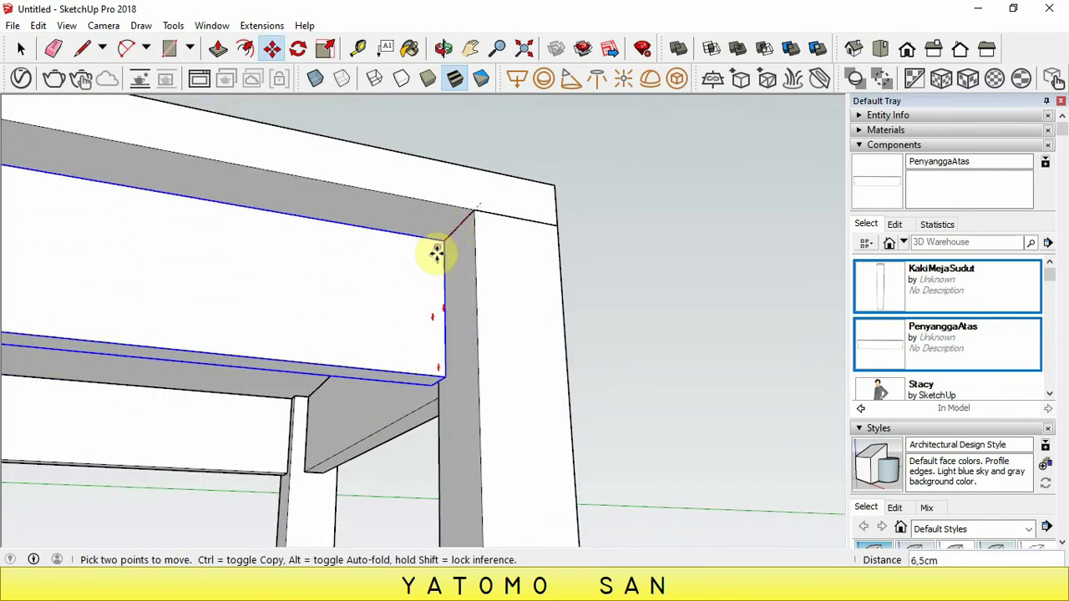
left_click(424, 262)
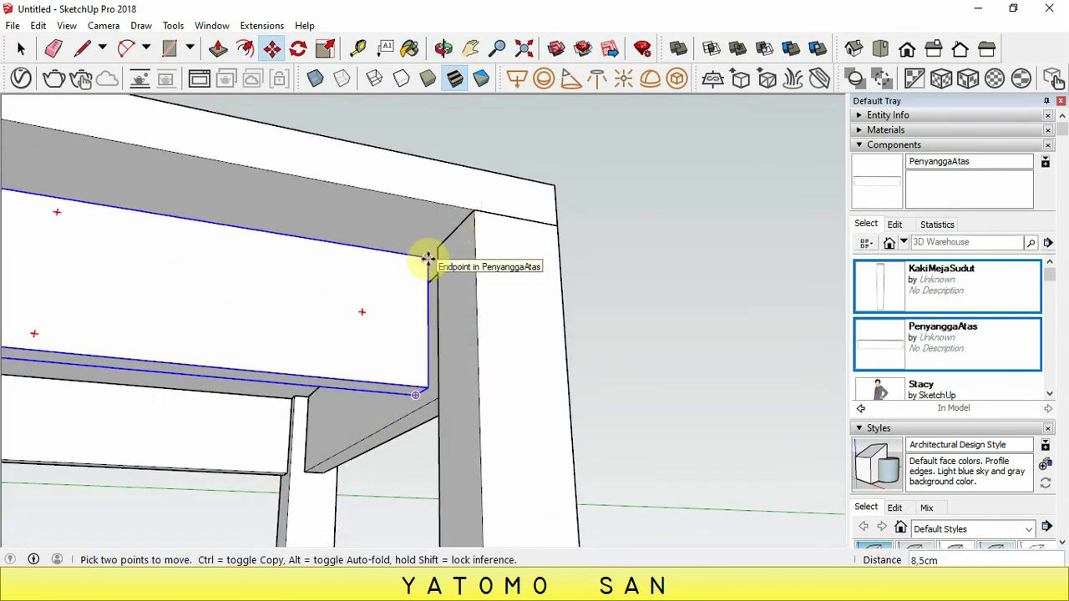
Move the rail by its top corner to sit lower under the tabletop
left_click(427, 259)
left_click(418, 365)
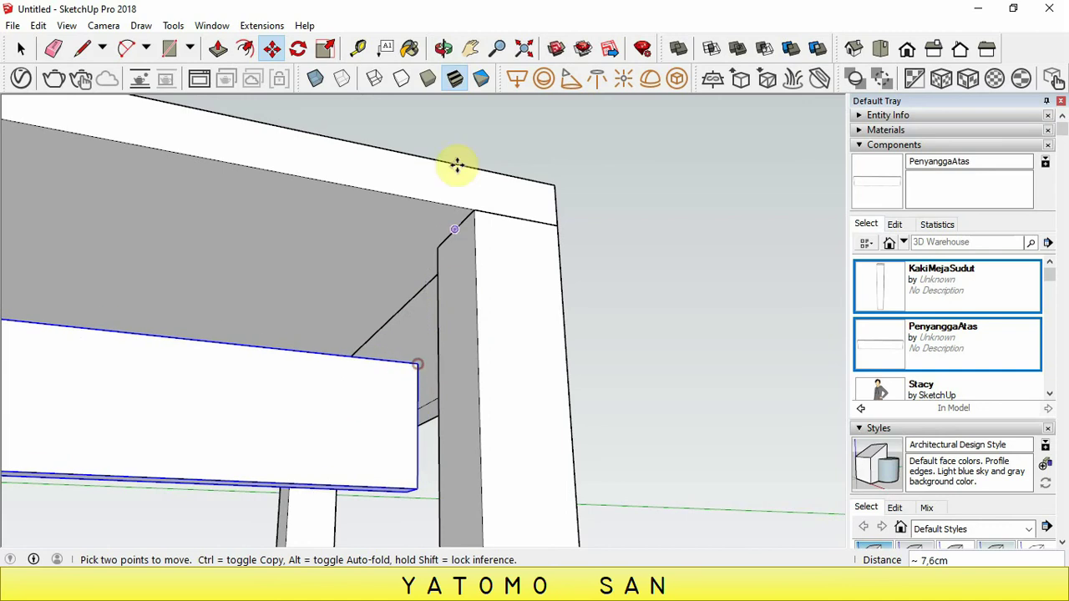
left_click(444, 48)
mouse_move(424, 339)
left_mouse_down()
mouse_move(424, 429)
mouse_move(388, 442)
mouse_move(401, 424)
left_mouse_up()
right_click(418, 421)
left_click(464, 273)
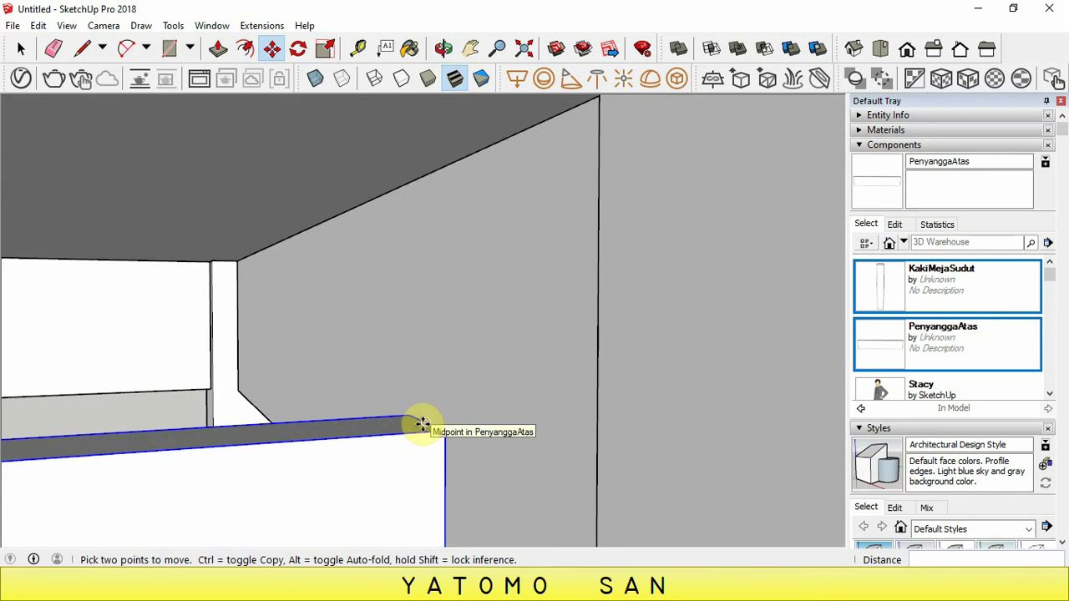
Snap the rail snugly under the tabletop's front edge, then zoom out to view the whole table
left_click(418, 420)
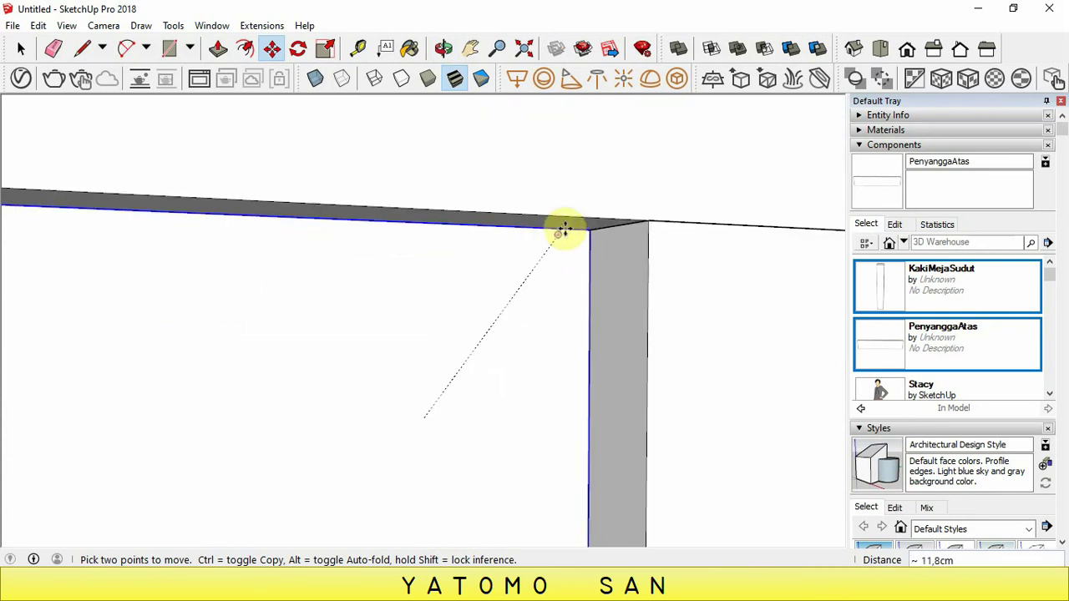
left_click(565, 235)
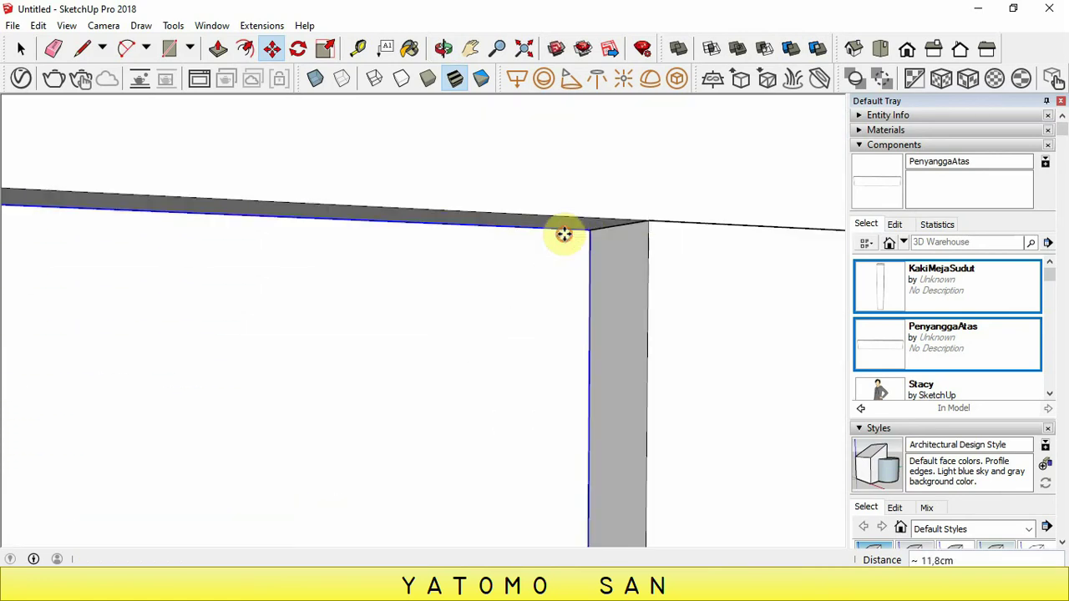
scroll(463, 365, "down", 3)
scroll(432, 359, "down", 2)
scroll(390, 334, "down", 3)
scroll(390, 334, "down", 2)
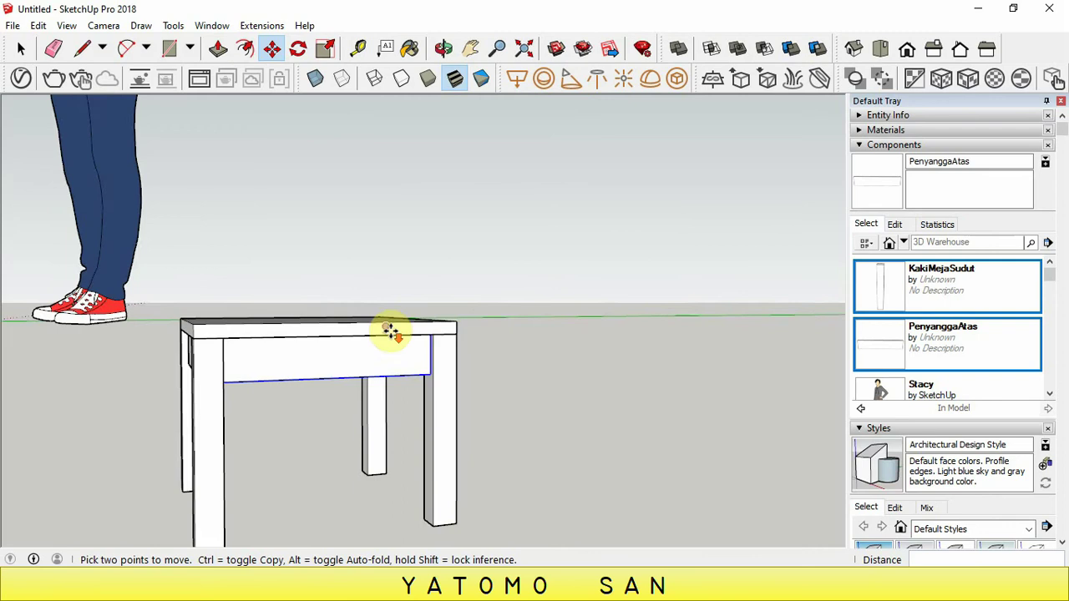
scroll(393, 329, "down", 2)
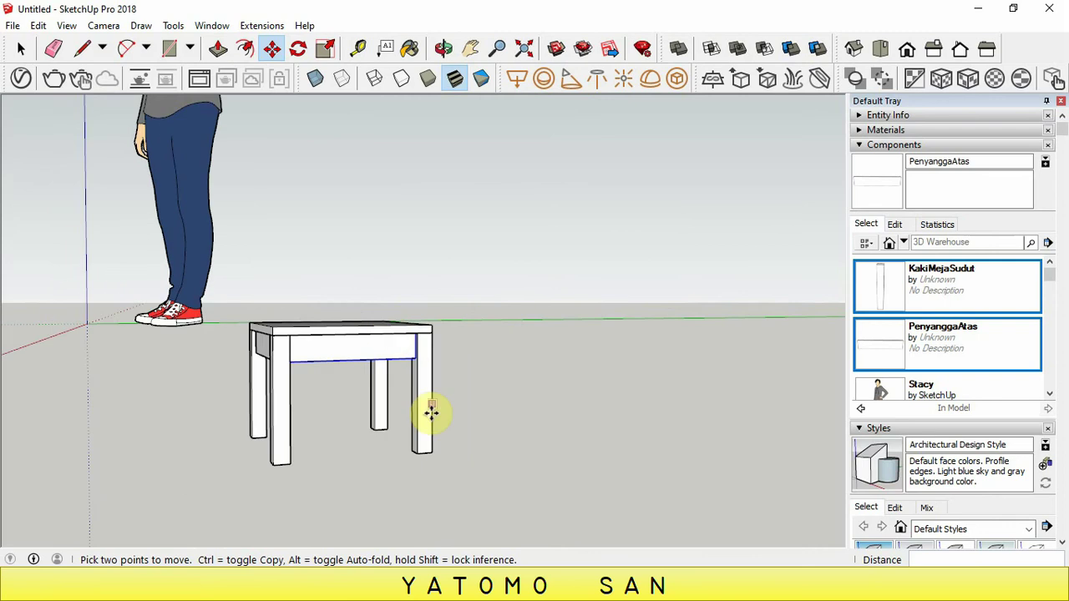
left_click(443, 50)
mouse_move(357, 250)
left_mouse_down()
mouse_move(248, 186)
mouse_move(351, 267)
left_mouse_up()
right_click(352, 265)
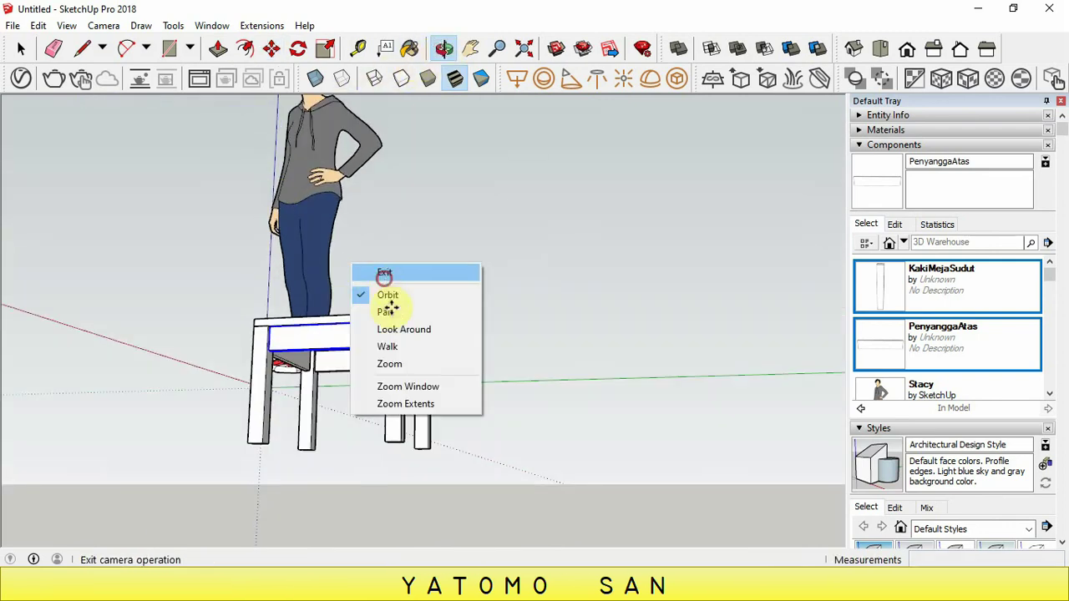
left_click(384, 275)
key("alt+Tab")
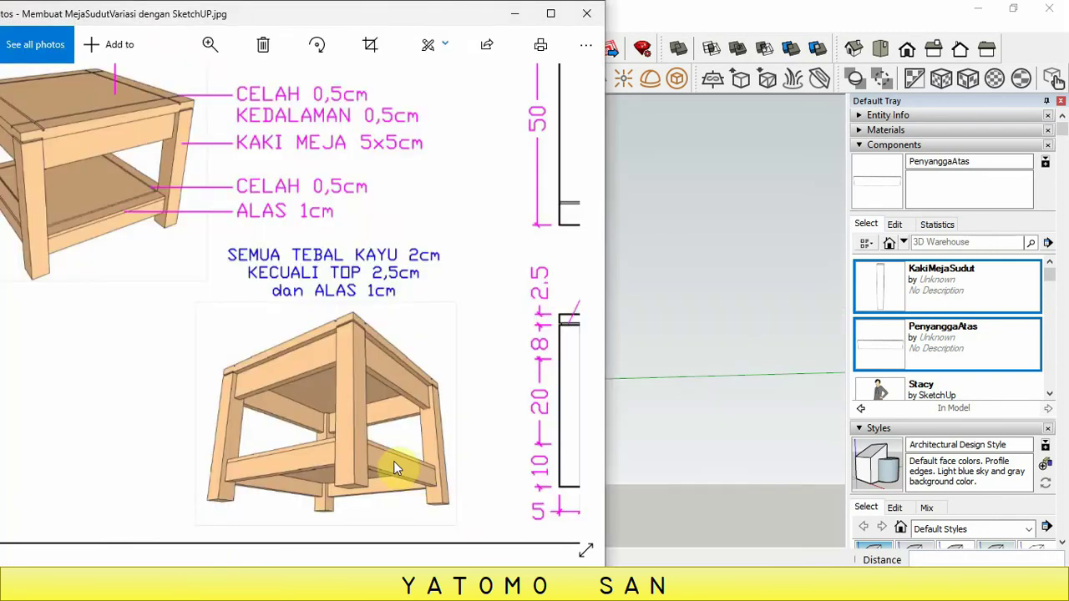
scroll(396, 458, "down", 3)
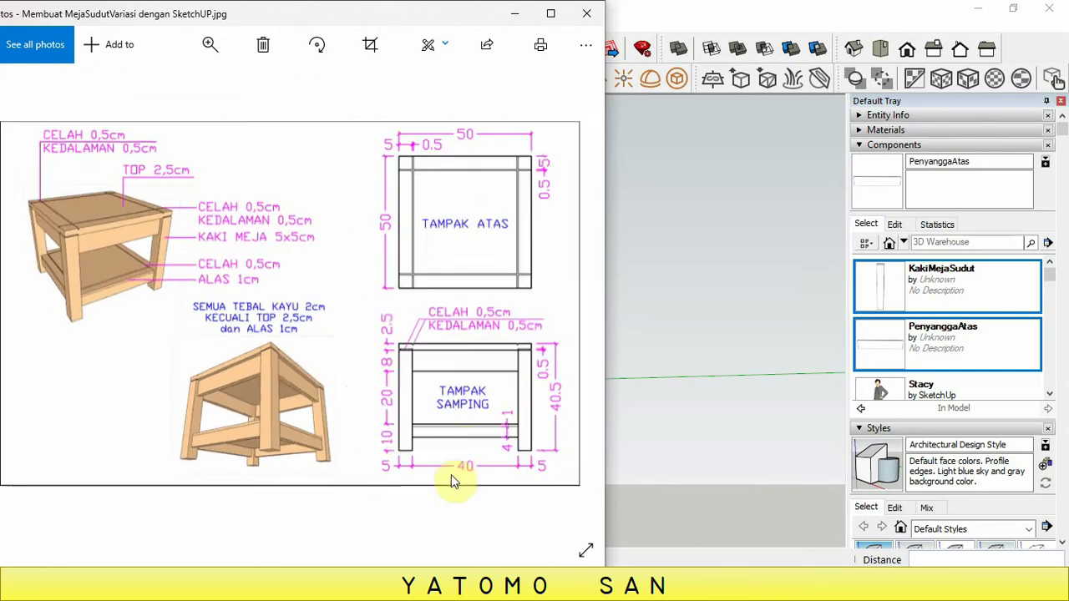
scroll(493, 476, "up", 3)
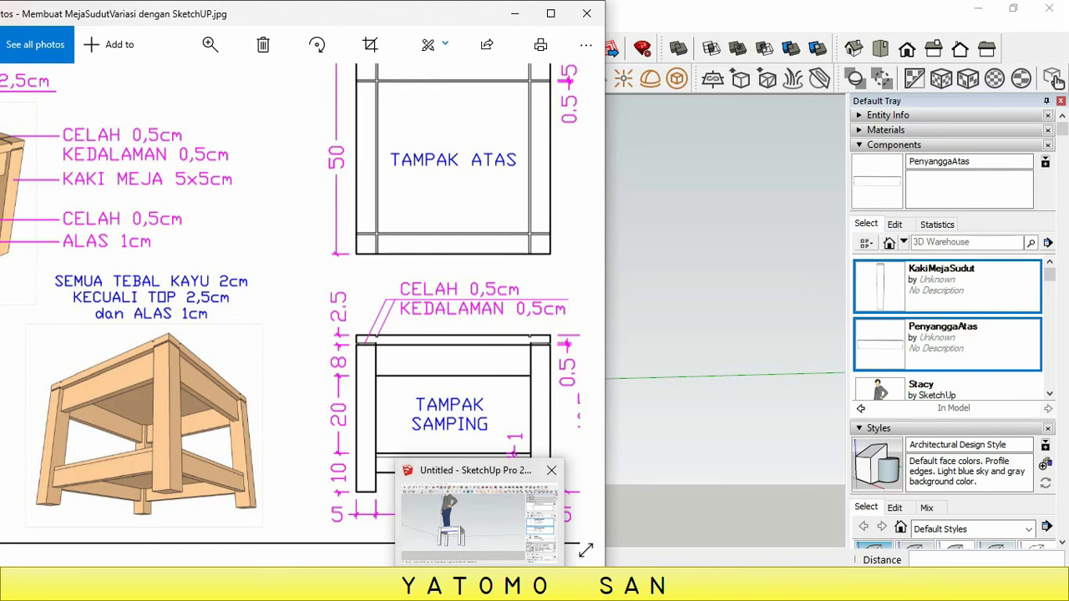
left_click(514, 493)
Start a rectangle for a thin board on the floor beside the table
left_click(18, 50)
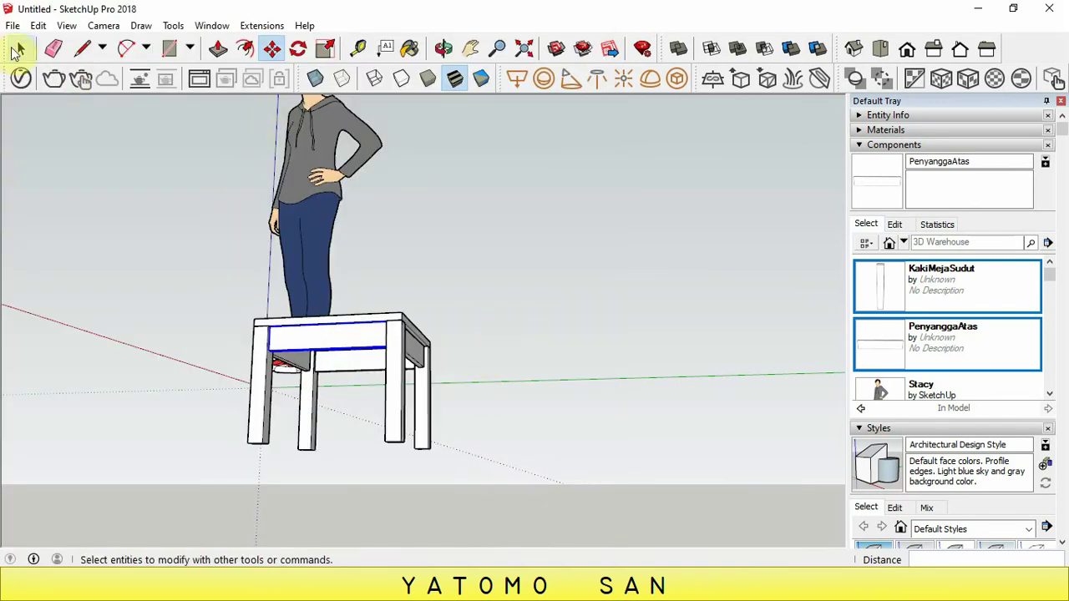
scroll(474, 391, "up", 1)
scroll(484, 399, "up", 3)
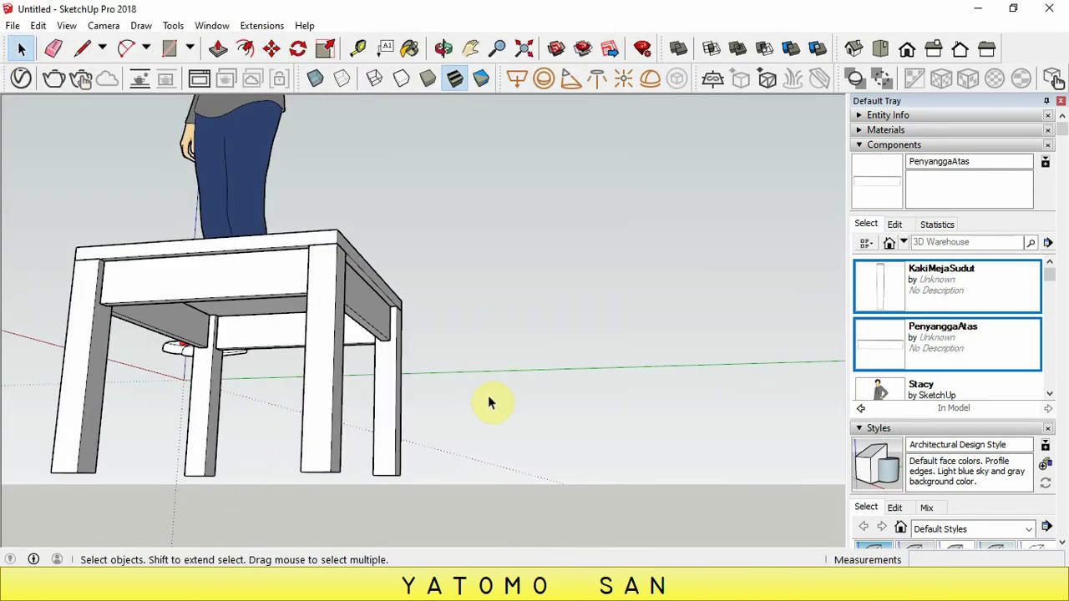
left_click(169, 50)
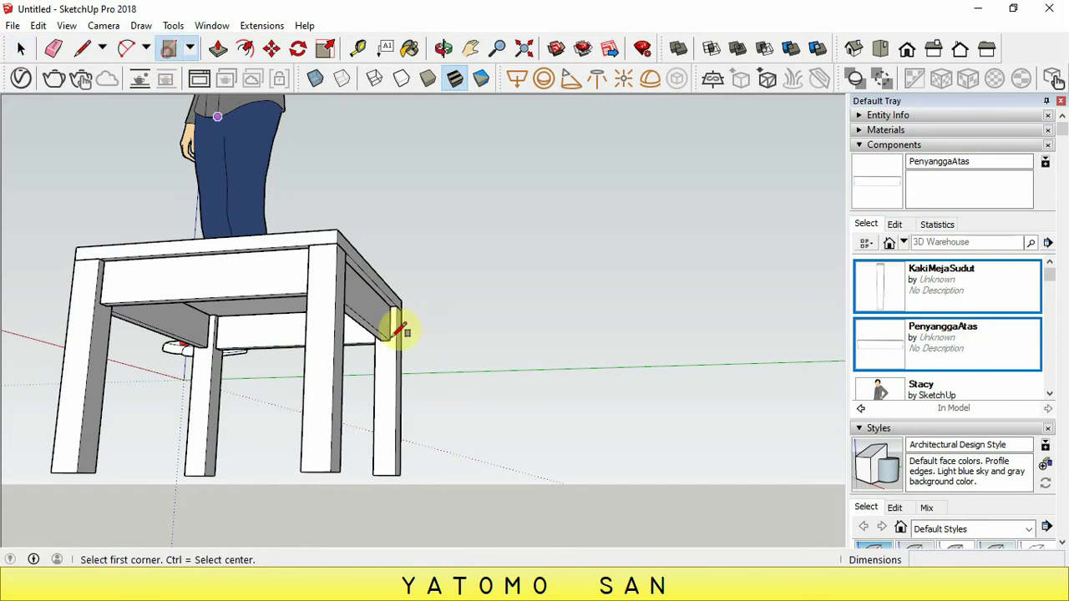
left_click(442, 48)
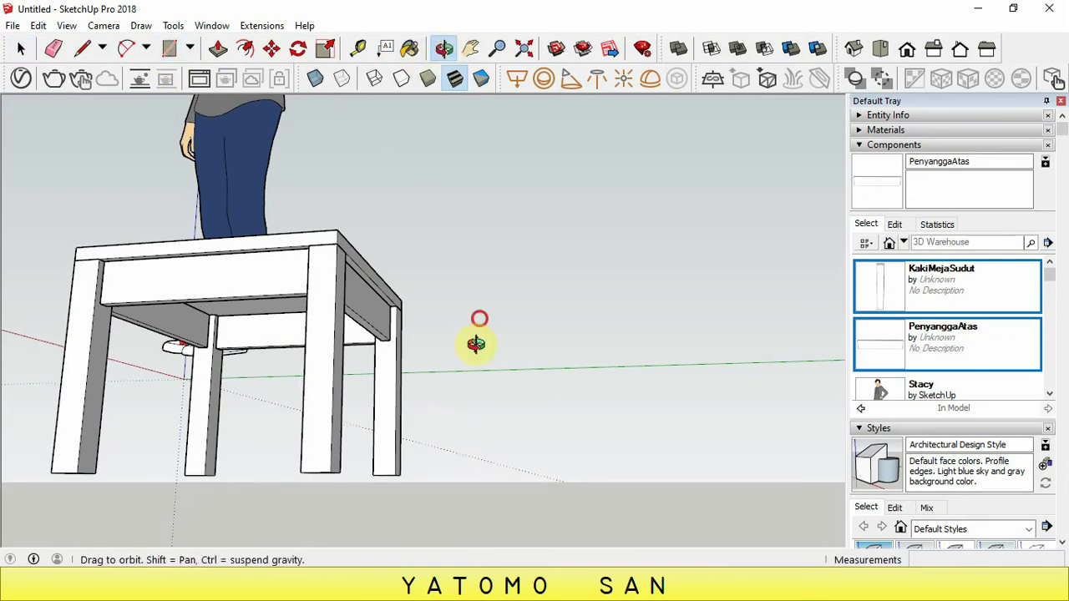
mouse_move(477, 342)
left_mouse_down()
mouse_move(473, 487)
mouse_move(464, 430)
left_mouse_up()
right_click(464, 431)
left_click(499, 286)
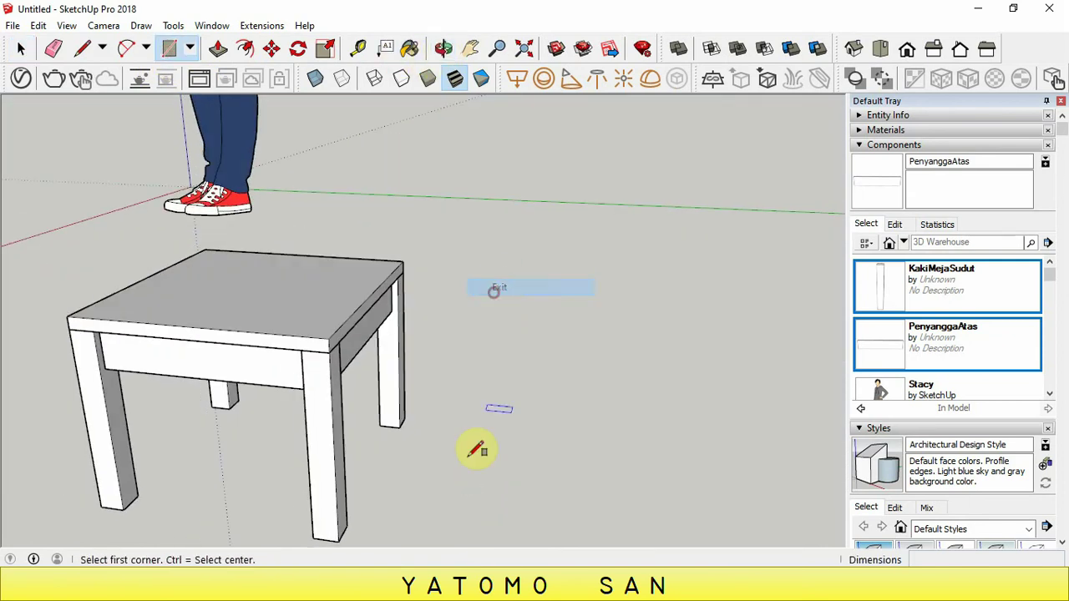
left_click(501, 491)
type("40;2")
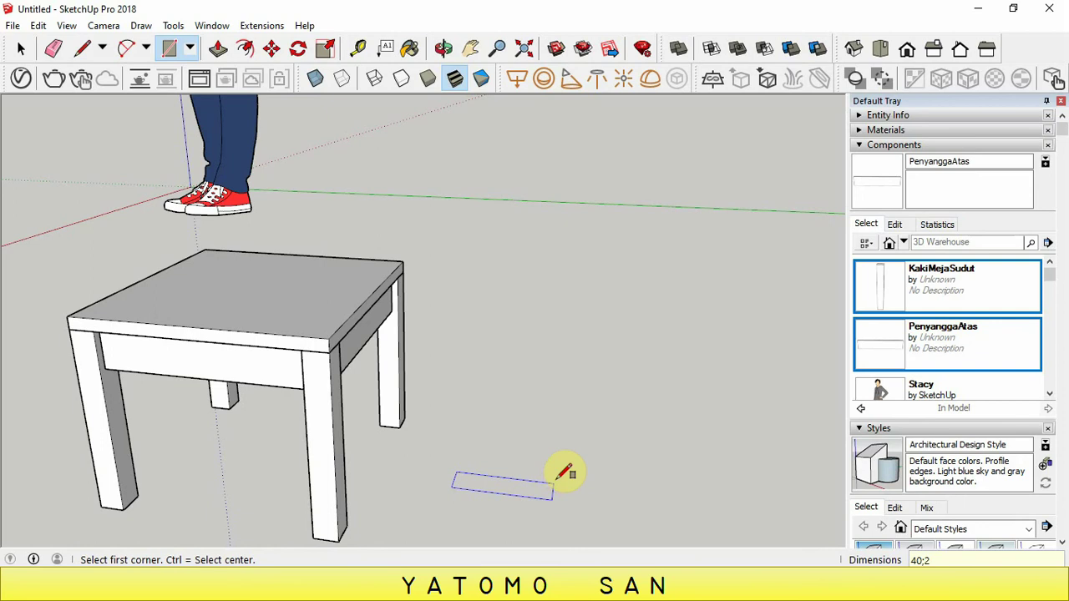
Extrude the thin board with Push/Pull and make the whole board a group
left_click(218, 49)
left_click(481, 441)
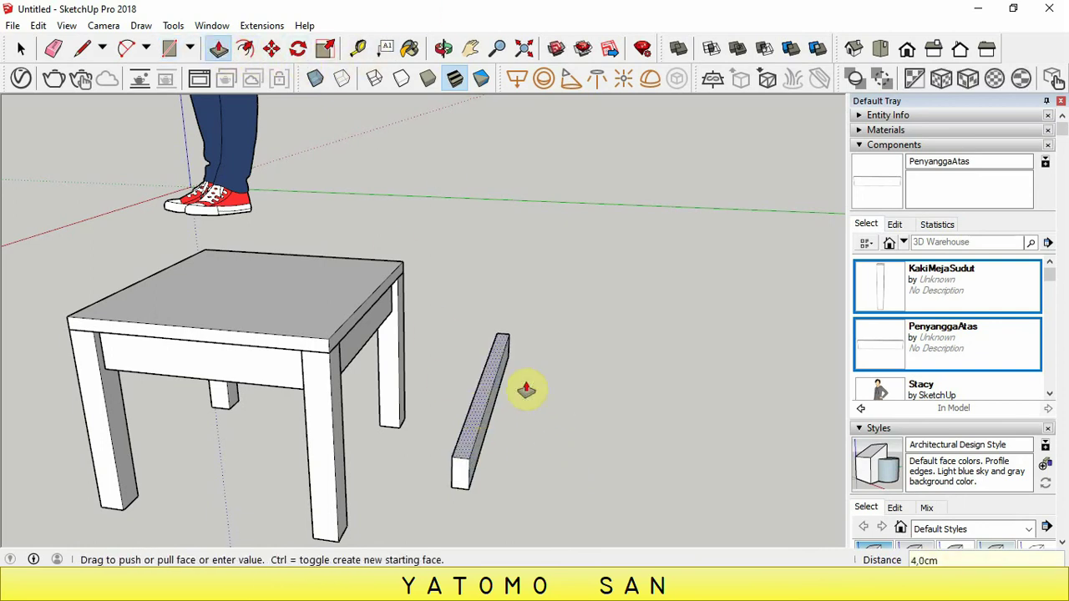
left_click(410, 49)
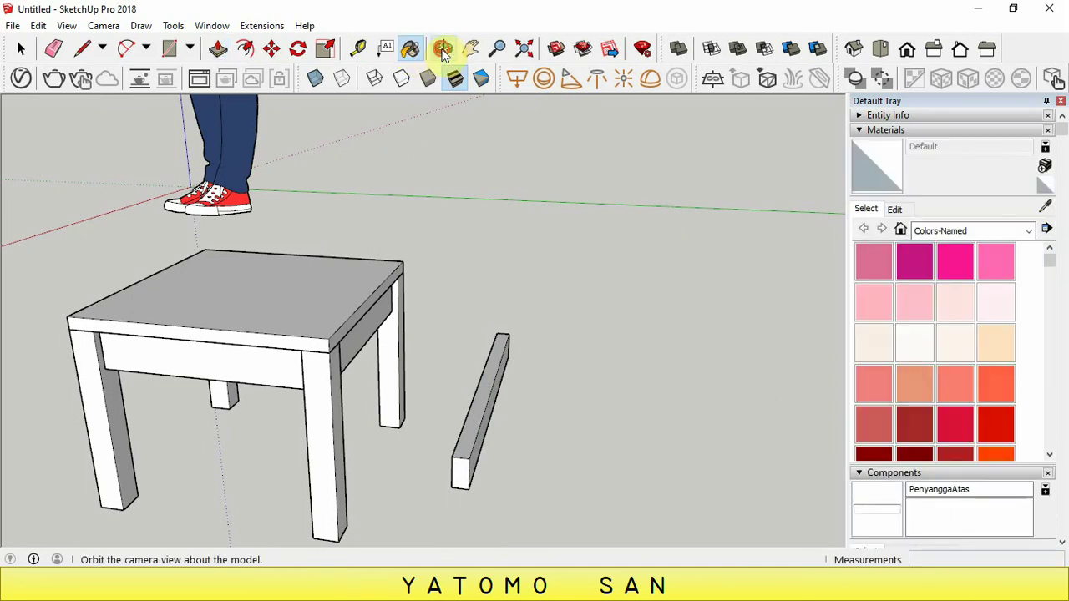
middle_click_drag(507, 340, 556, 342)
right_click(556, 345)
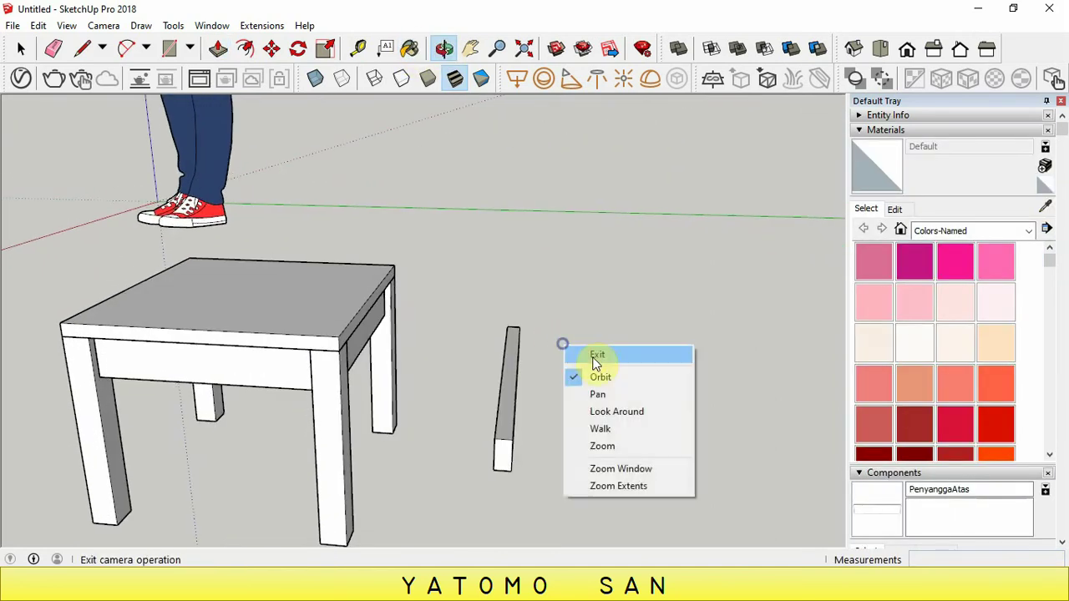
left_click(591, 357)
left_click(22, 50)
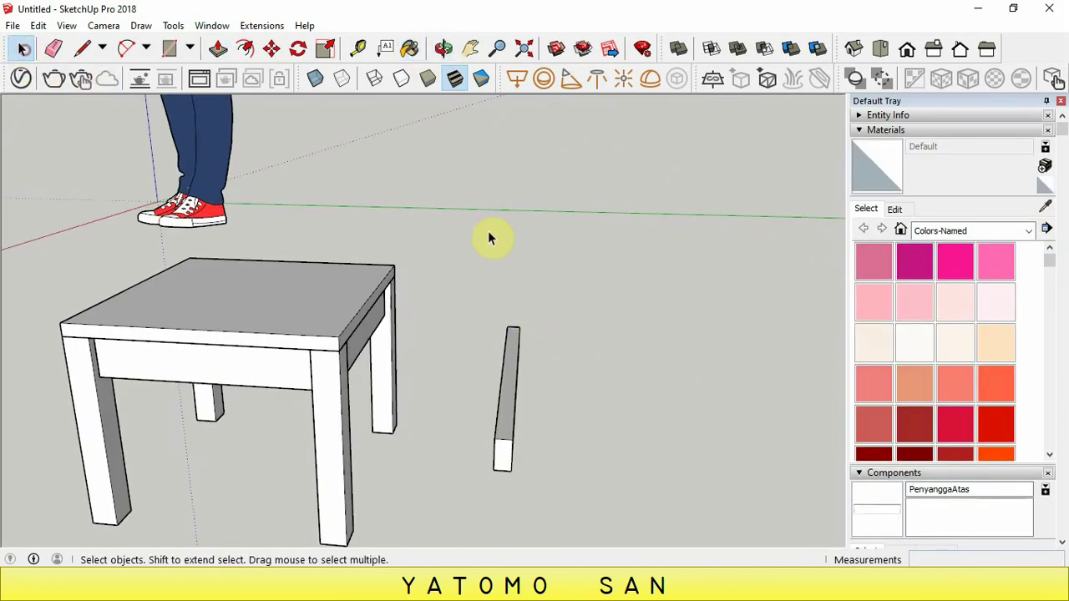
left_click_drag(473, 291, 566, 483)
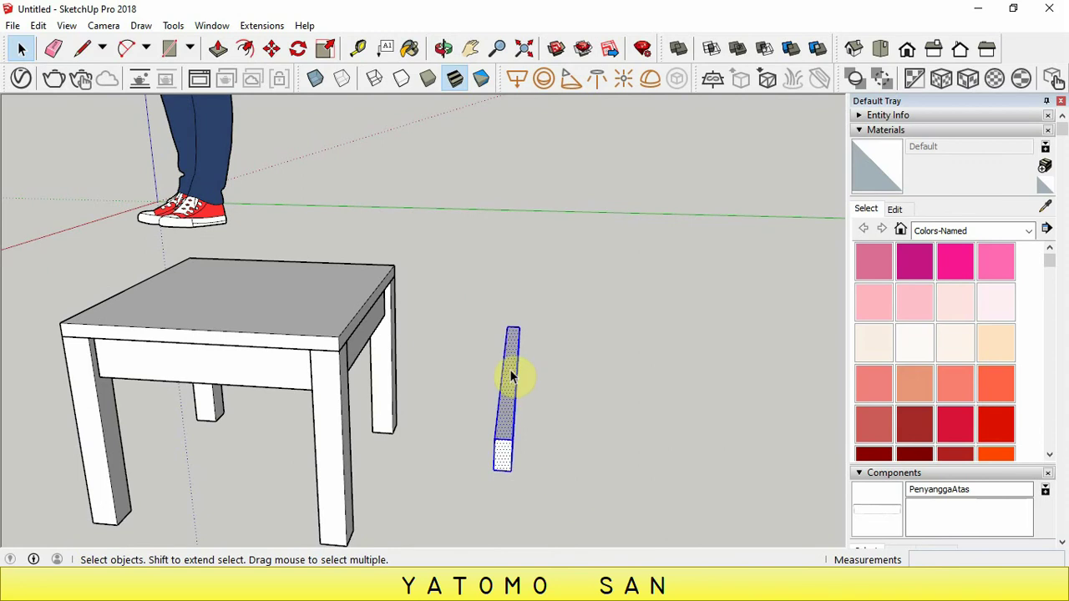
right_click(510, 370)
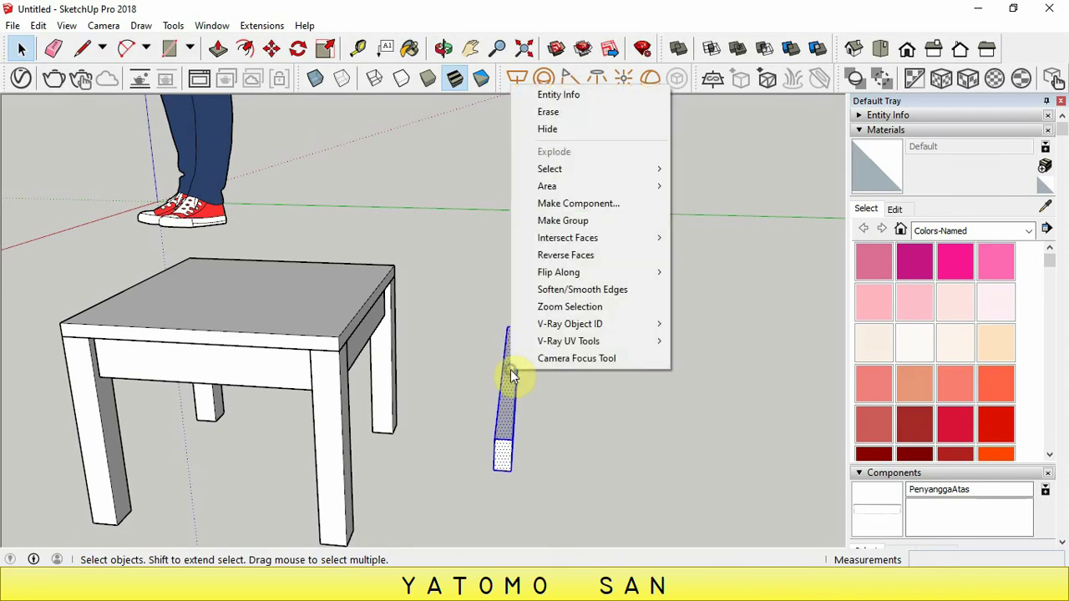
left_click(560, 224)
scroll(512, 361, "down", 2)
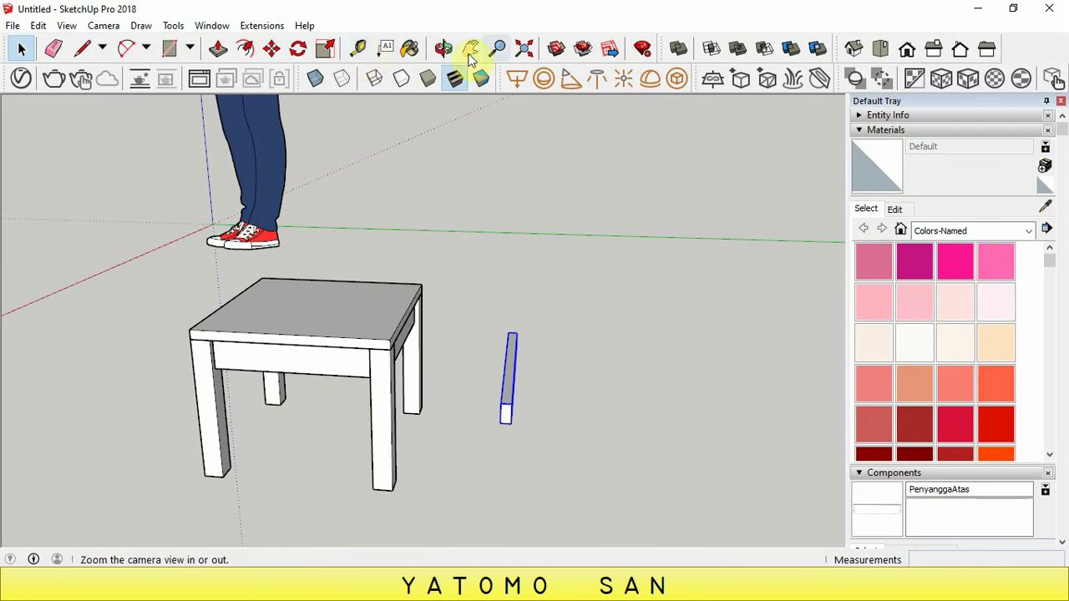
Move the loose beam by its end corner over beside a table leg
left_click(524, 52)
left_click(271, 48)
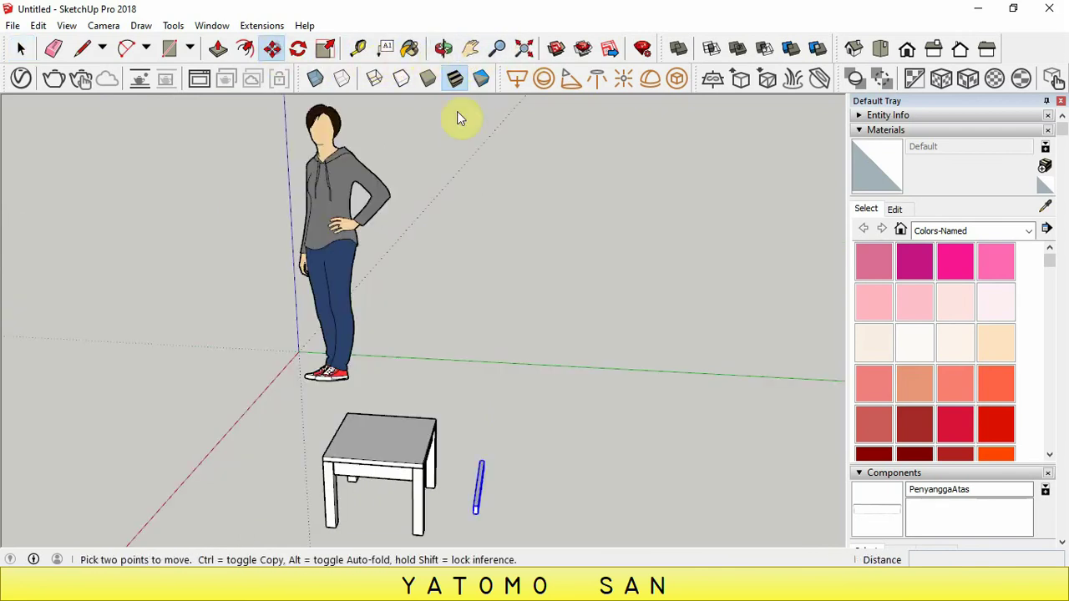
scroll(493, 375, "up", 3)
scroll(494, 375, "up", 2)
scroll(453, 387, "up", 2)
scroll(471, 382, "up", 2)
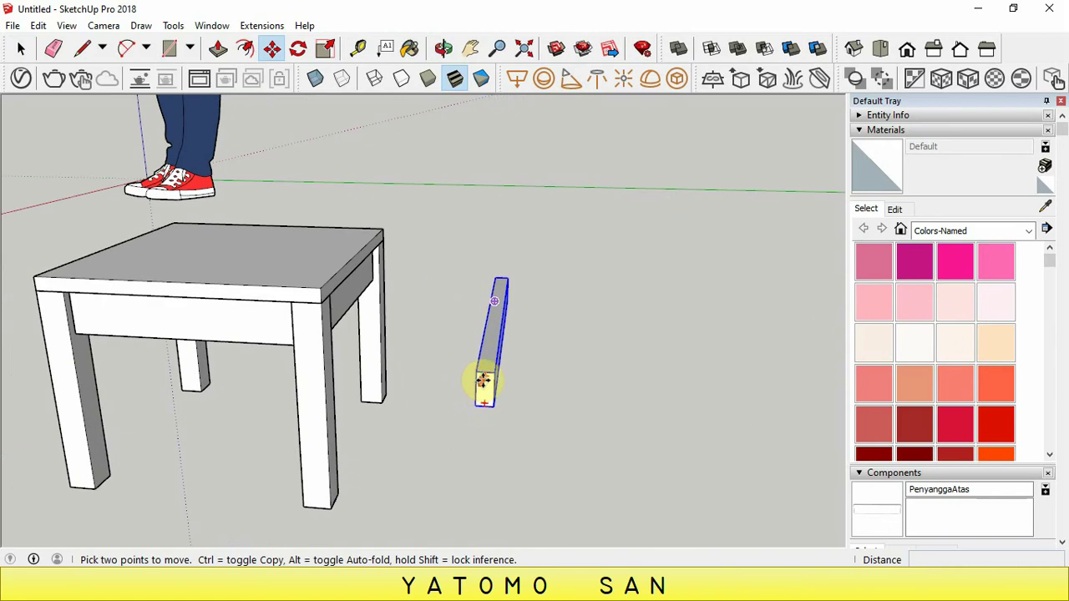
key("q")
key("m")
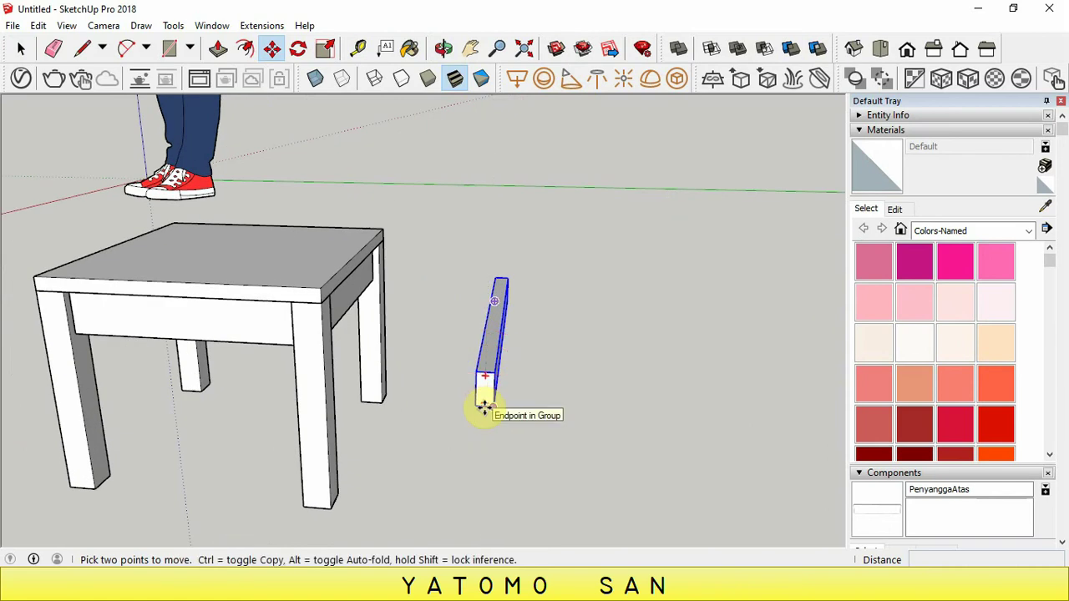
scroll(484, 408, "up", 2)
scroll(483, 404, "up", 2)
left_click(482, 404)
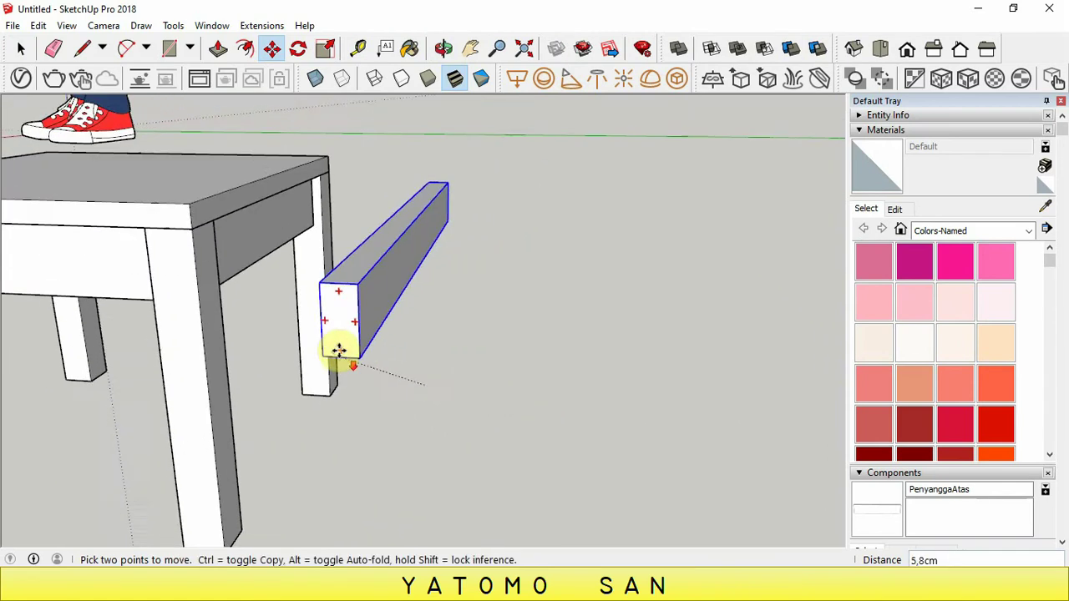
scroll(338, 367, "down", 3)
left_click(436, 98)
Orbit under the table to line the beam up with the bottom of the legs
left_click(443, 47)
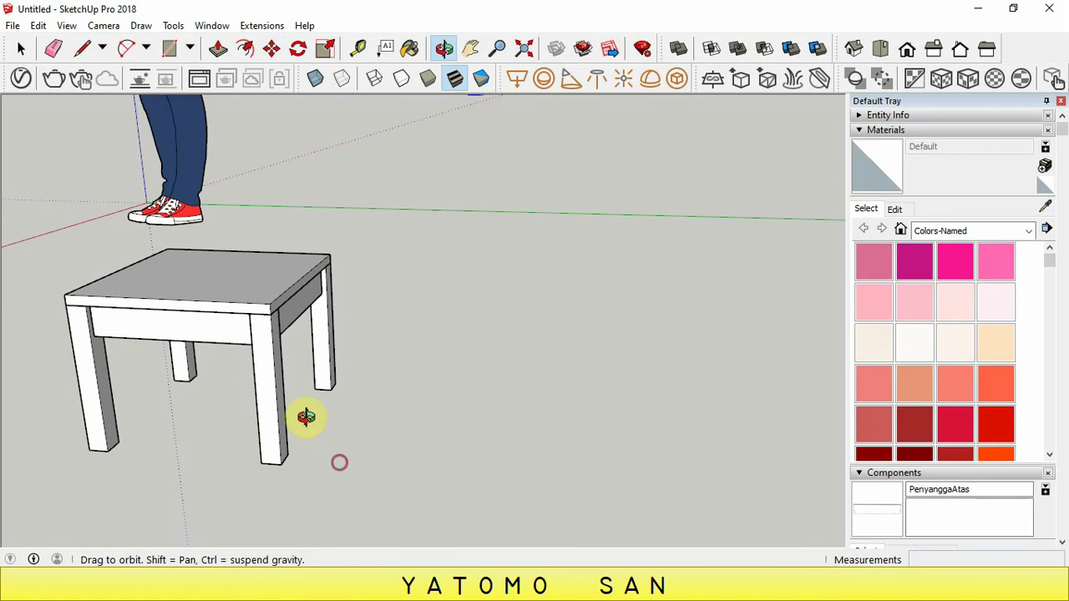
mouse_move(306, 418)
left_mouse_down()
mouse_move(281, 349)
mouse_move(287, 304)
left_mouse_up()
right_click(286, 304)
left_click(319, 330)
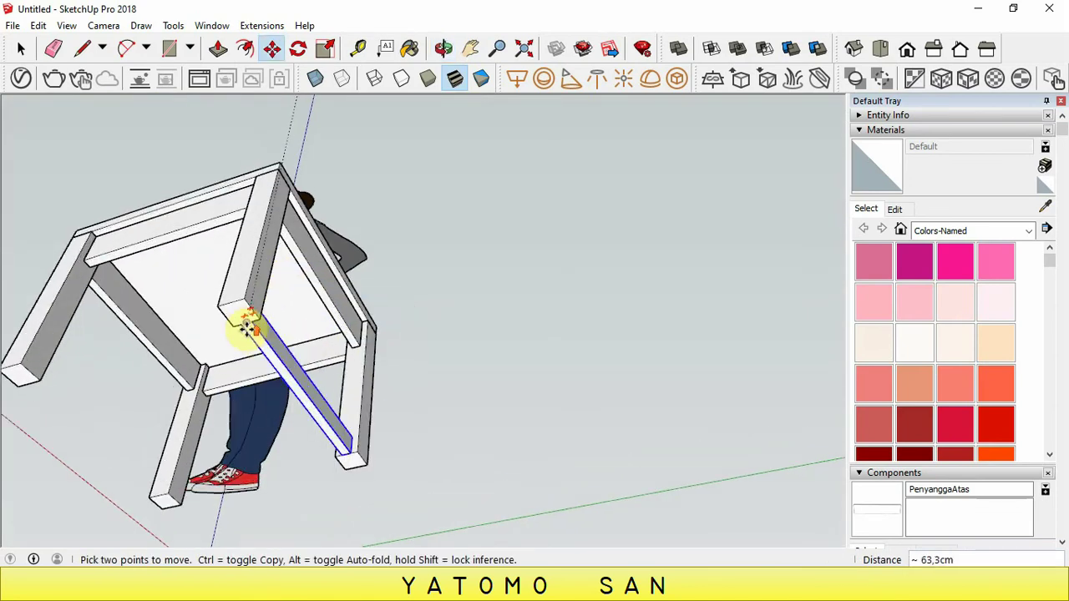
scroll(247, 328, "up", 3)
scroll(245, 293, "up", 2)
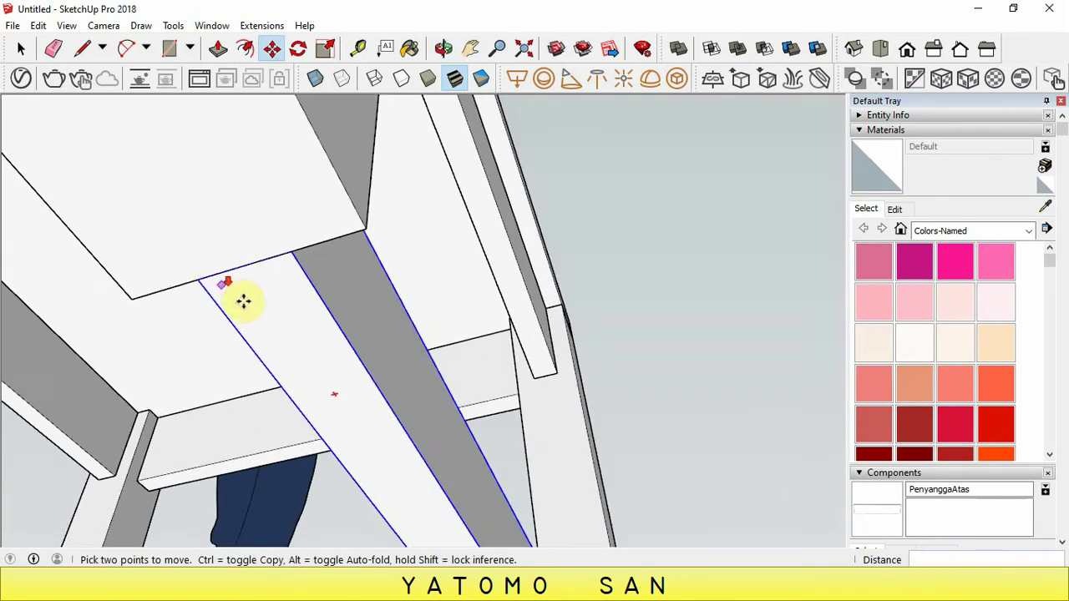
scroll(243, 302, "down", 3)
View the drawing's side view with its 20, 10 and 4 cm heights, then return to SketchUp
left_click(522, 482)
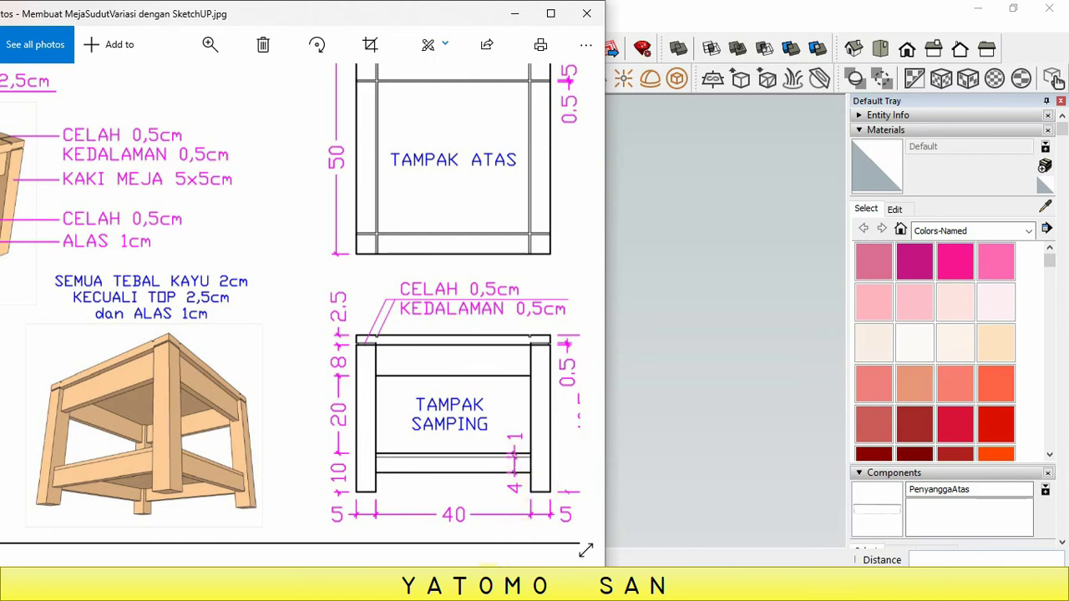
left_click(485, 522)
scroll(381, 366, "down", 3)
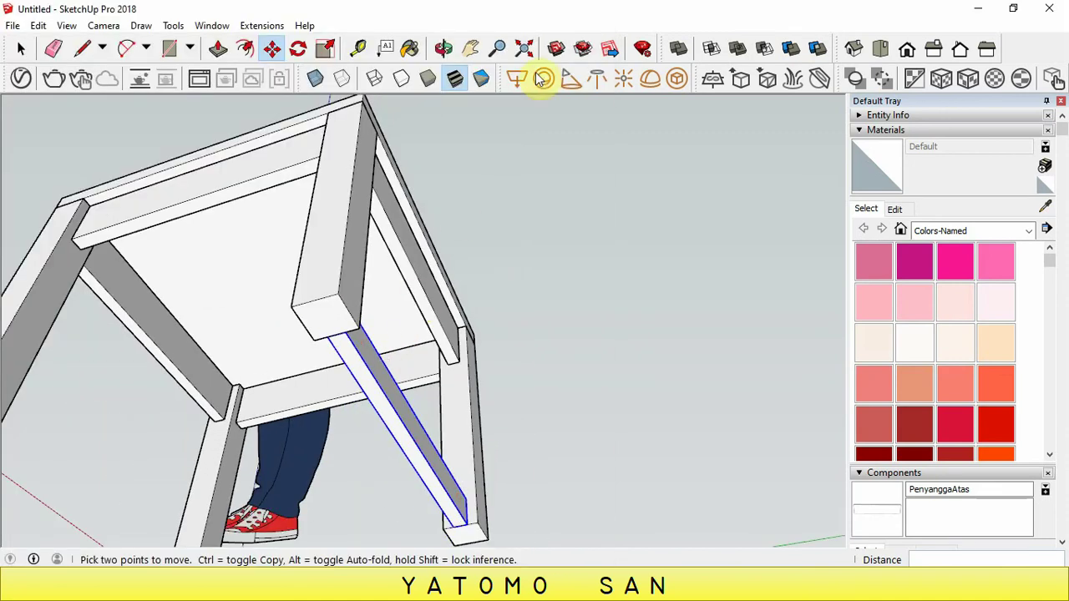
From a side view, lift the lower stretcher 5 cm up the legs and copy it
left_click(444, 52)
left_click_drag(429, 250, 365, 468)
right_click(377, 458)
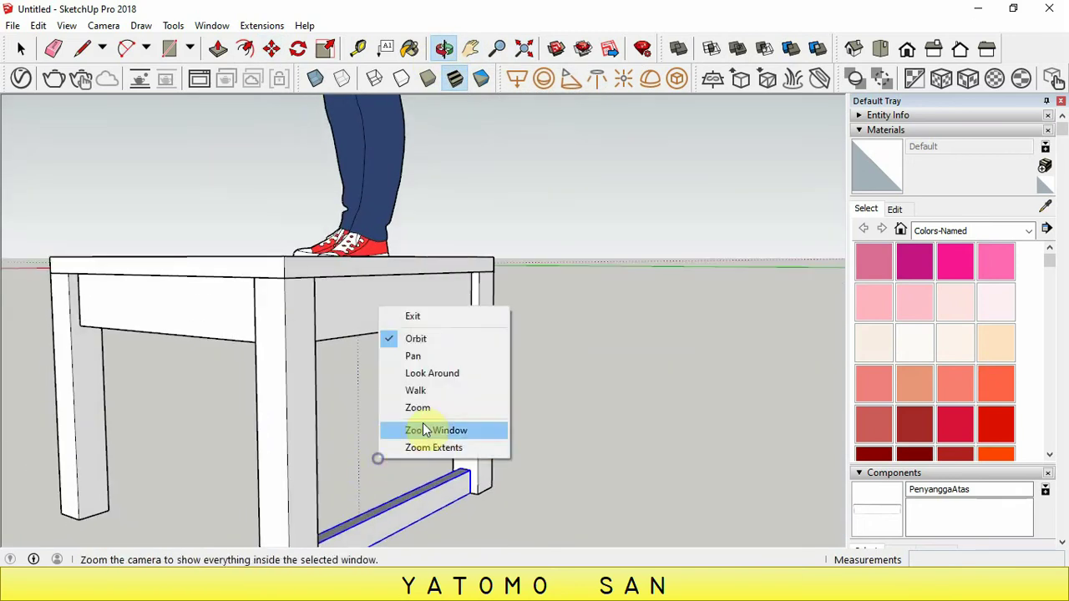
left_click(414, 317)
key("m")
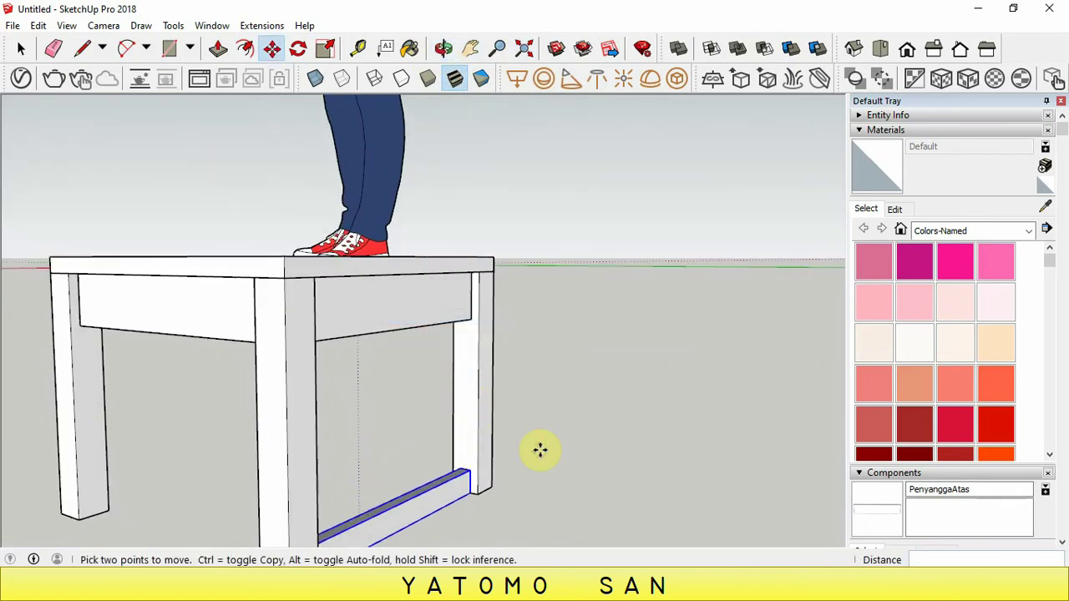
left_click(541, 450)
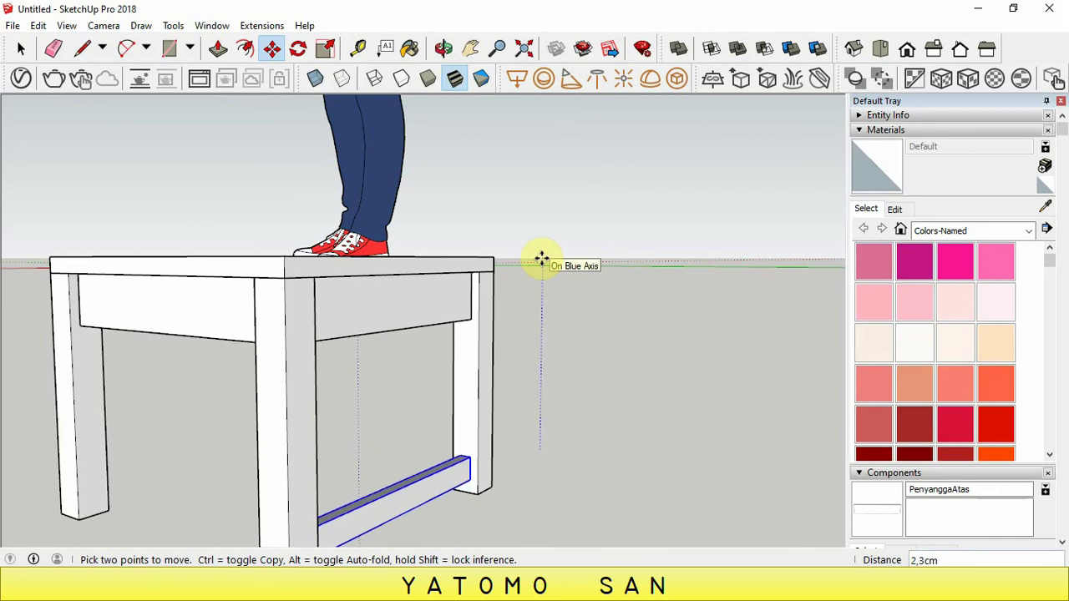
key("Return")
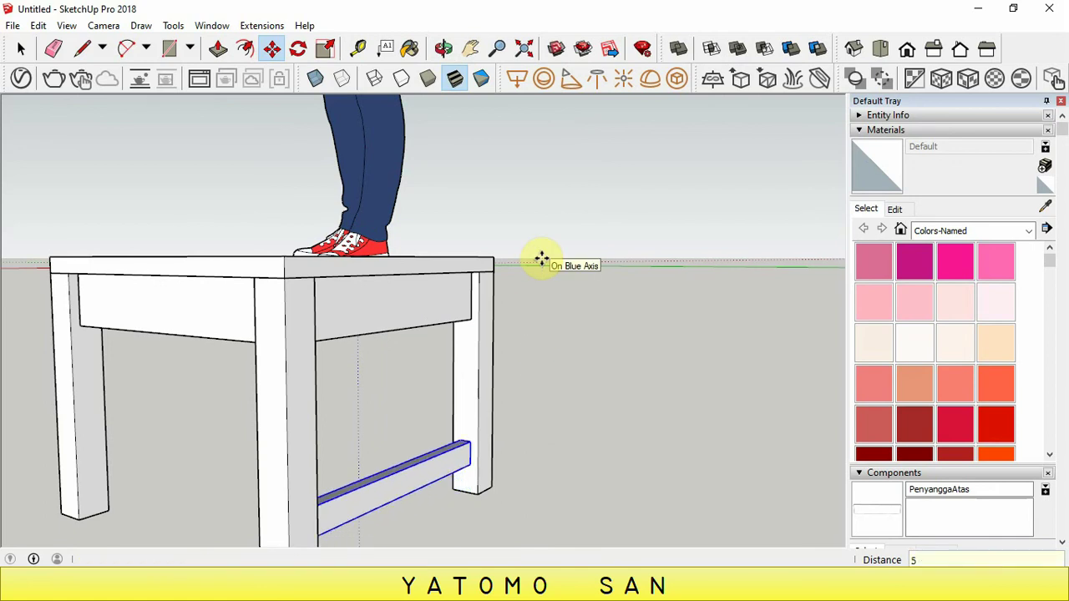
scroll(535, 413, "down", 3)
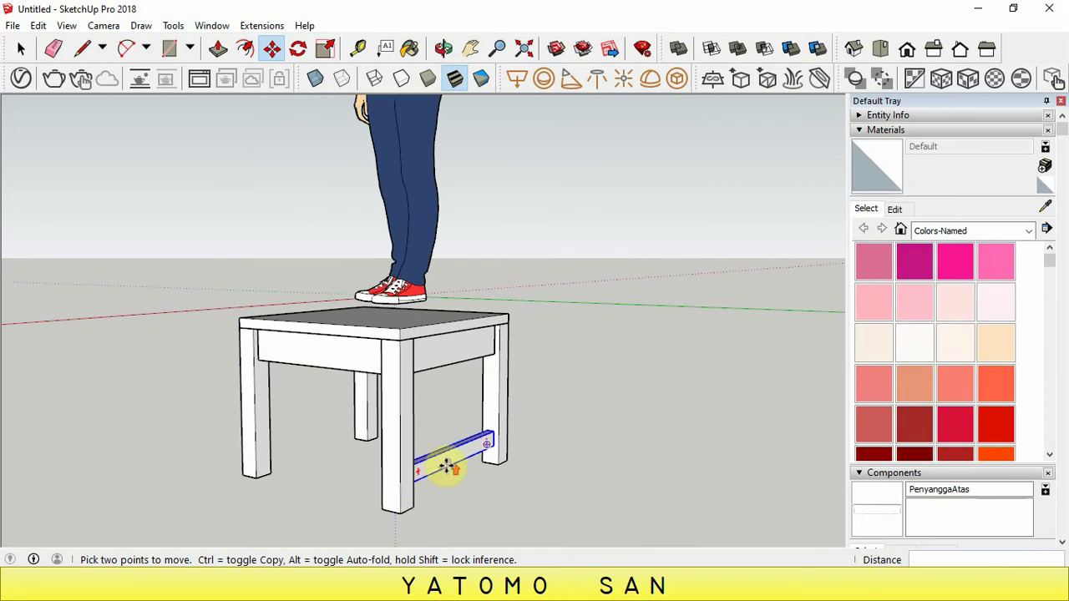
scroll(448, 468, "up", 2)
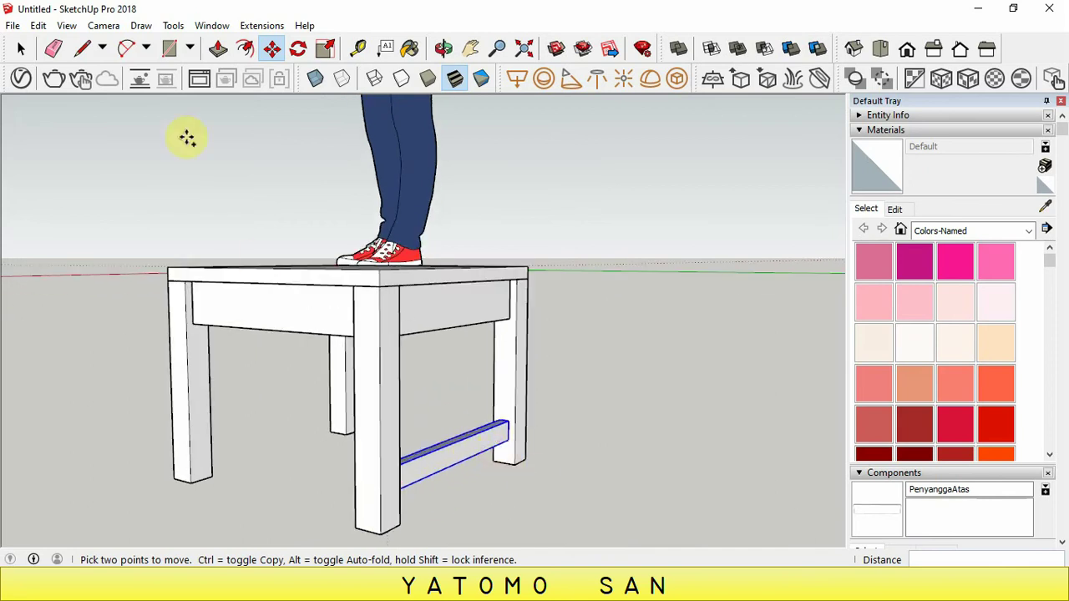
left_click(38, 26)
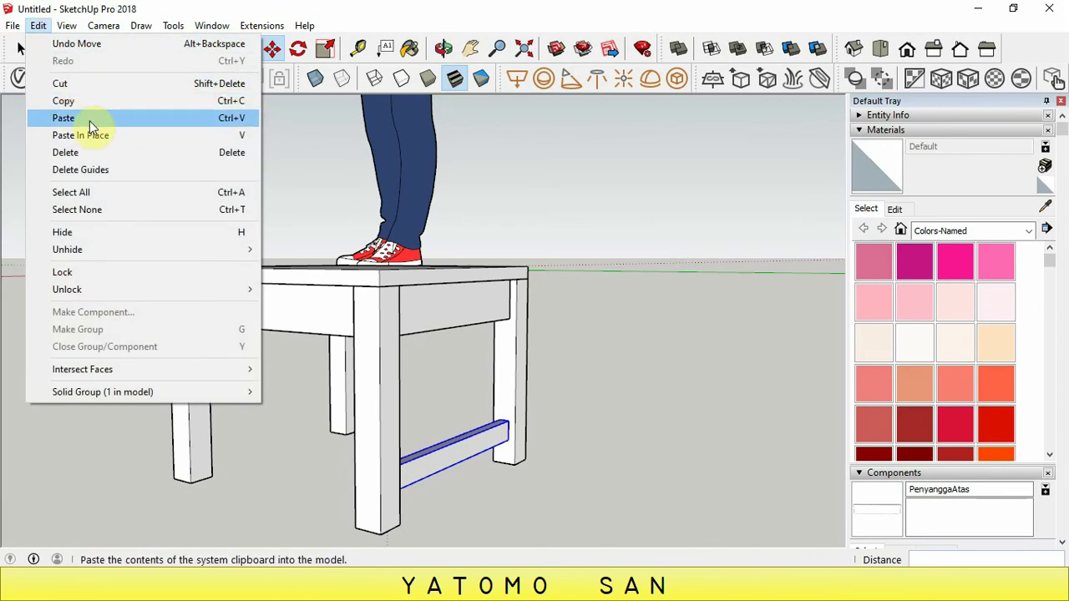
Paste a copy of the stretcher beside the table and view it from underneath
left_click(83, 121)
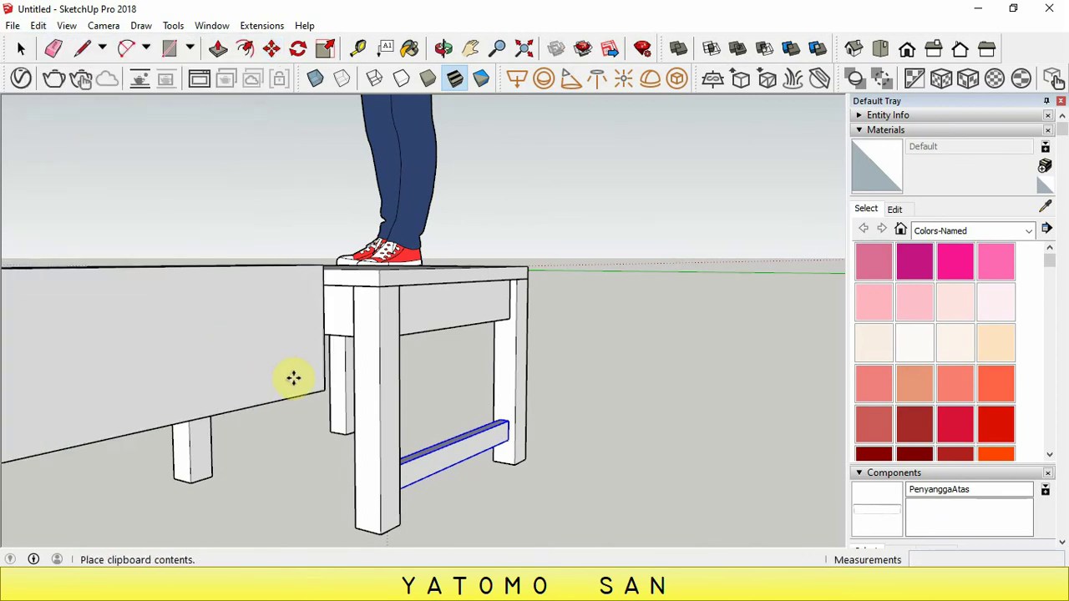
left_click(334, 361)
scroll(334, 361, "up", 2)
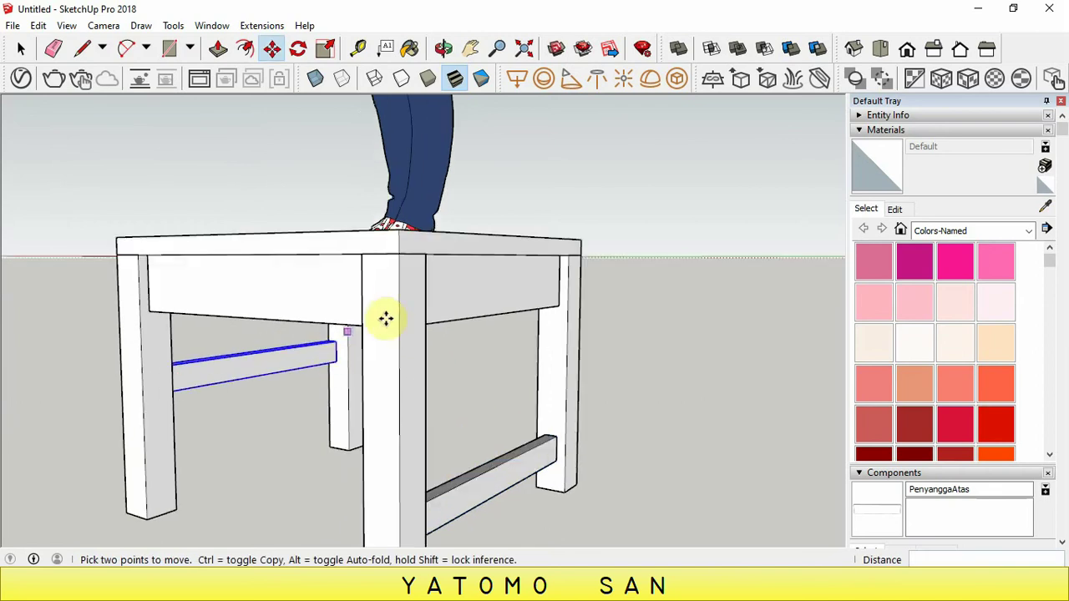
left_click(443, 48)
left_click_drag(371, 298, 349, 334)
right_click(349, 334)
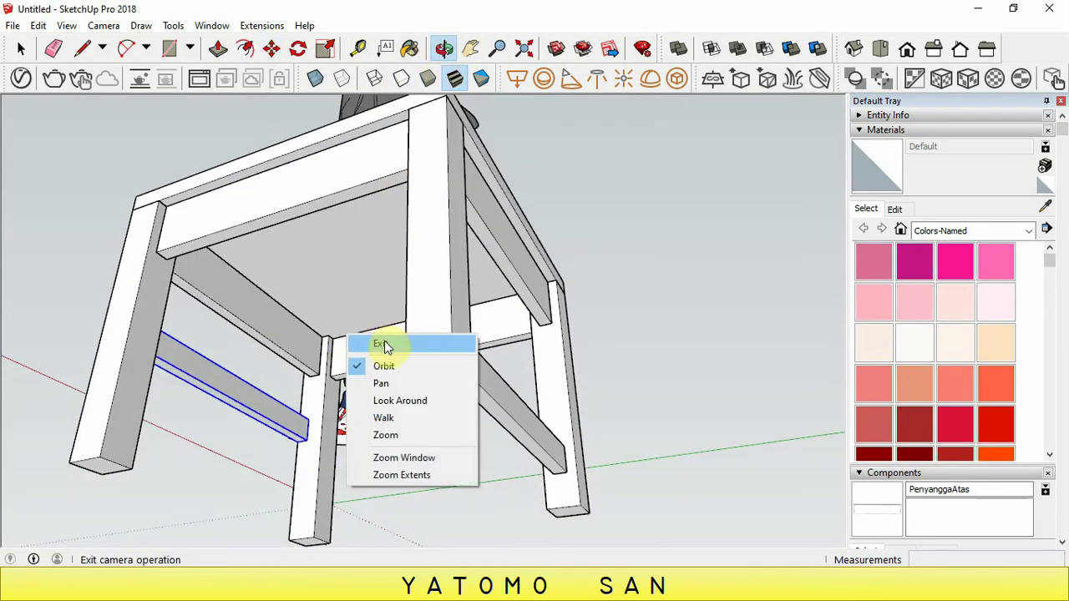
left_click(384, 344)
scroll(291, 466, "up", 2)
scroll(298, 448, "up", 2)
scroll(303, 437, "up", 2)
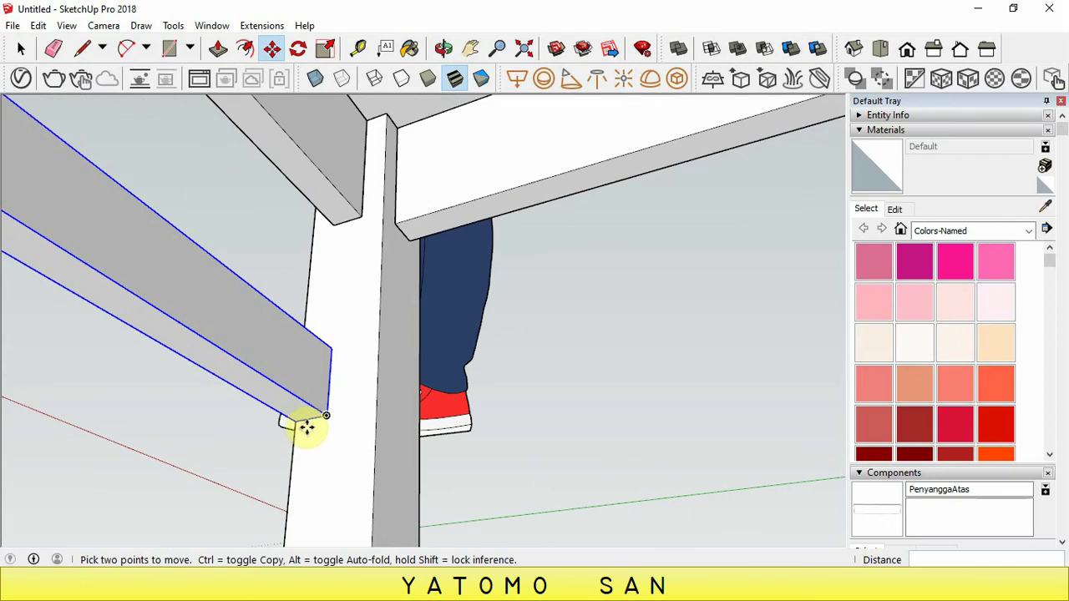
scroll(307, 422, "up", 2)
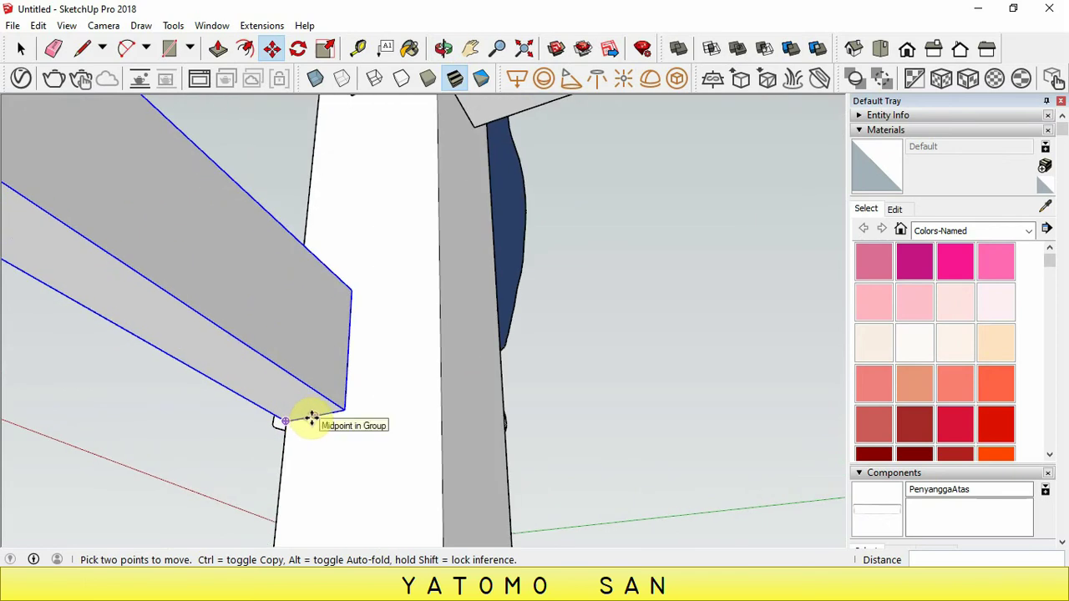
scroll(315, 418, "up", 2)
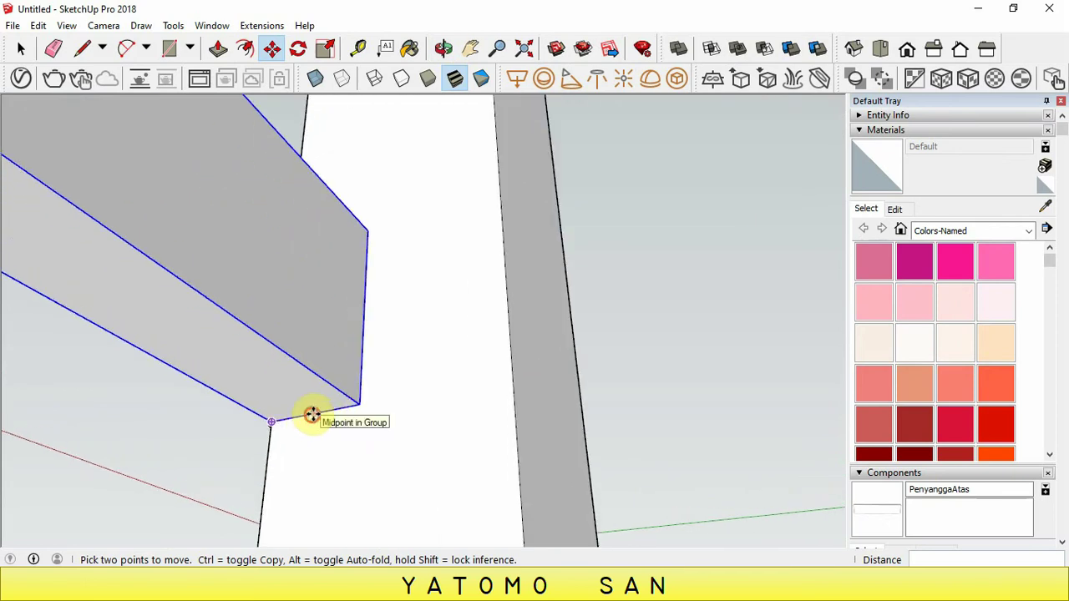
Snap the copy to the opposite leg's bottom corner and lift it 5 cm
left_click(312, 416)
scroll(325, 393, "down", 2)
scroll(329, 380, "down", 3)
scroll(331, 410, "down", 2)
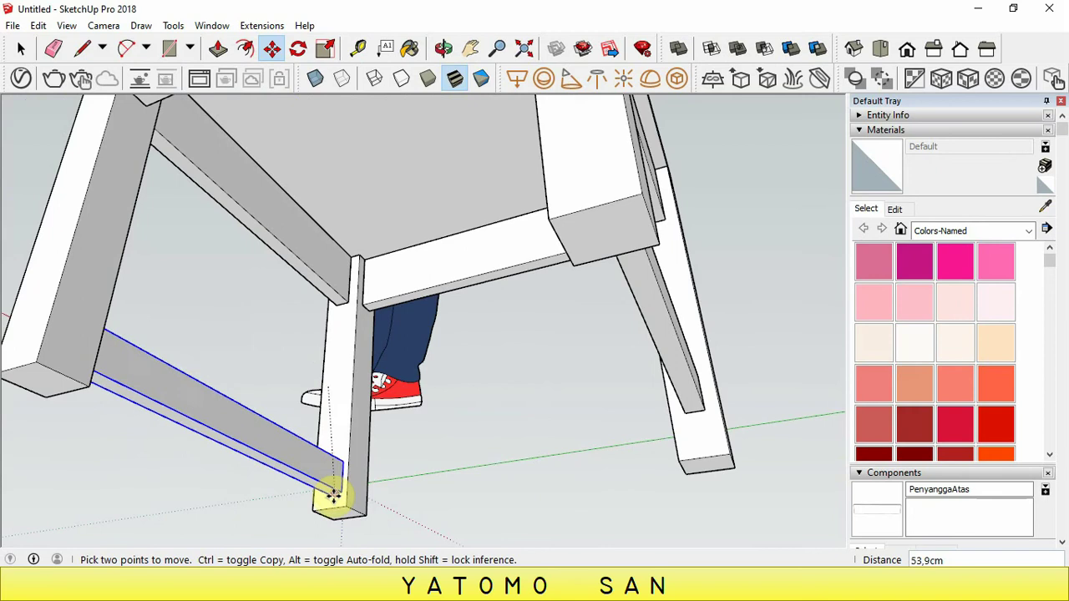
left_click(330, 501)
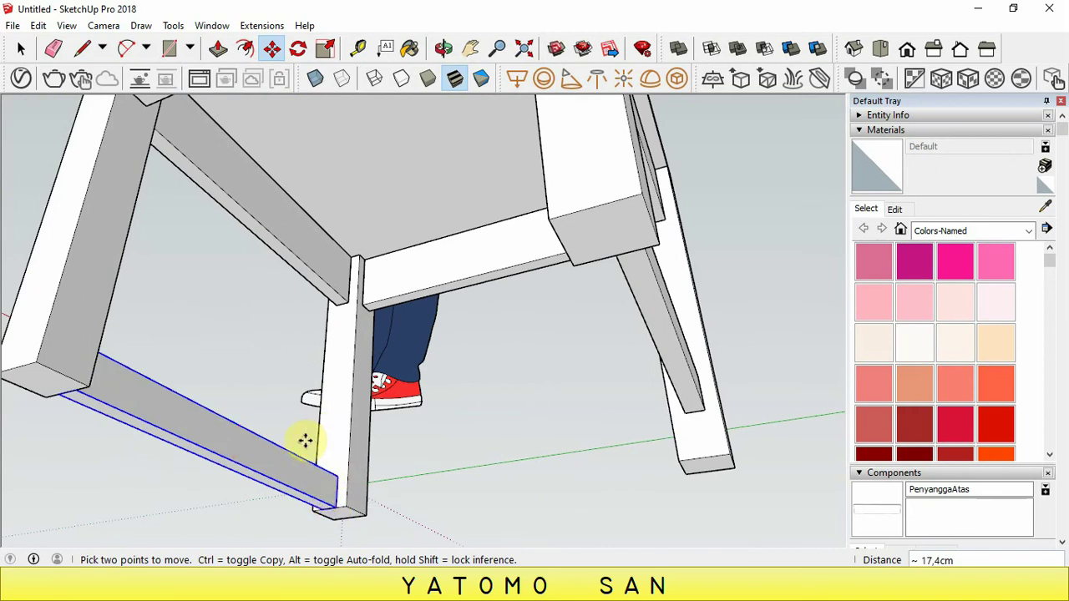
left_click(270, 411)
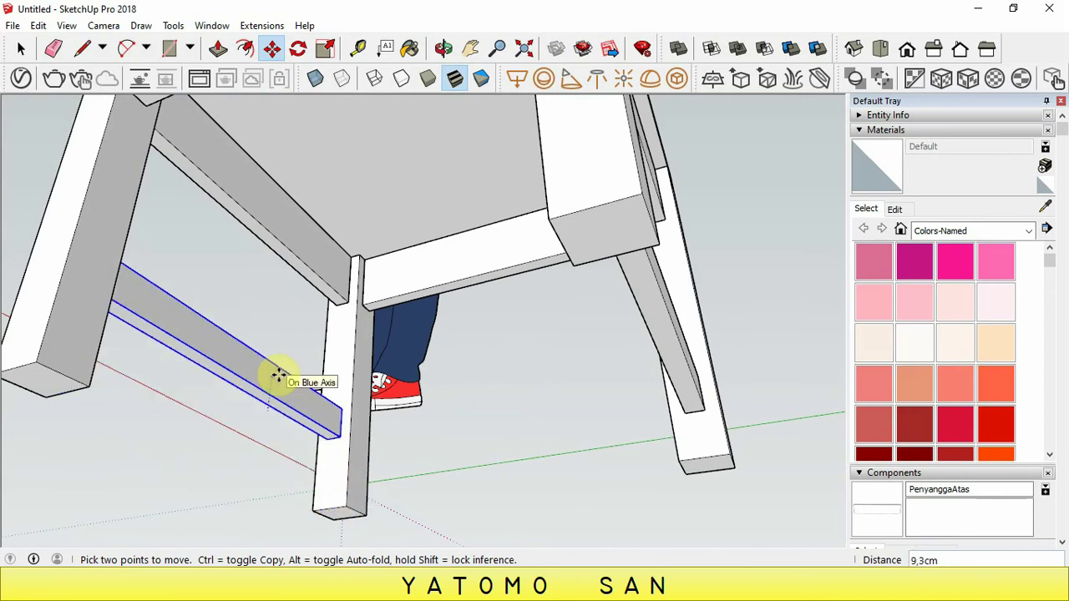
type("5")
key("Return")
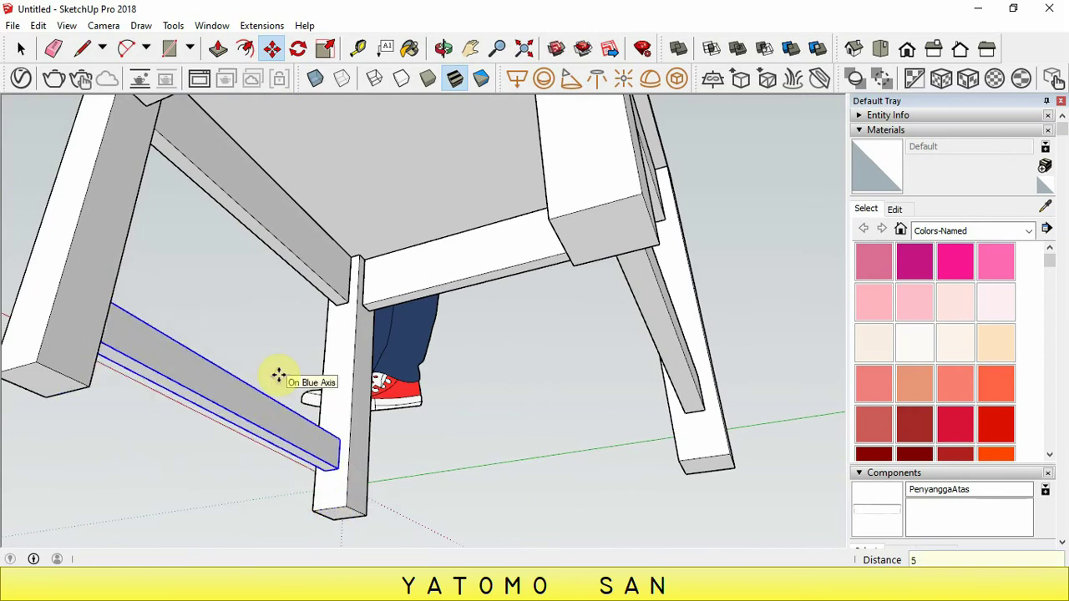
scroll(282, 368, "down", 2)
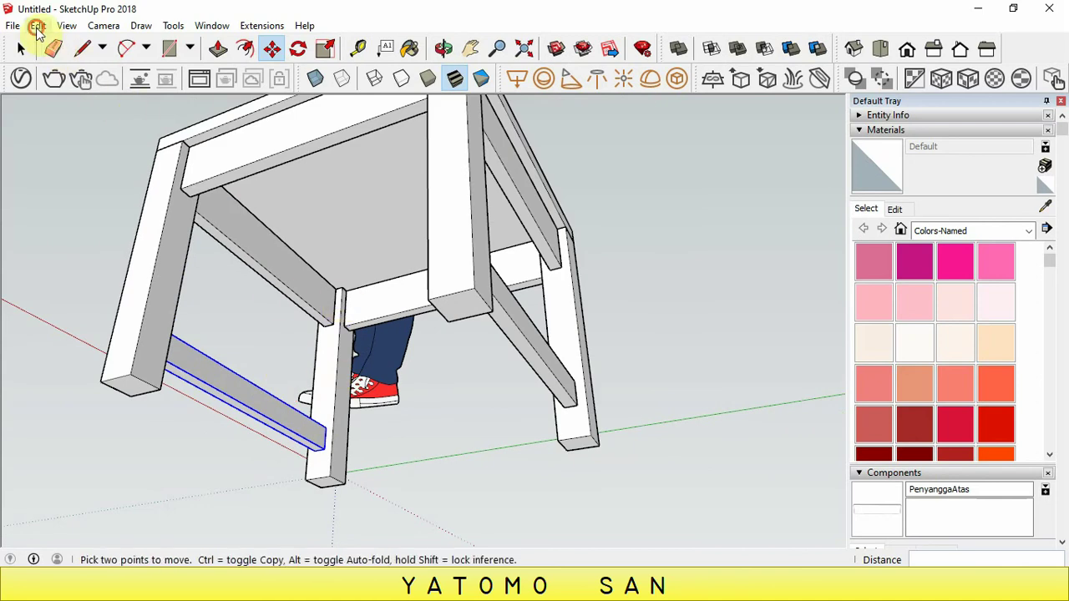
Paste a third stretcher copy under the table and orbit to a front view
left_click(38, 25)
left_click(64, 119)
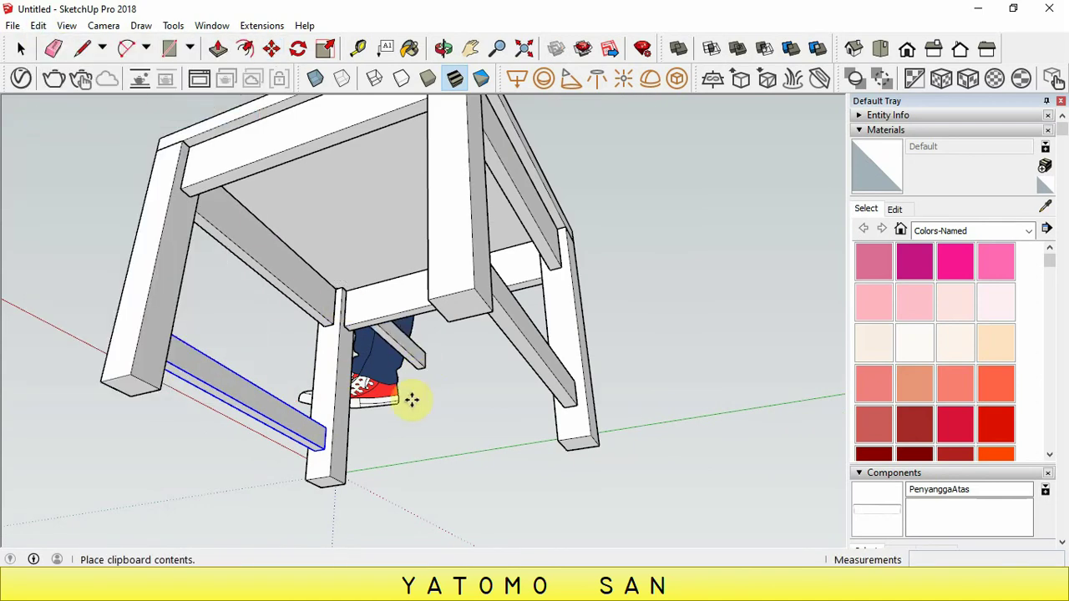
left_click(334, 435)
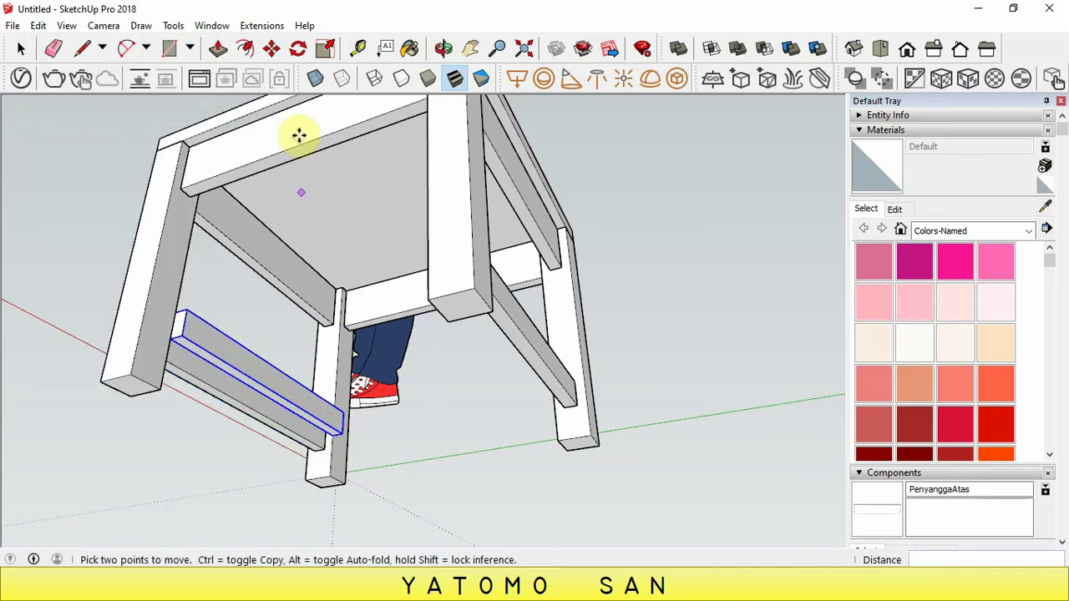
left_click(444, 47)
mouse_move(299, 306)
left_mouse_down()
mouse_move(370, 449)
mouse_move(413, 477)
left_mouse_up()
right_click(358, 389)
left_click(389, 402)
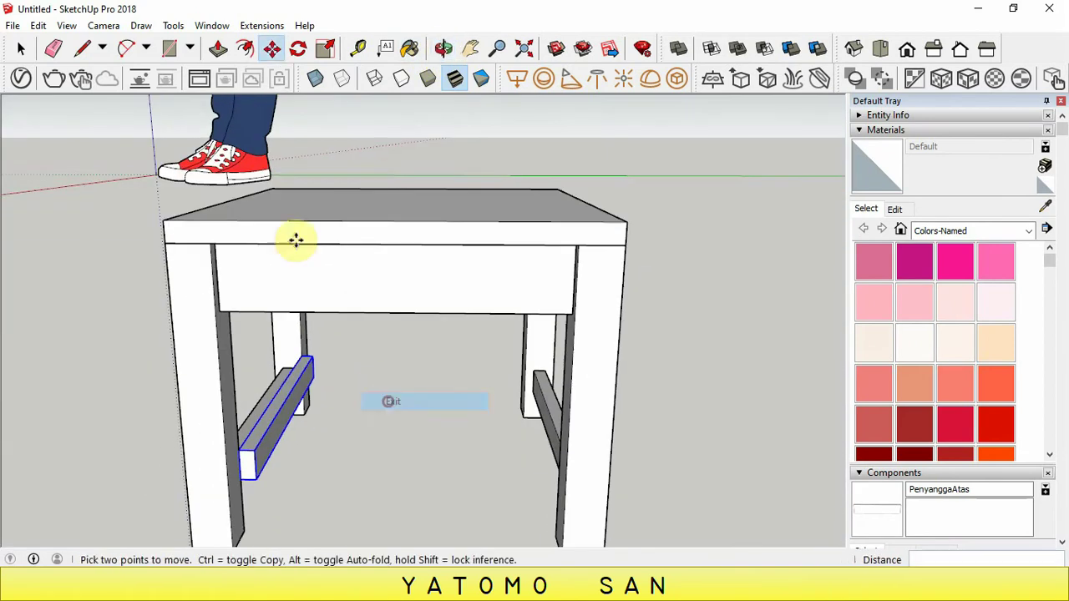
Rotate the third stretcher copy 90° so it lies along the green axis
left_click(299, 48)
scroll(261, 428, "up", 4)
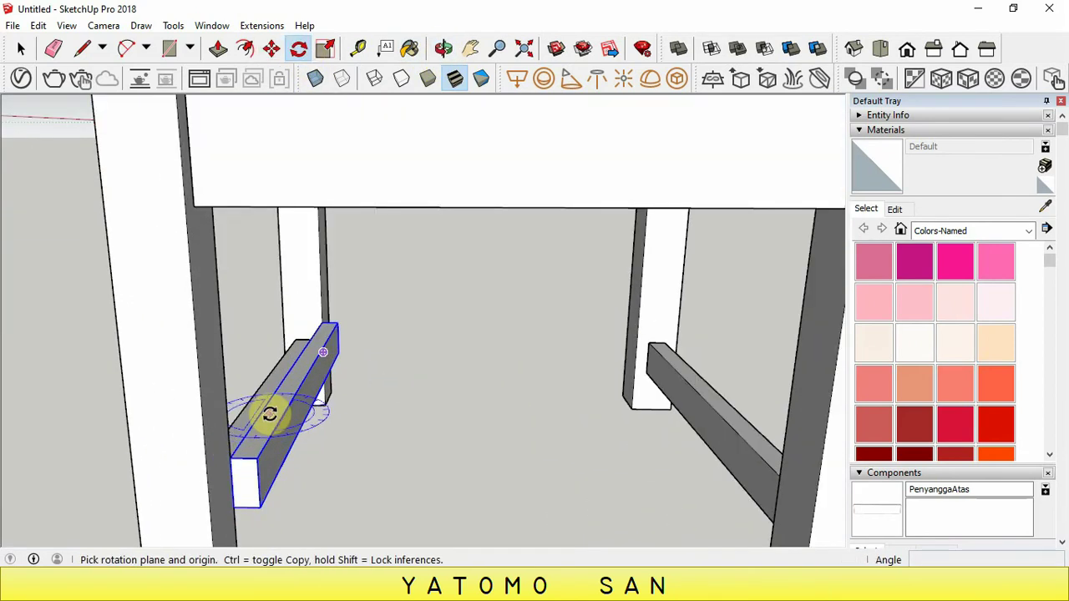
left_click_drag(270, 414, 261, 434)
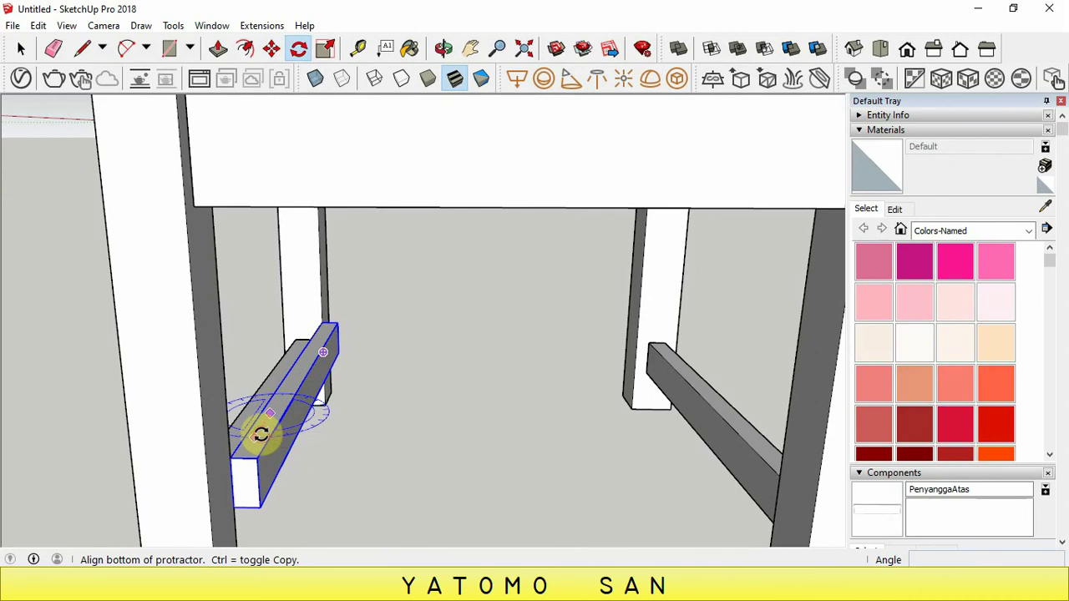
left_click(260, 434)
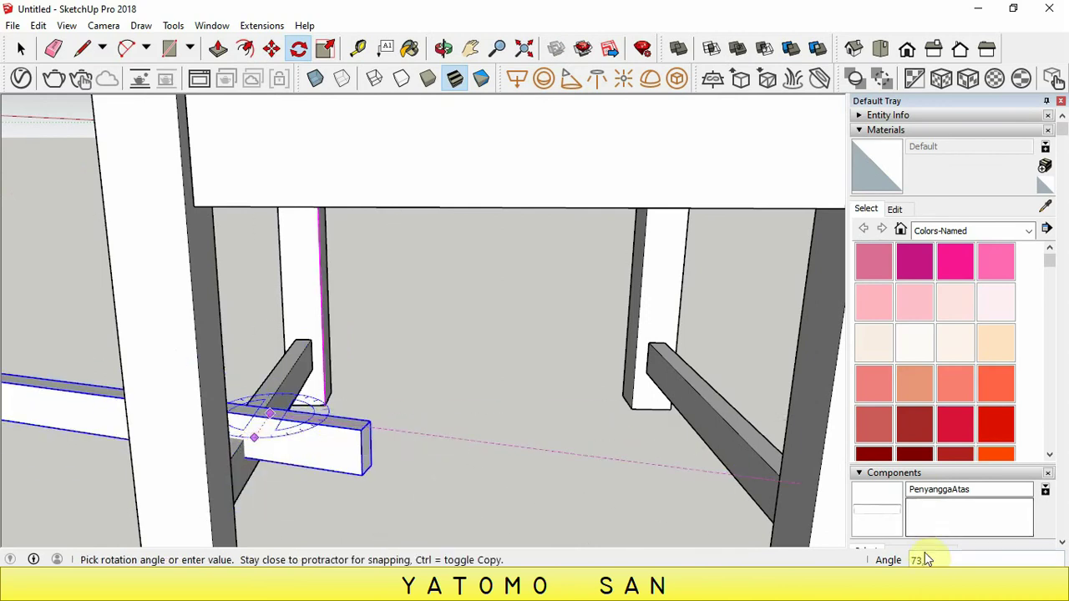
left_click(535, 411)
scroll(350, 360, "down", 3)
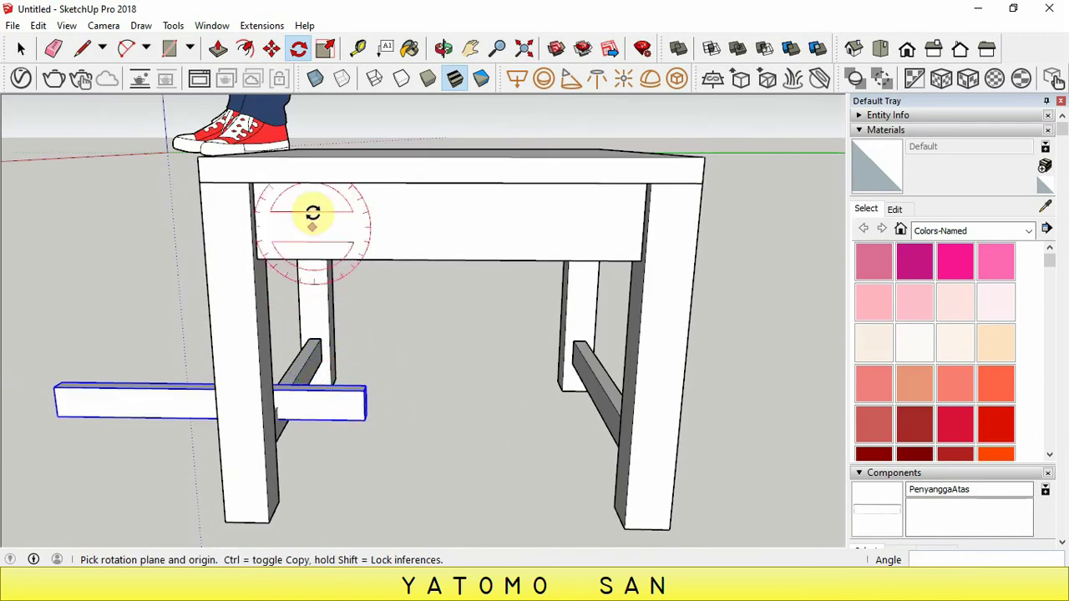
left_click(272, 48)
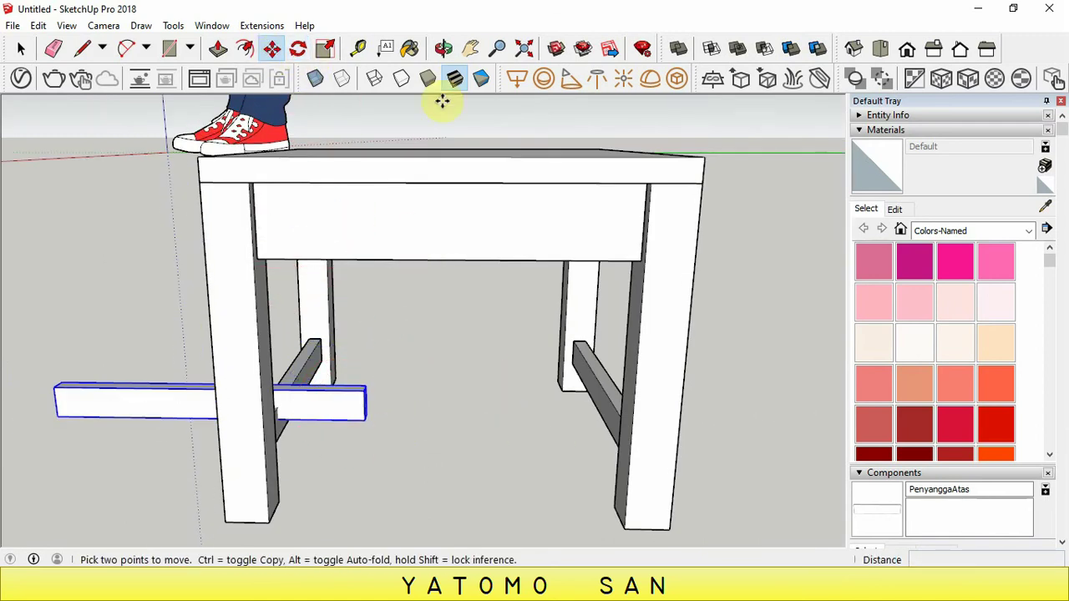
Snap the rotated crossbar against the leg under the tabletop, then shift it 5 cm vertically
left_click(443, 50)
mouse_move(392, 251)
left_mouse_down()
mouse_move(310, 304)
mouse_move(310, 226)
left_mouse_up()
right_click(310, 226)
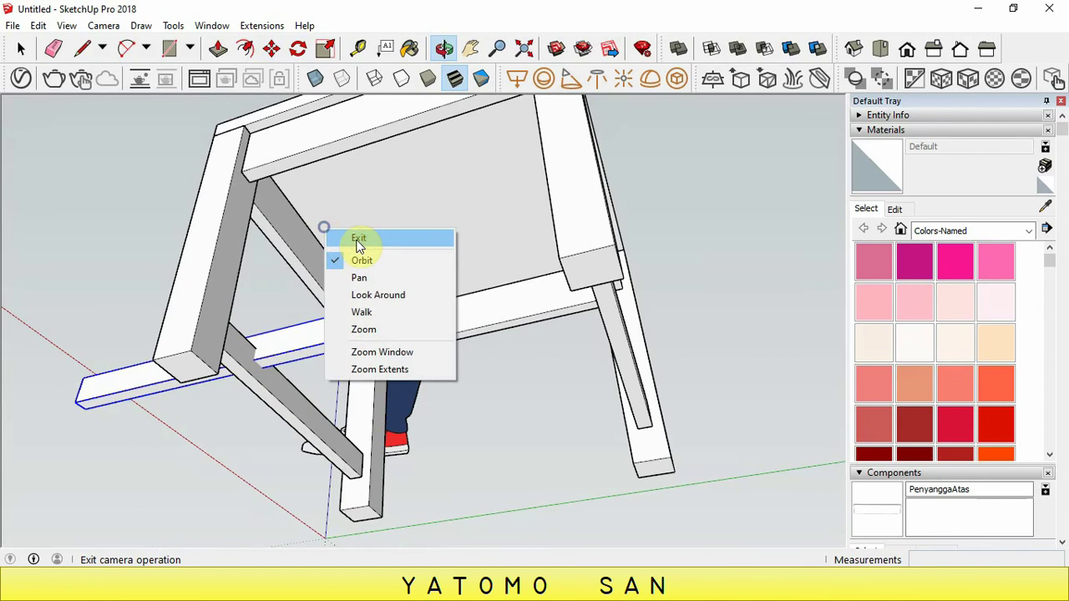
left_click(358, 237)
scroll(336, 349, "up", 4)
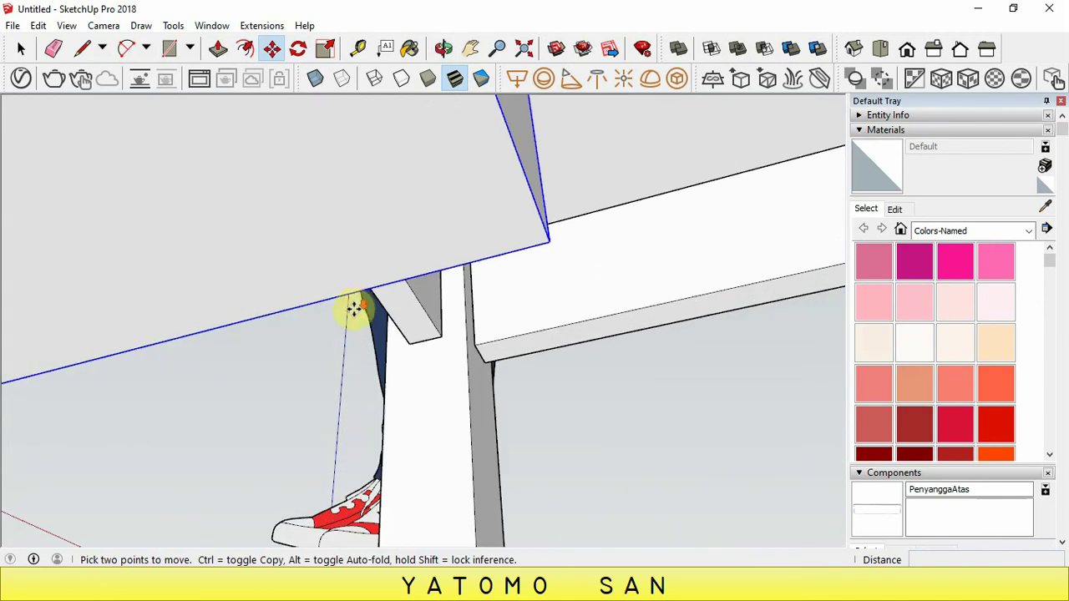
left_click(355, 309)
scroll(358, 263, "down", 3)
scroll(298, 306, "down", 3)
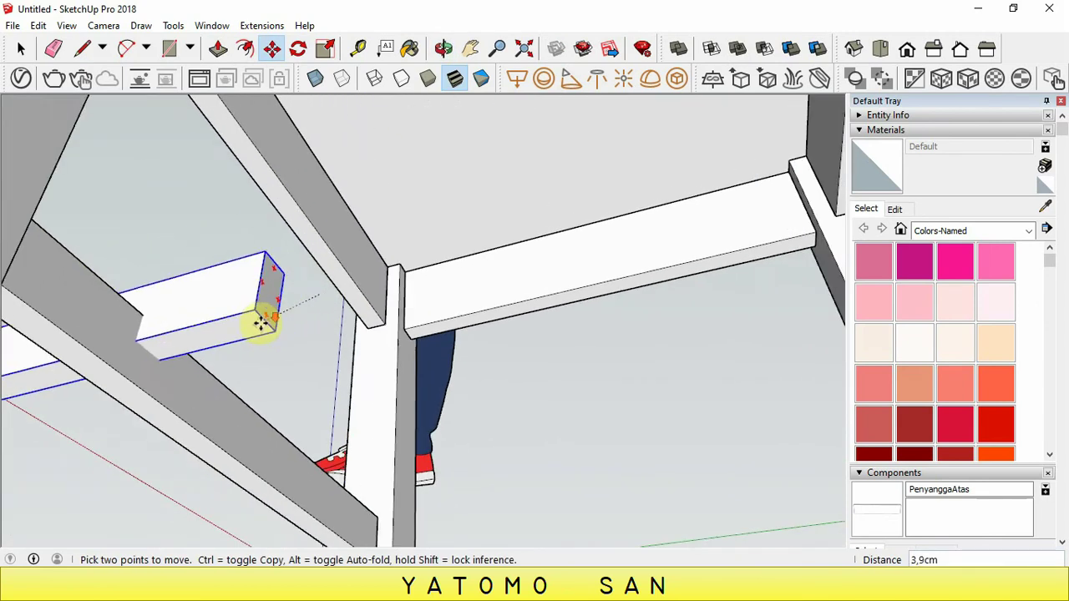
scroll(262, 317, "down", 3)
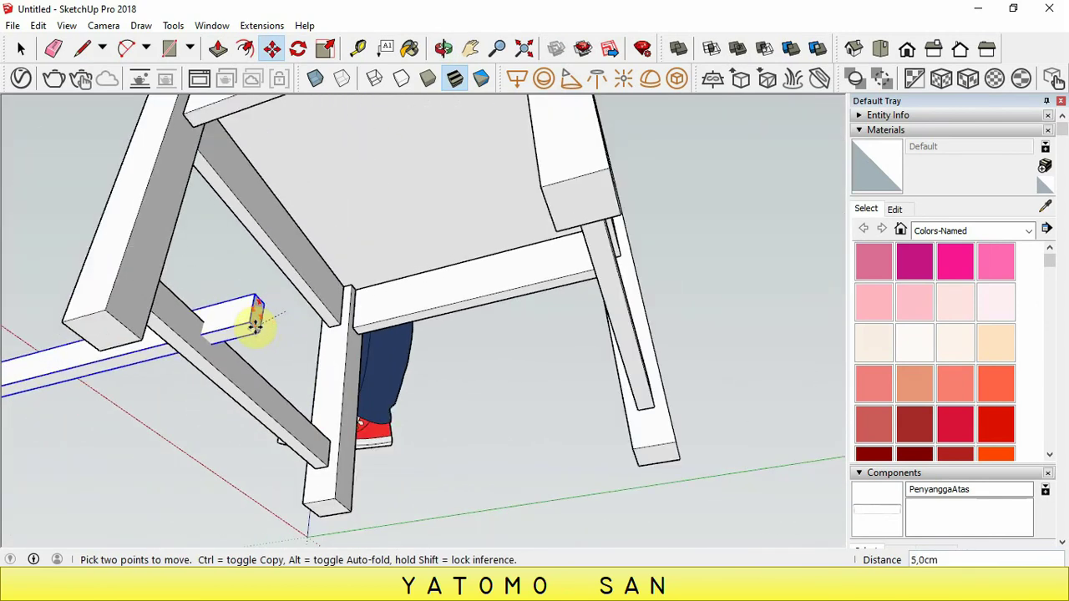
left_click(550, 209)
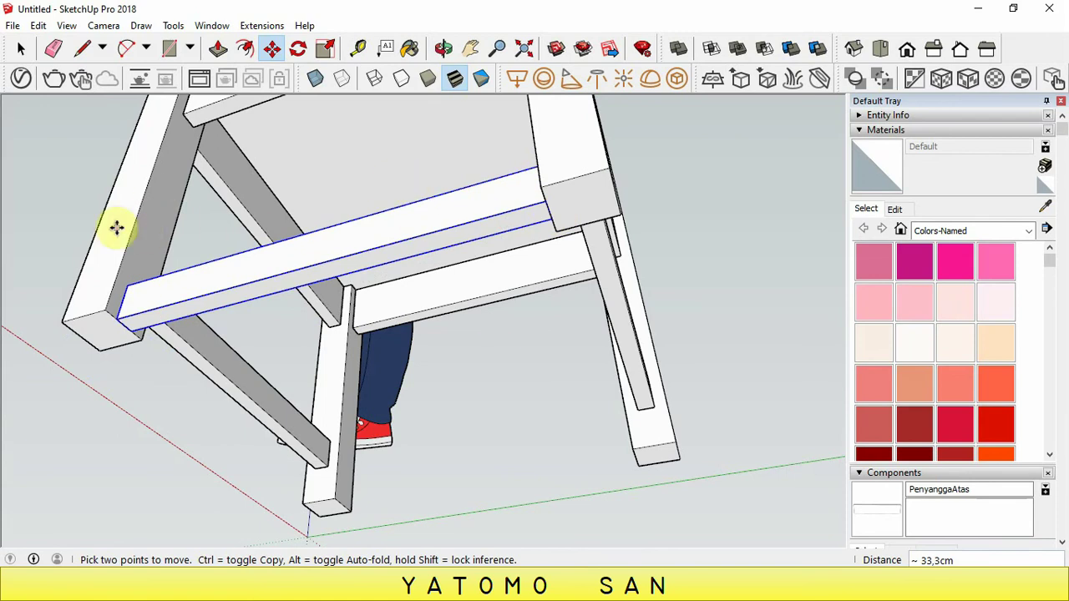
left_click(51, 247)
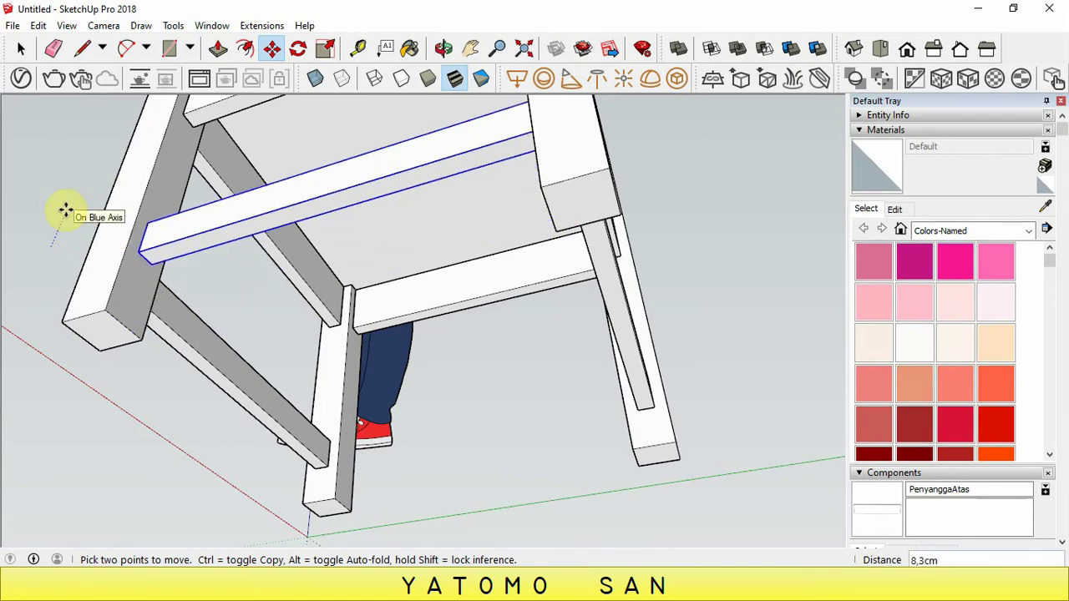
type("5")
key("Return")
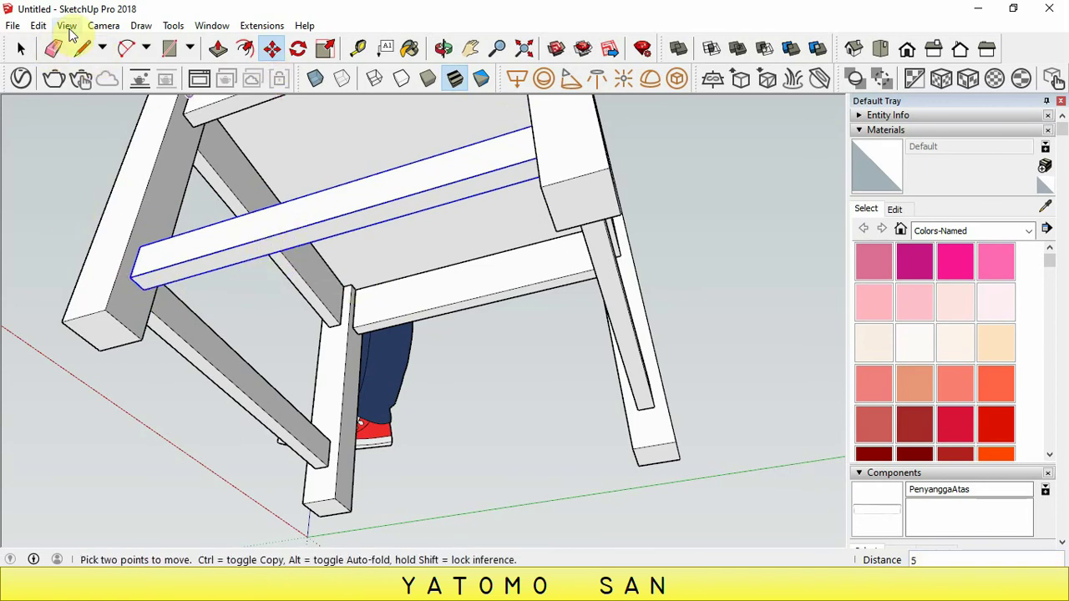
Copy the crossbar and paste it at the bottom of the legs
left_click(38, 26)
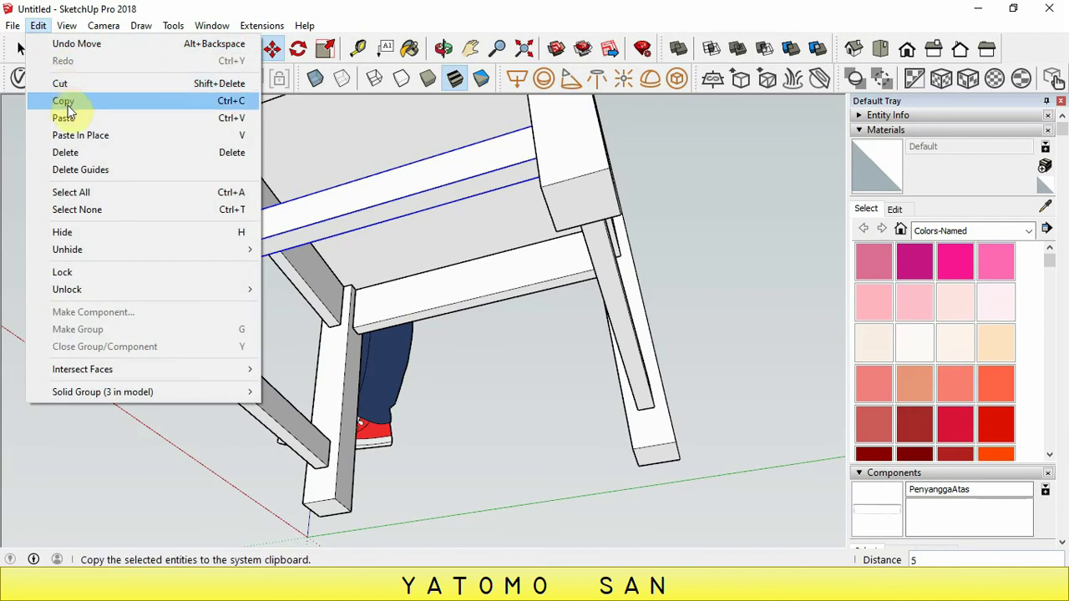
left_click(60, 101)
left_click(38, 26)
left_click(66, 114)
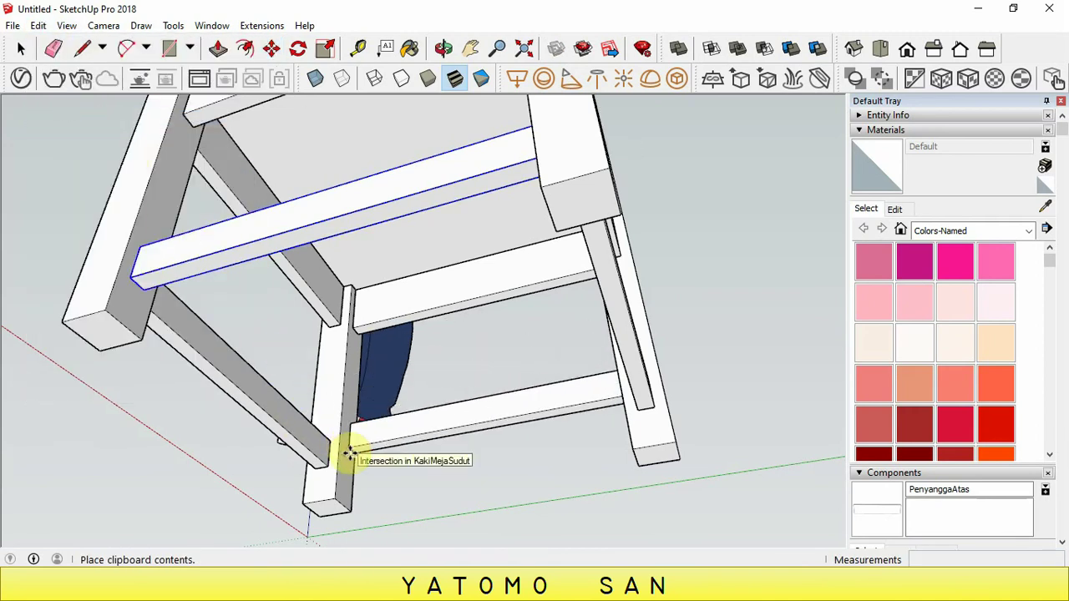
left_click(343, 505)
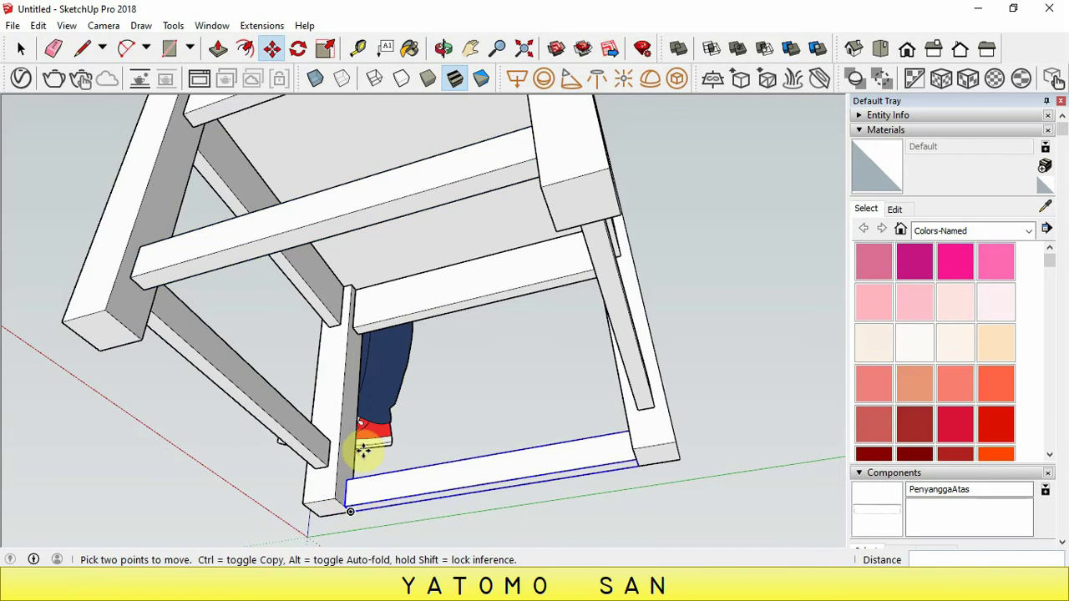
Move the pasted crossbar 5 cm into place between the rear legs
left_click(444, 51)
scroll(411, 406, "up", 2)
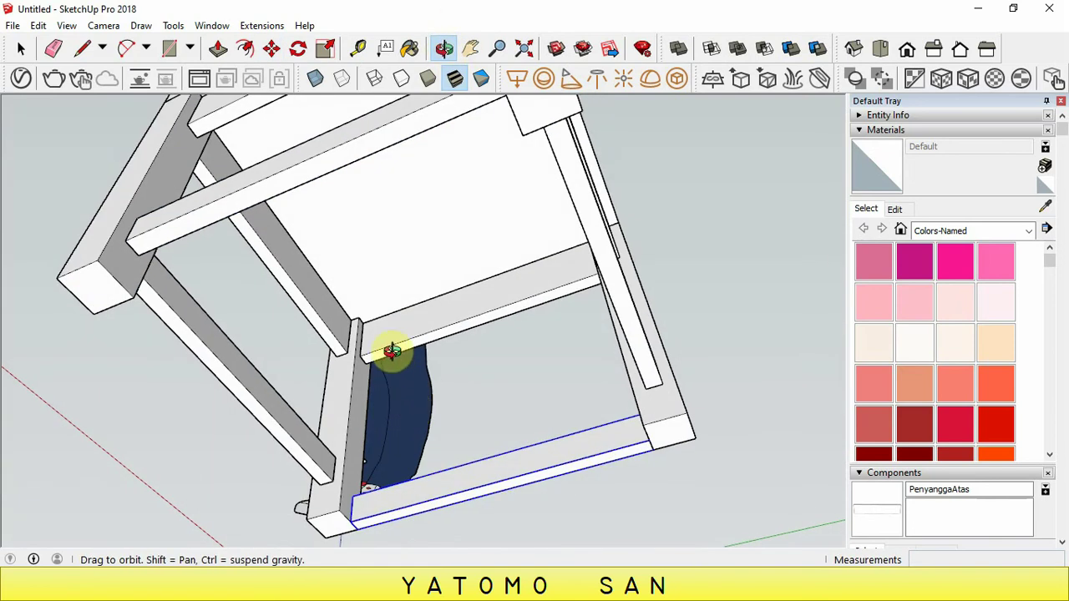
scroll(385, 526, "up", 5)
right_click(356, 480)
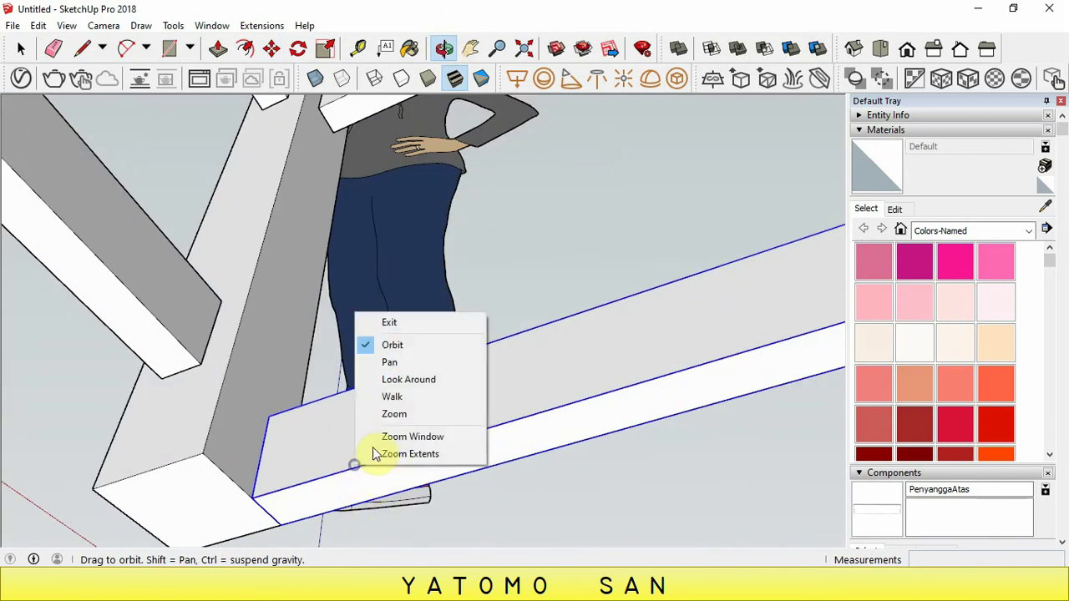
left_click(395, 321)
left_click(266, 511)
type("1,5")
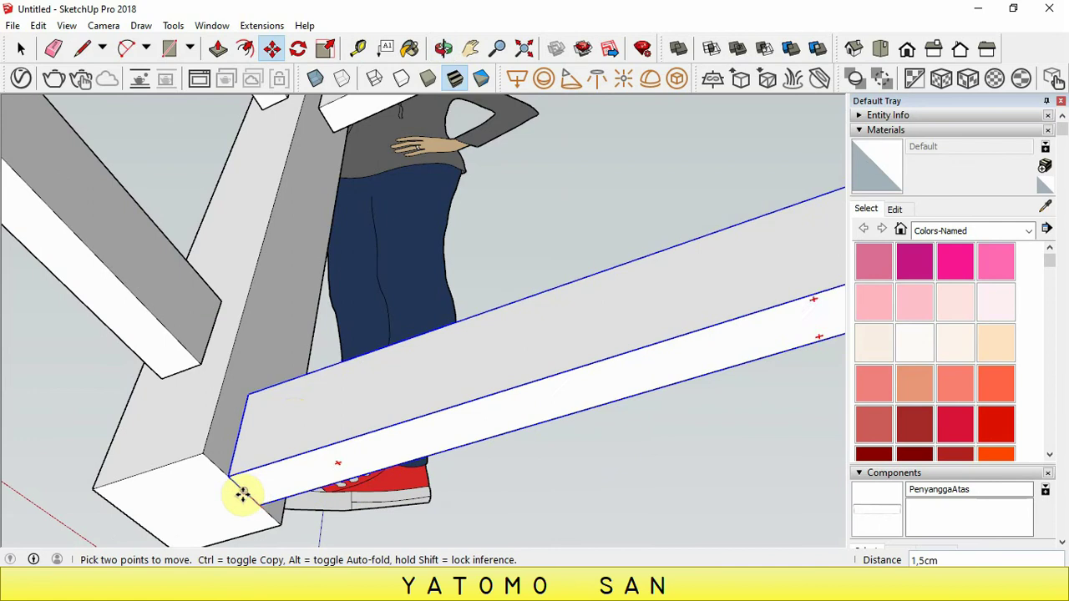
left_click(235, 490)
type("5")
key("Return")
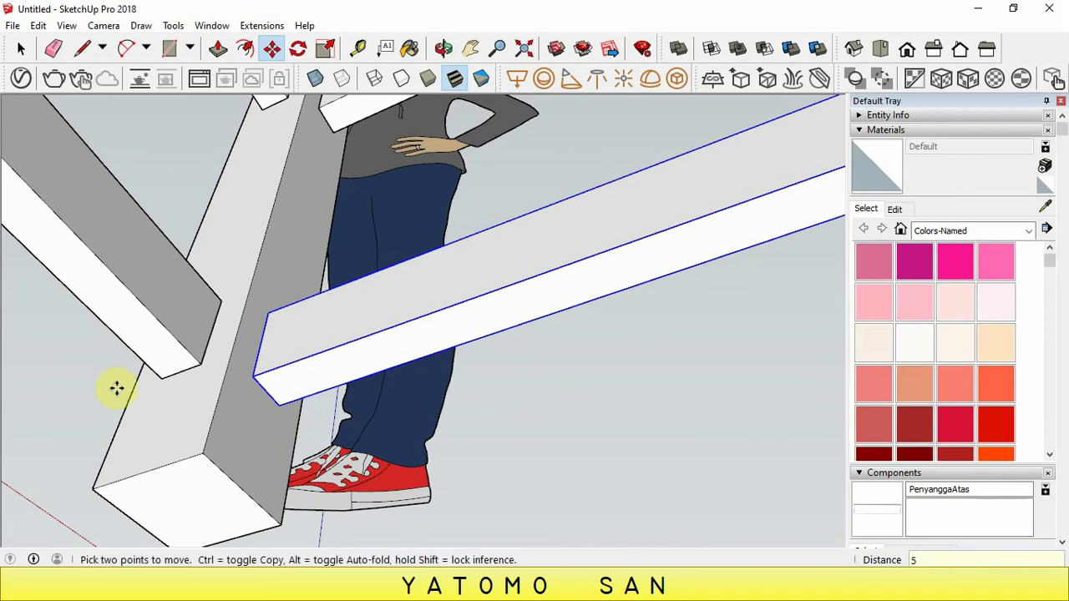
scroll(115, 382, "down", 5)
scroll(179, 346, "down", 4)
scroll(459, 303, "down", 2)
scroll(363, 217, "up", 2)
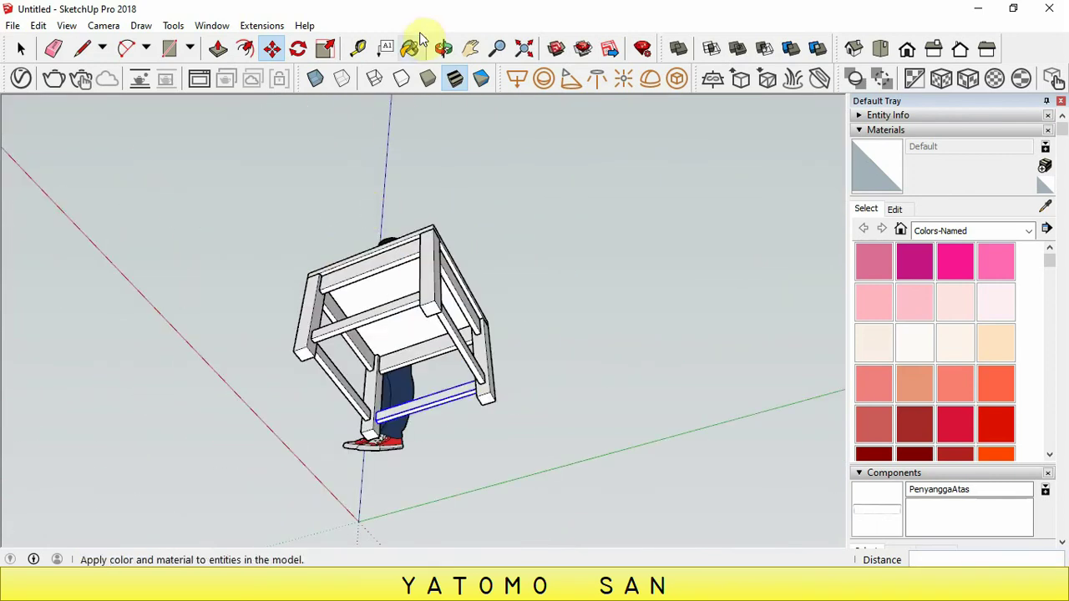
Compare with the reference drawing in Photos, then orbit the model to a frontal side view
left_click(517, 522)
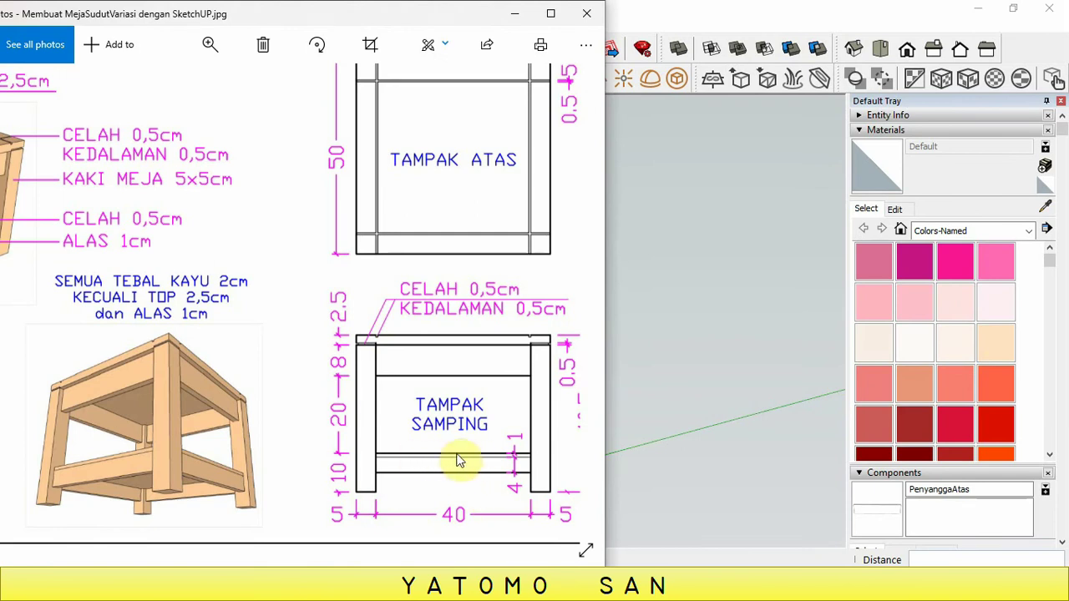
left_click(680, 149)
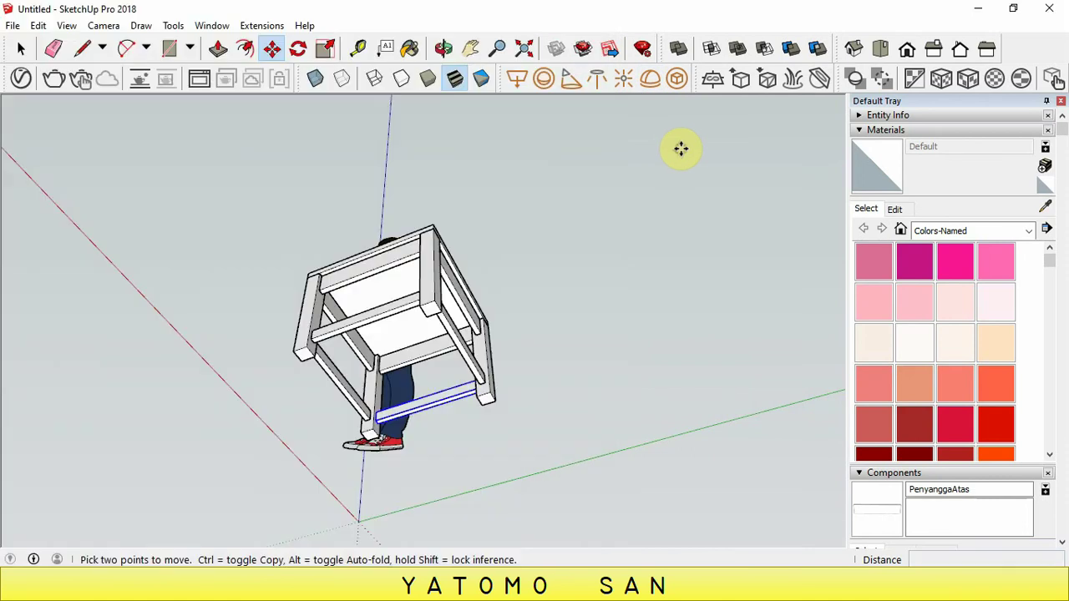
left_click(21, 48)
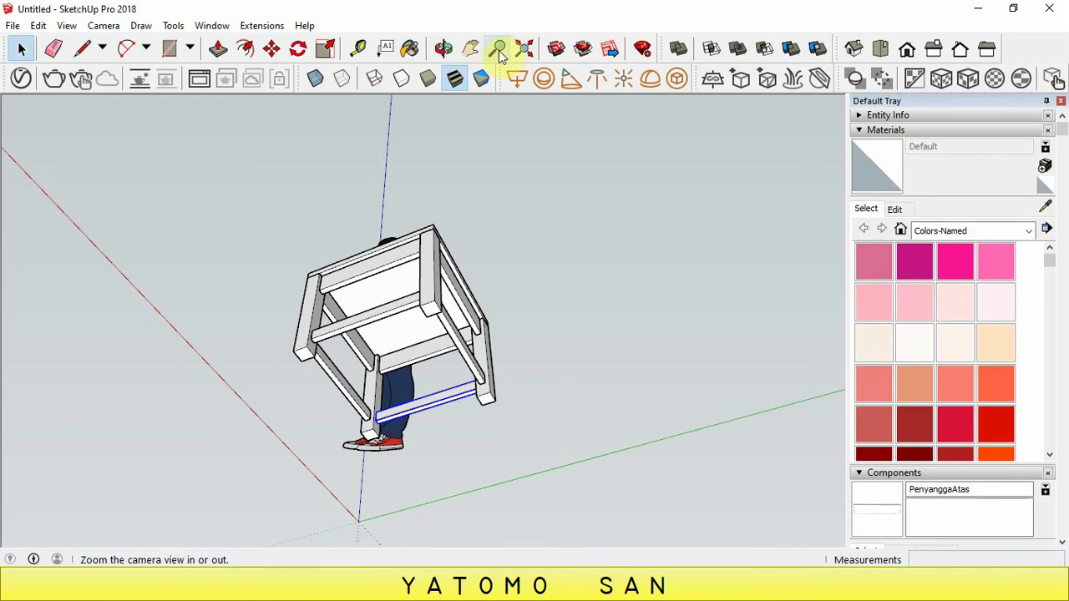
left_click(443, 48)
mouse_move(473, 256)
left_mouse_down()
mouse_move(382, 477)
mouse_move(354, 334)
left_mouse_up()
left_click_drag(331, 370, 356, 368)
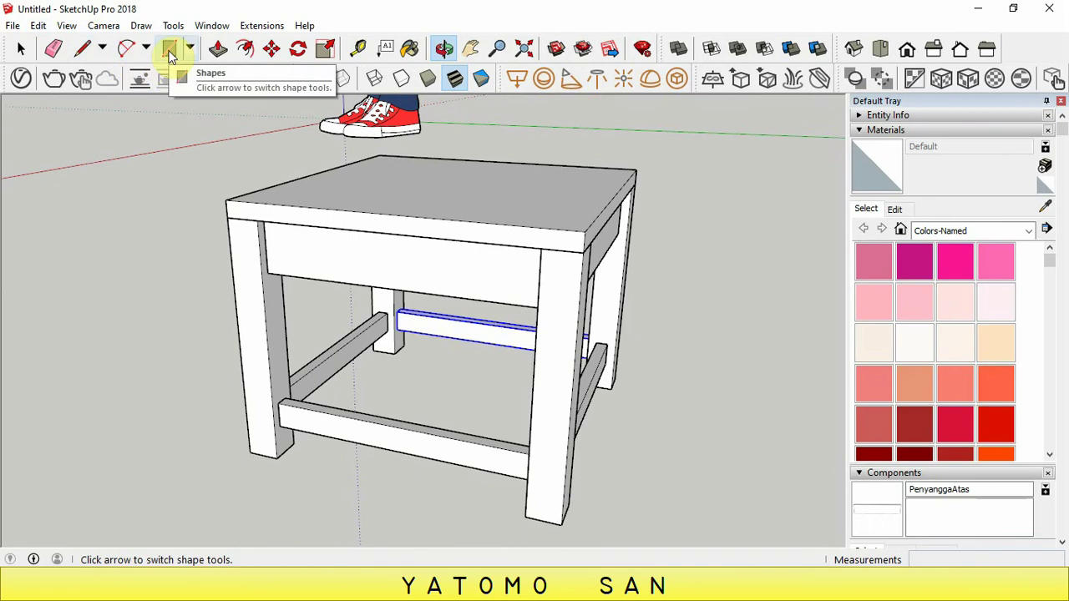
Draw a line from the lower crossbar's corner along the front stretcher's top to the leg
left_click(83, 50)
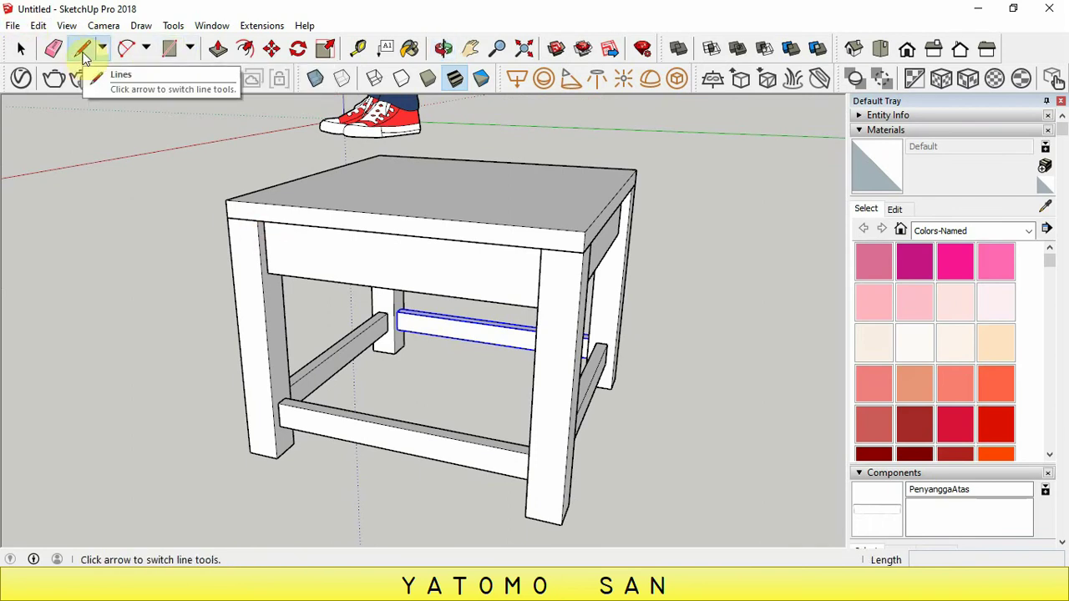
scroll(299, 401, "up", 1)
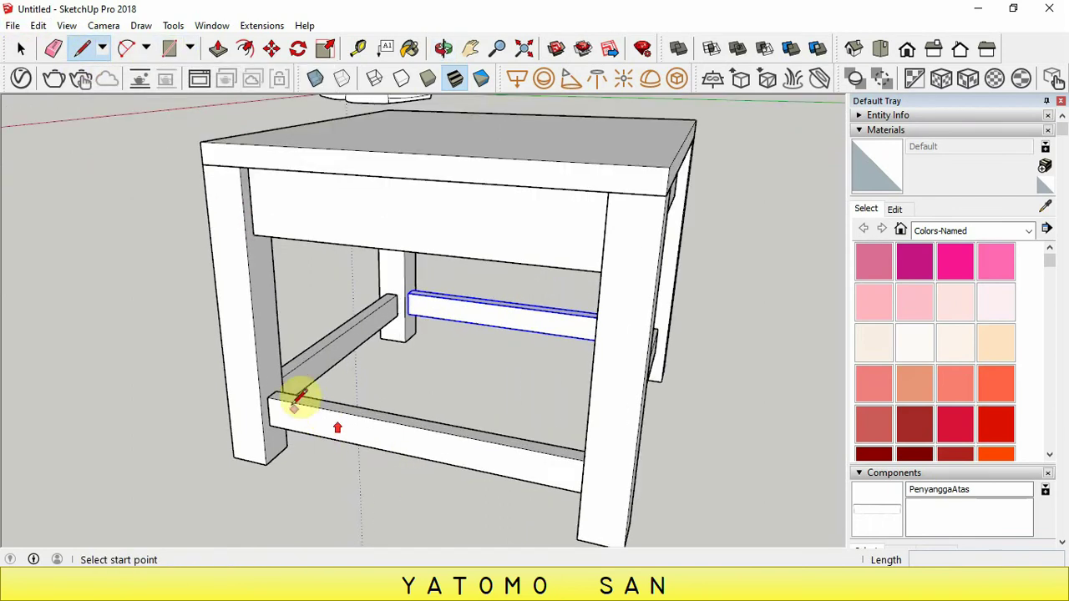
scroll(276, 393, "up", 3)
left_click(259, 396)
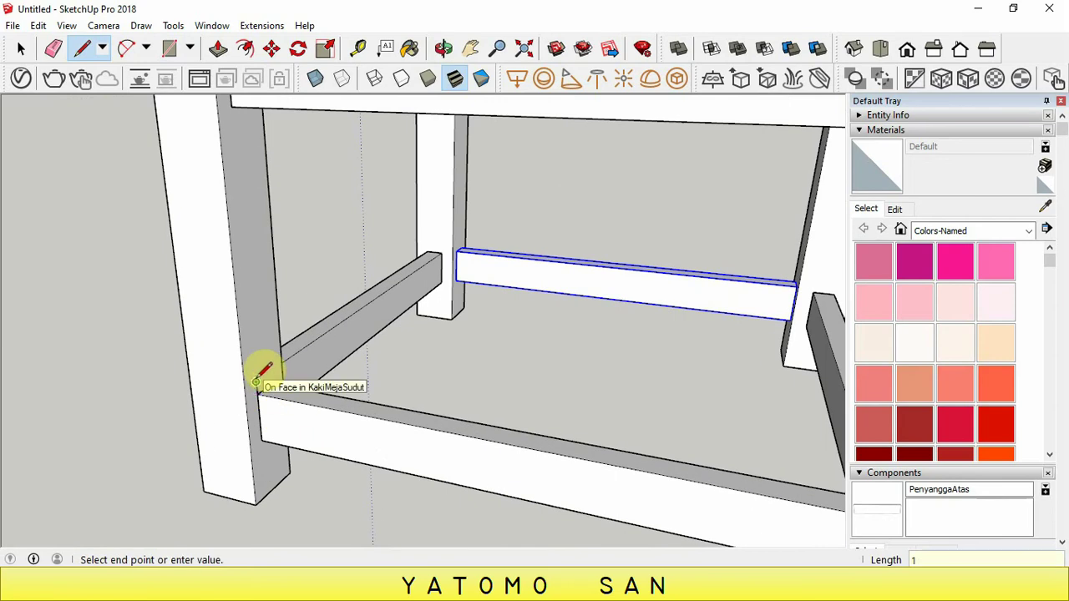
scroll(303, 371, "down", 3)
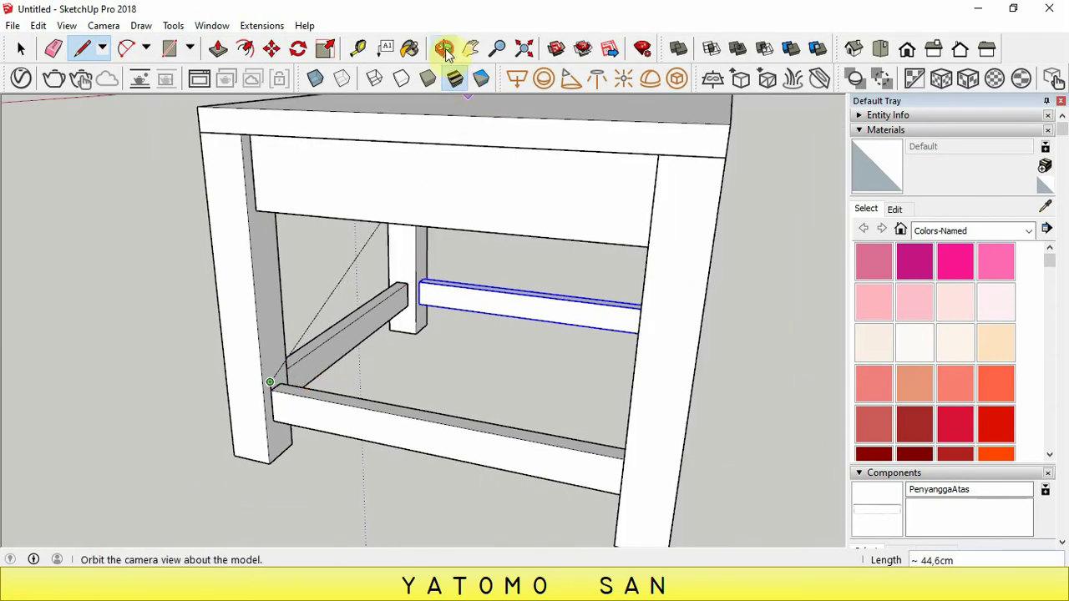
mouse_move(585, 275)
middle_mouse_down()
mouse_move(640, 284)
mouse_move(727, 267)
middle_mouse_up()
right_click(741, 275)
key("Escape")
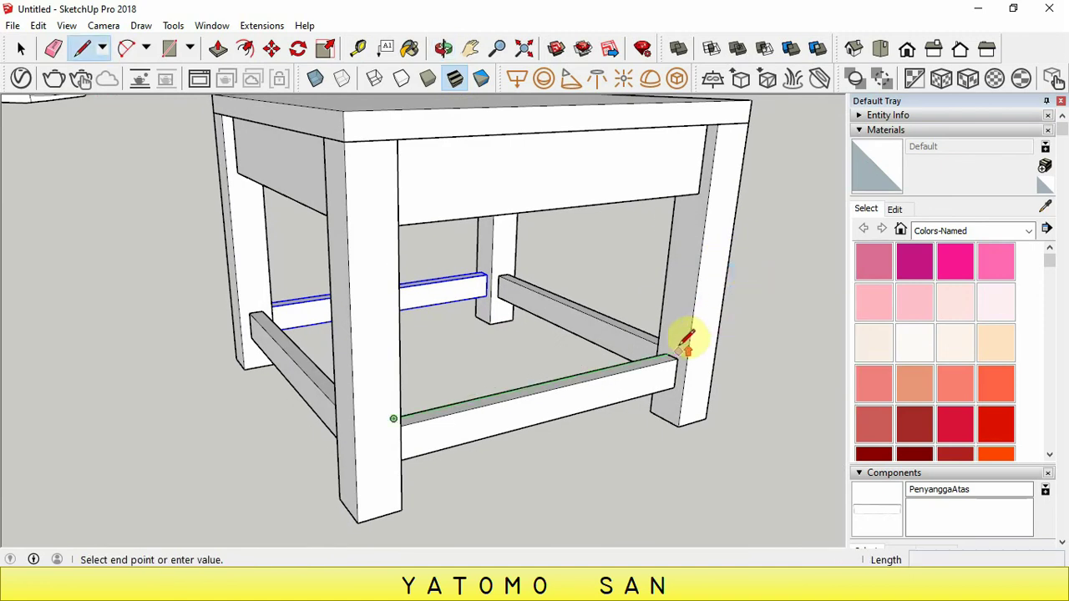
scroll(685, 343, "up", 3)
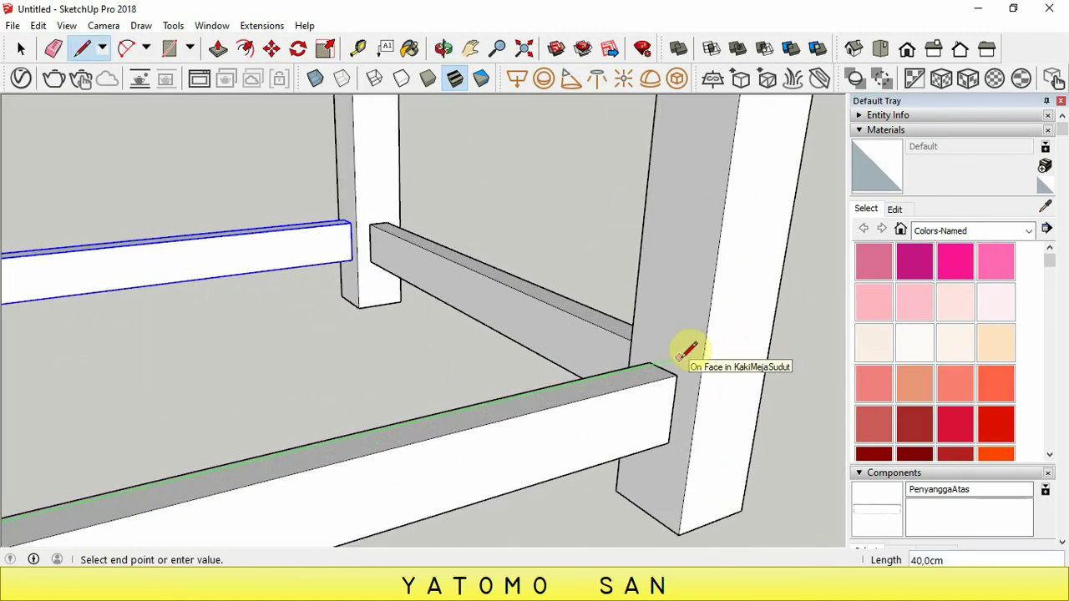
left_click(679, 358)
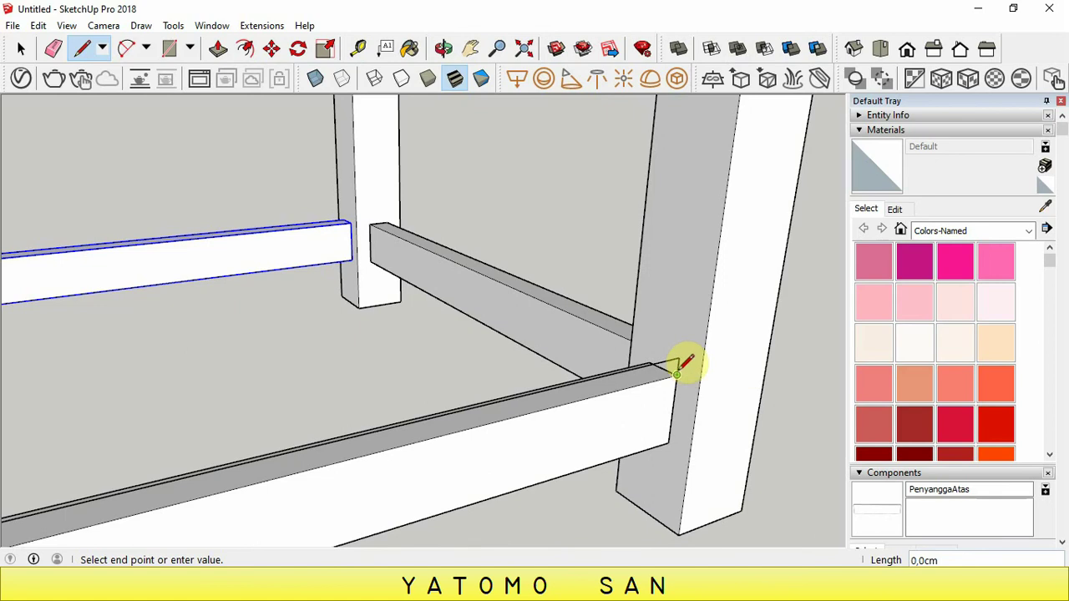
Draw a second 40 cm line between the rail ends so the shelf face closes
left_click(444, 49)
mouse_move(663, 297)
left_mouse_down()
mouse_move(484, 174)
mouse_move(520, 215)
mouse_move(670, 255)
left_mouse_up()
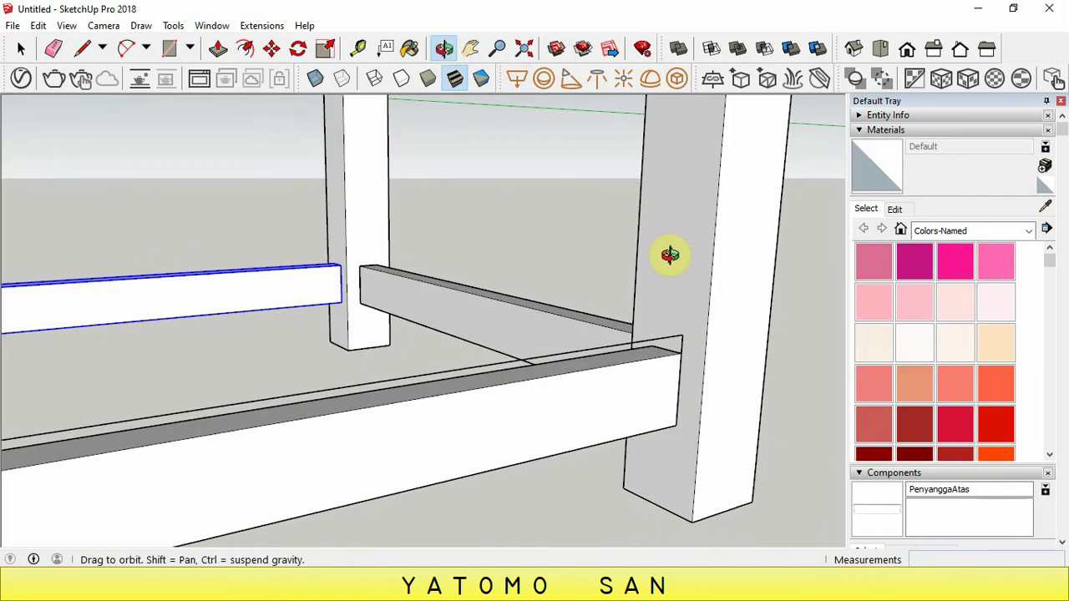
left_click_drag(568, 204, 601, 201)
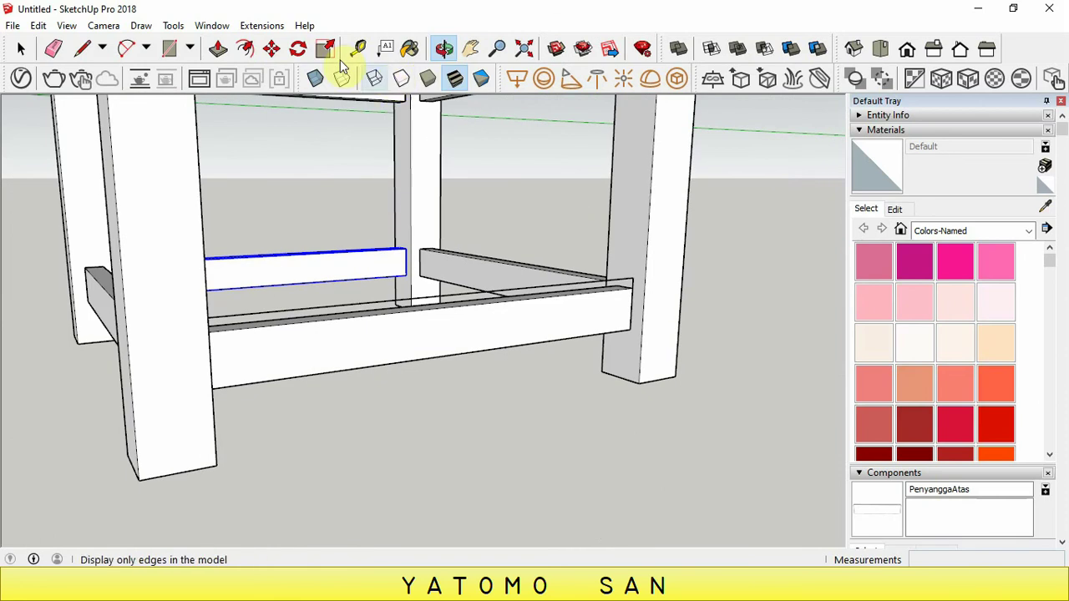
left_click(88, 55)
left_click(633, 287)
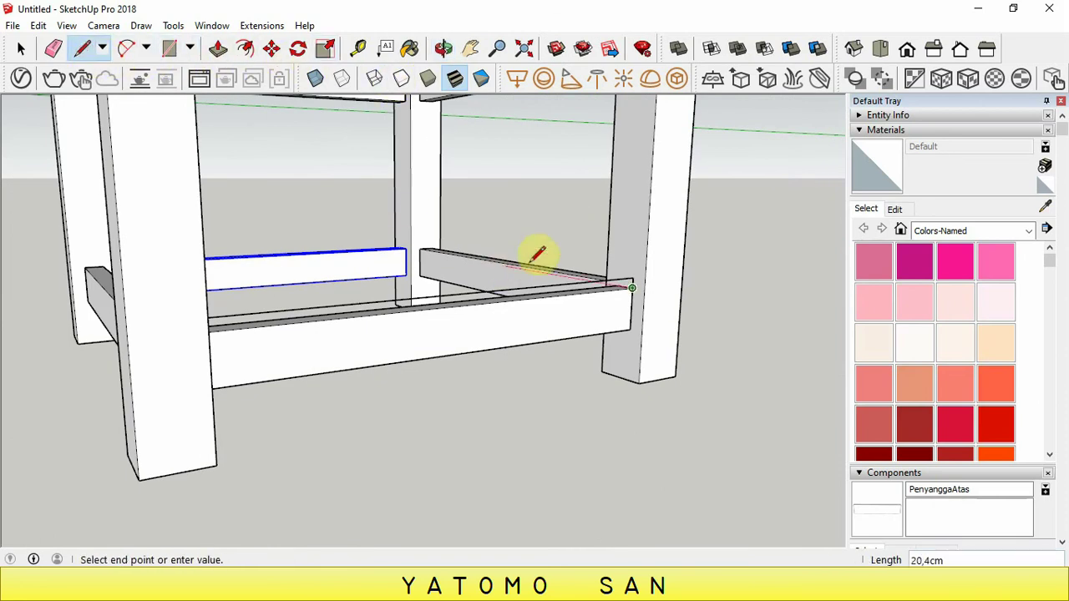
left_click(442, 48)
left_click_drag(340, 270, 239, 287)
right_click(156, 309)
left_click(185, 315)
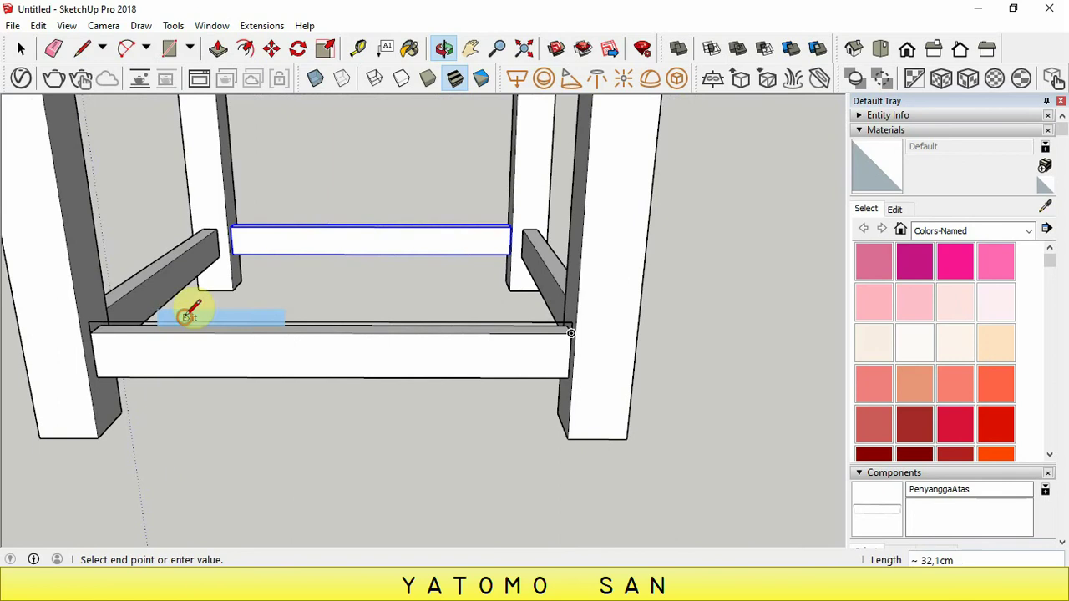
left_click(95, 328)
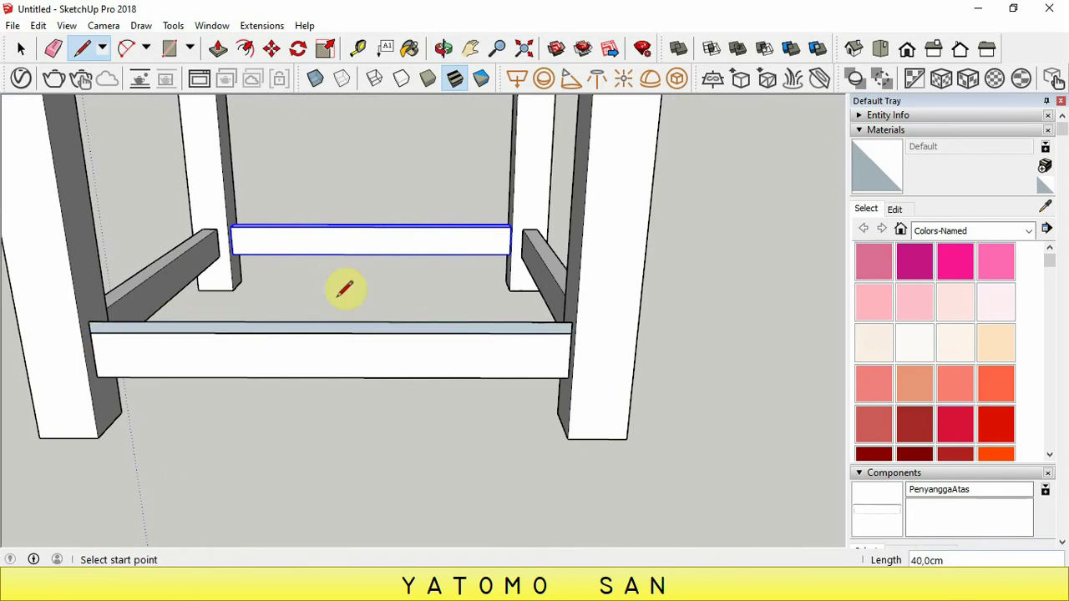
scroll(89, 310, "up", 1)
scroll(92, 315, "up", 1)
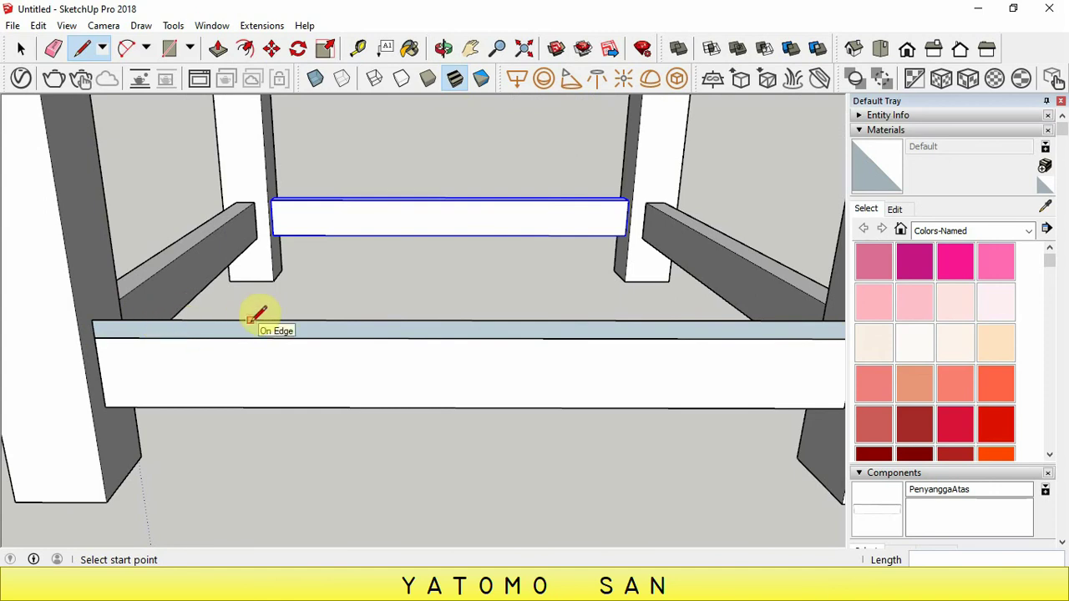
Push/Pull the new shelf face up into a thick slab
left_click(219, 52)
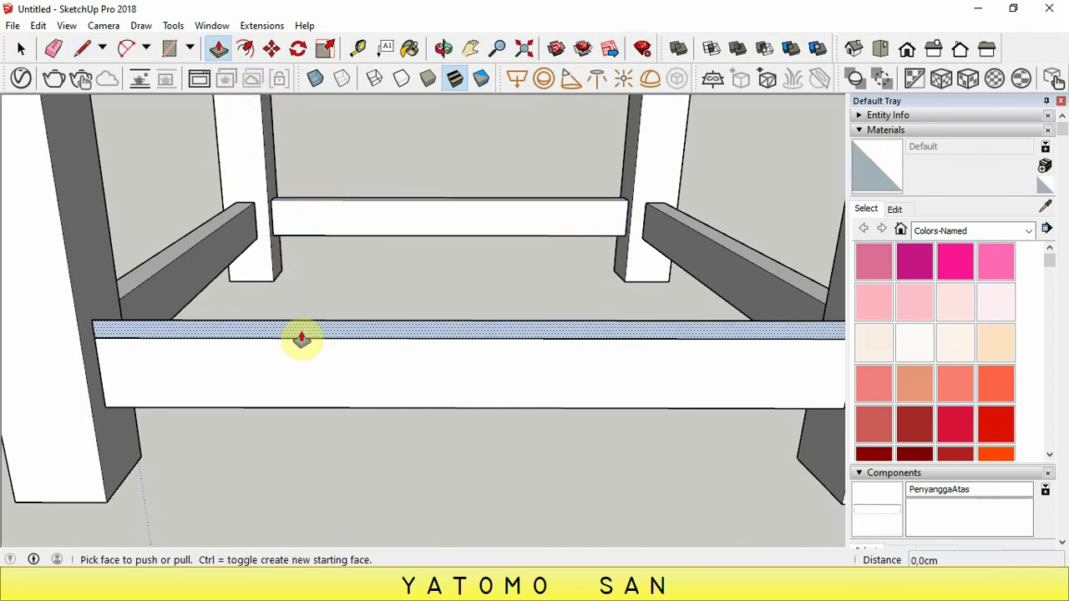
mouse_move(302, 338)
left_mouse_down()
mouse_move(346, 126)
mouse_move(362, 201)
mouse_move(525, 208)
mouse_move(282, 191)
mouse_move(590, 237)
mouse_move(411, 187)
mouse_move(382, 124)
mouse_move(468, 129)
left_mouse_up()
left_click(444, 47)
right_click(473, 132)
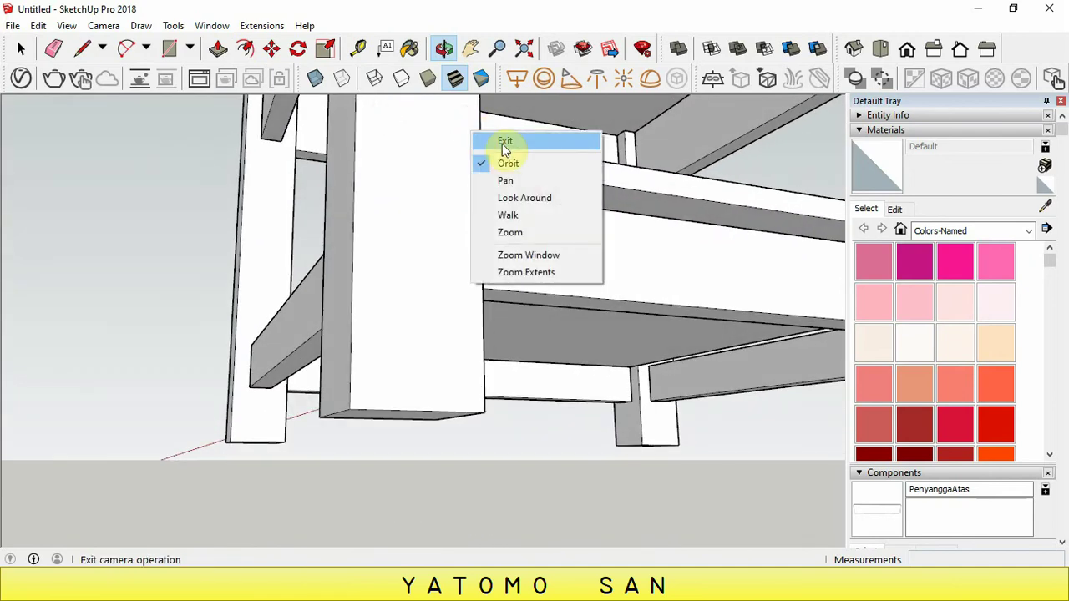
left_click(502, 142)
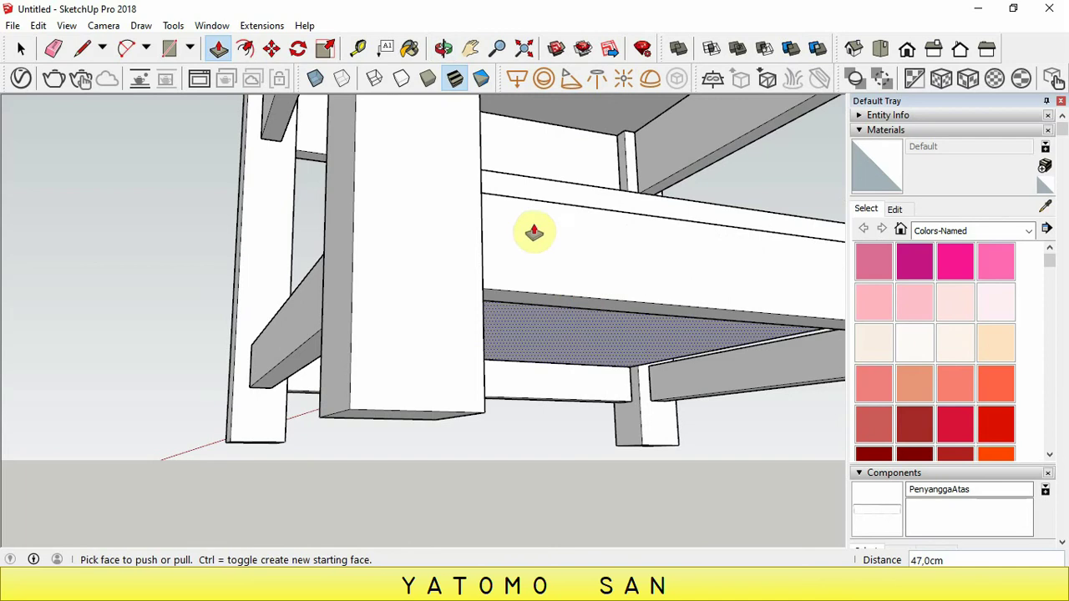
From beneath the table, Push/Pull the stretcher's underside face 3,5cm
left_click(444, 47)
mouse_move(359, 226)
left_mouse_down()
mouse_move(352, 242)
mouse_move(441, 334)
mouse_move(365, 260)
left_mouse_up()
right_click(252, 140)
left_click(273, 149)
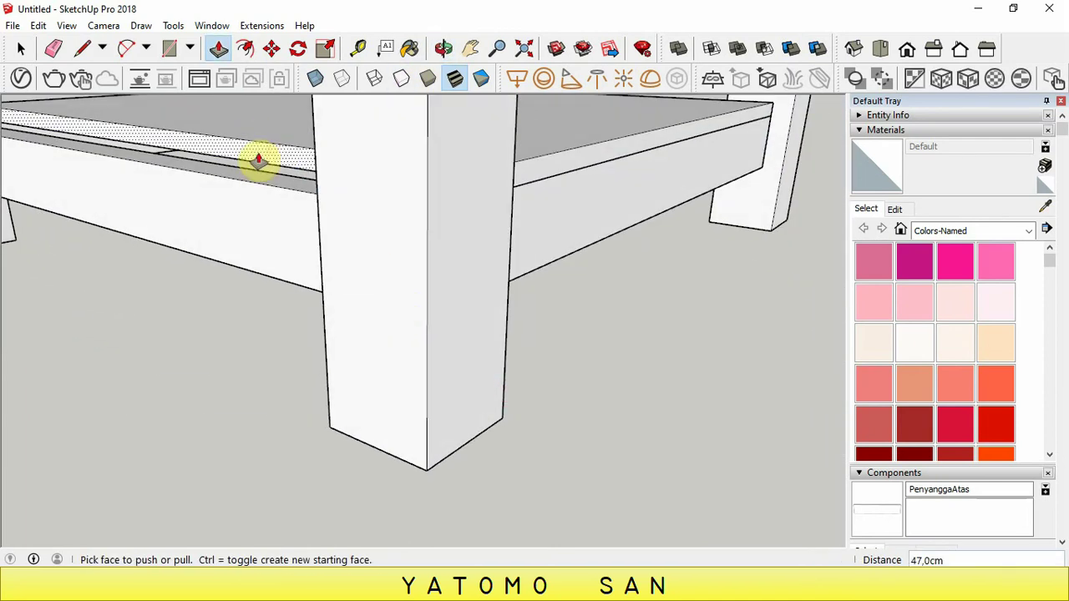
left_click(258, 167)
left_click(293, 287)
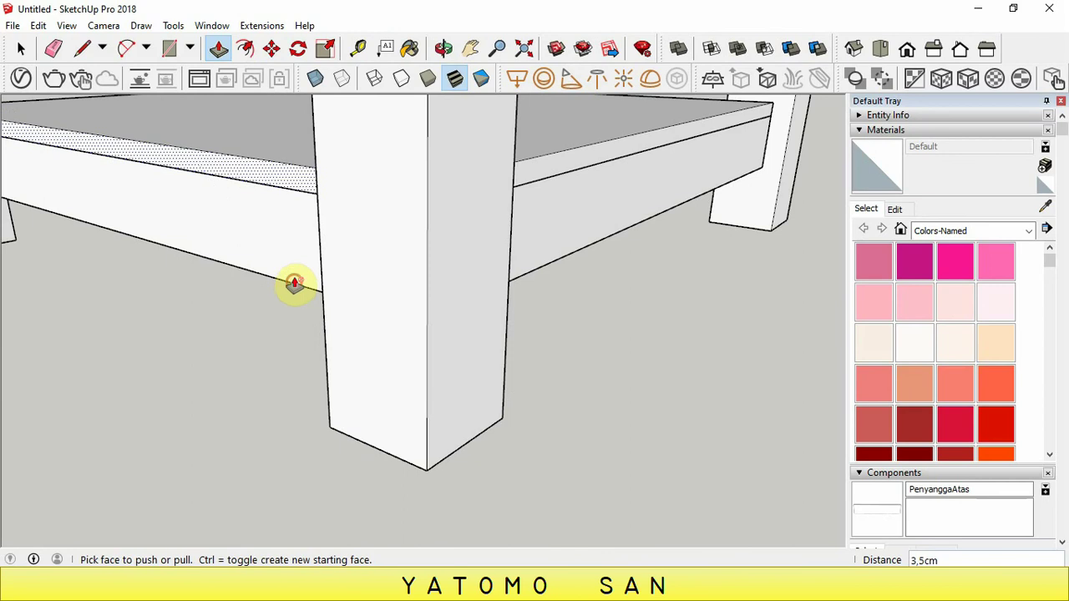
Push the shelf rail face out 3,5cm, then view the whole table
left_click(443, 47)
mouse_move(591, 233)
left_mouse_down()
mouse_move(390, 204)
mouse_move(286, 208)
mouse_move(468, 223)
left_mouse_up()
scroll(469, 223, "up", 3)
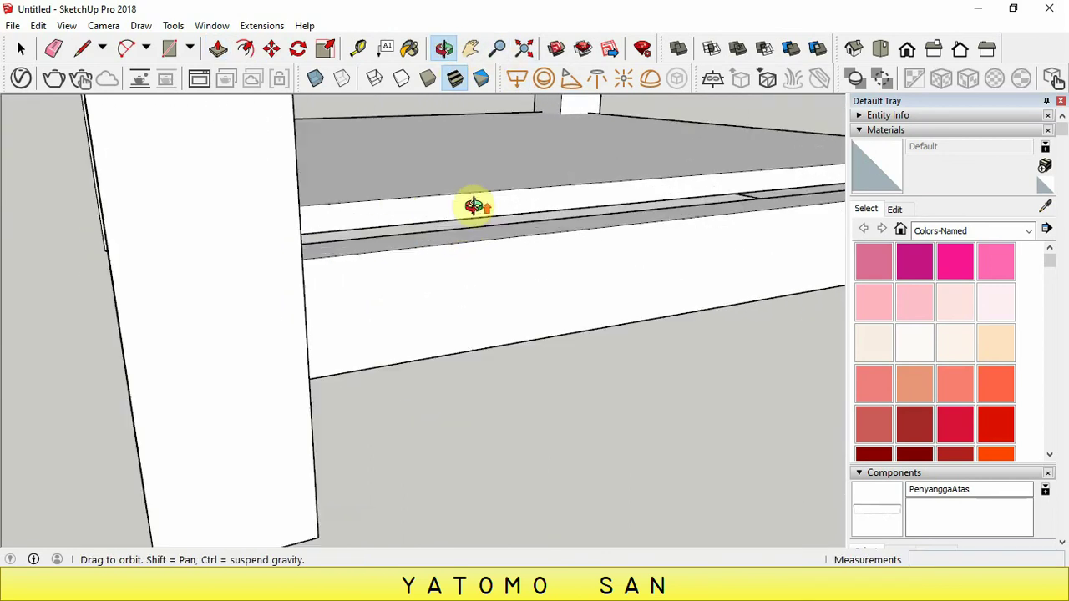
right_click(475, 208)
key("p")
left_click(497, 221)
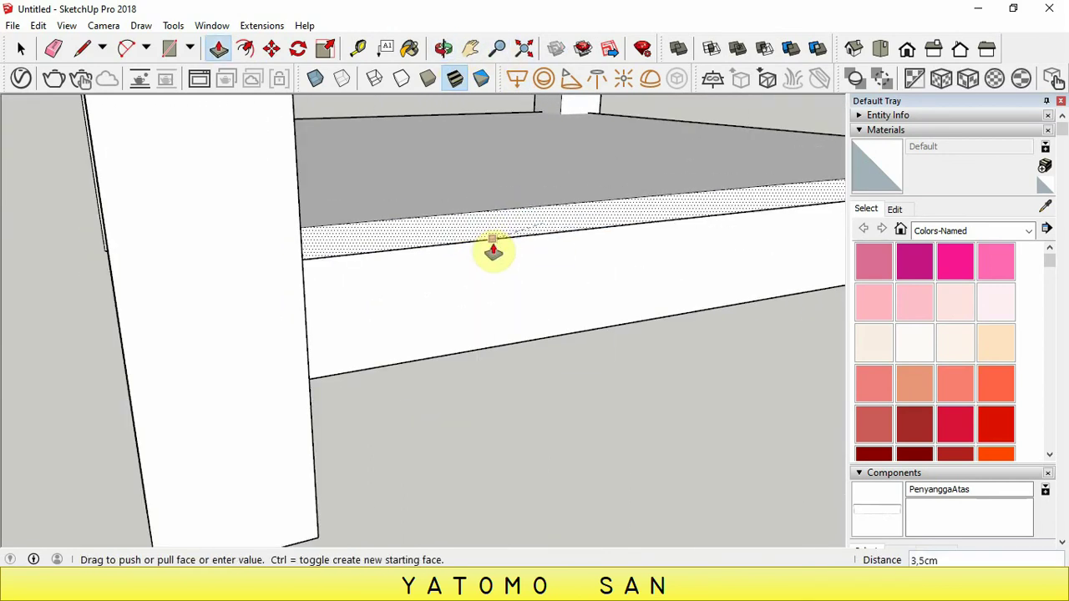
left_click(490, 250)
scroll(430, 310, "down", 4)
scroll(422, 316, "down", 2)
scroll(422, 315, "down", 3)
middle_click_drag(422, 316, 394, 172)
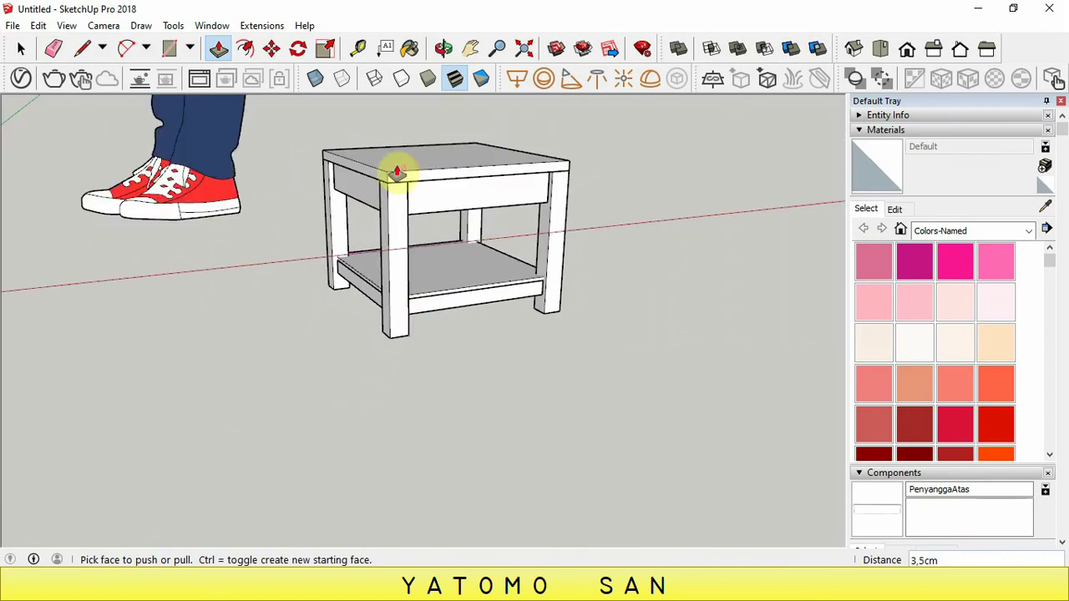
scroll(417, 148, "up", 2)
scroll(441, 139, "up", 2)
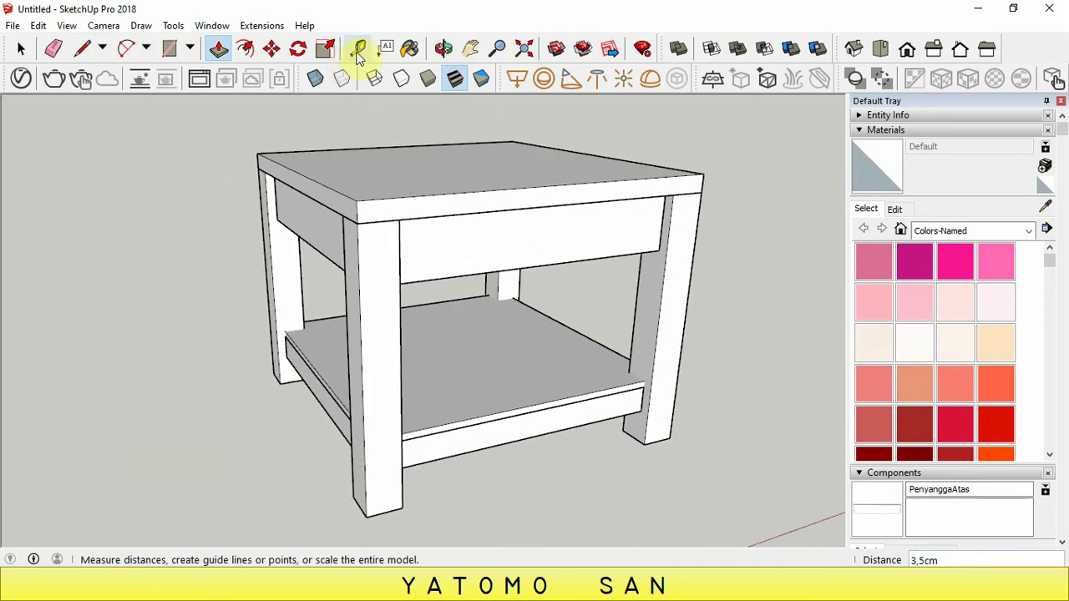
left_click(443, 47)
left_click_drag(401, 177, 417, 209)
right_click(418, 209)
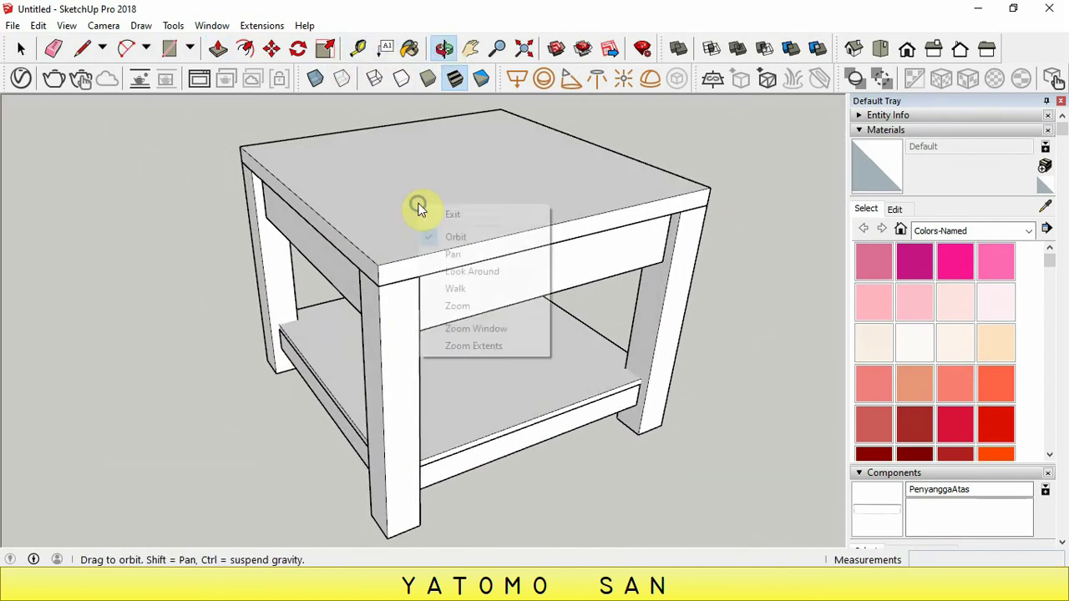
left_click(437, 217)
key("p")
key("alt+Tab")
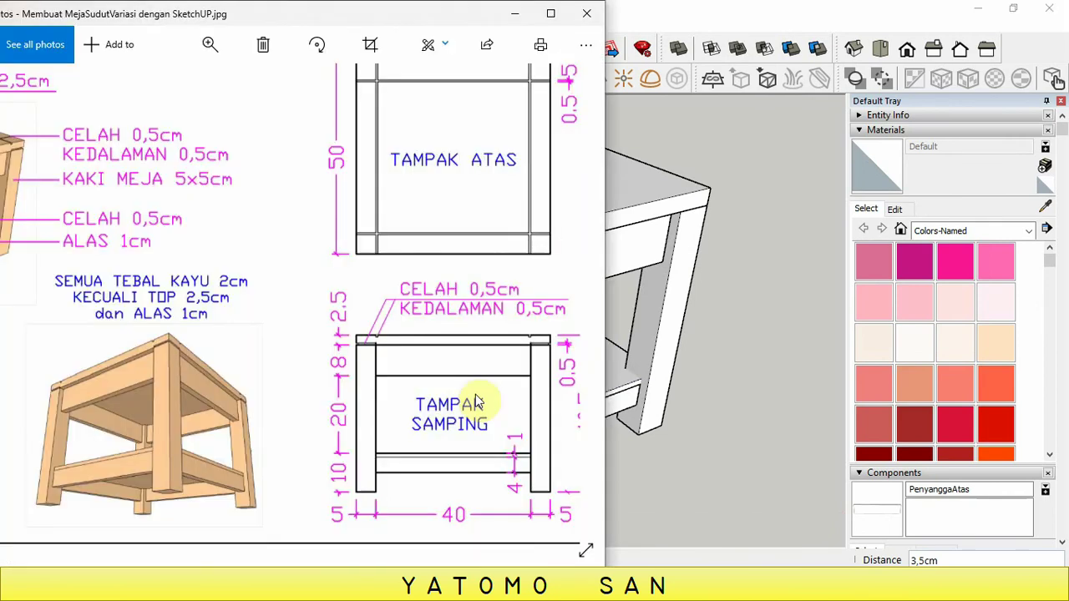
left_click_drag(409, 302, 411, 350)
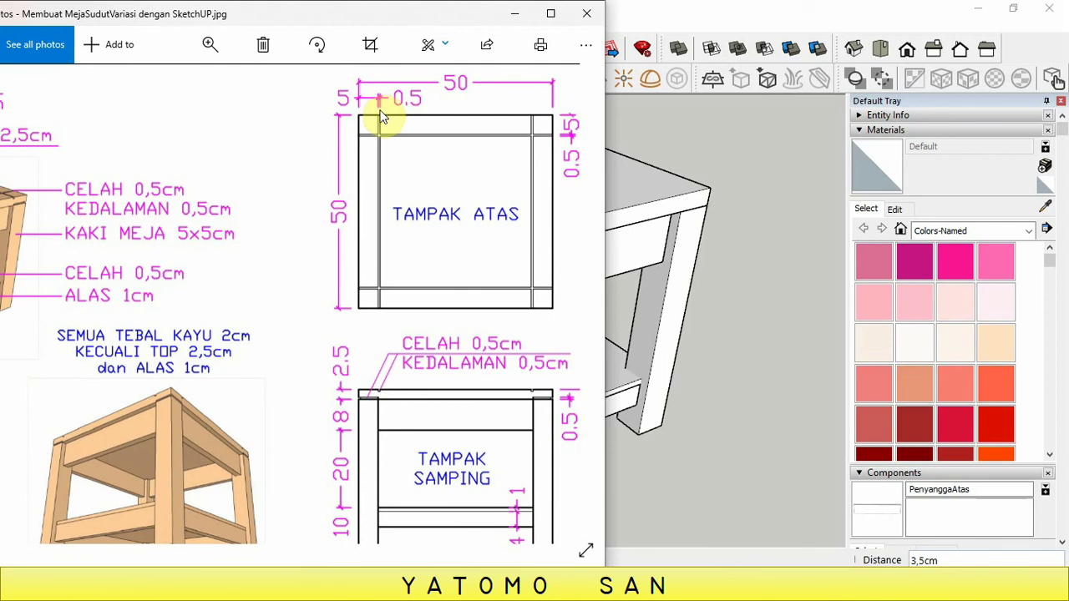
left_click_drag(306, 231, 561, 298)
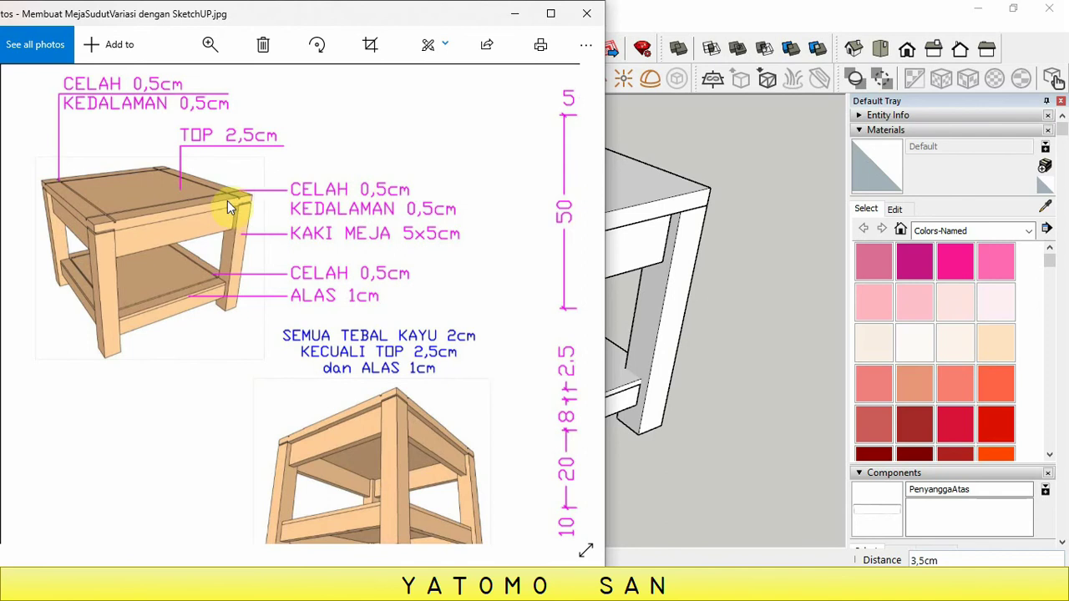
scroll(234, 193, "up", 3)
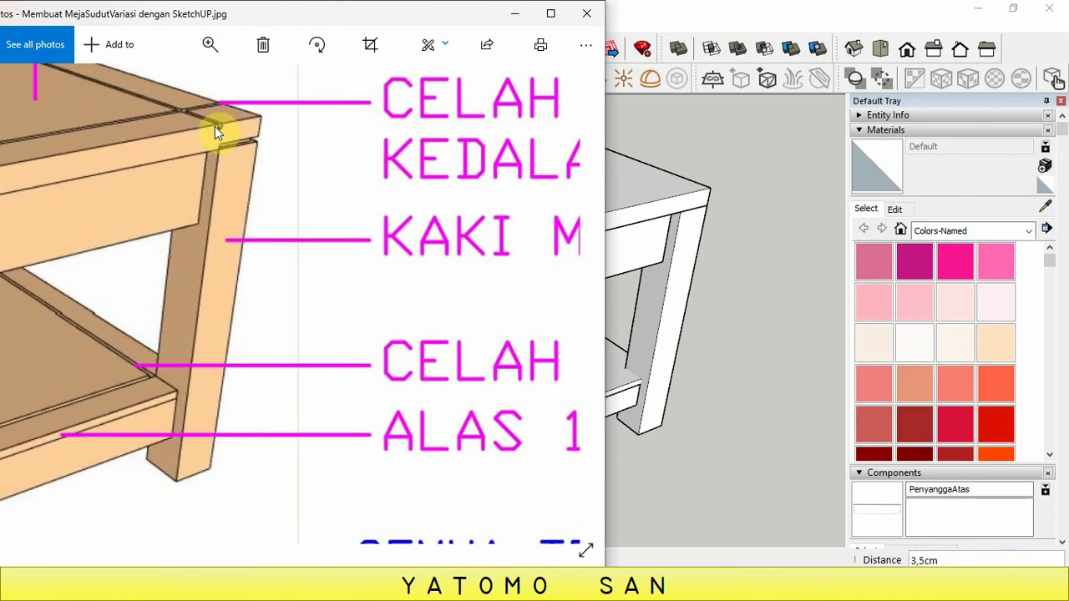
left_click_drag(219, 176, 208, 210)
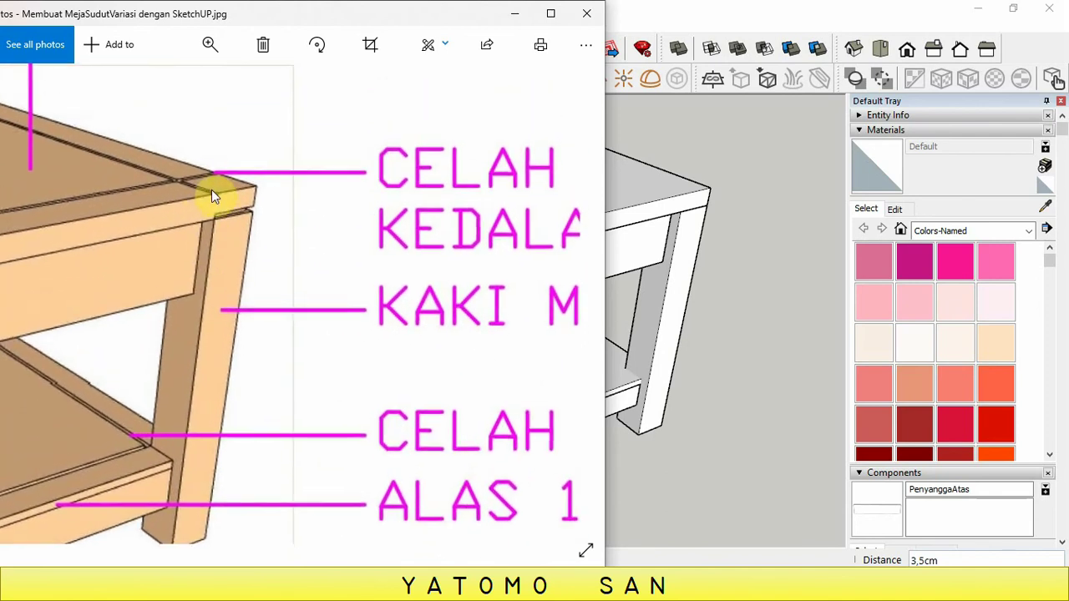
scroll(317, 200, "down", 3)
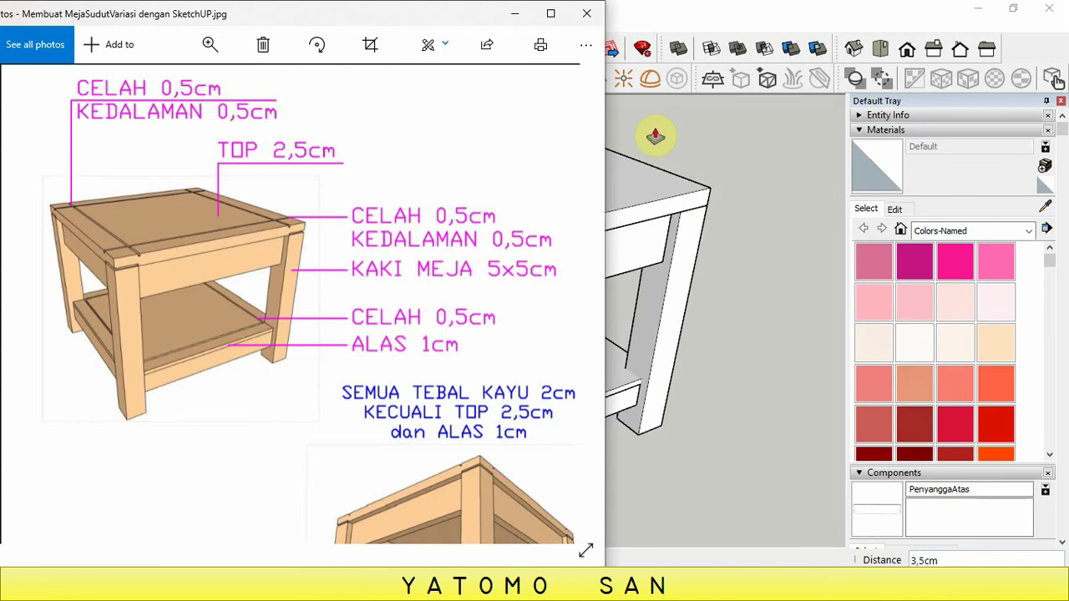
left_click(656, 125)
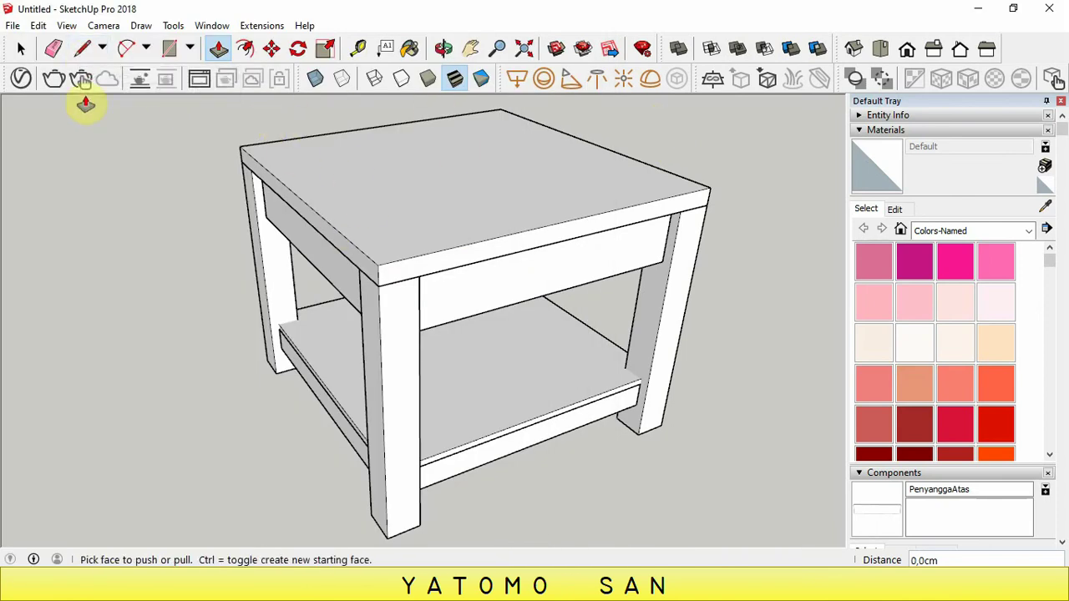
Select the table top and choose Edit Group from its context menu
left_click(21, 49)
left_click(393, 197)
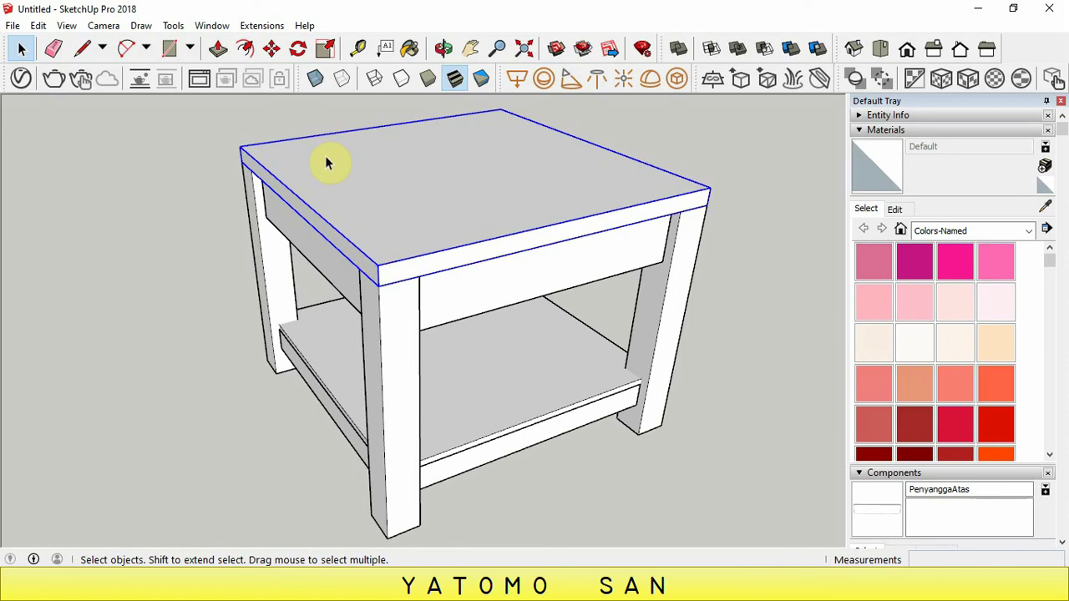
right_click(381, 181)
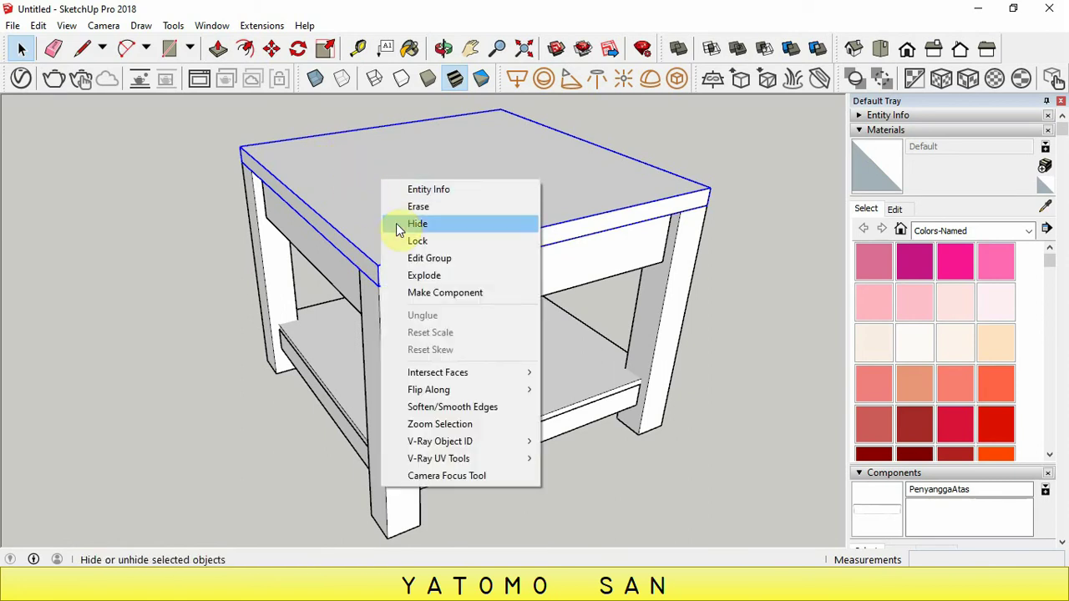
left_click(429, 259)
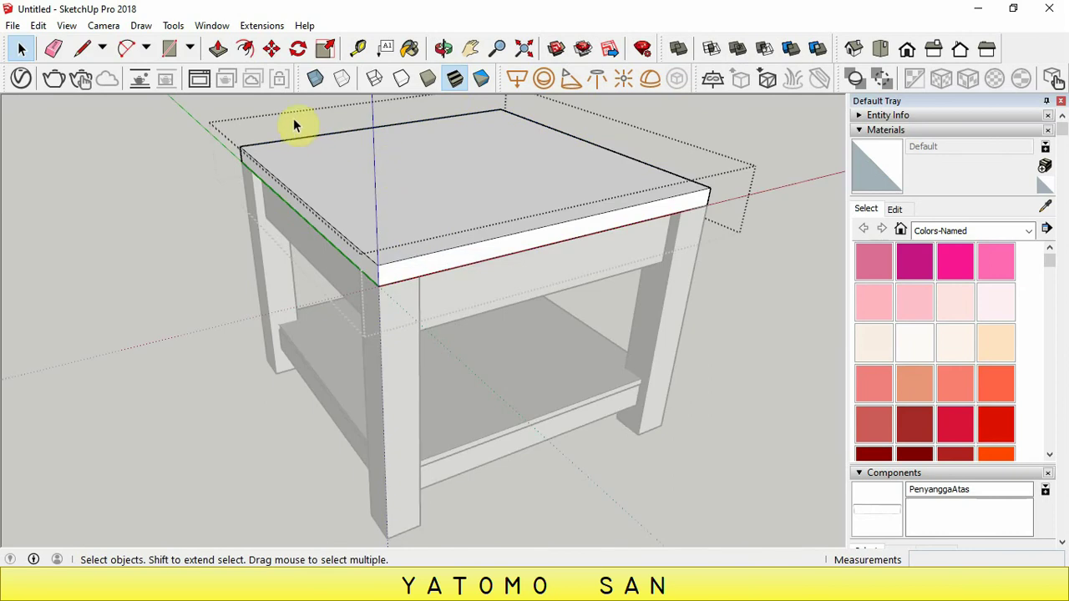
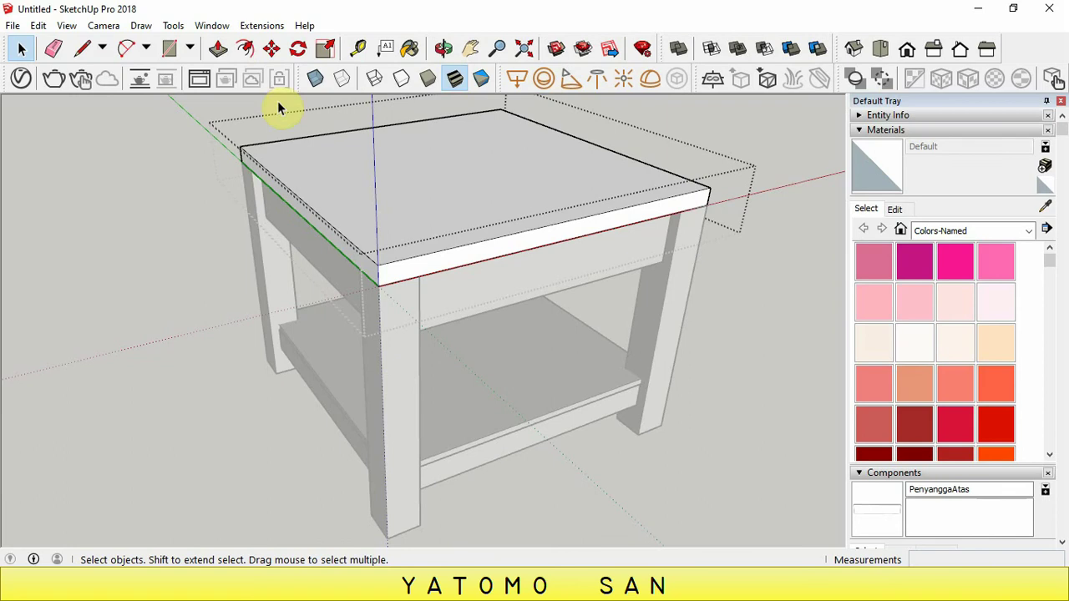
Draw a 50 cm line along the tabletop's front edge from its corner
left_click(81, 49)
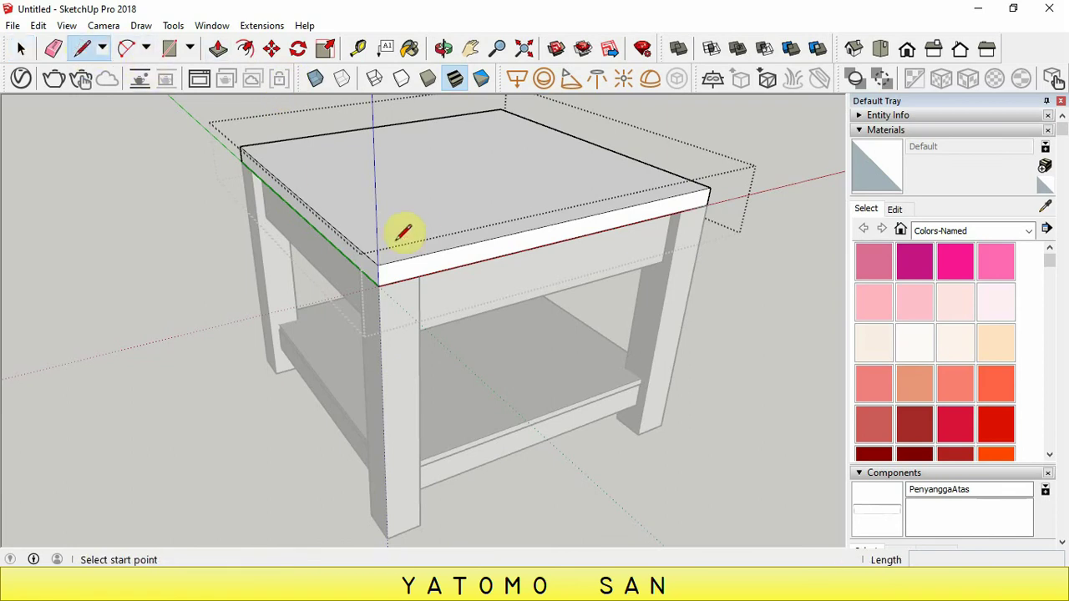
scroll(406, 226, "up", 2)
scroll(382, 245, "up", 2)
left_click(377, 286)
type("5")
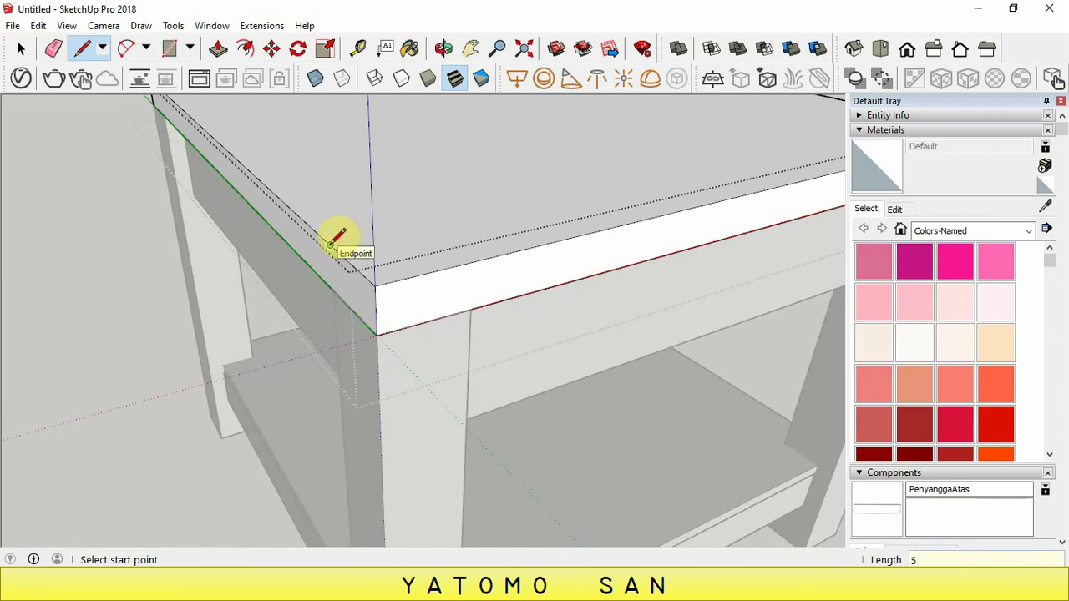
left_click(331, 244)
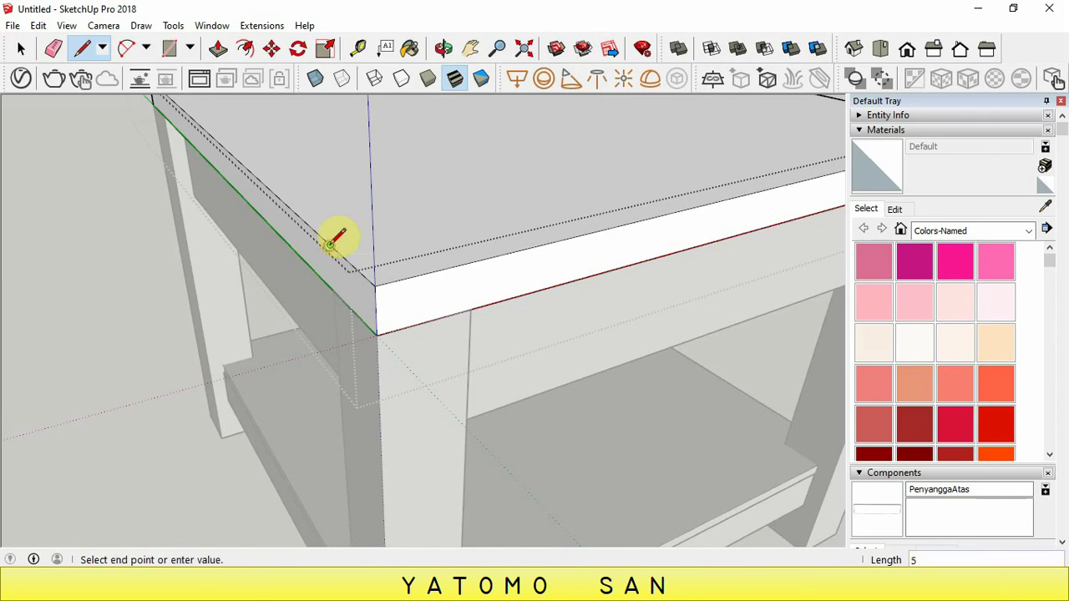
scroll(336, 235, "down", 2)
scroll(337, 239, "down", 1)
type("50,0cm")
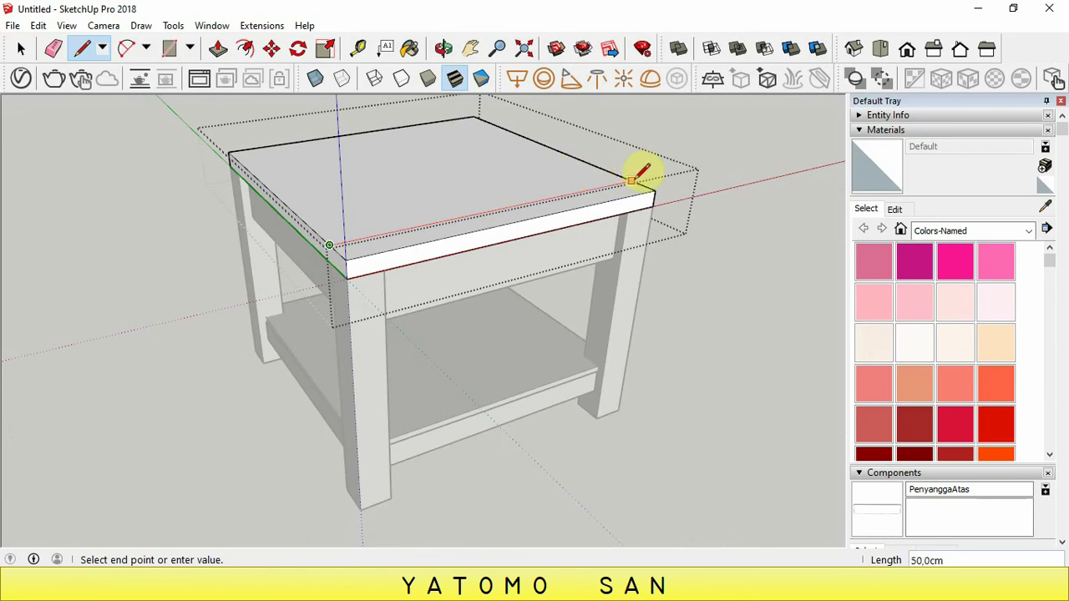
key("Return")
scroll(640, 174, "up", 3)
scroll(639, 173, "up", 1)
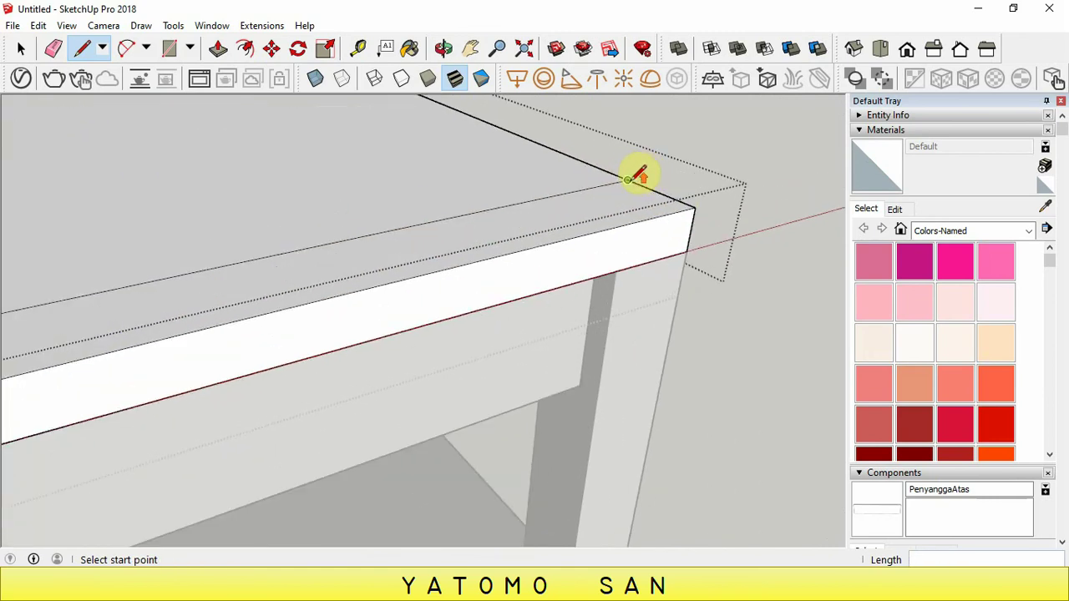
Add a 0.5 cm offset and a parallel line to close off a narrow front strip
left_click(627, 180)
type("0,5")
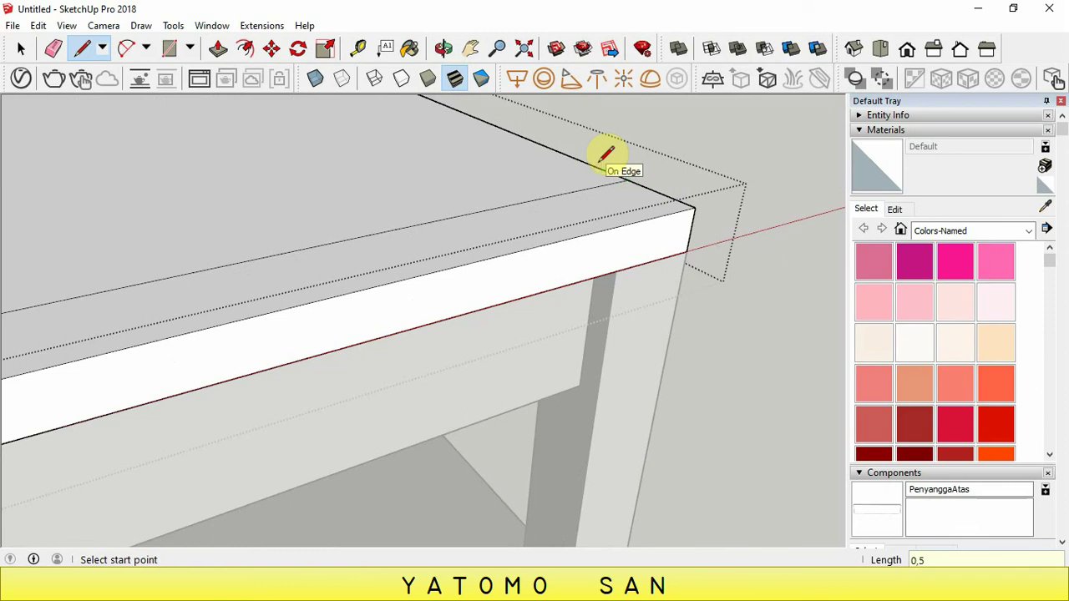
left_click(622, 176)
scroll(585, 192, "down", 2)
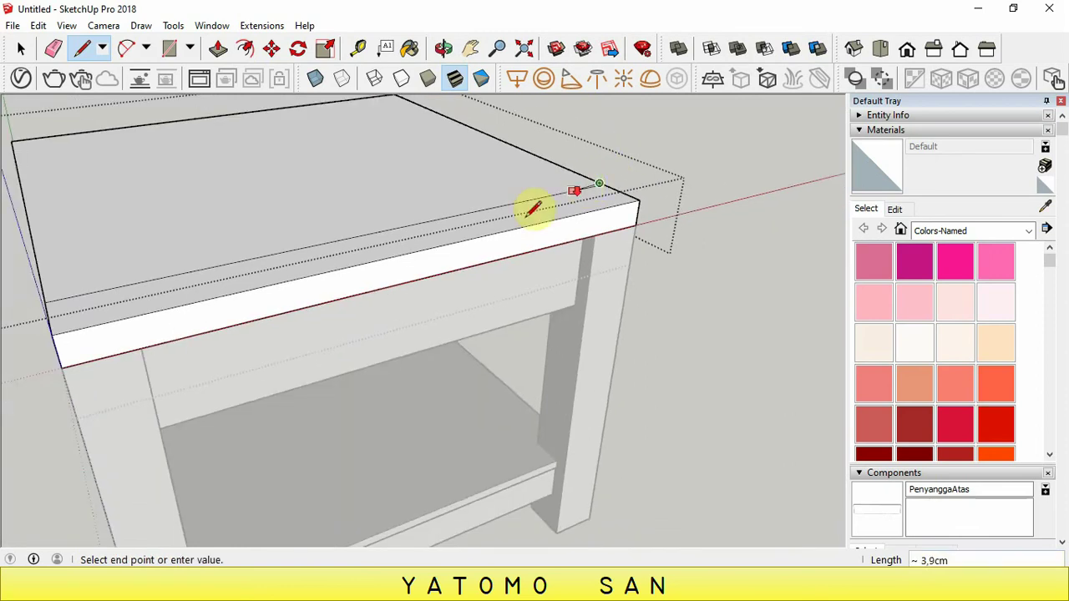
scroll(530, 210, "down", 2)
scroll(251, 254, "up", 1)
scroll(261, 265, "up", 2)
scroll(263, 268, "up", 1)
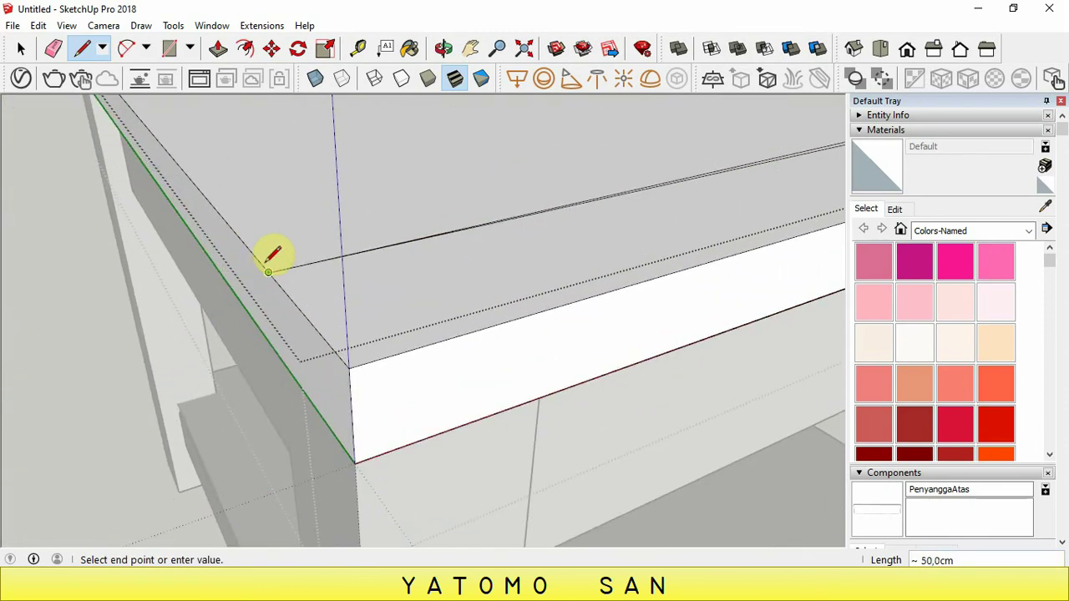
left_click(262, 266)
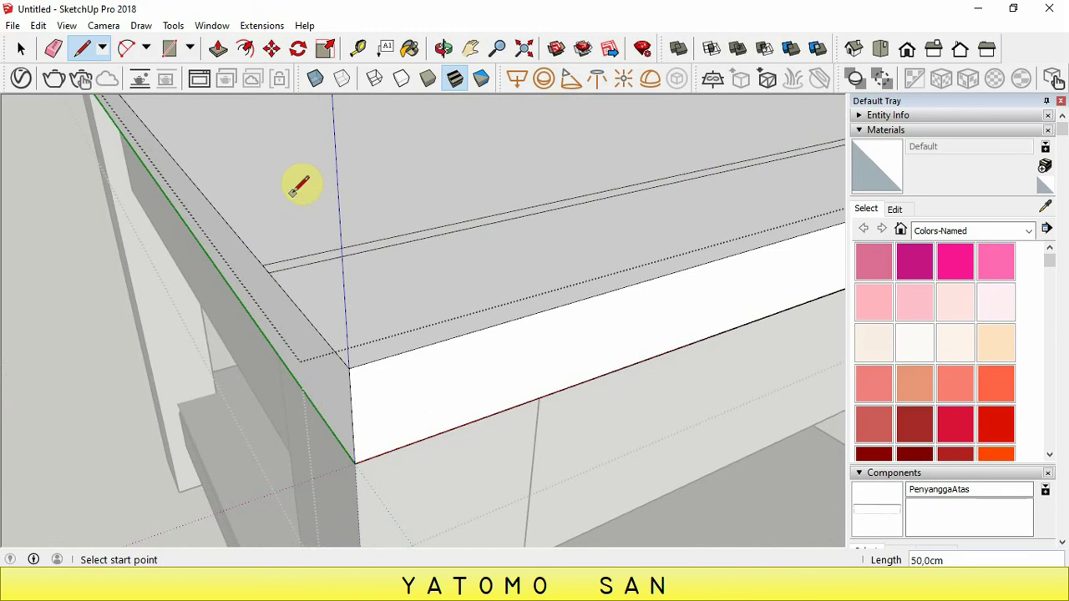
Sink the narrow front strip 0.5 cm with Push/Pull
left_click(219, 50)
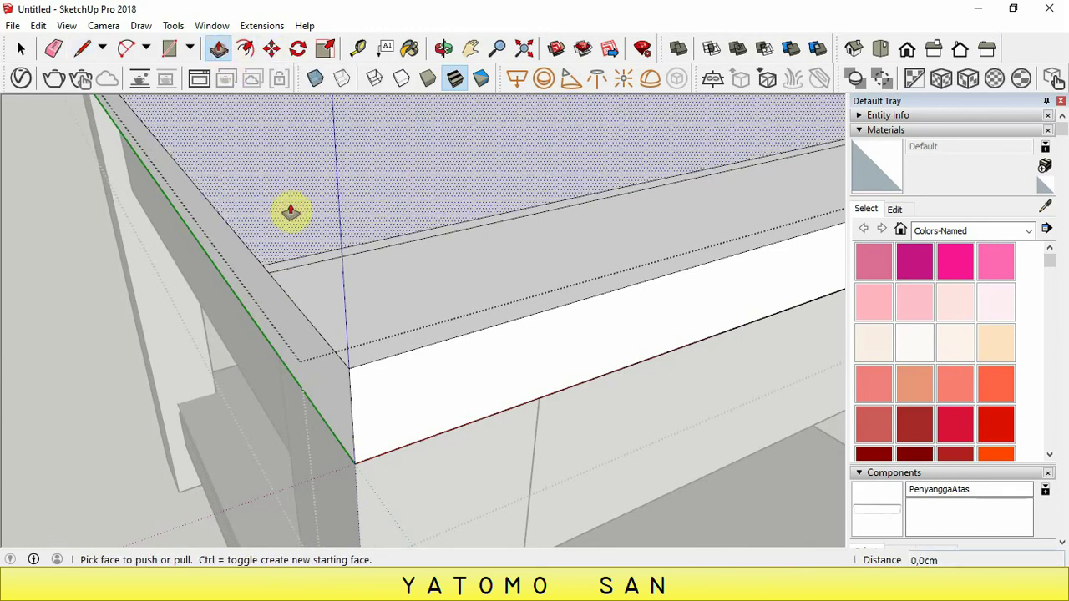
left_click(281, 275)
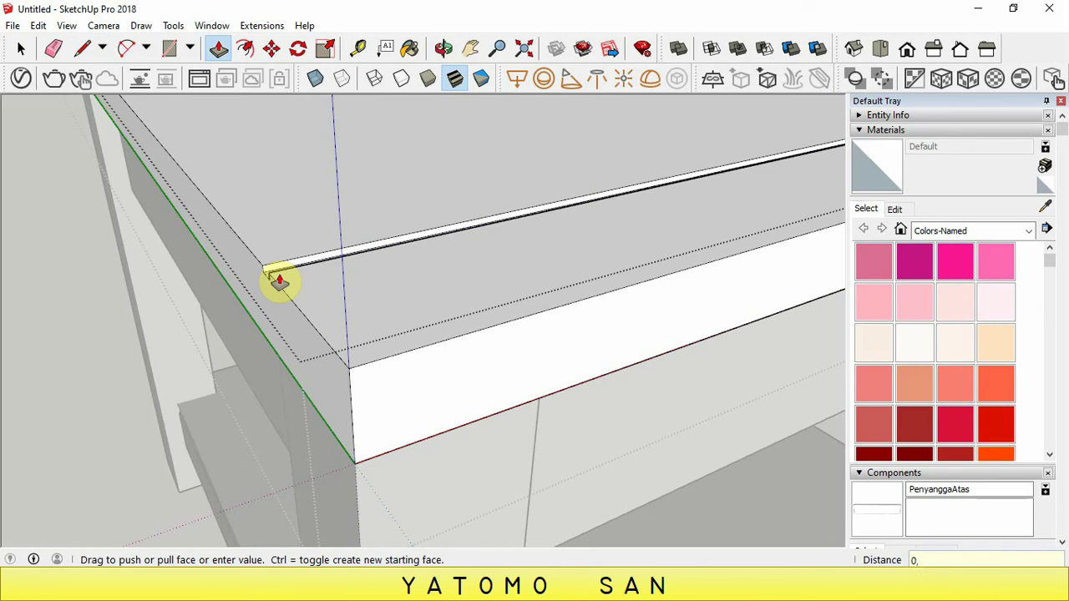
left_click(279, 282)
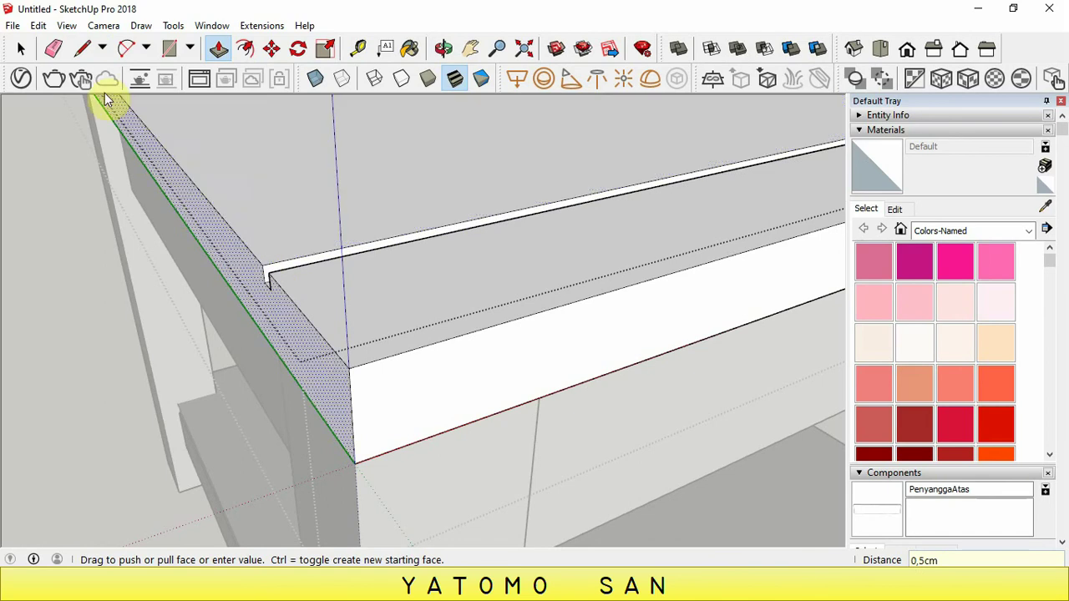
left_click(82, 49)
left_click(396, 353)
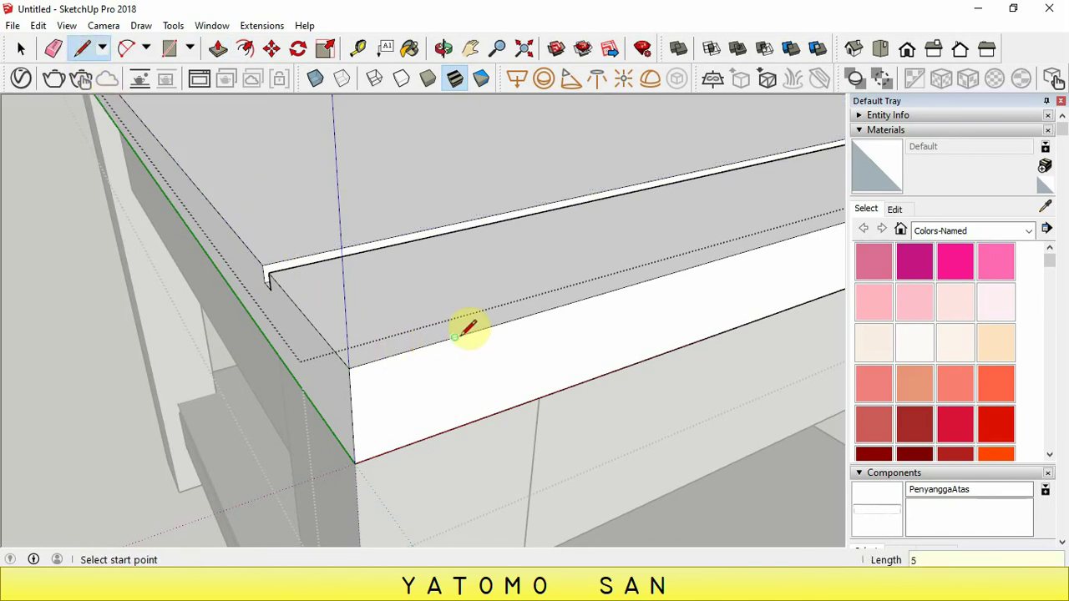
Draw a 50 cm line along the tabletop's left edge to the back edge
left_click(548, 310)
scroll(471, 249, "down", 3)
scroll(484, 279, "down", 3)
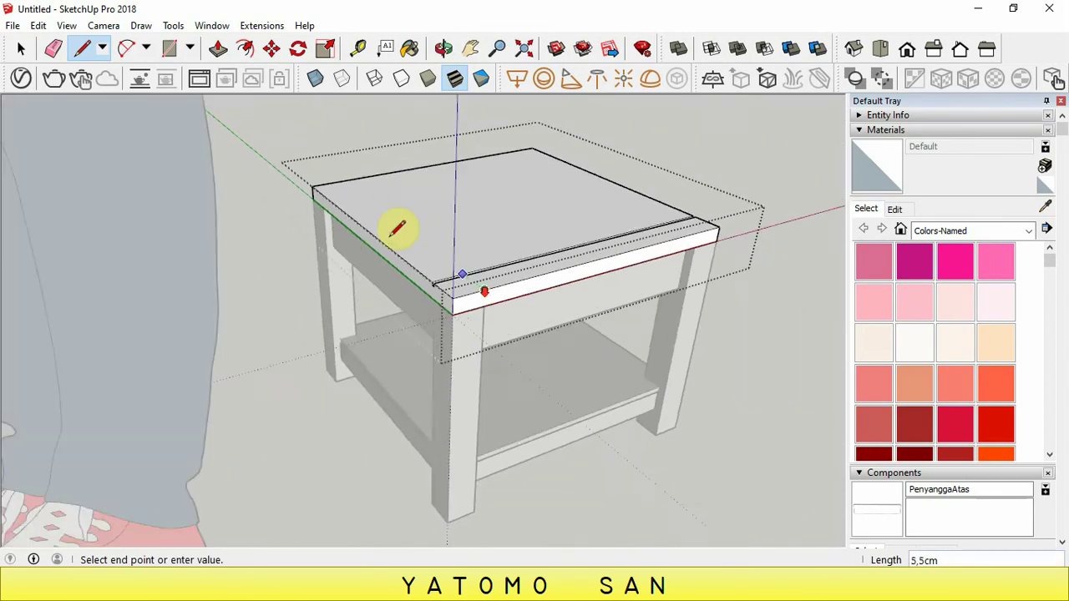
middle_click_drag(399, 226, 358, 178)
scroll(358, 178, "up", 3)
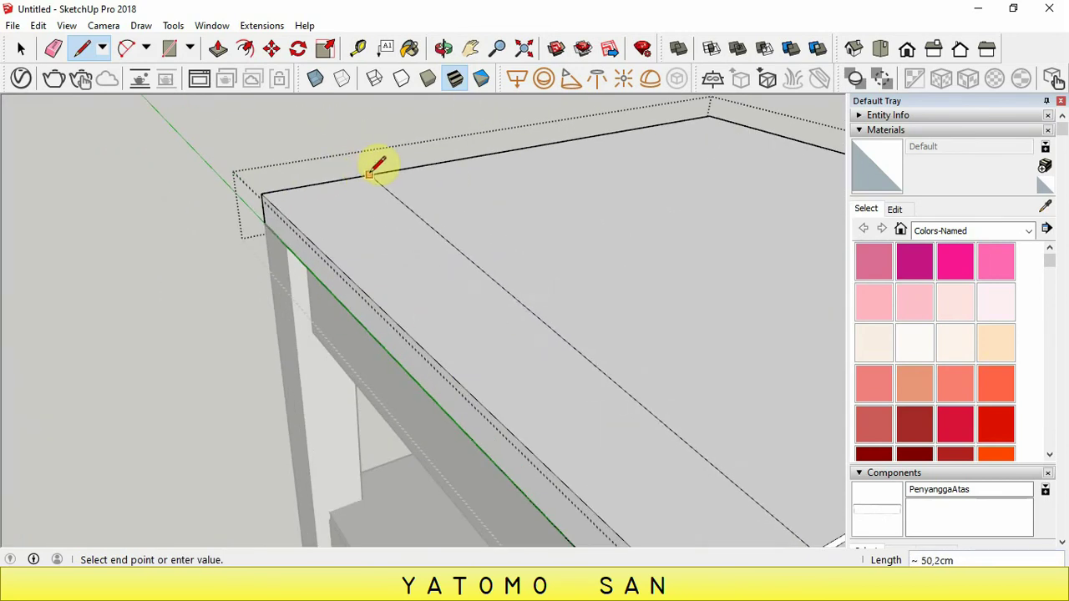
left_click(318, 182)
Split off a 0.5 cm left strip with an offset line and start pushing it down
left_click(318, 183)
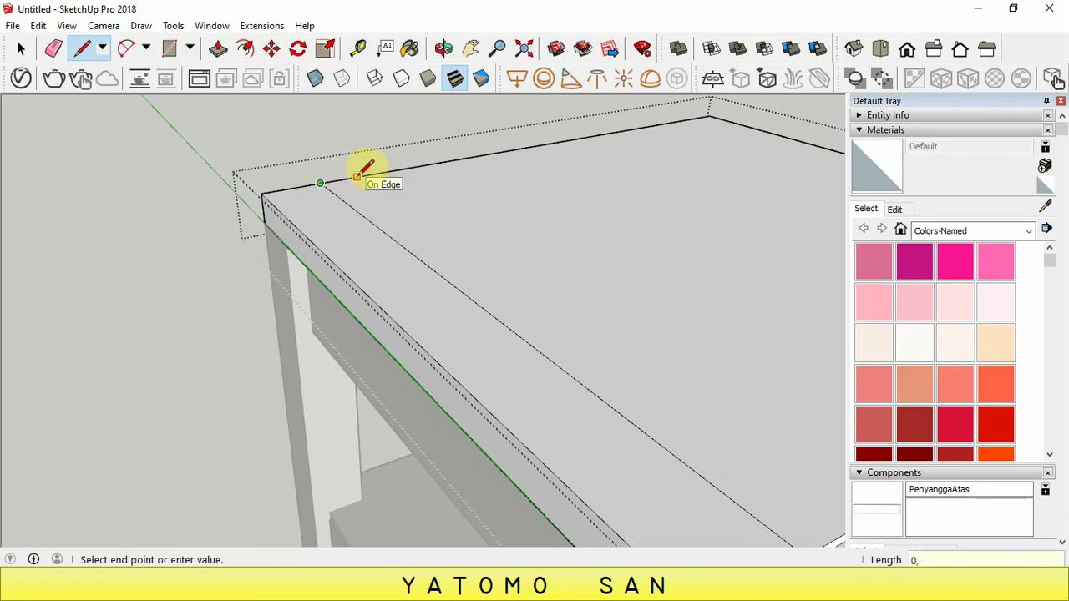
type("5")
left_click(357, 176)
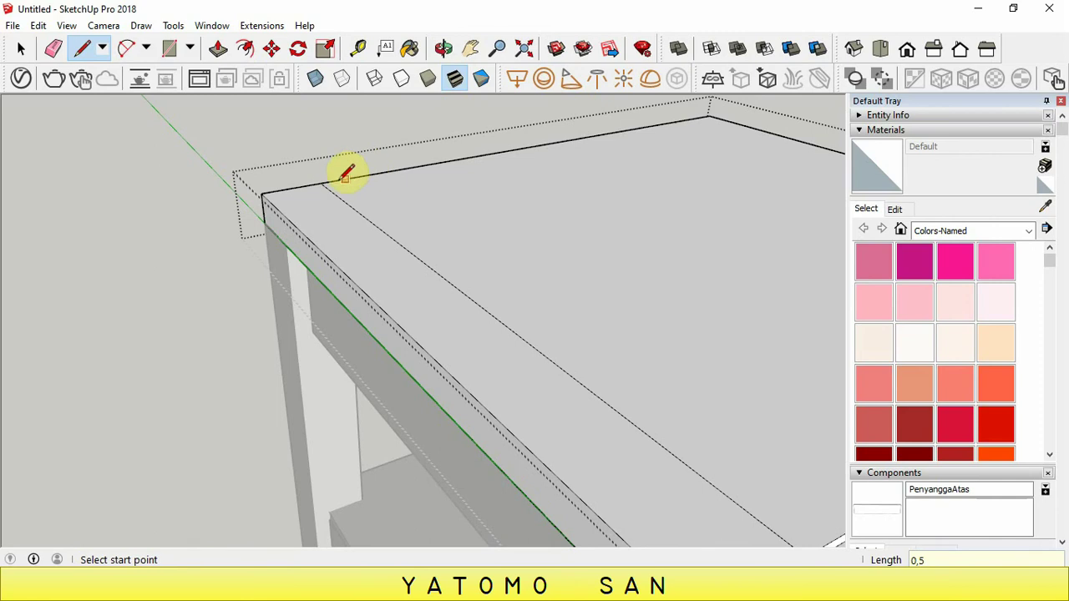
scroll(326, 182, "up", 2)
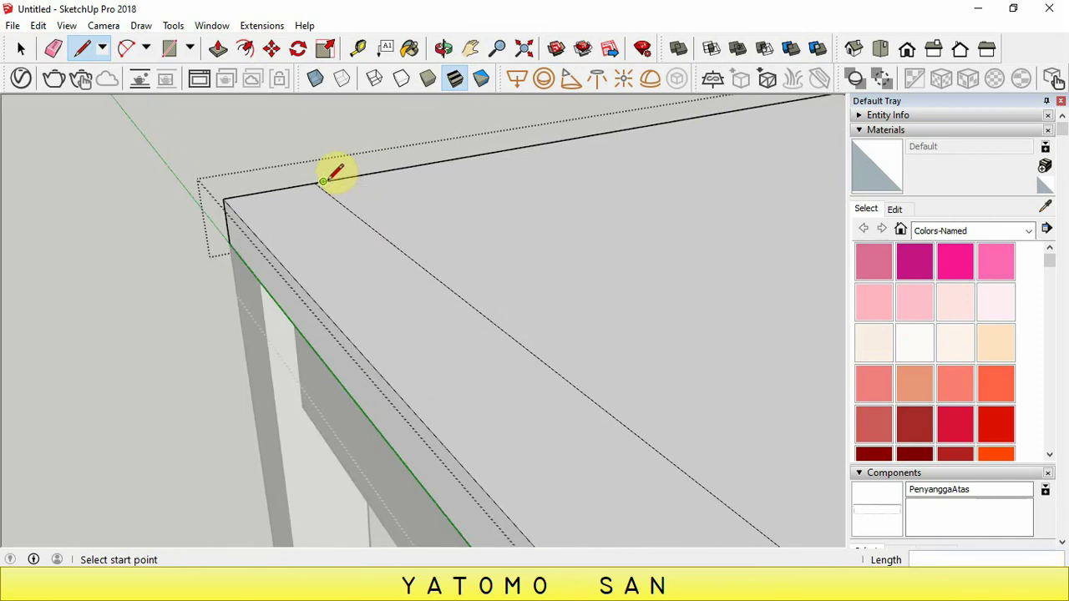
scroll(334, 177, "down", 2)
scroll(346, 179, "down", 3)
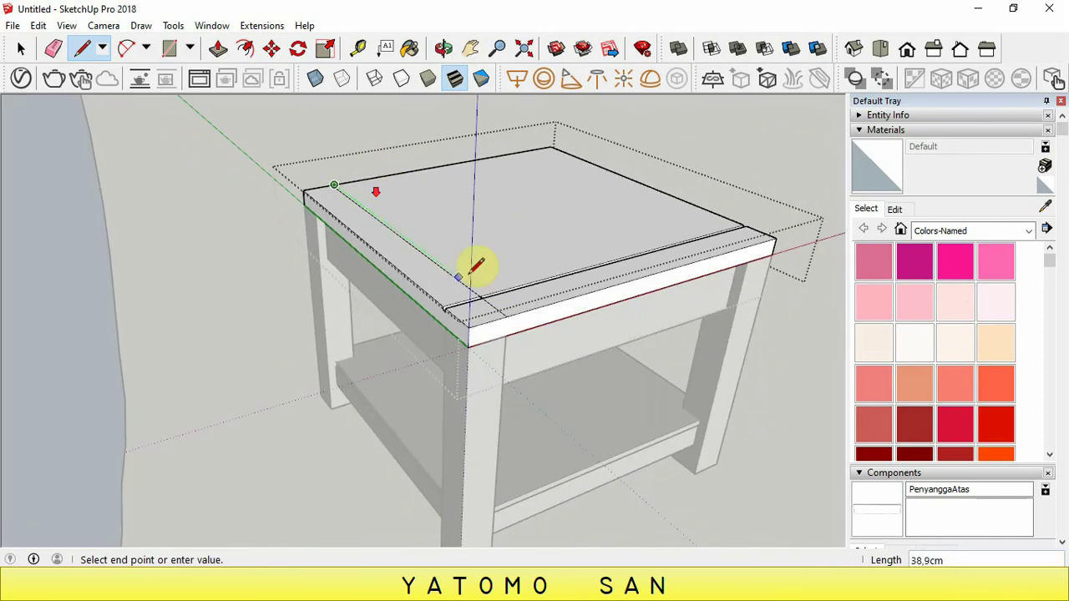
scroll(518, 306, "up", 5)
left_click(506, 324)
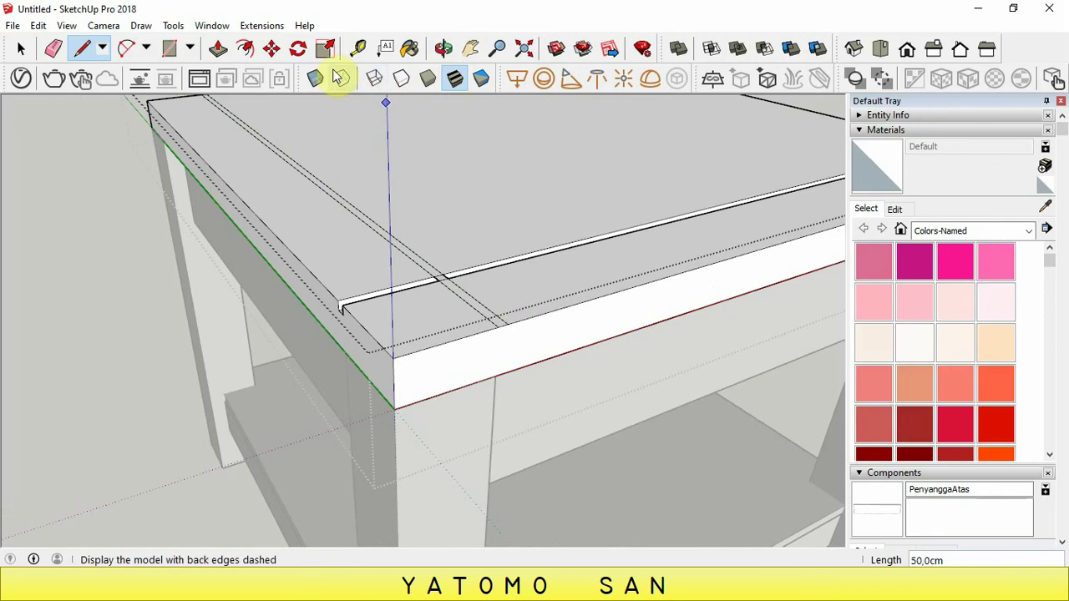
left_click(217, 49)
left_click(419, 269)
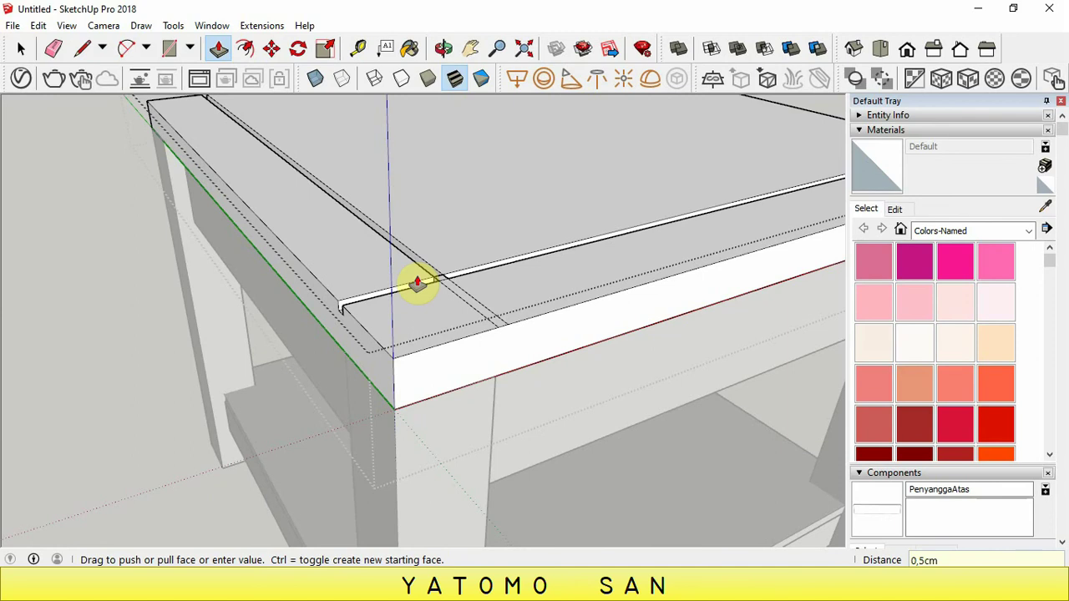
Sink the left strip and push the corner square flush with both grooves
left_click(427, 283)
scroll(431, 283, "up", 3)
scroll(441, 286, "up", 2)
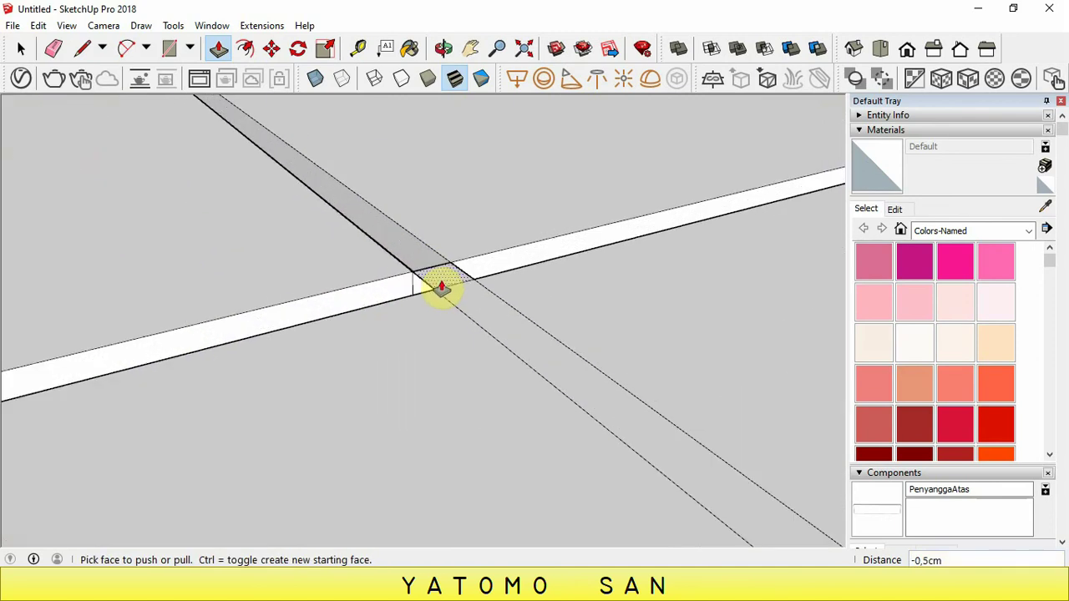
left_click(444, 48)
left_click_drag(462, 150, 536, 265)
right_click(537, 267)
left_click(555, 276)
left_click(495, 353)
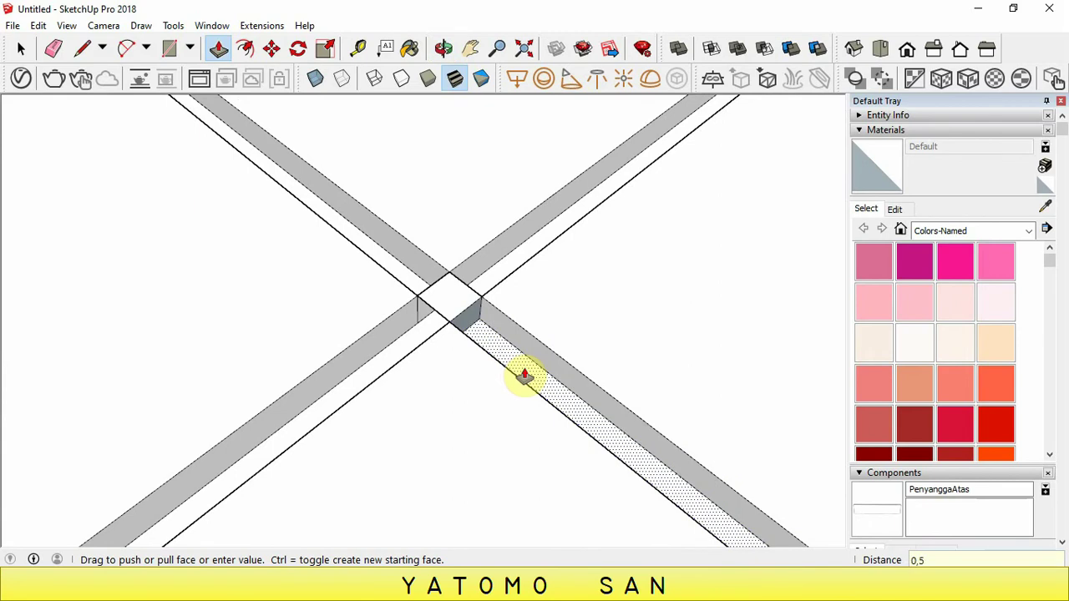
left_click(523, 373)
left_click(455, 306)
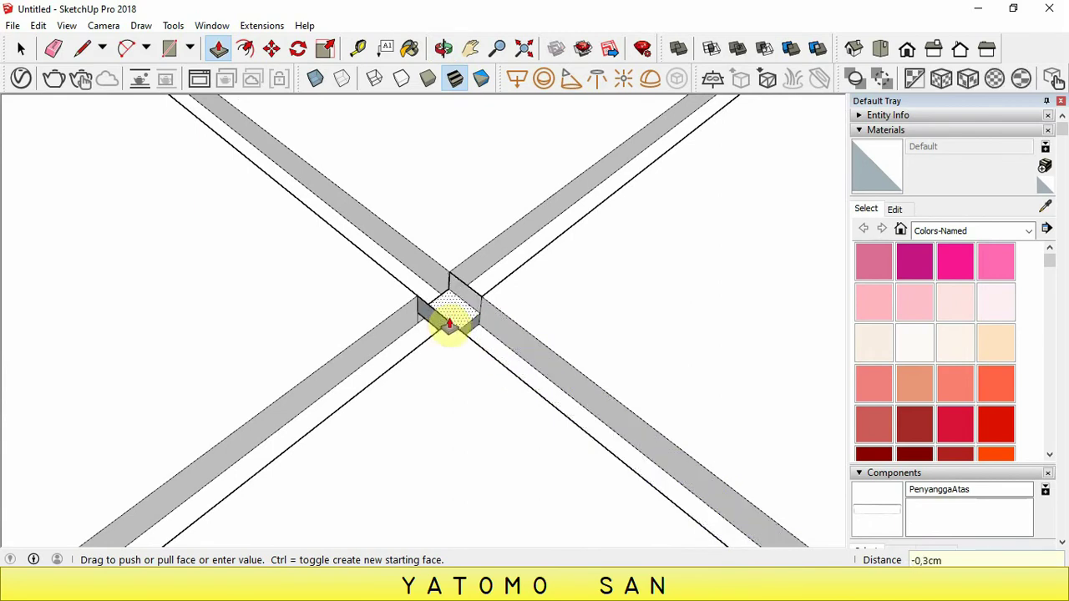
left_click(448, 325)
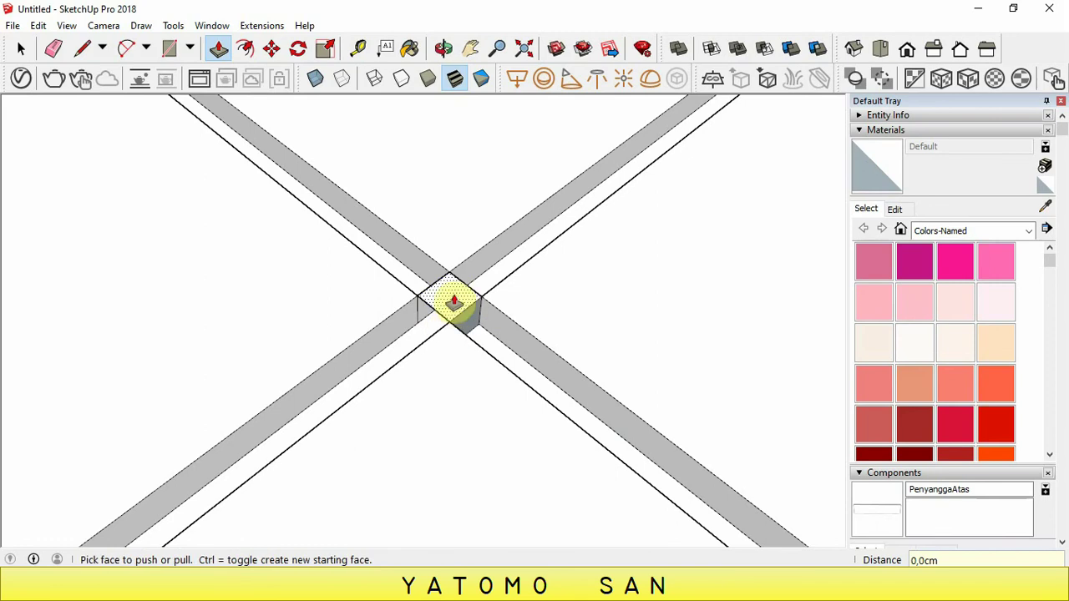
Erase the leftover edges and stray face at the groove corner
scroll(461, 311, "up", 3)
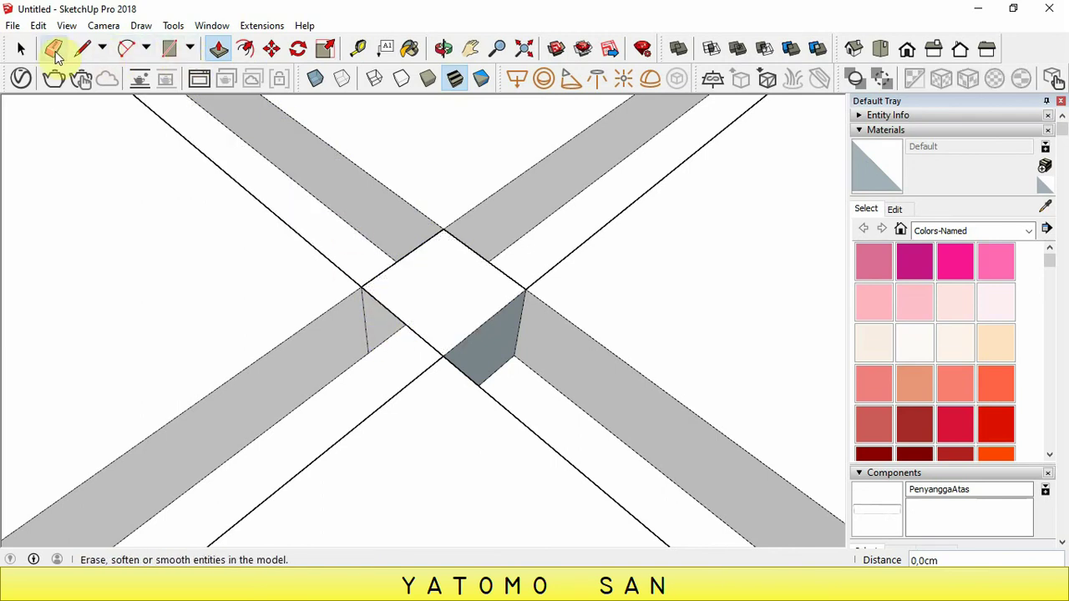
left_click(53, 50)
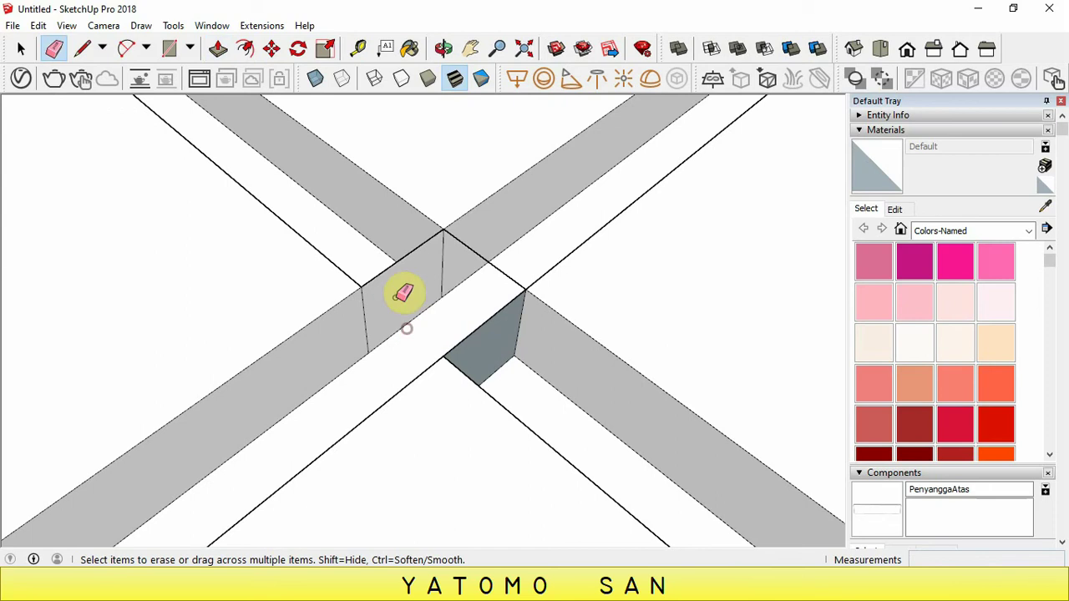
left_click(390, 267)
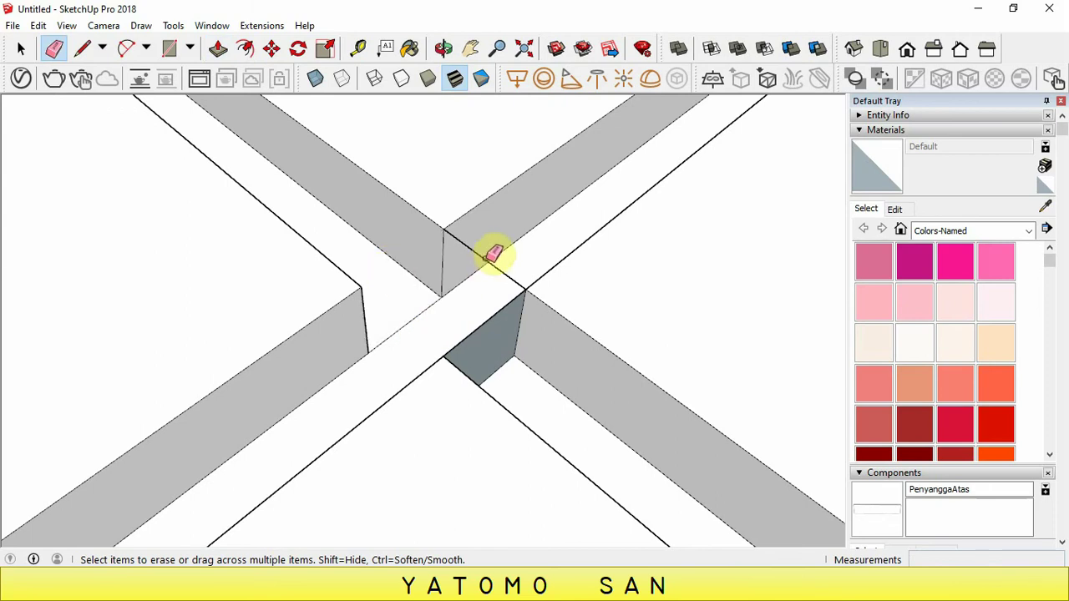
left_click(485, 258)
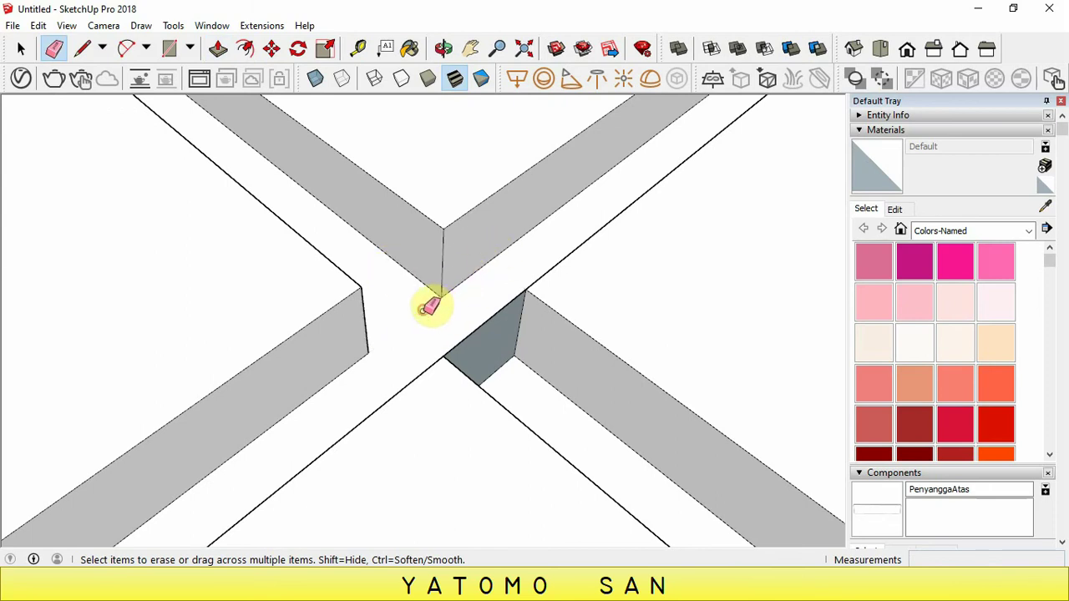
left_click(478, 329)
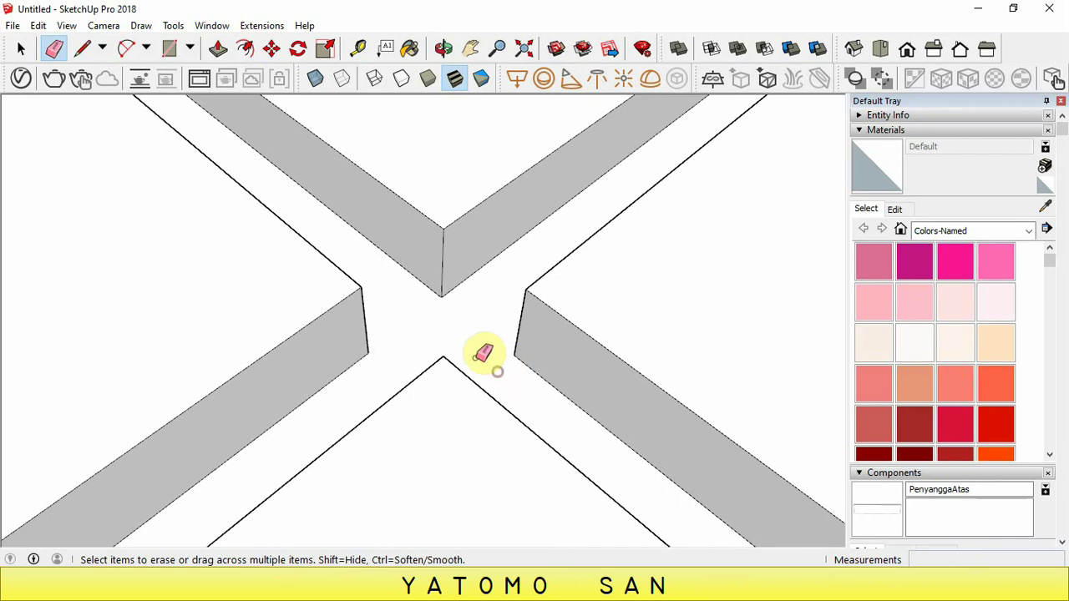
scroll(468, 364, "down", 3)
scroll(376, 384, "down", 2)
scroll(397, 380, "down", 5)
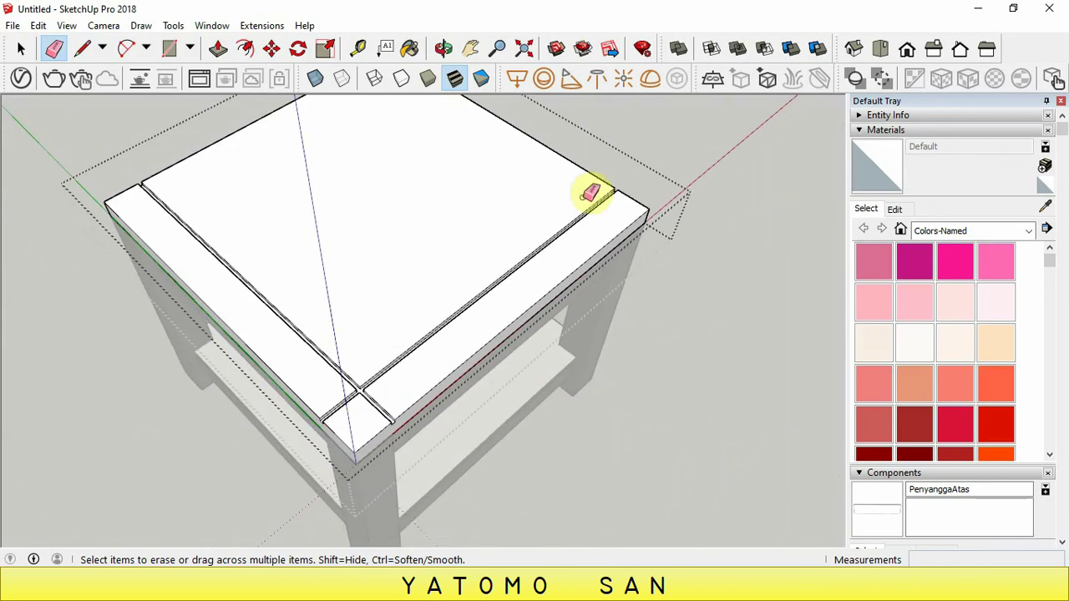
scroll(573, 194, "up", 5)
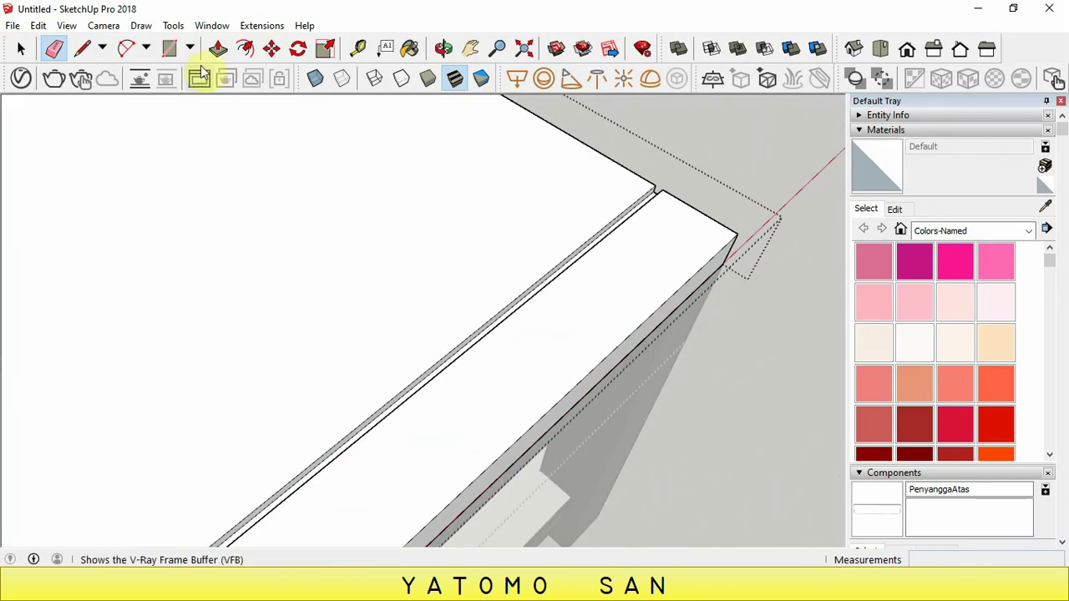
Draw a short 0.5 cm offset line from the tabletop's right corner, closing a face
left_click(82, 48)
left_click(737, 233)
type("5")
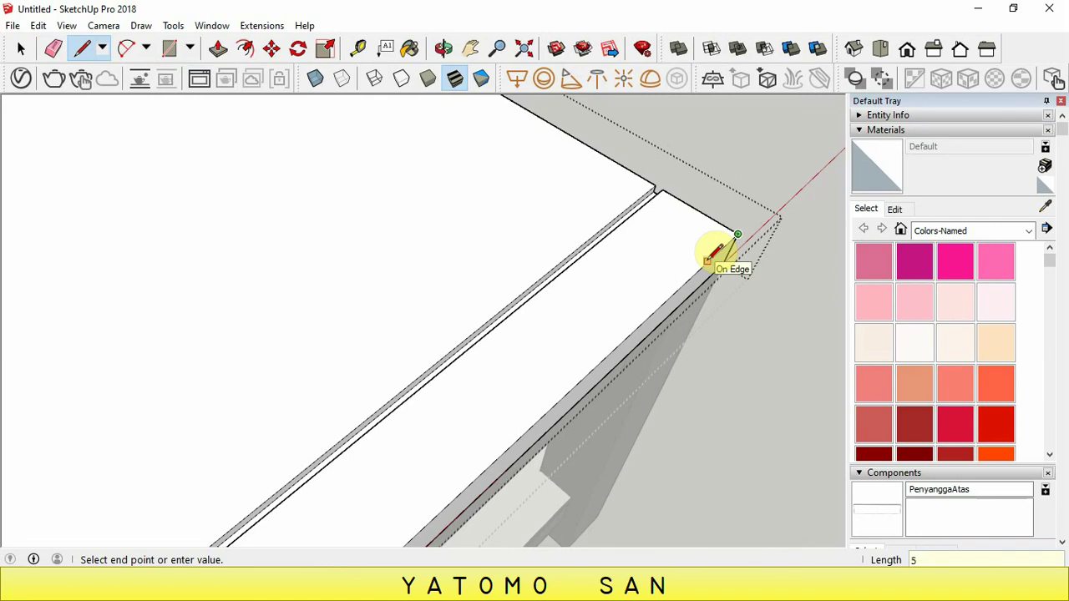
key("Return")
scroll(683, 280, "down", 5)
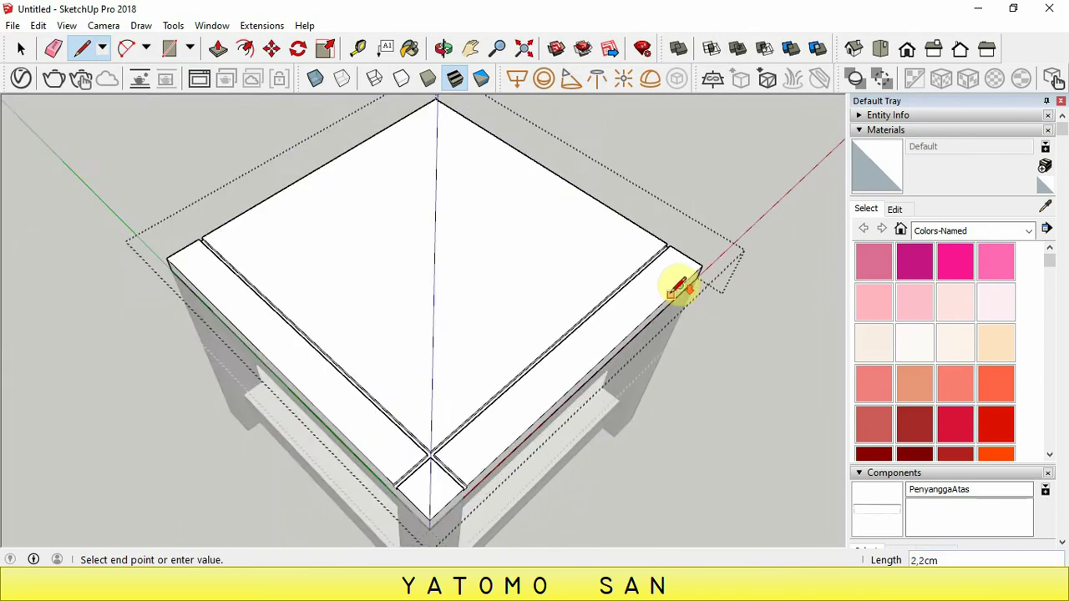
scroll(589, 204, "up", 10)
scroll(568, 196, "down", 2)
scroll(544, 183, "down", 2)
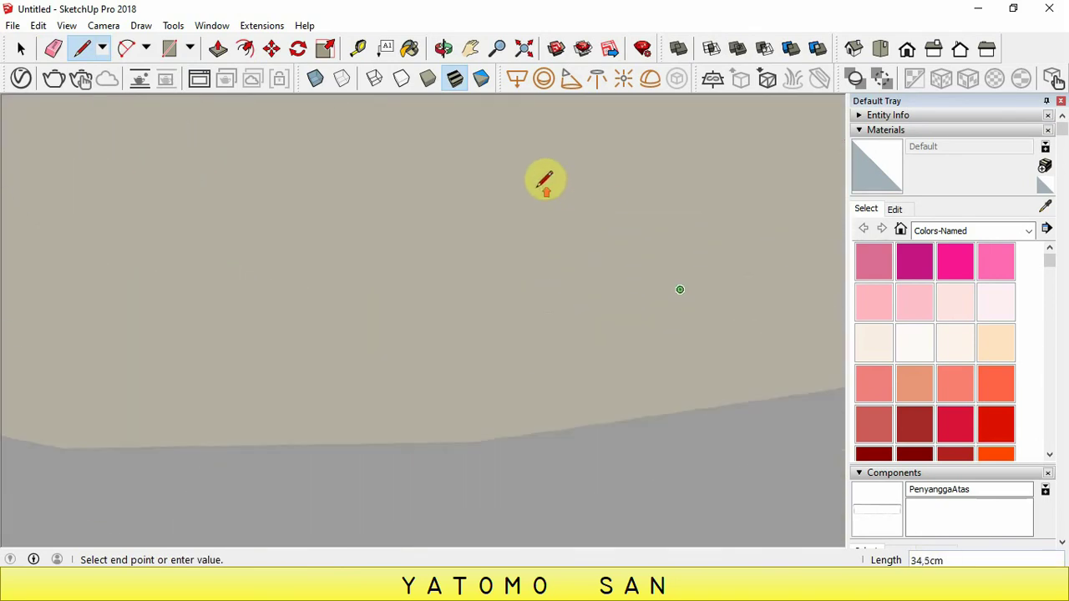
scroll(541, 181, "down", 1)
scroll(535, 184, "down", 3)
scroll(530, 186, "up", 1)
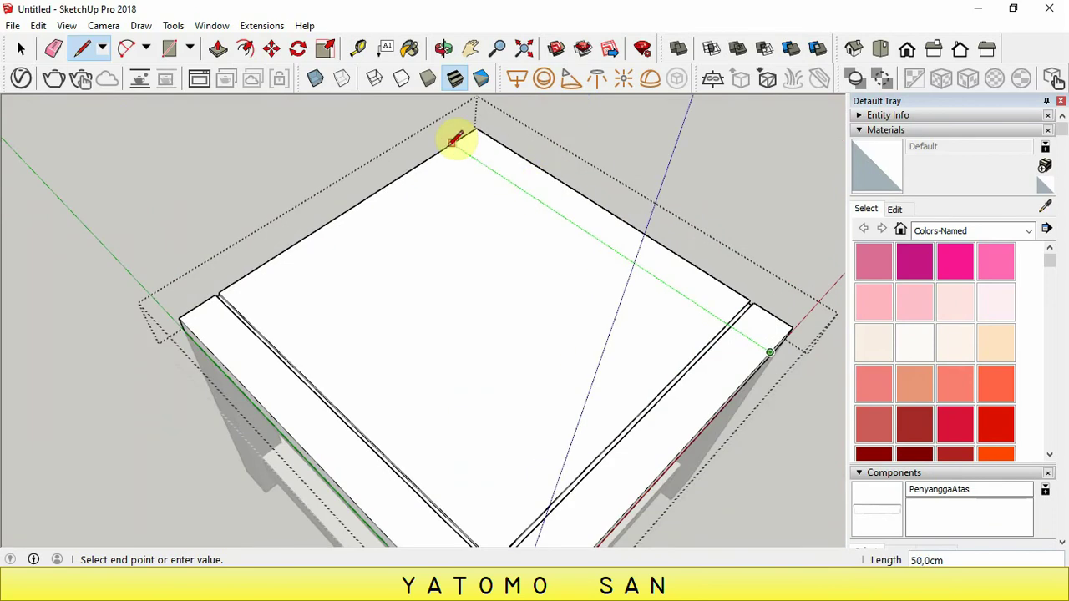
left_click(454, 138)
Start a new line from the tabletop's top corner, parallel to the right edge
scroll(454, 137, "up", 4)
left_click(453, 144)
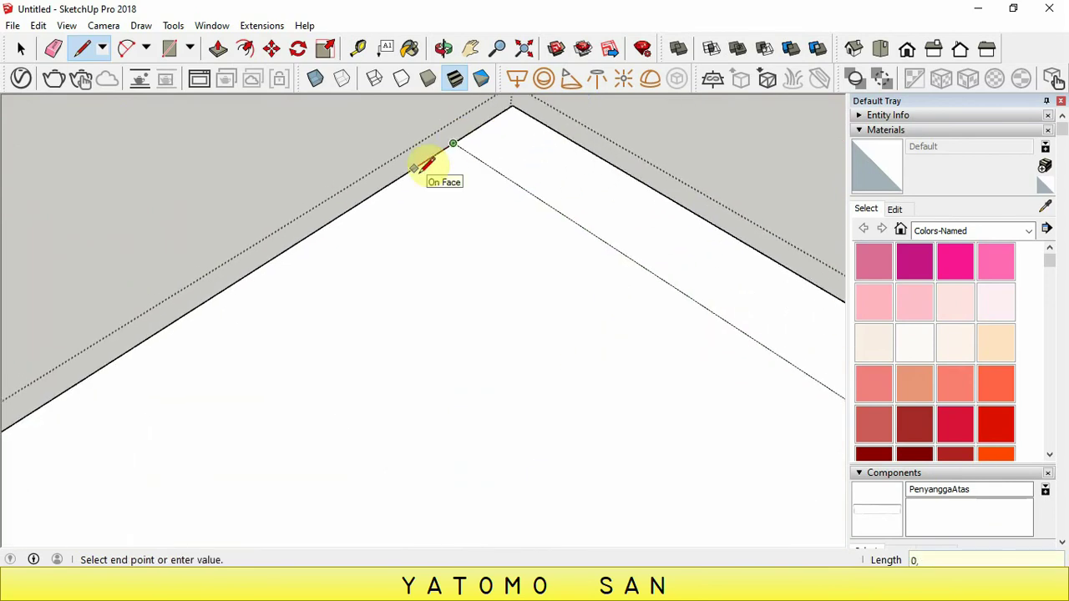
type("5")
key("Escape")
scroll(446, 148, "down", 1)
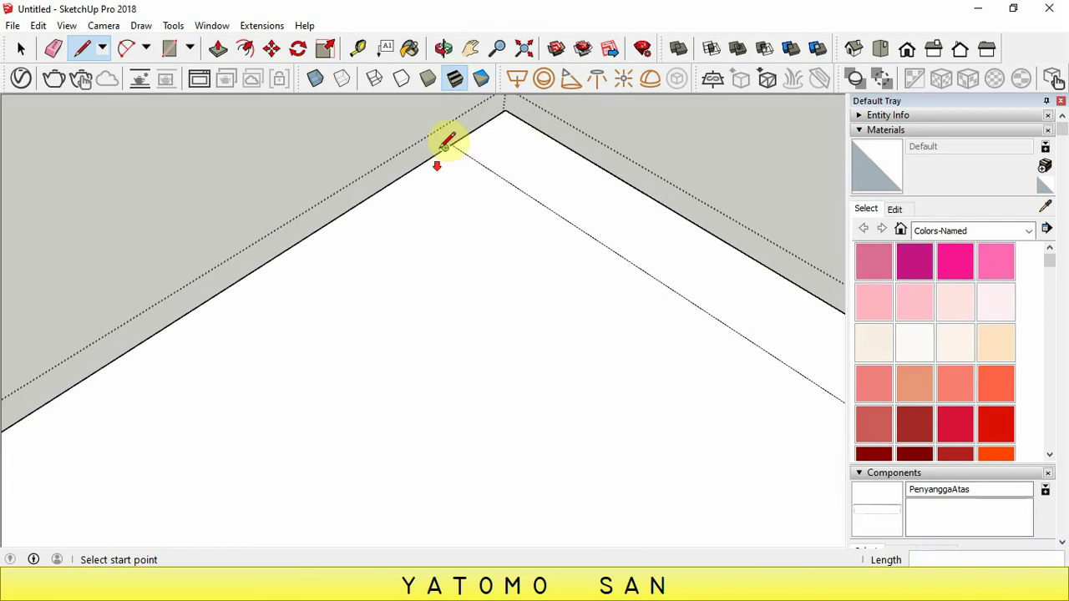
left_click(444, 152)
scroll(435, 159, "down", 2)
scroll(616, 291, "down", 2)
Finish the line splitting off the right strip and sink it 0,5 cm
scroll(675, 317, "up", 3)
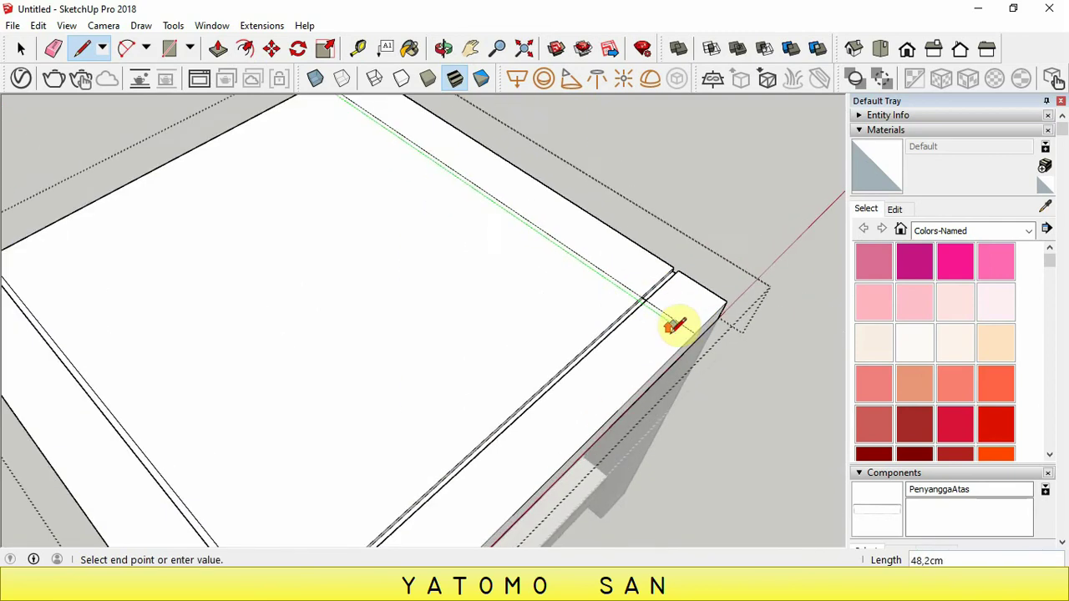
scroll(700, 332, "up", 2)
left_click(700, 334)
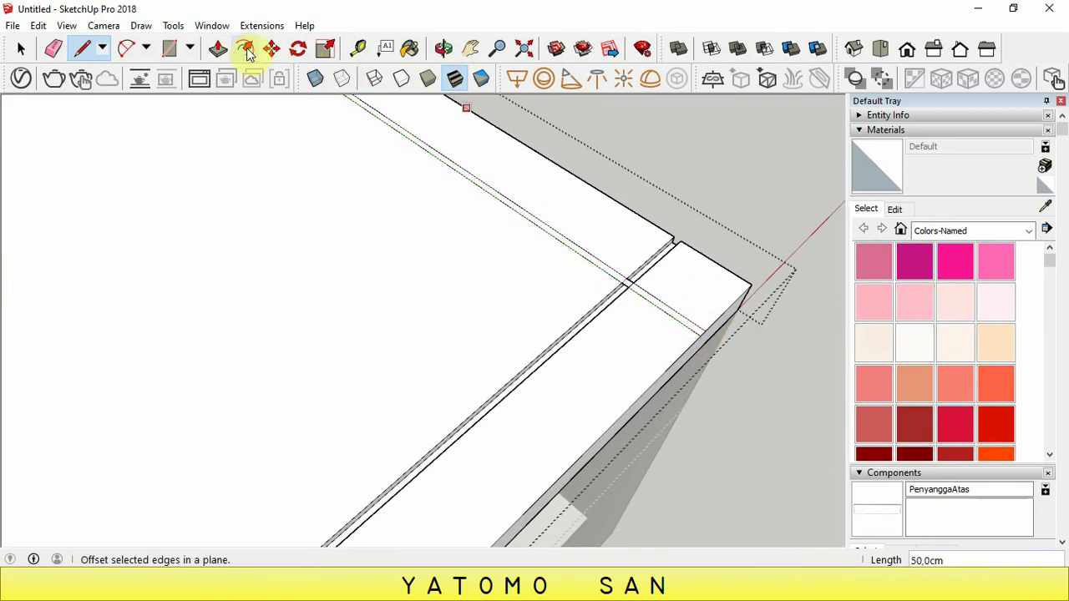
left_click(218, 48)
left_click(584, 271)
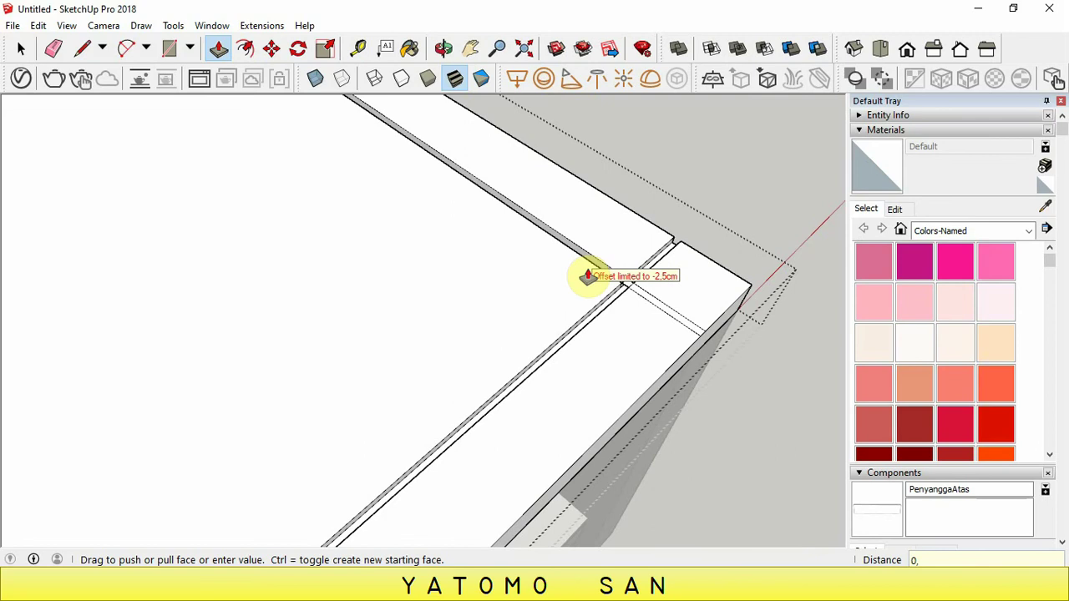
key("Return")
Sink the remaining narrow groove face 0,5 cm as well
scroll(635, 298, "up", 3)
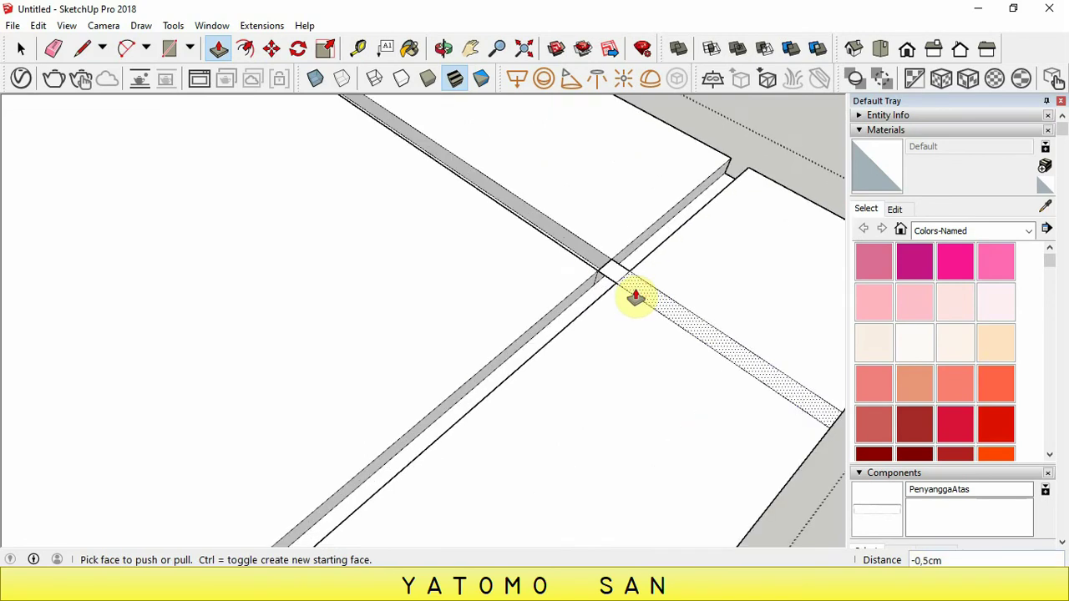
scroll(618, 288, "up", 2)
left_click(640, 302)
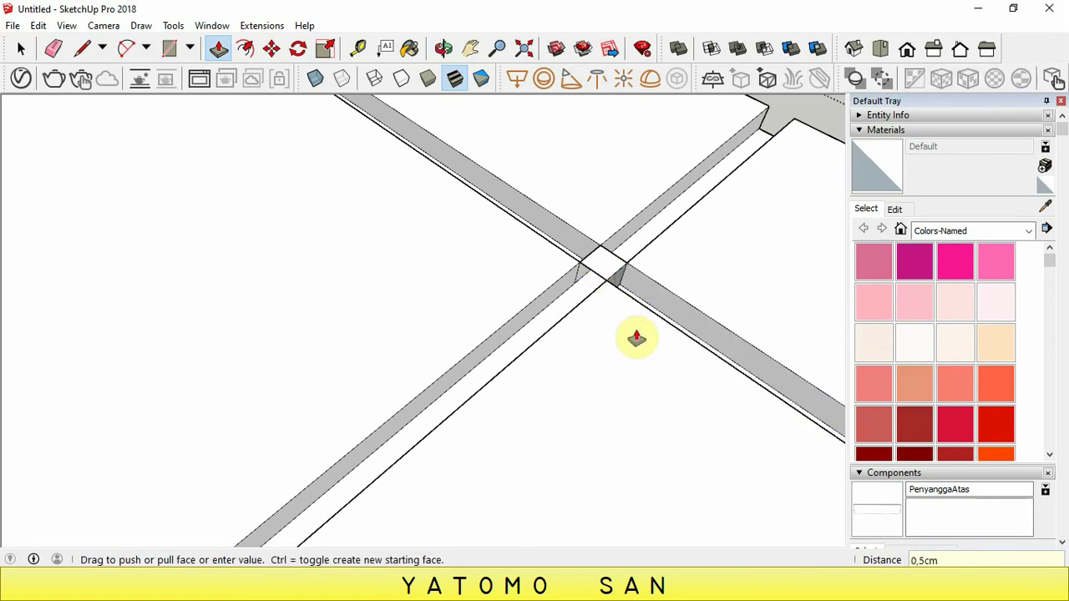
type("-0,5")
key("Return")
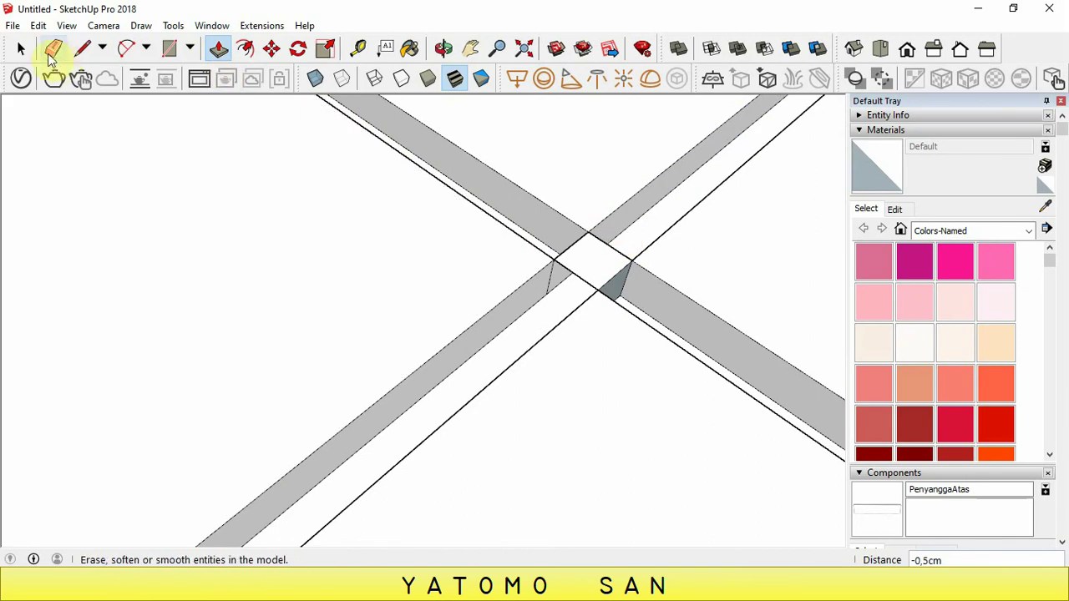
Erase the leftover edges where the right groove crosses the front groove
left_click(54, 48)
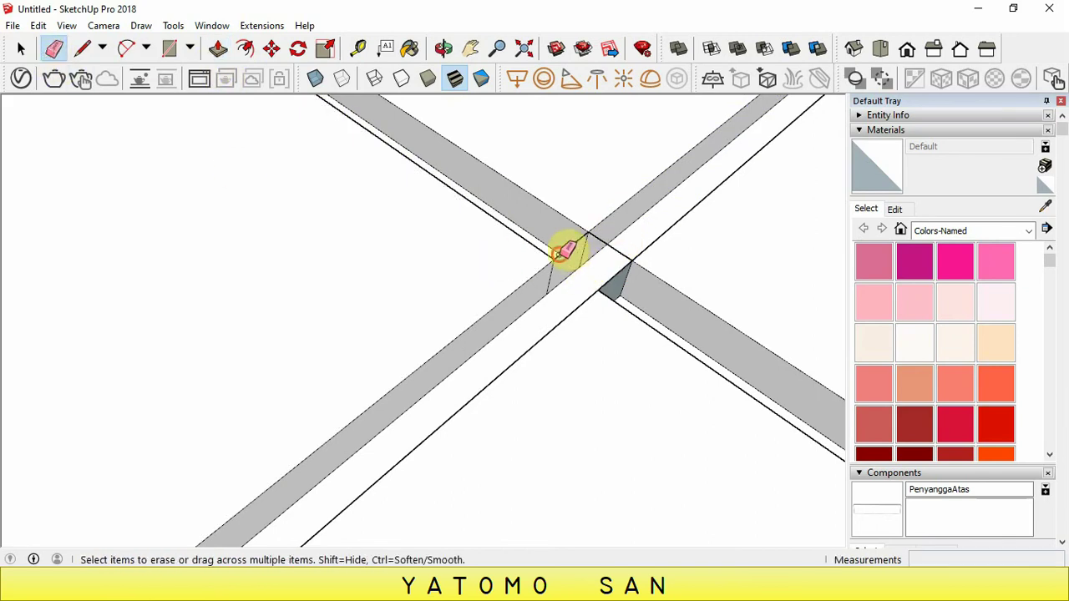
left_click_drag(571, 277, 620, 241)
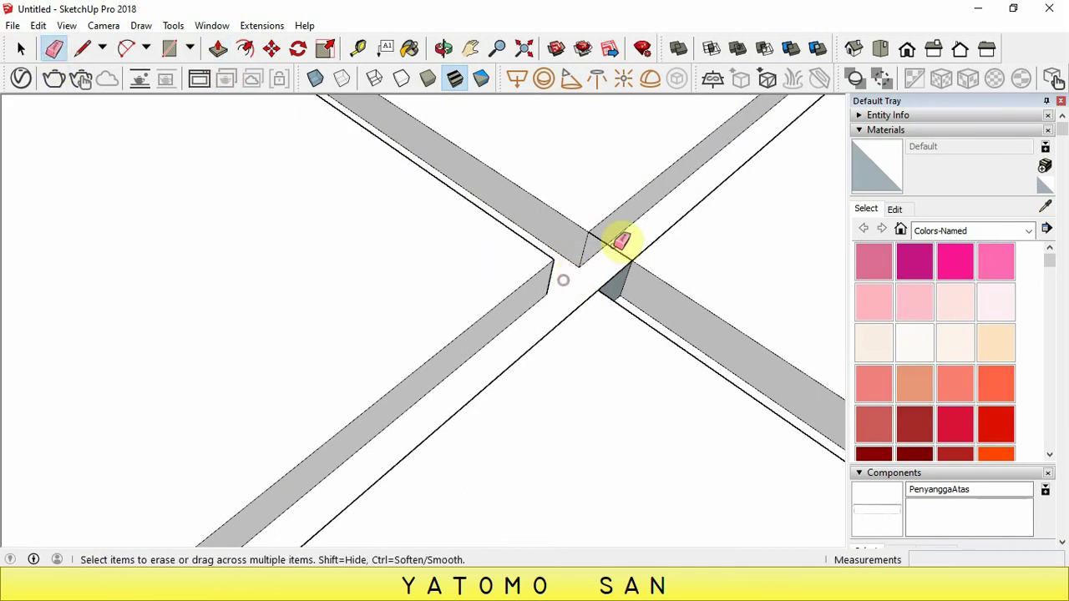
scroll(625, 281, "up", 2)
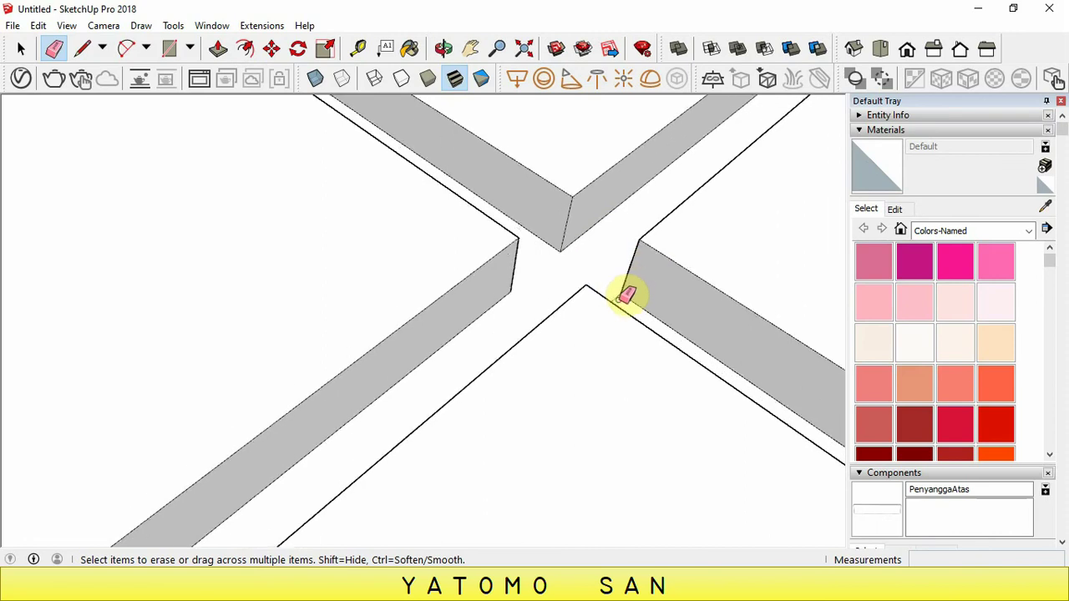
scroll(627, 293, "up", 1)
scroll(632, 287, "down", 3)
mouse_move(363, 215)
middle_mouse_down()
mouse_move(525, 246)
mouse_move(480, 264)
middle_mouse_up()
scroll(480, 263, "down", 4)
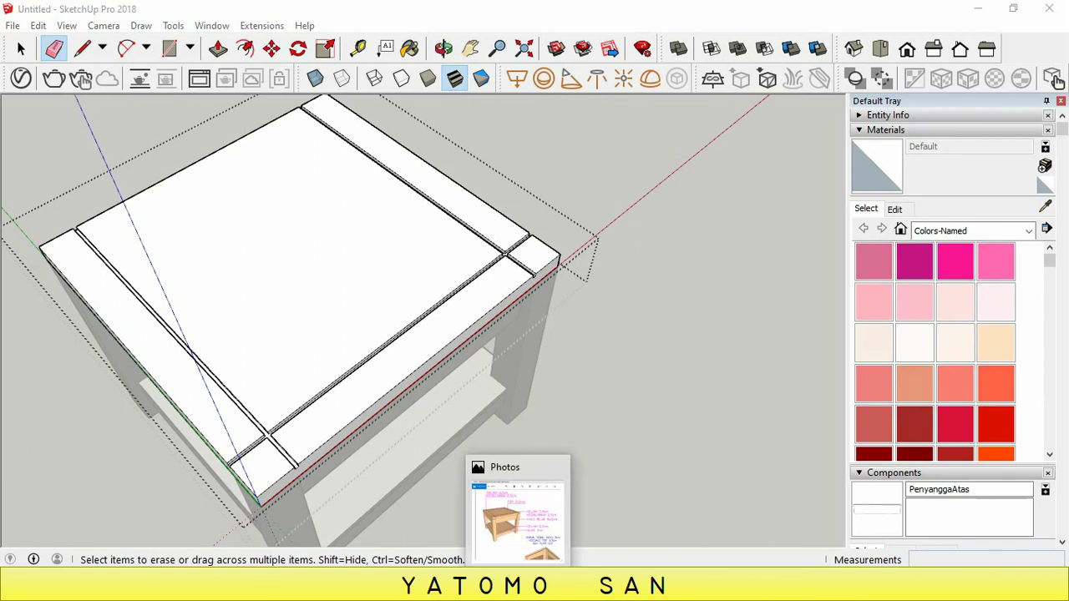
left_click(535, 501)
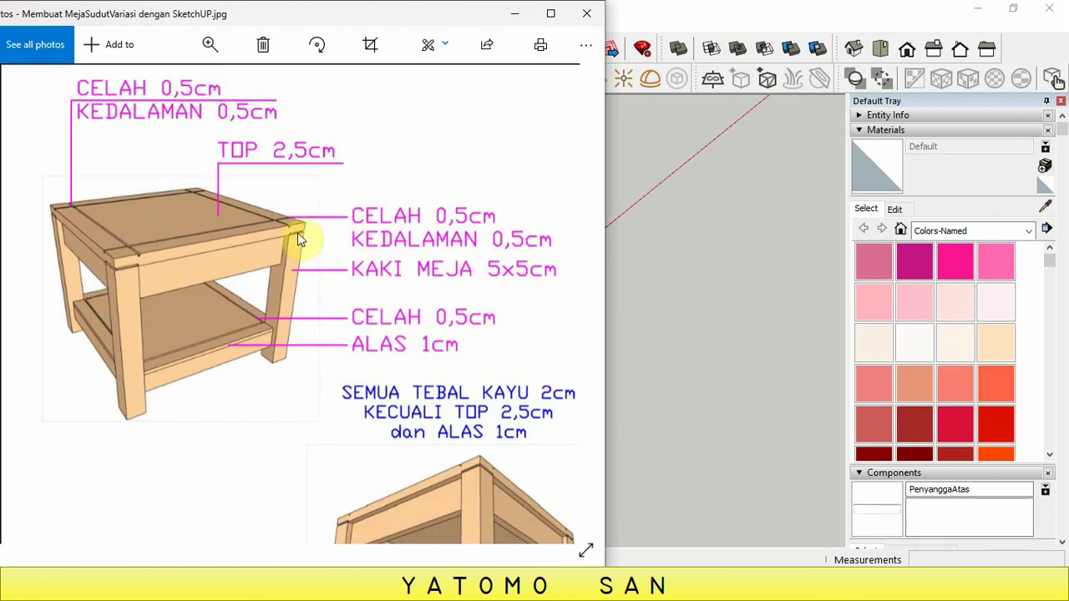
scroll(298, 232, "up", 3)
scroll(430, 351, "down", 2)
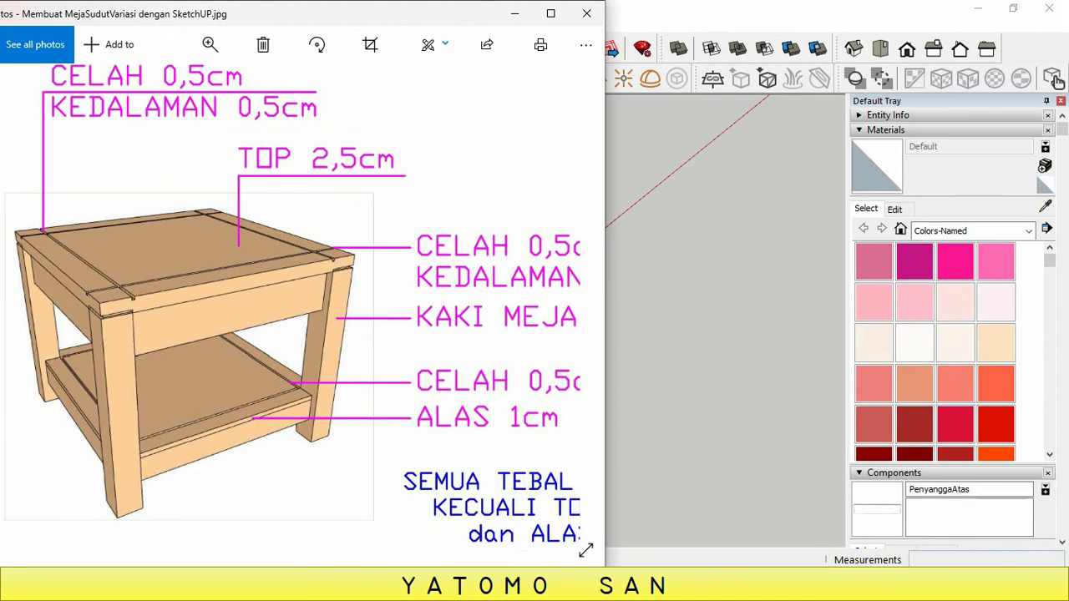
left_click(513, 518)
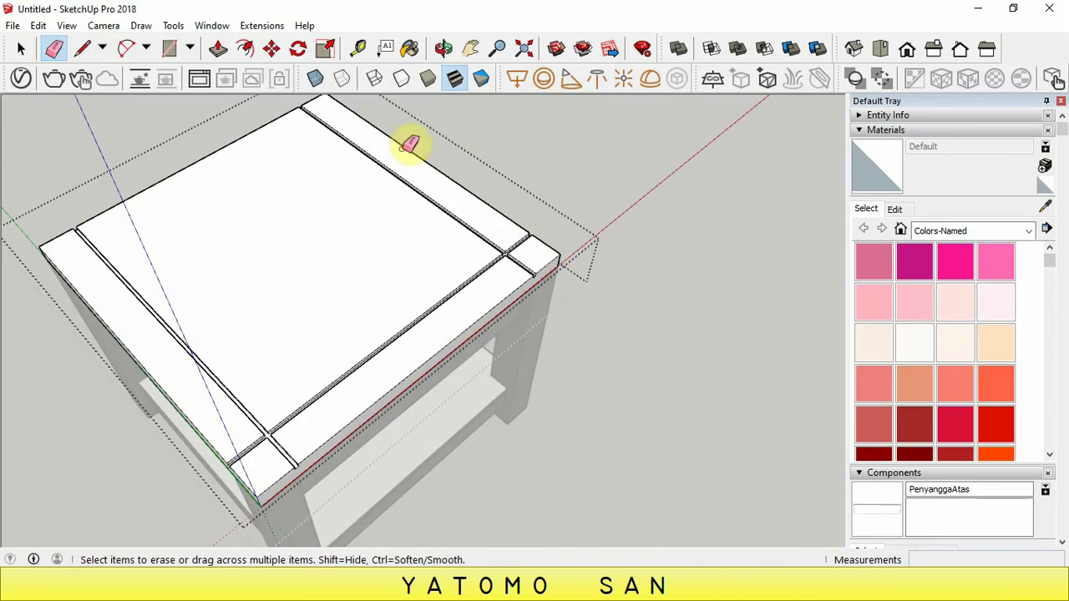
Reorient to the table's front corner and open the tabletop group for editing
left_click(21, 49)
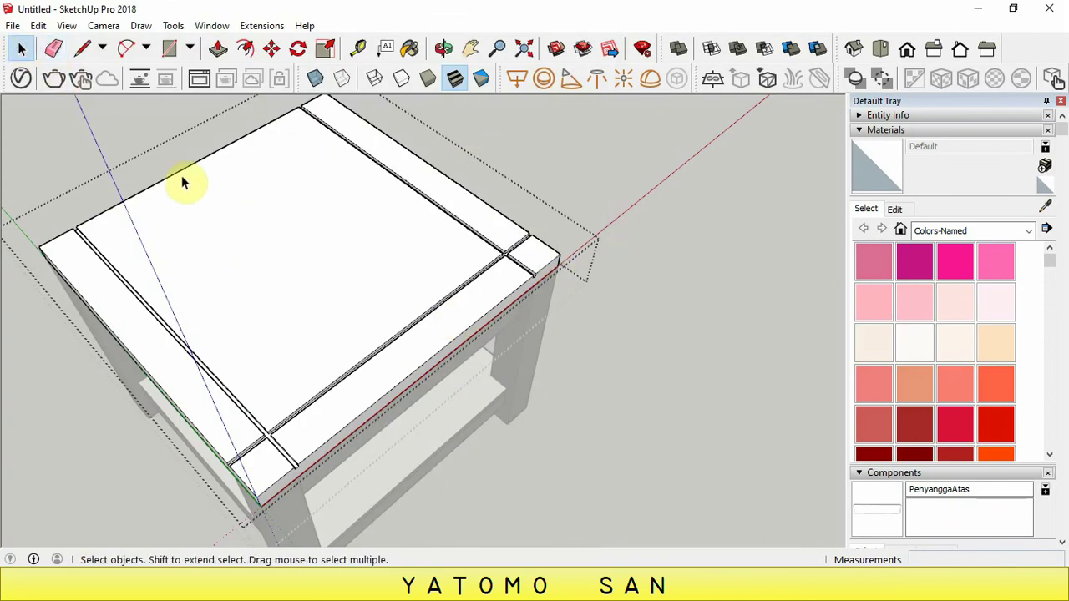
left_click(46, 148)
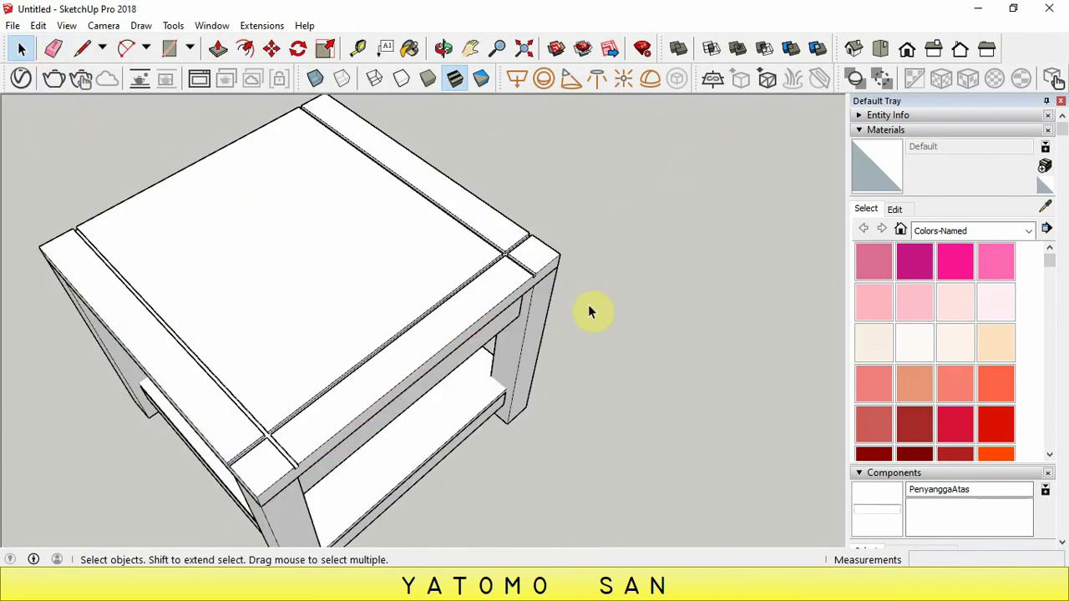
left_click(443, 48)
mouse_move(525, 334)
left_mouse_down()
mouse_move(445, 148)
mouse_move(413, 209)
mouse_move(344, 208)
left_mouse_up()
scroll(420, 221, "up", 3)
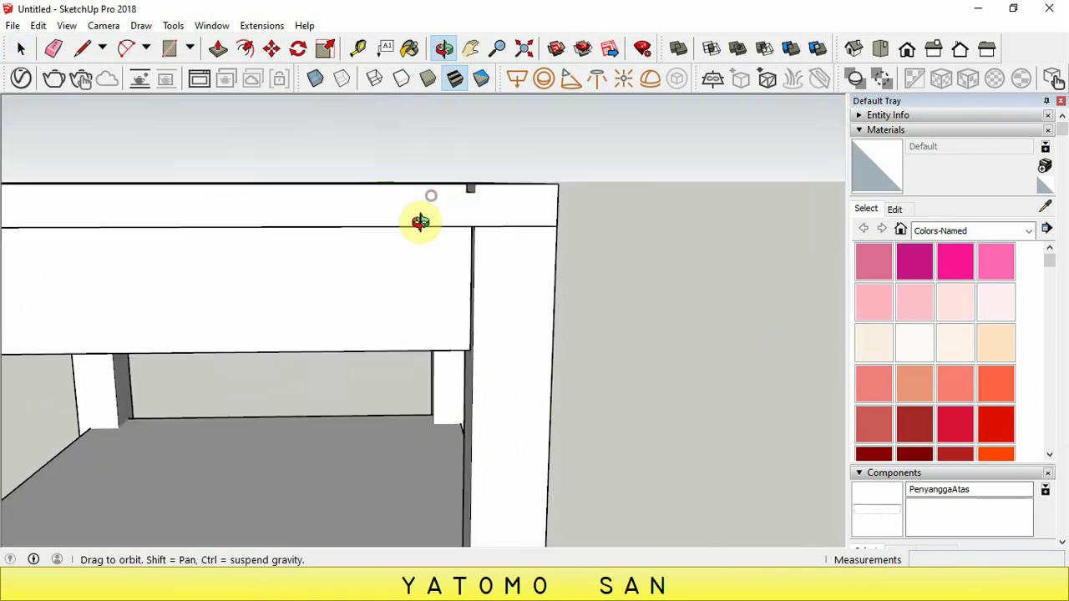
left_click_drag(420, 222, 381, 268)
right_click(395, 257)
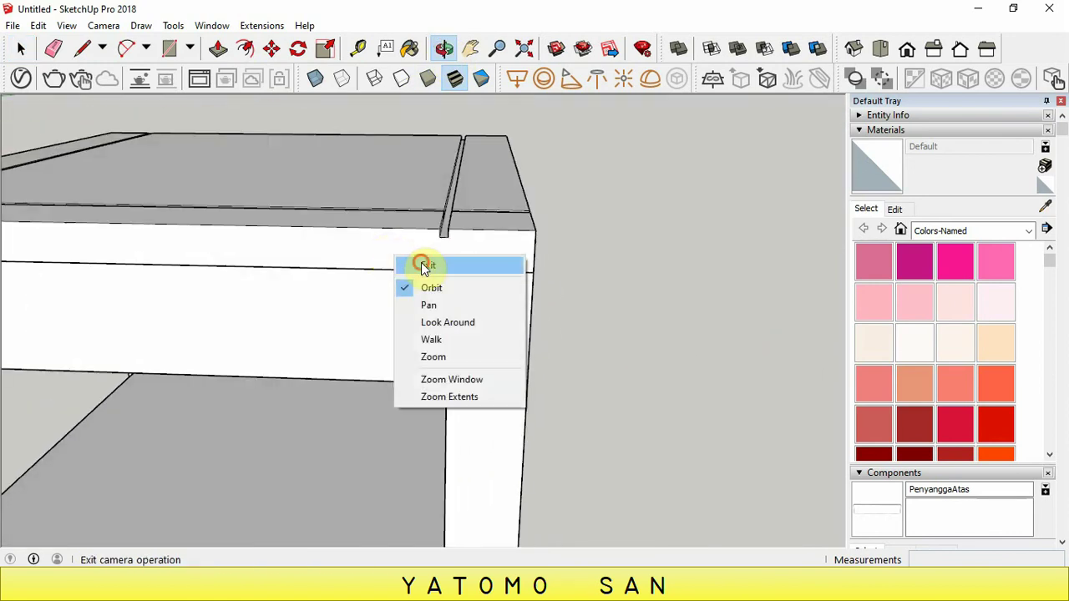
left_click(424, 266)
left_click(397, 248)
right_click(398, 248)
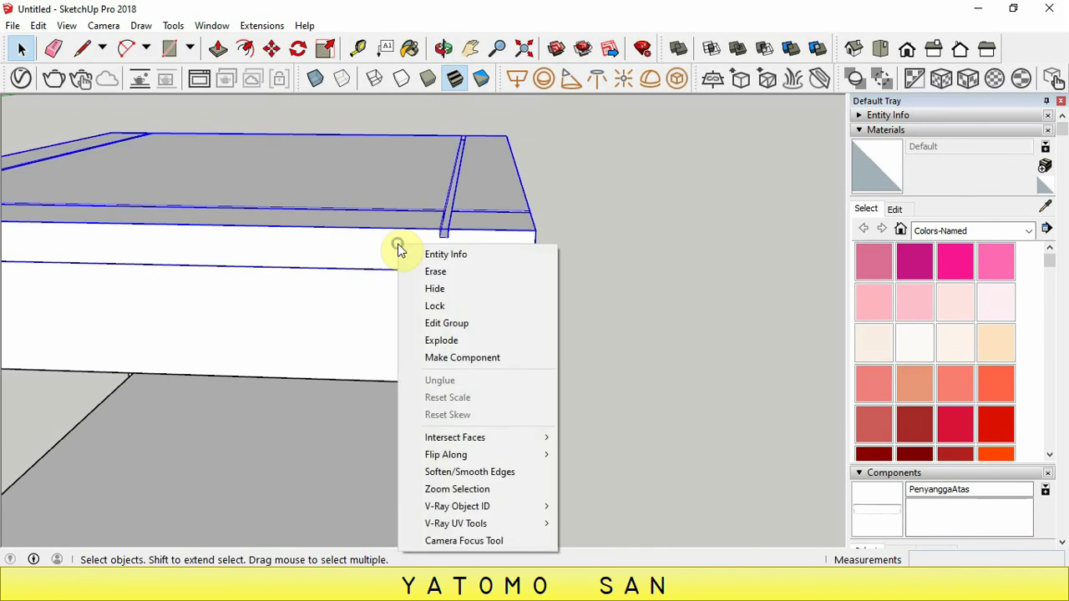
left_click(437, 325)
Draw a 0,5 cm line and edges under the top near the front corner, marking a thin strip
scroll(460, 270, "up", 2)
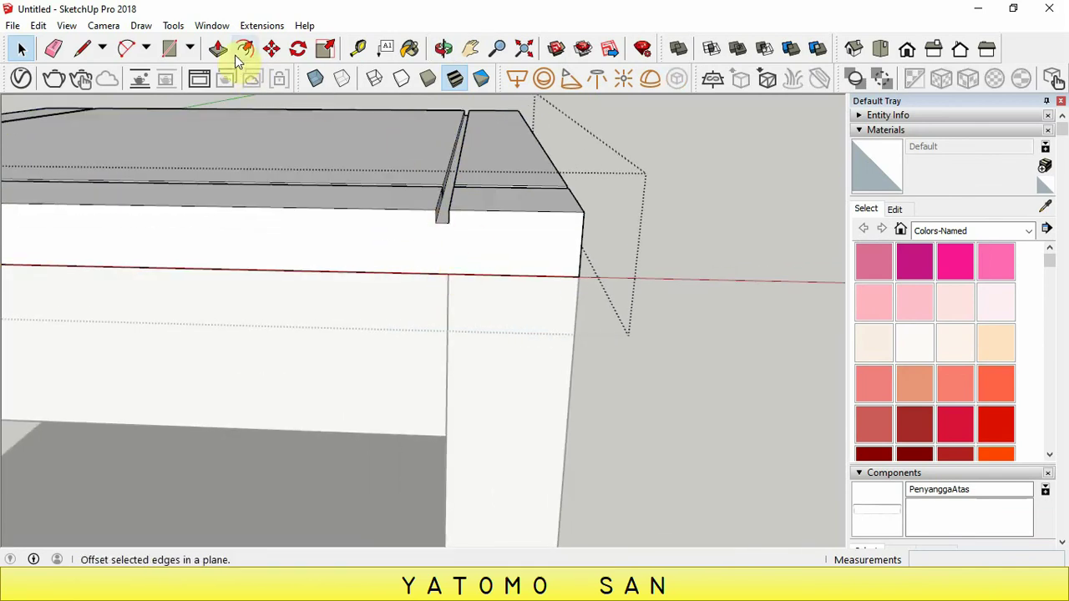
left_click(82, 48)
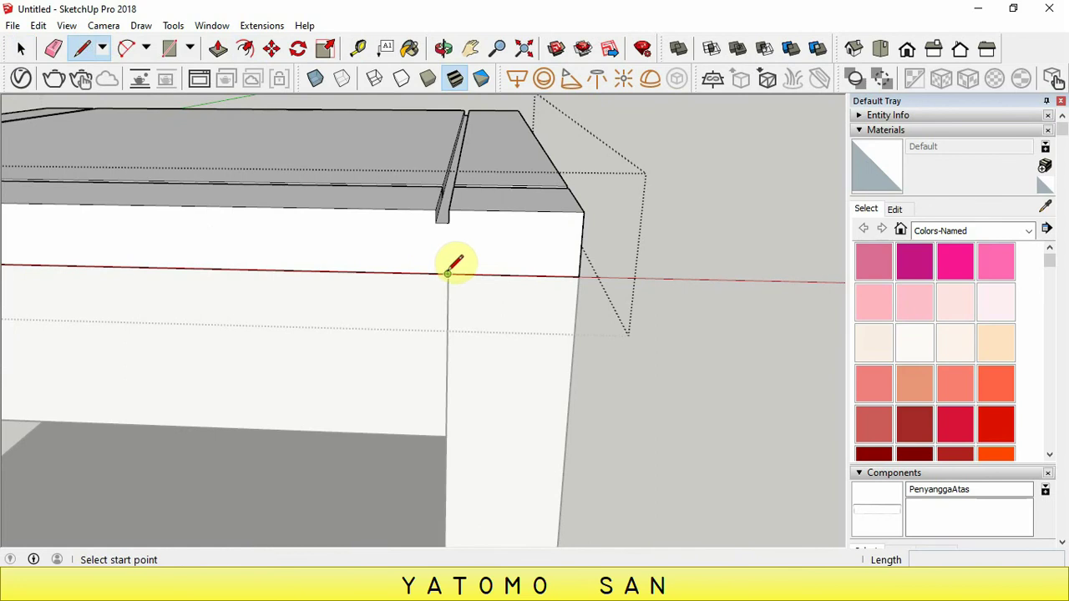
left_click(447, 273)
type("0,5")
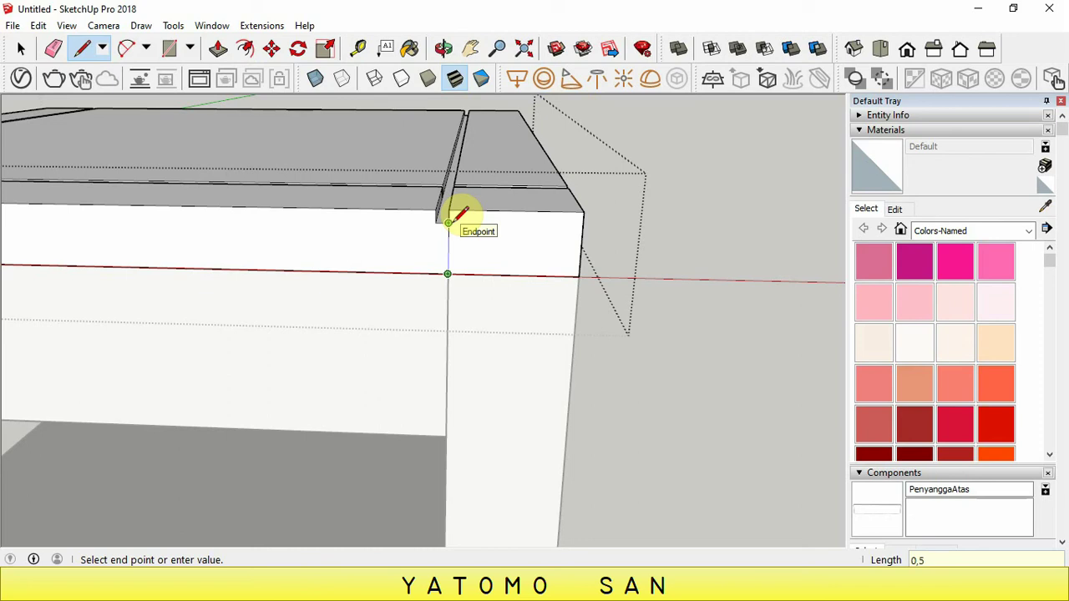
key("Return")
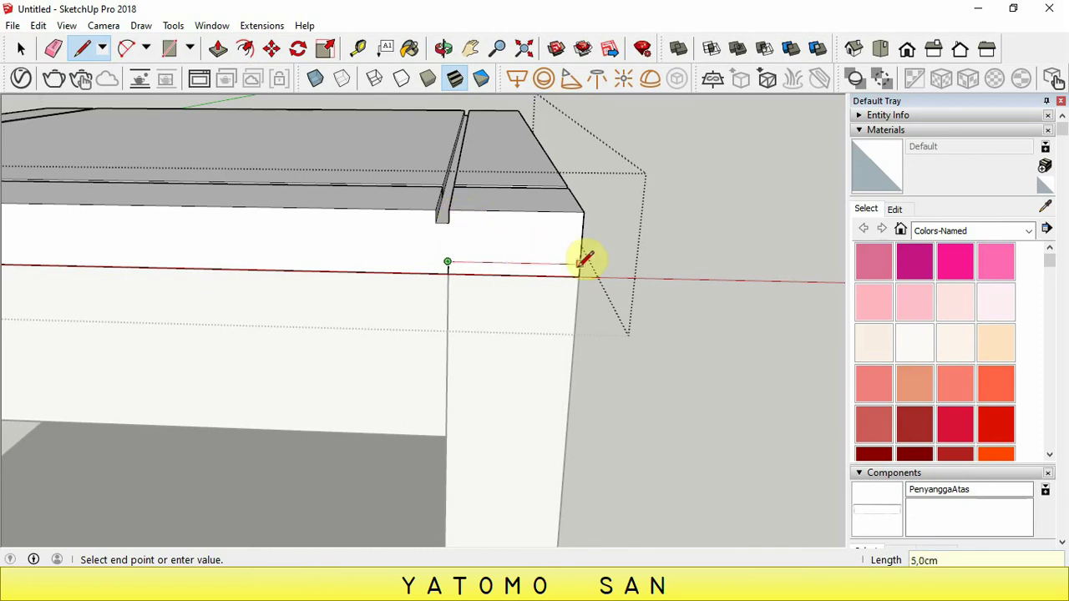
left_click(579, 265)
left_click(444, 48)
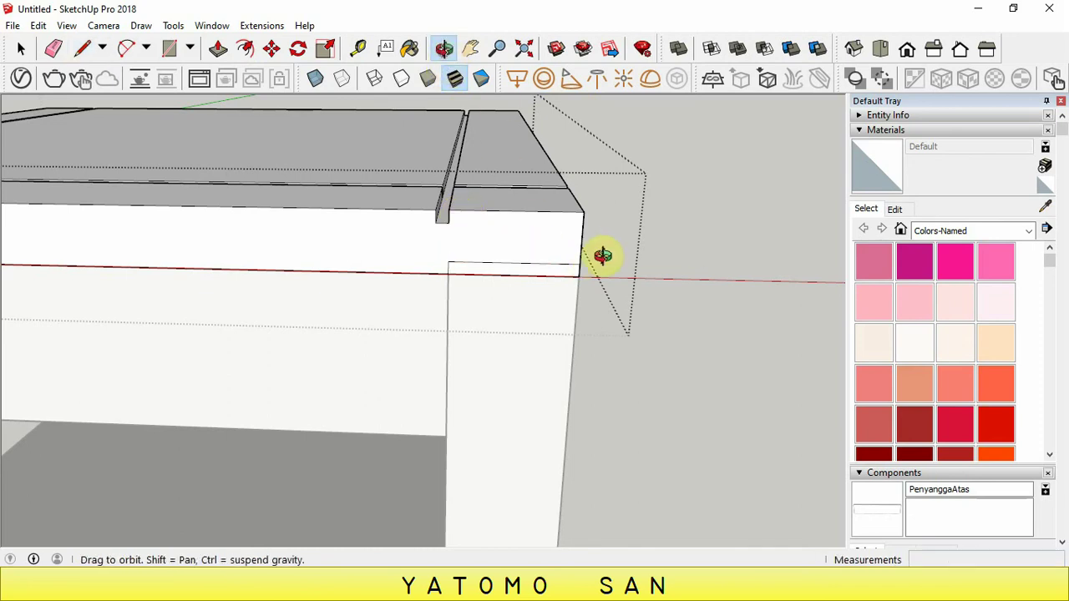
mouse_move(603, 255)
left_mouse_down()
mouse_move(446, 262)
mouse_move(520, 255)
left_mouse_up()
right_click(528, 256)
left_click(544, 269)
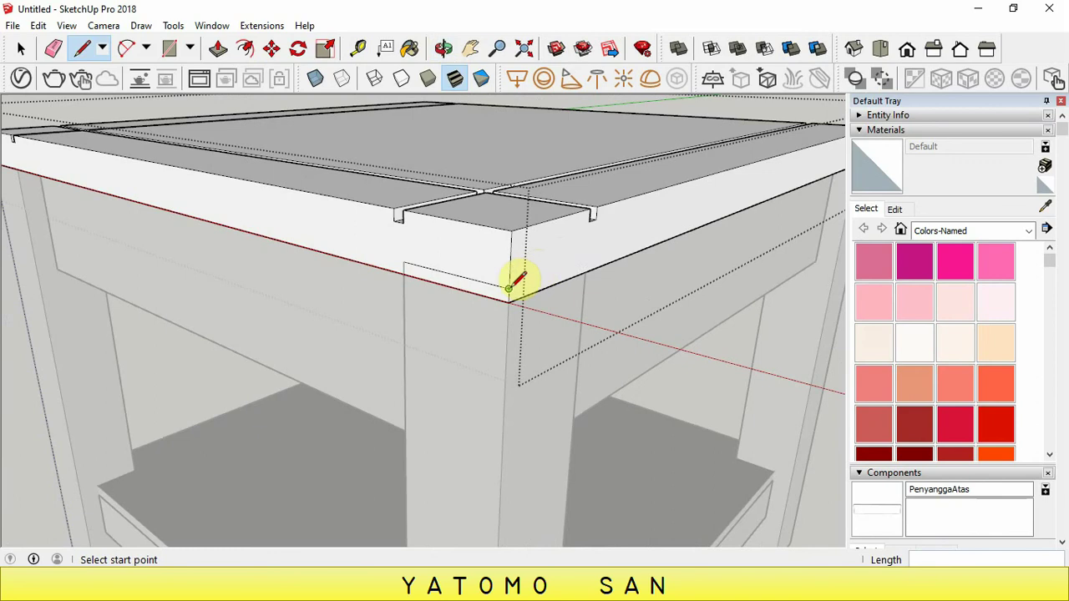
left_click(509, 288)
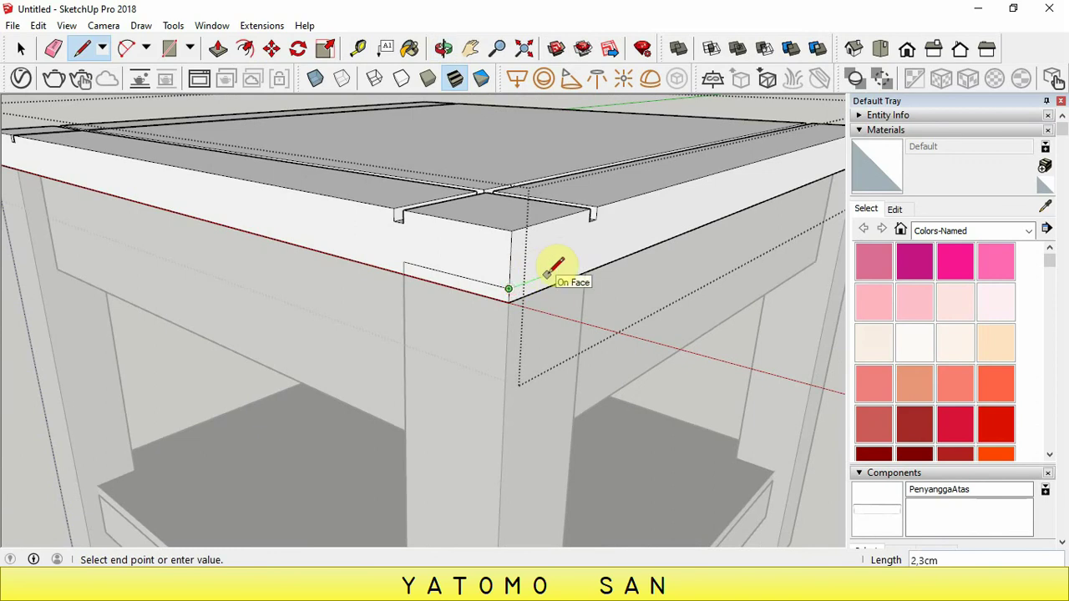
left_click(586, 266)
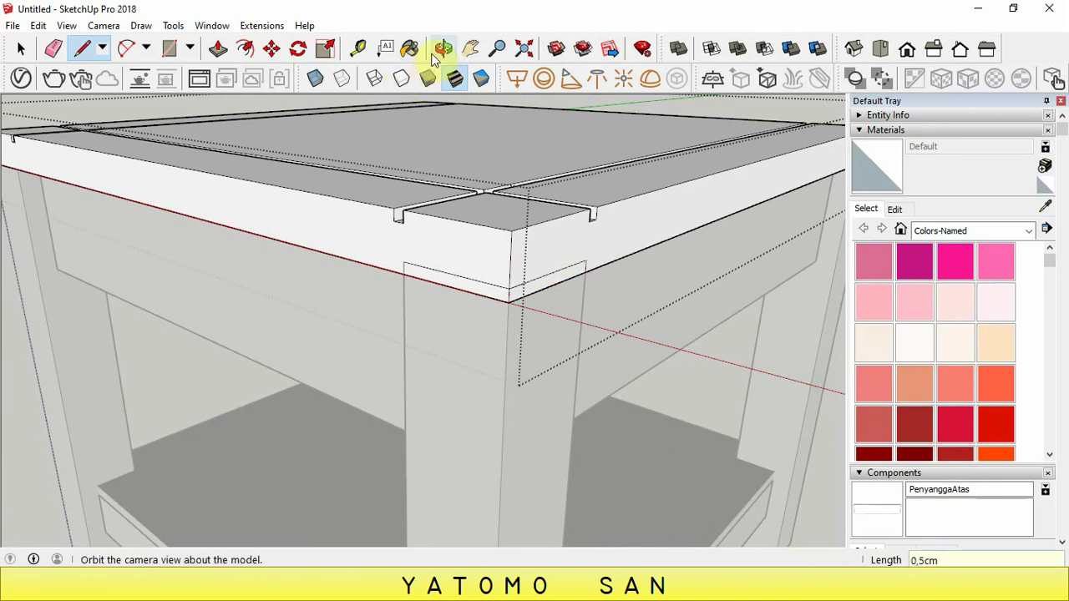
Push both thin strips under the table top in by 0,5 cm
left_click(218, 48)
left_click(427, 273)
type("0.5")
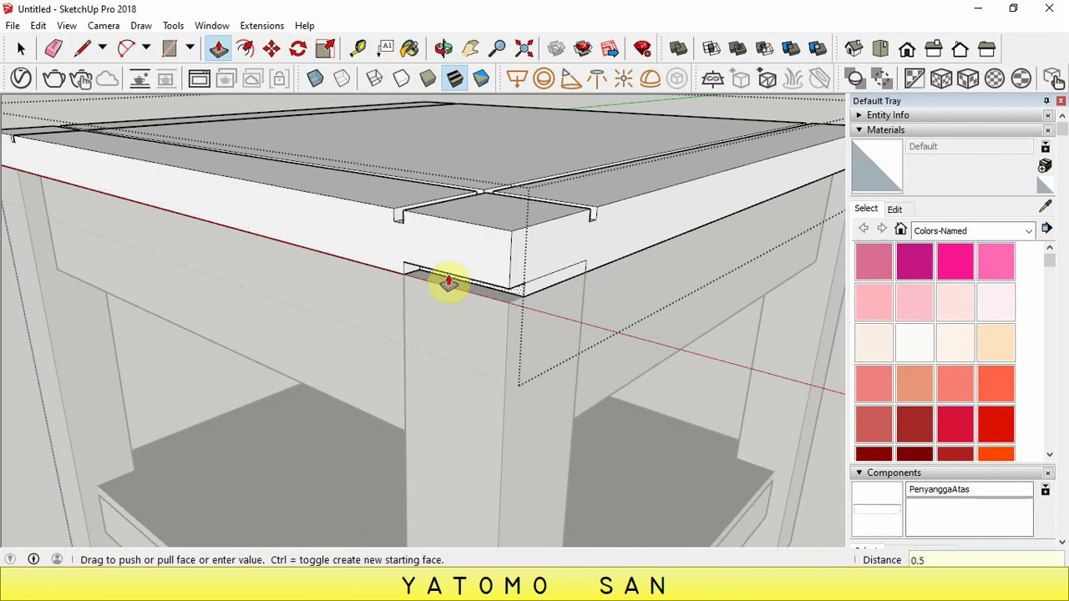
key("Return")
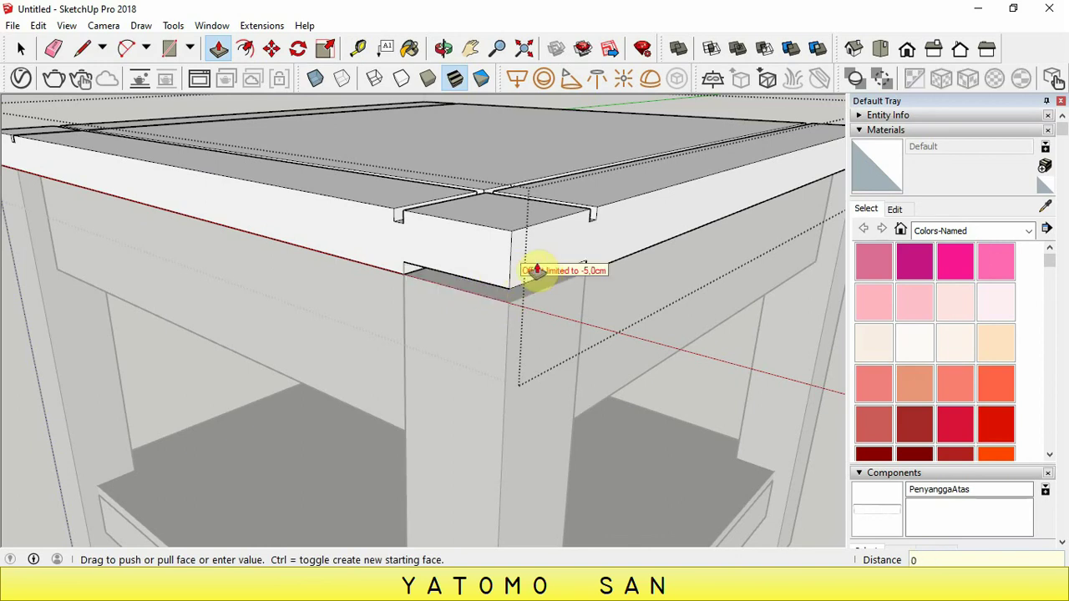
type(",5")
key("Return")
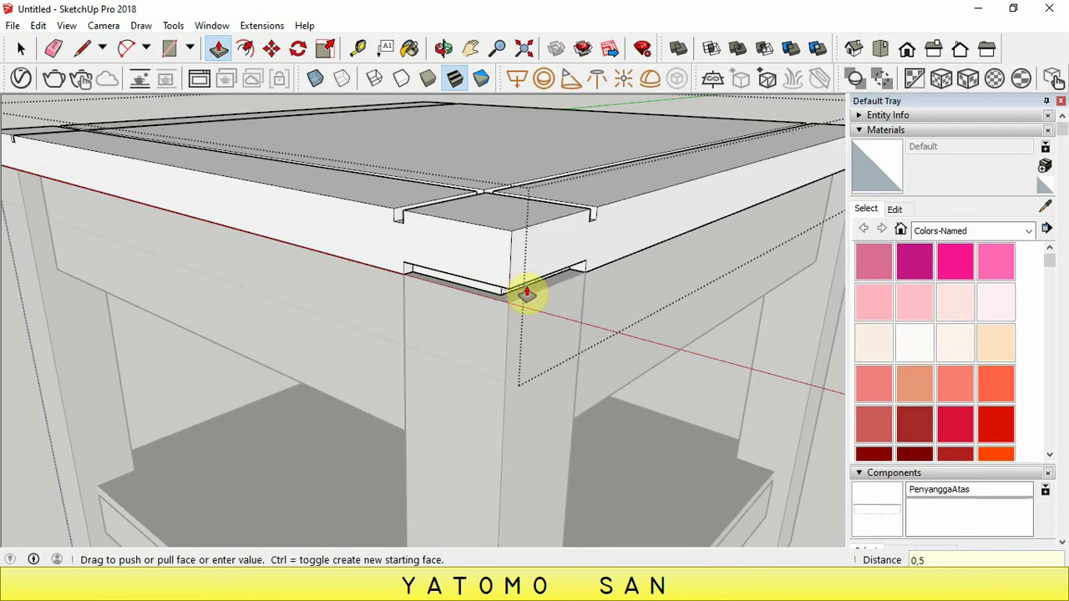
type("cm")
key("Return")
scroll(396, 354, "down", 3)
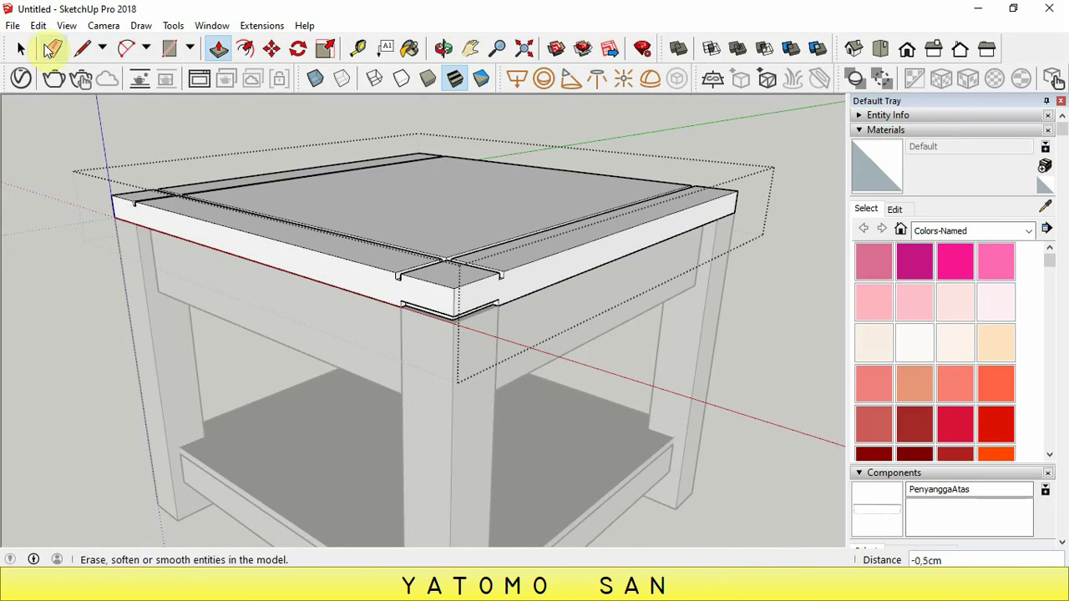
left_click(21, 49)
middle_click_drag(182, 266, 330, 302)
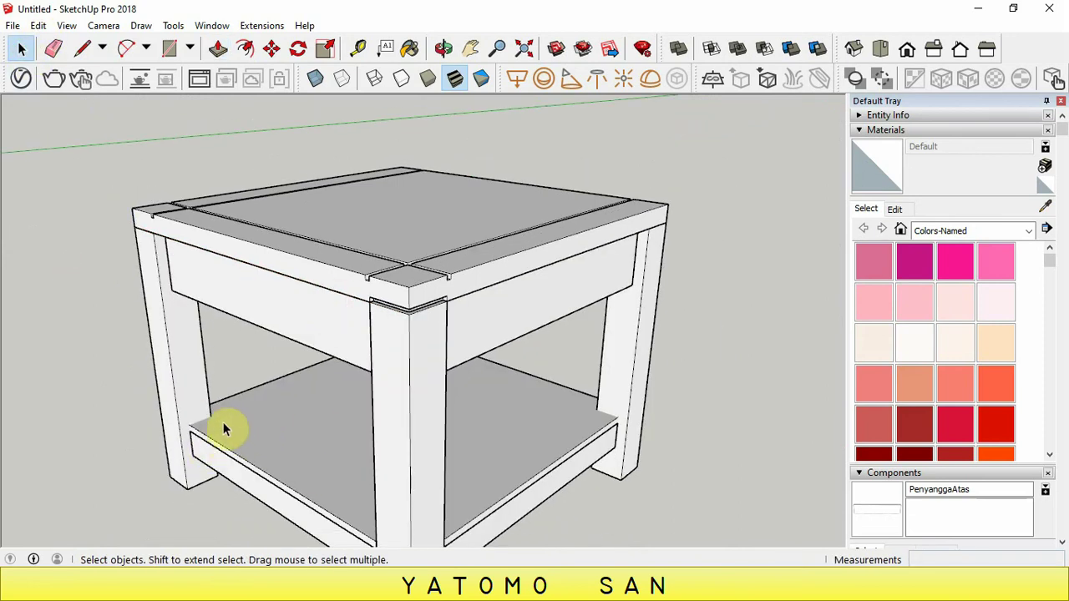
Zoom and orbit into the table for a close view of the lower shelf interior
scroll(262, 418, "down", 2)
scroll(233, 424, "up", 3)
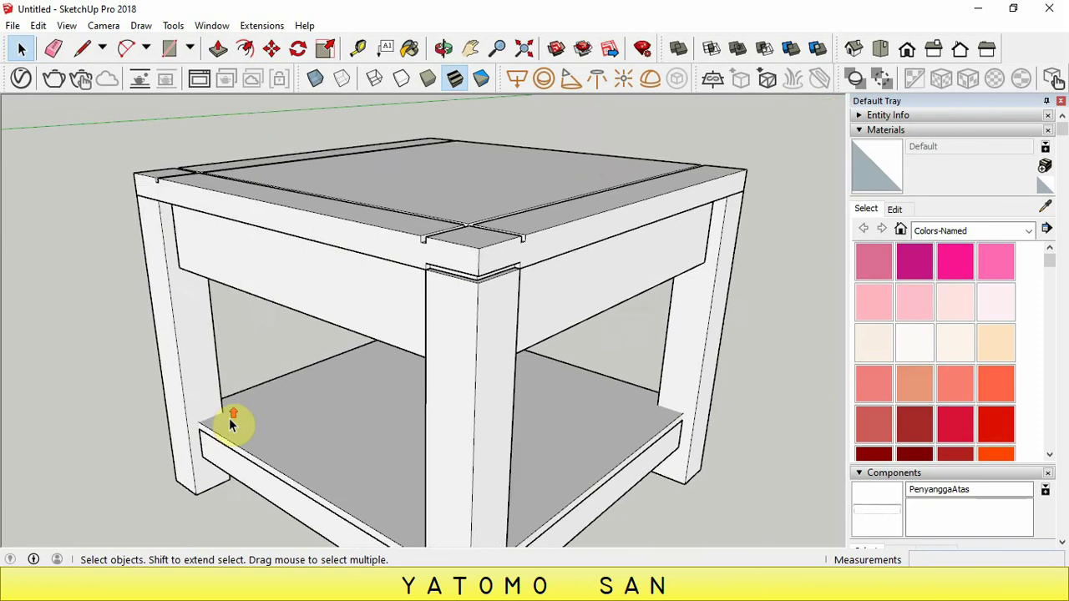
scroll(232, 424, "up", 3)
left_click(230, 422)
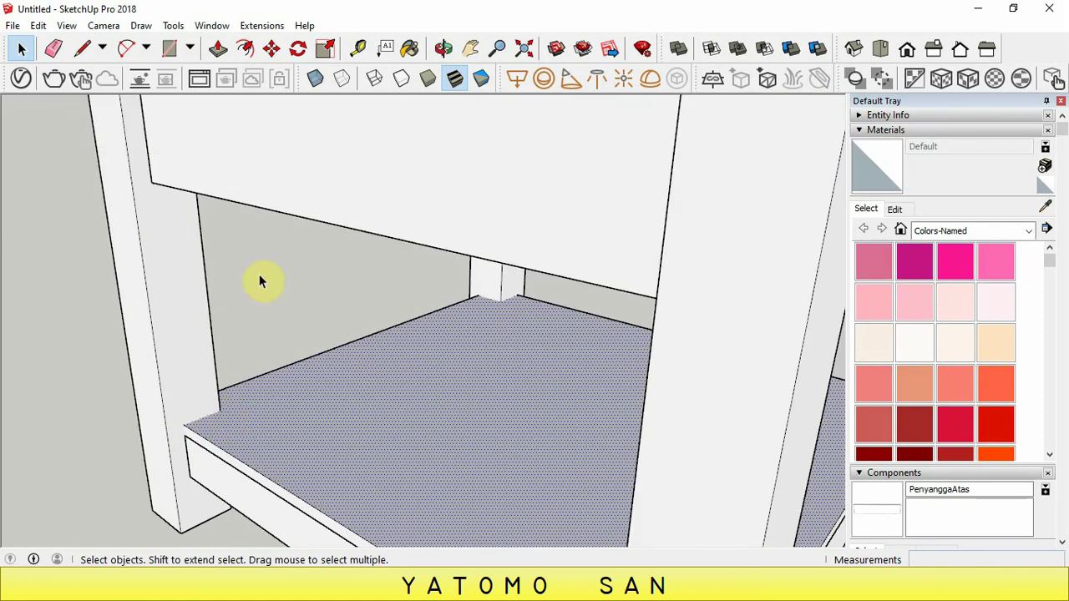
left_click(82, 55)
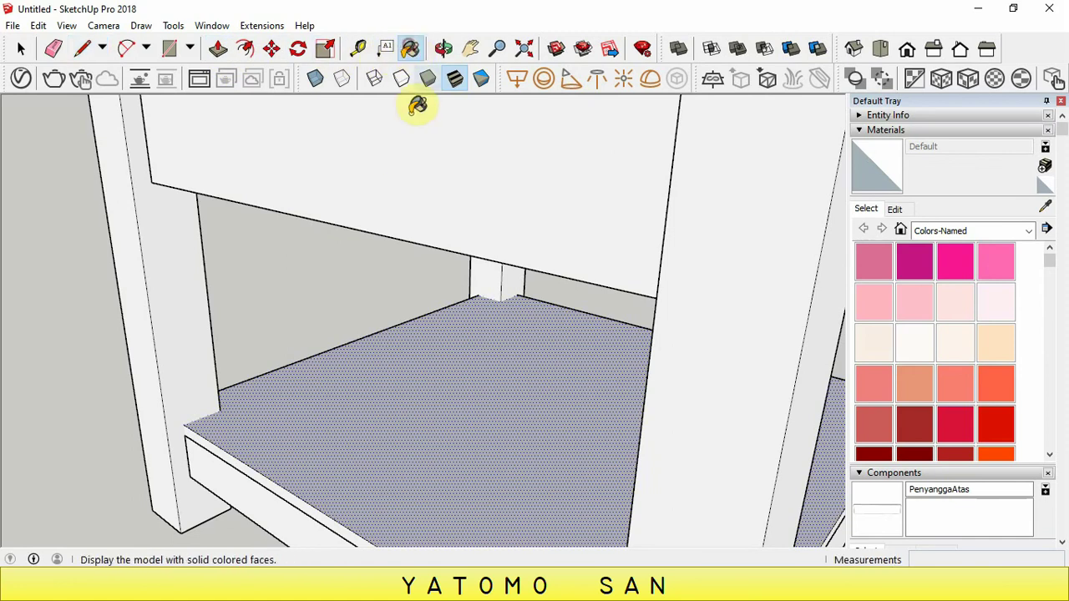
left_click(444, 49)
left_click_drag(334, 370, 132, 351)
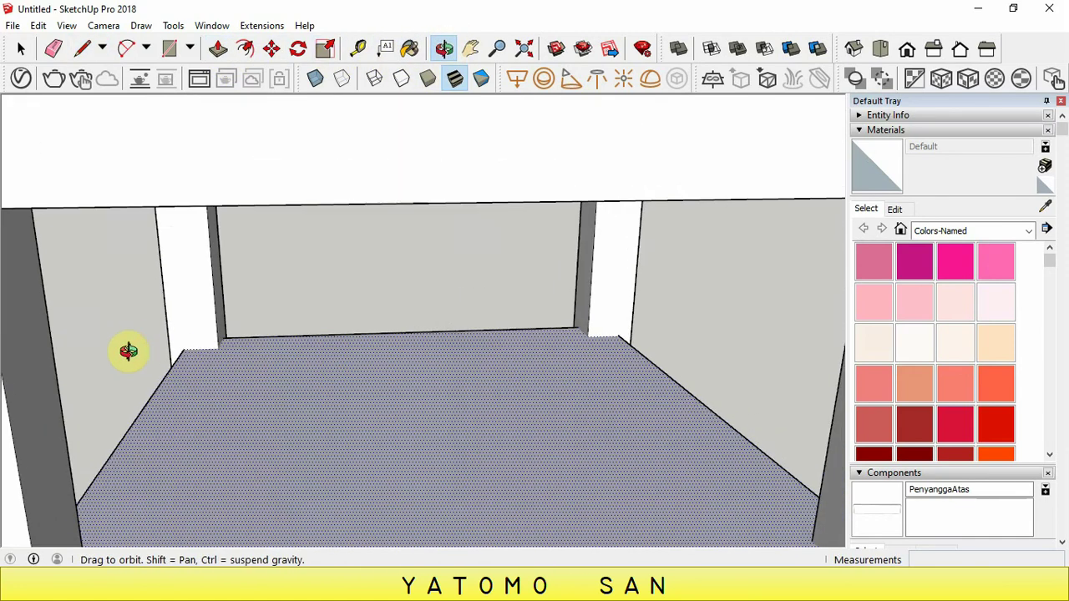
right_click(234, 336)
left_click(255, 344)
scroll(240, 336, "up", 1)
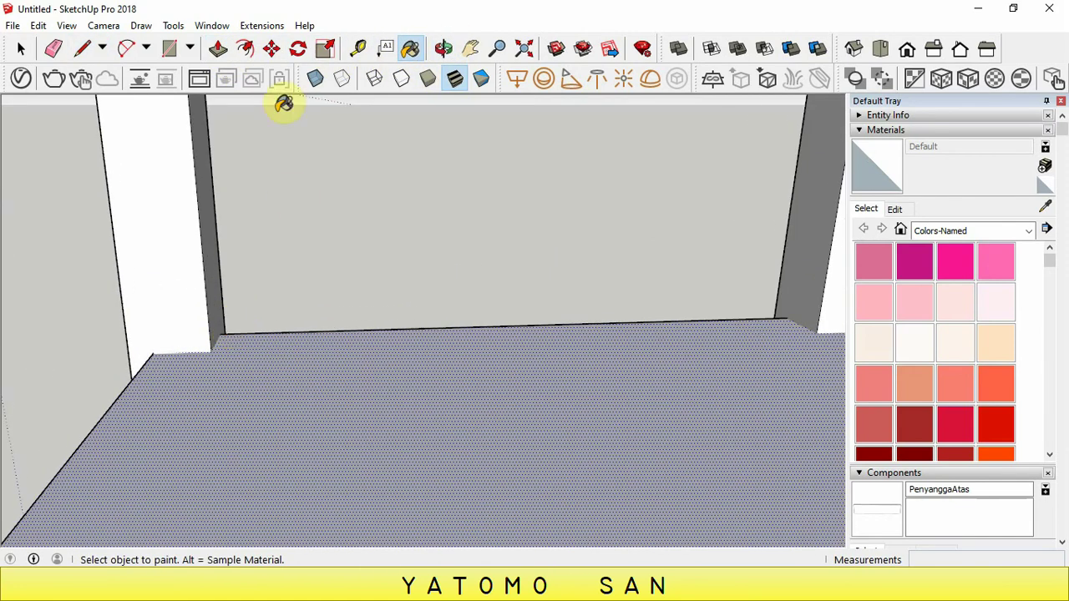
With the Line tool, start an edge at the shelf corner beside the leg
left_click(80, 48)
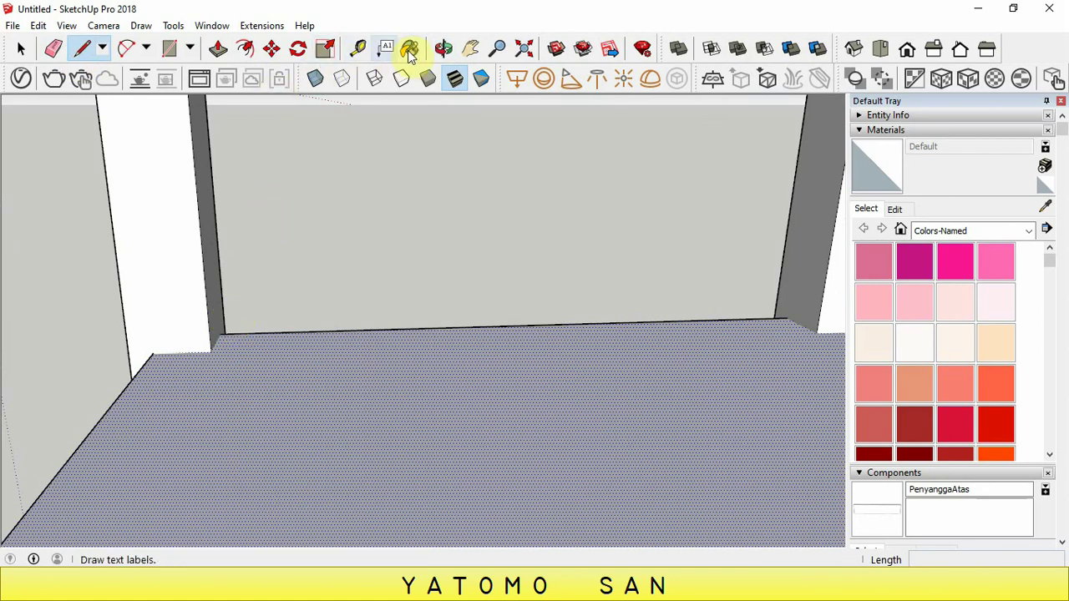
left_click(444, 48)
left_click_drag(256, 329, 208, 376)
right_click(253, 303)
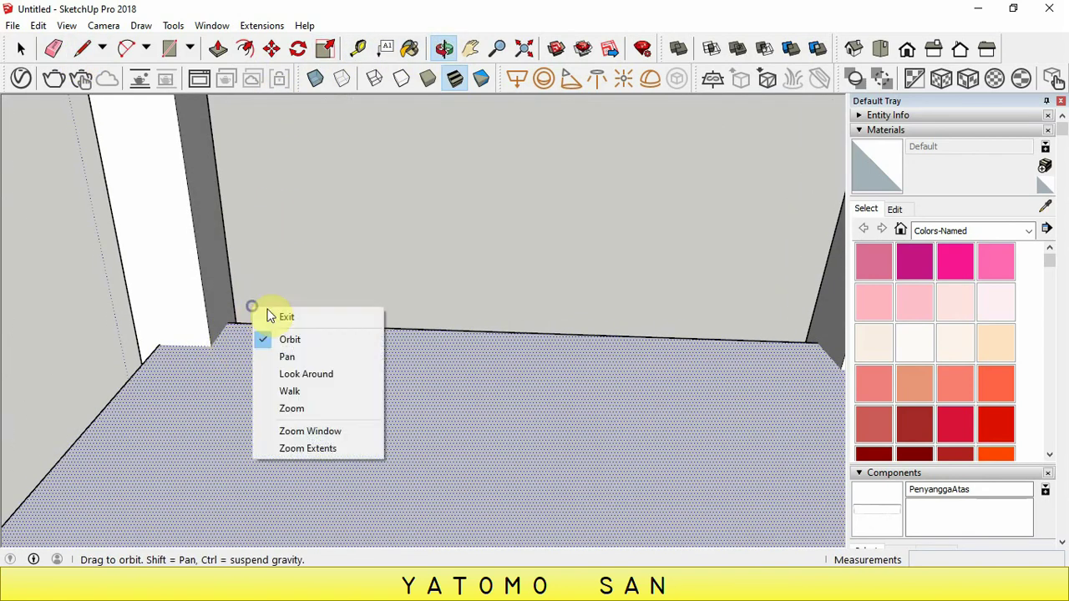
left_click(280, 313)
left_click(232, 315)
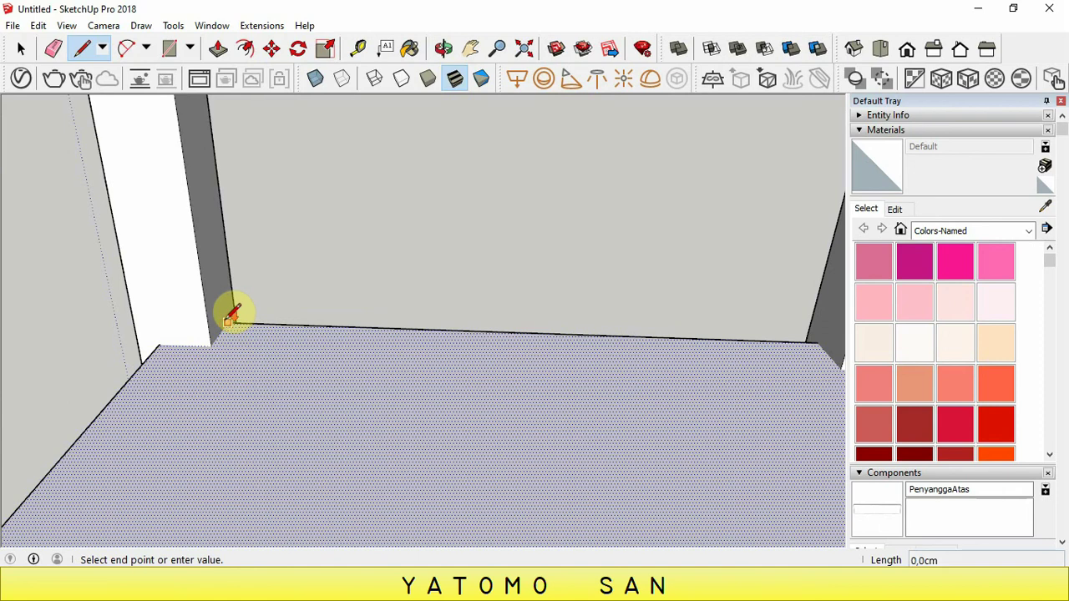
scroll(233, 312, "up", 3)
Draw a line along the shelf's side edge from front to back corner, splitting off a strip
scroll(224, 344, "down", 3)
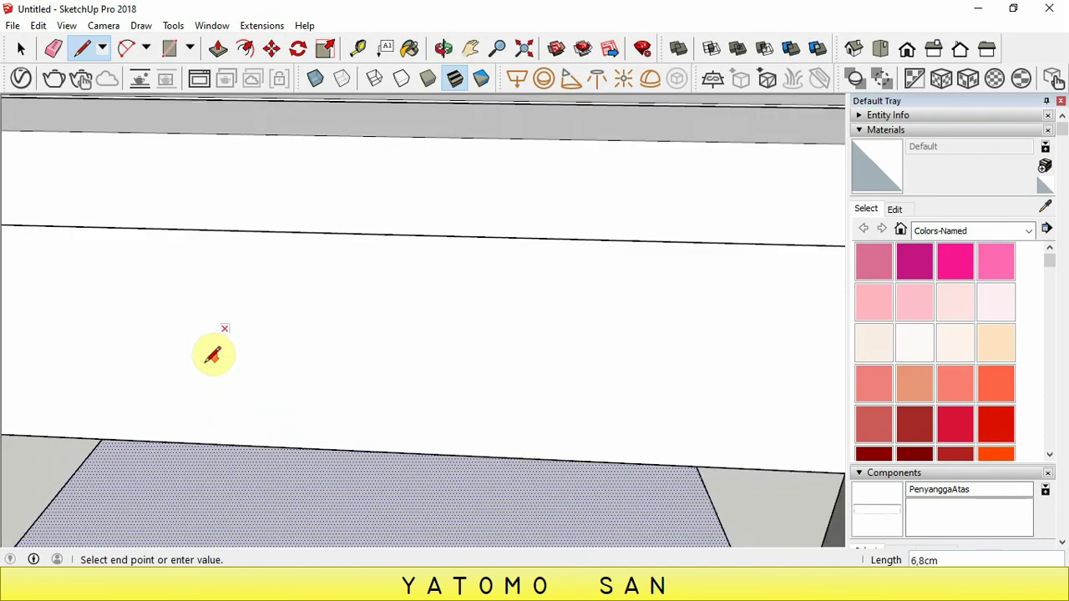
scroll(210, 359, "down", 3)
scroll(209, 392, "down", 3)
scroll(157, 498, "up", 2)
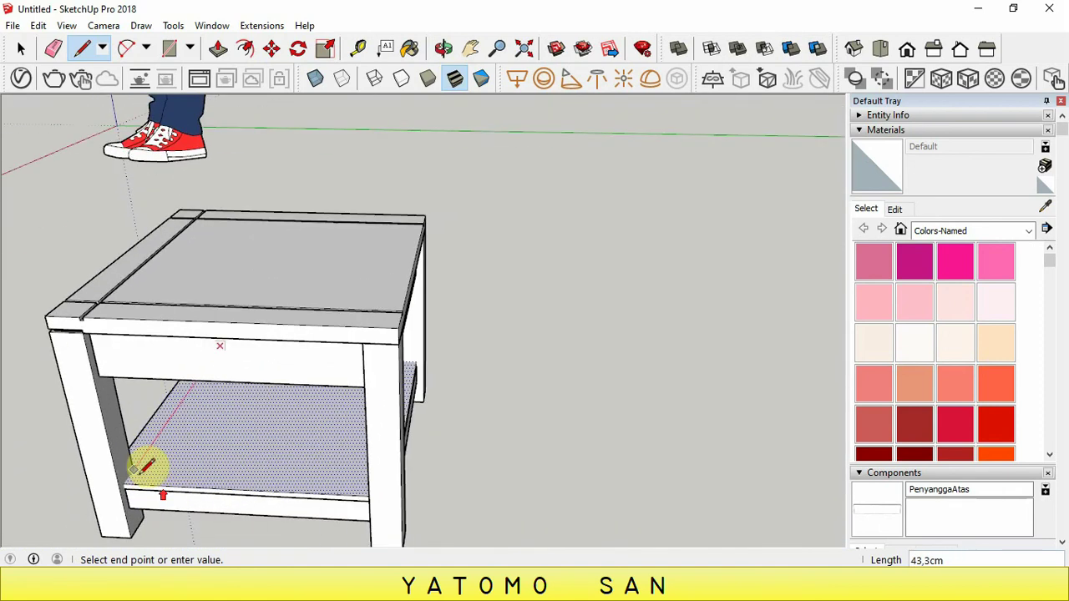
scroll(138, 489, "up", 2)
scroll(125, 483, "up", 3)
left_click(119, 481)
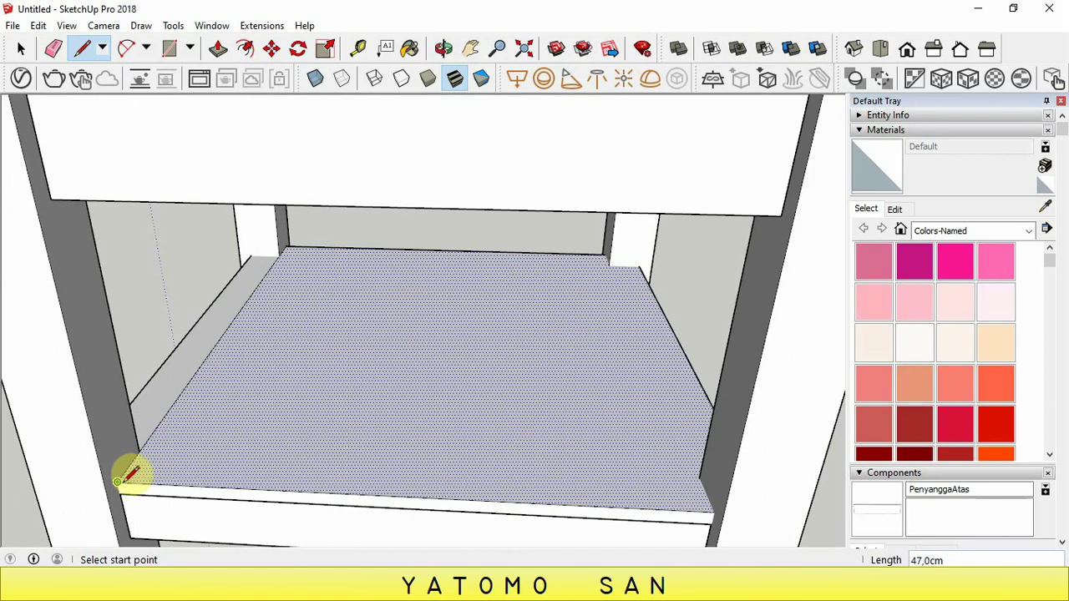
left_click(118, 482)
type("0,5")
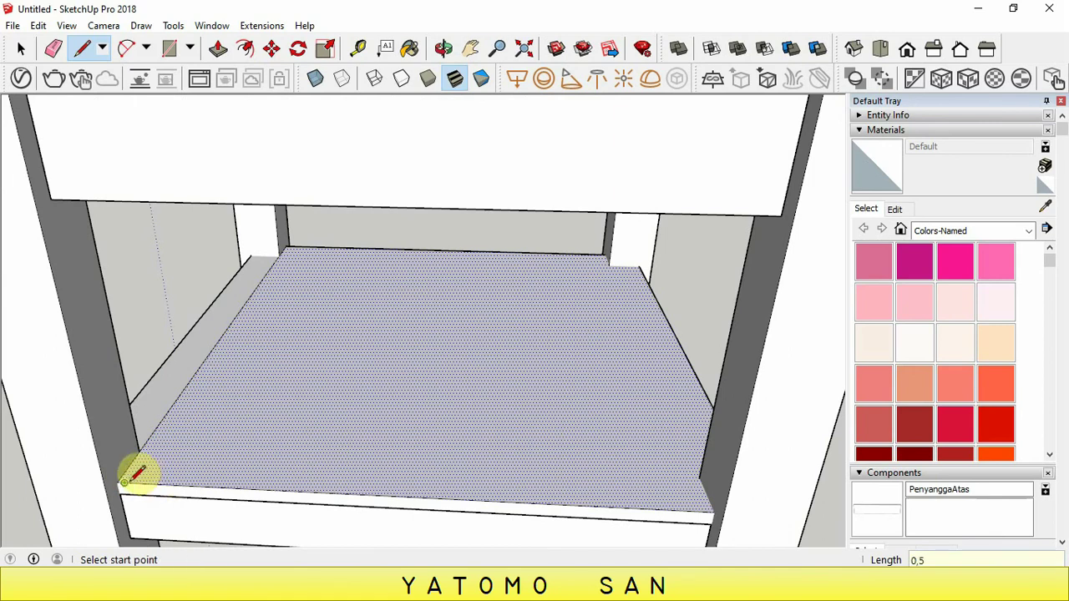
left_click(137, 472)
scroll(222, 377, "down", 2)
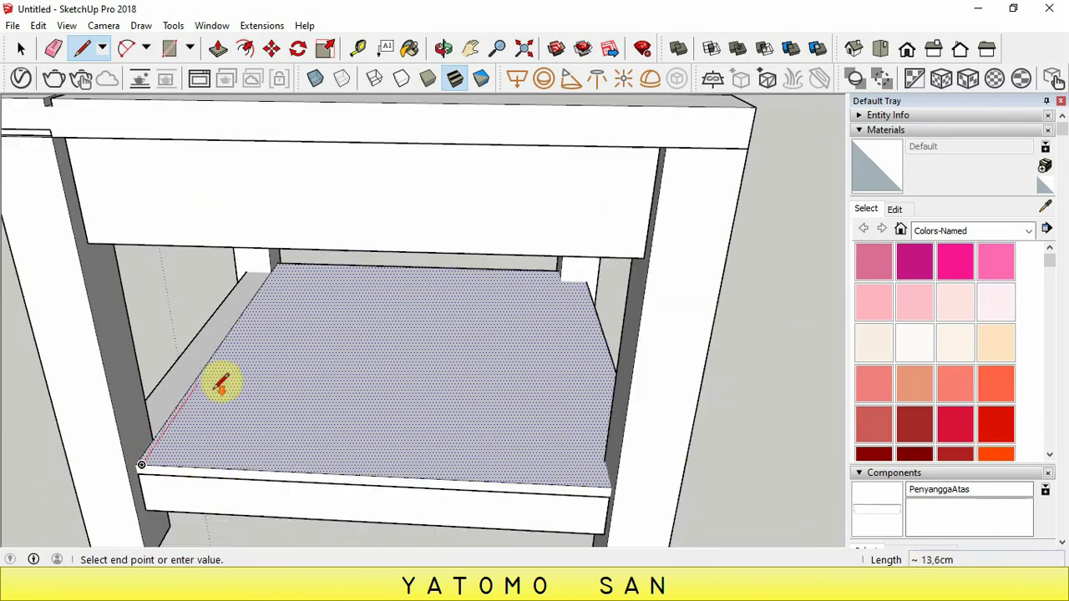
scroll(275, 280, "down", 1)
scroll(278, 272, "up", 3)
scroll(265, 271, "up", 2)
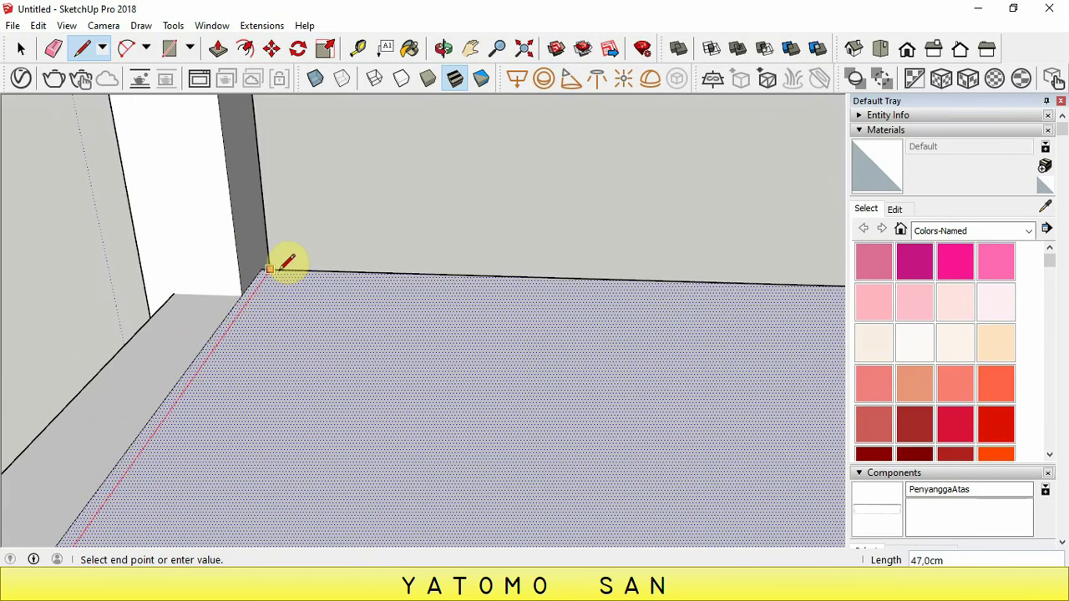
left_click(268, 269)
Push/Pull the strip down 0,5 cm, then zoom back out to the whole table
left_click(218, 48)
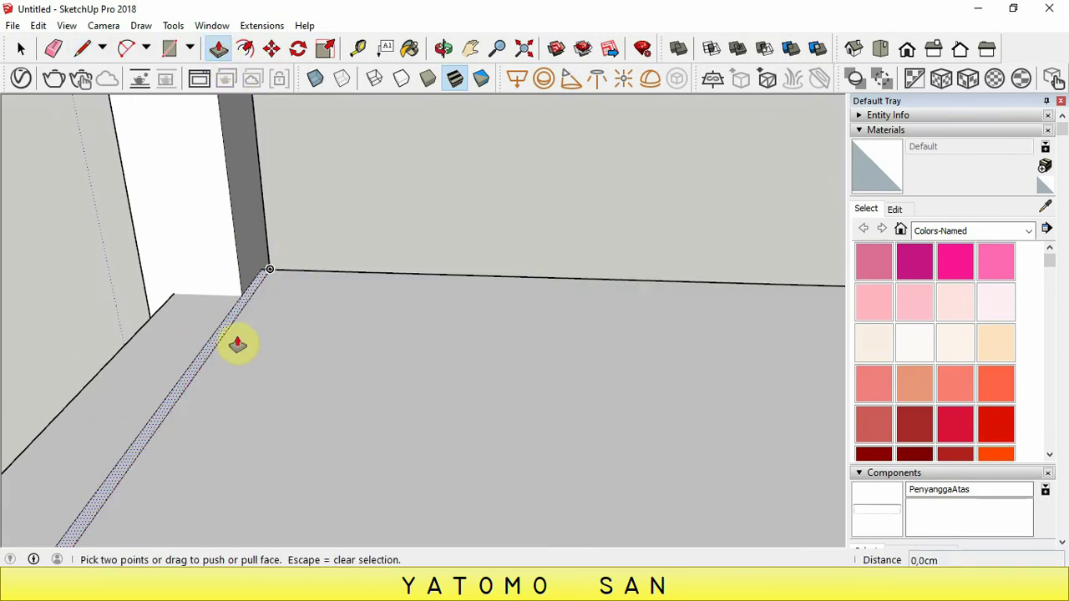
scroll(220, 342, "up", 1)
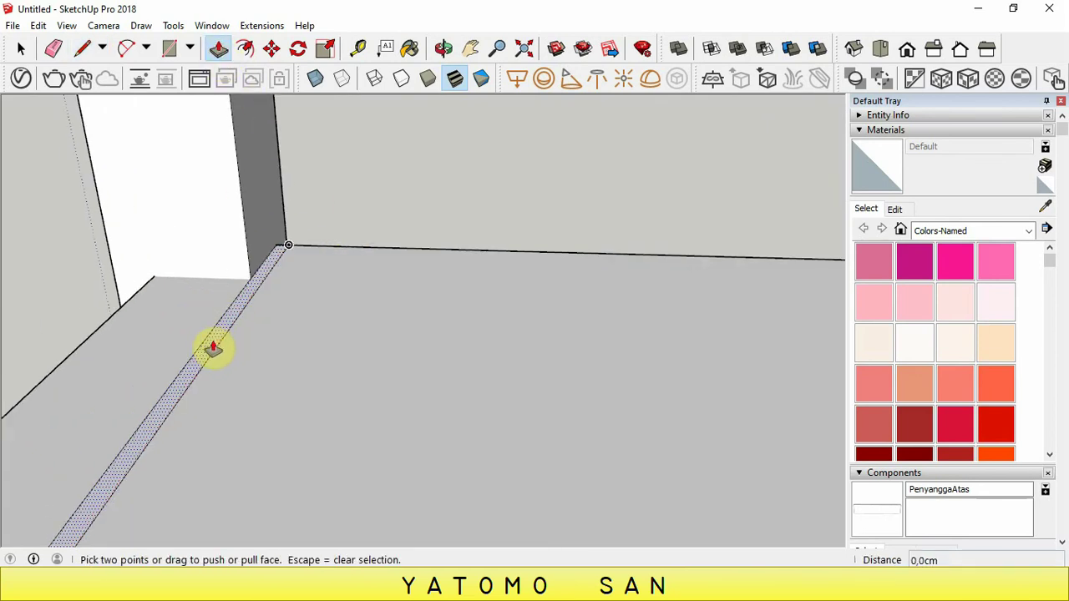
left_click(213, 349)
type("0,5")
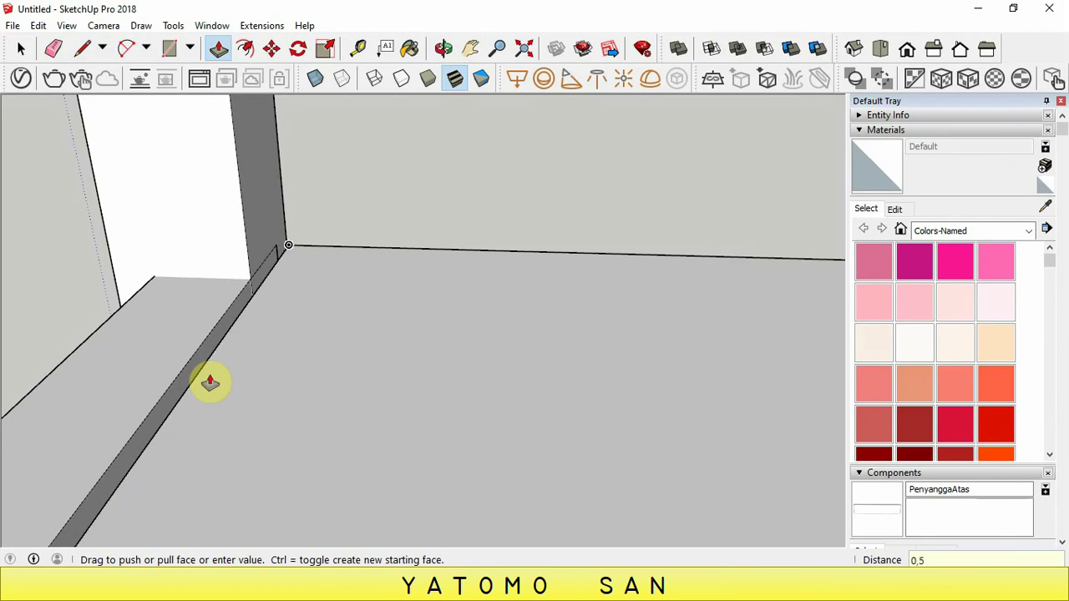
key("Return")
scroll(310, 310, "down", 2)
scroll(358, 239, "down", 2)
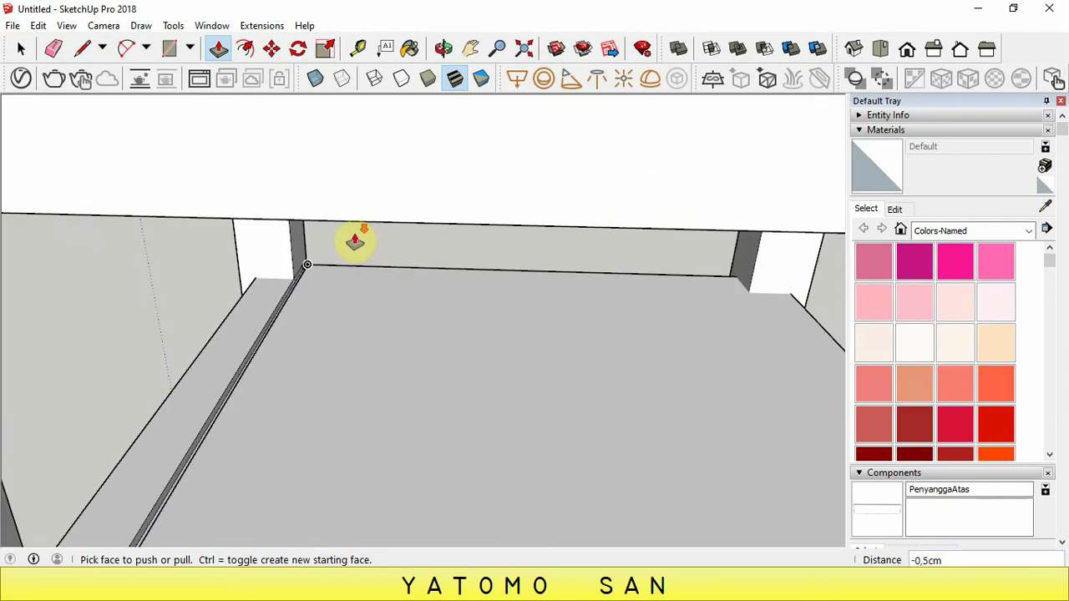
scroll(336, 409, "down", 2)
scroll(275, 506, "up", 2)
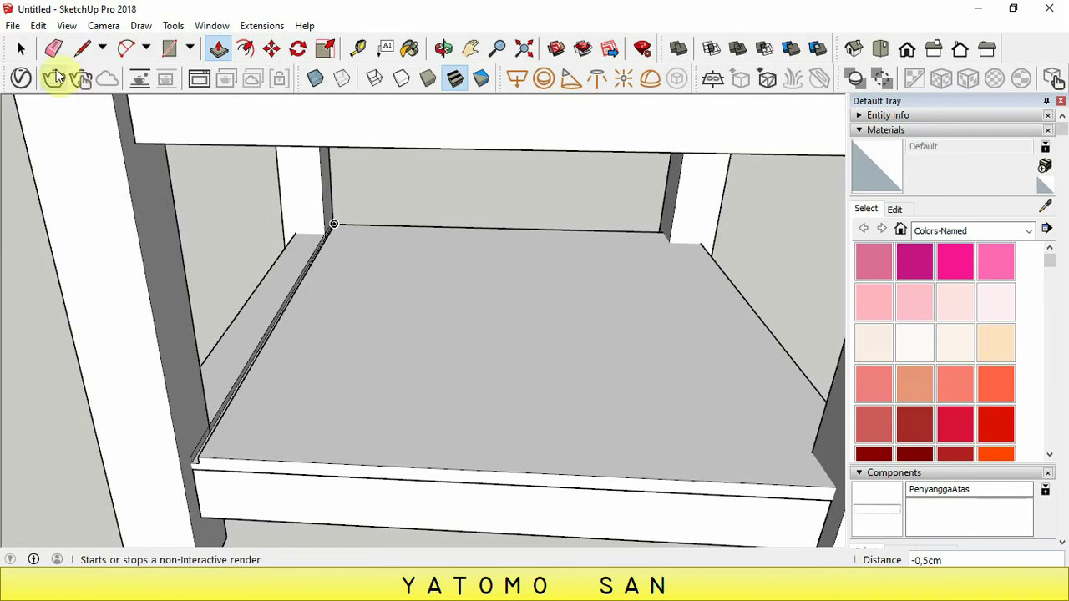
left_click(21, 49)
scroll(206, 477, "down", 1)
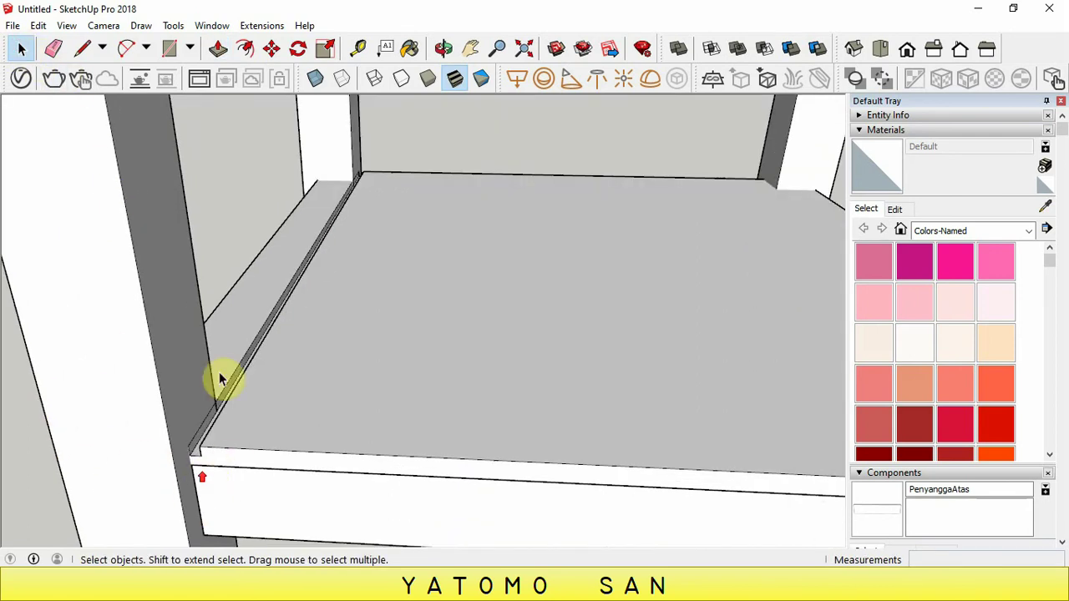
scroll(234, 391, "down", 2)
scroll(251, 401, "up", 1)
scroll(253, 407, "down", 2)
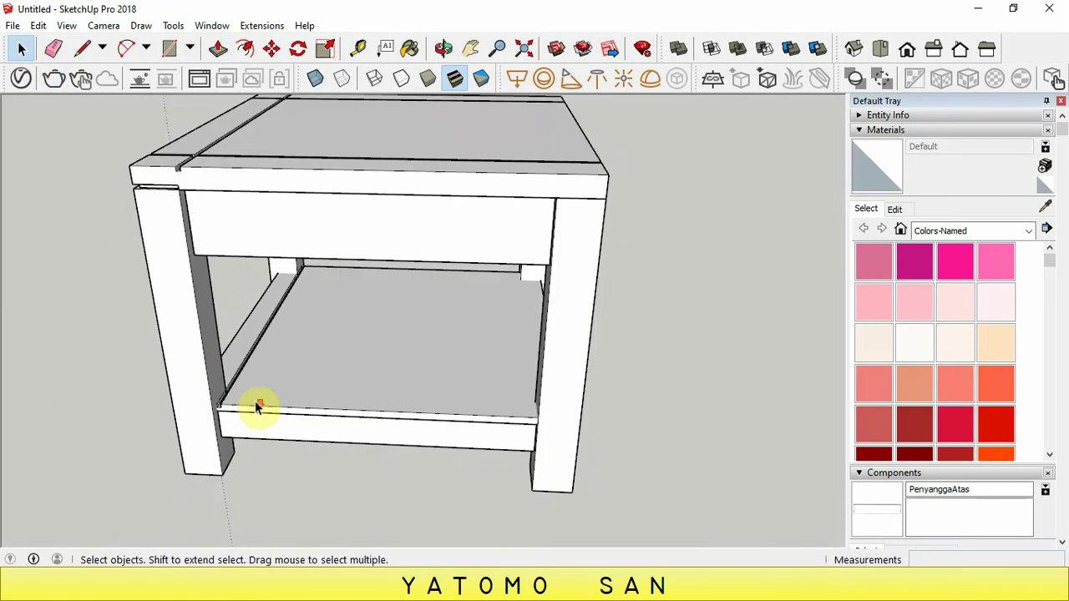
scroll(347, 372, "down", 1)
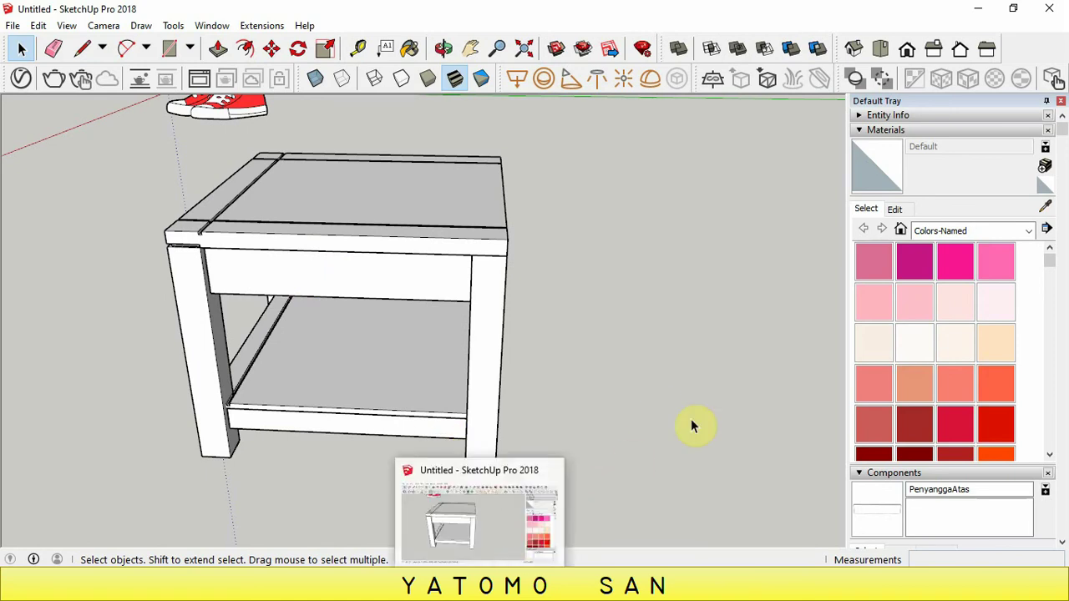
Check the reference photo, then paint the tabletop with Wood Cherry Original from the Wood collection
left_click(511, 486)
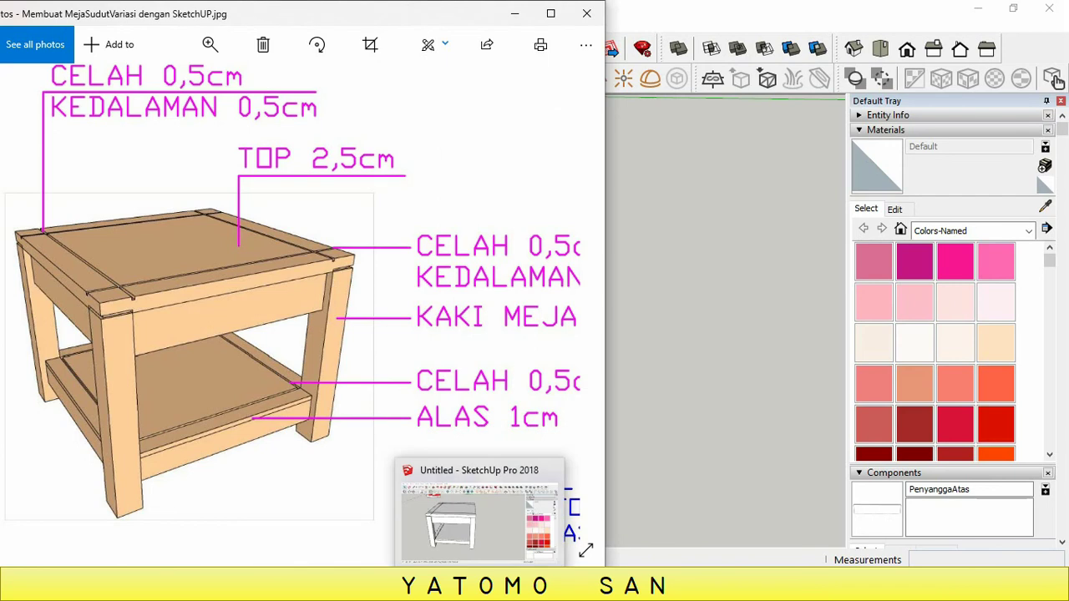
left_click(478, 518)
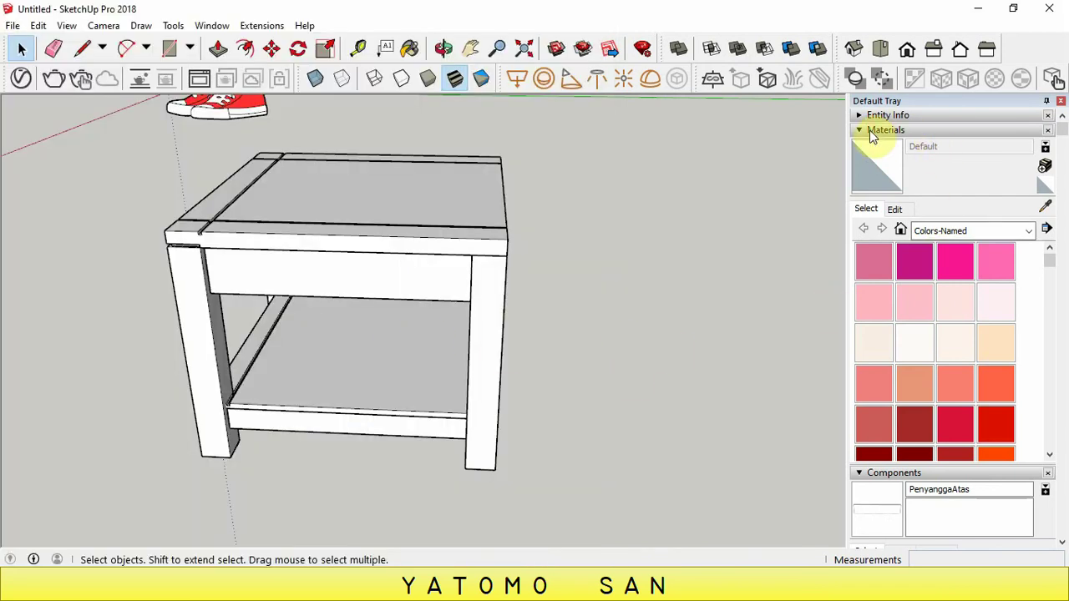
left_click(932, 231)
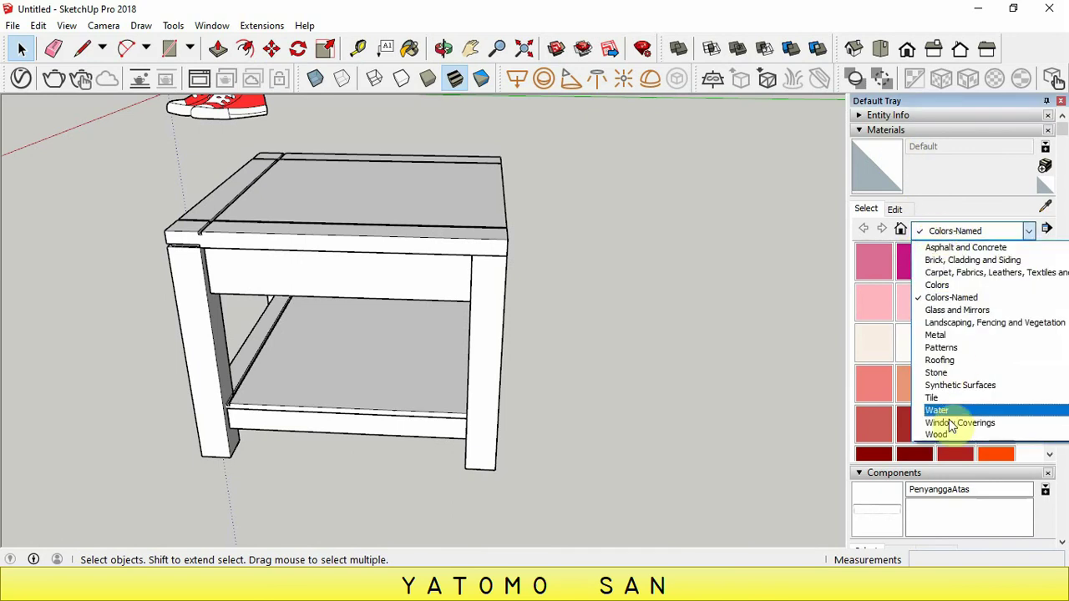
left_click(935, 436)
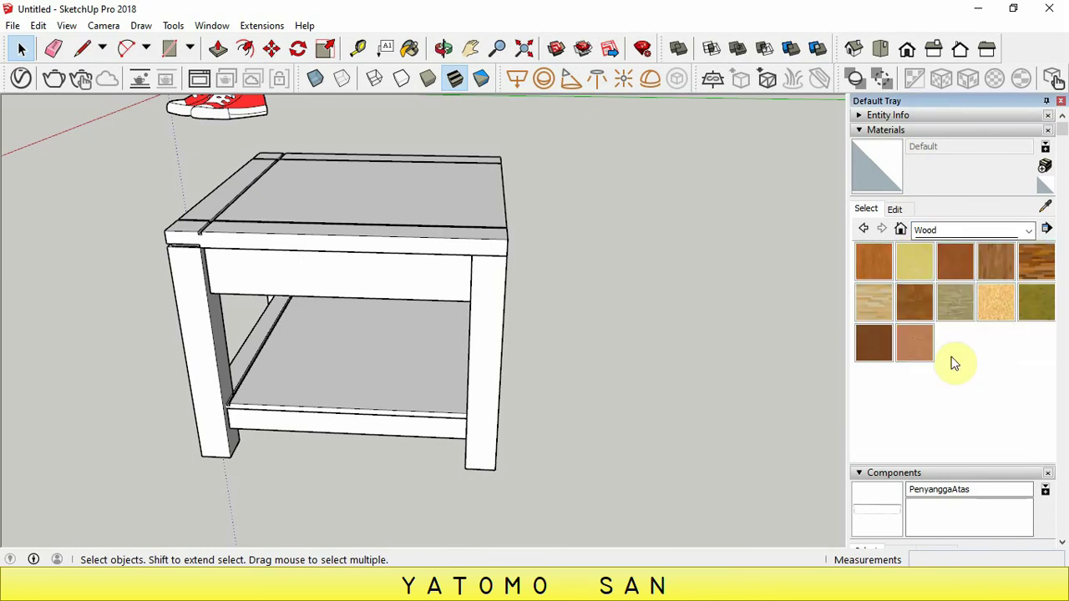
left_click(951, 264)
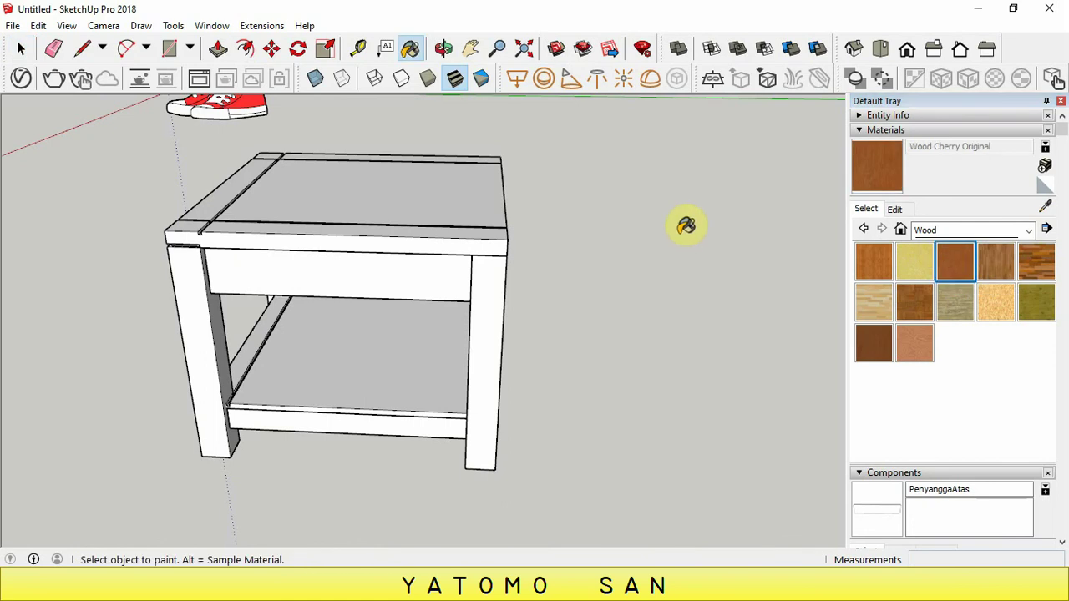
left_click(437, 203)
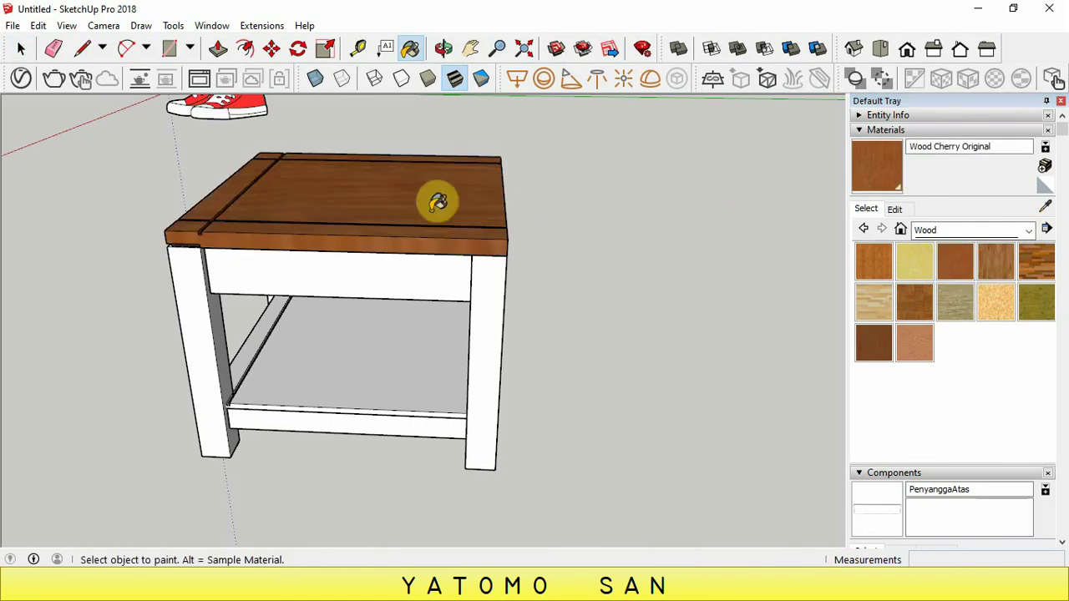
Orbit to view the cherry-painted tabletop from above
scroll(234, 210, "up", 2)
scroll(220, 210, "up", 2)
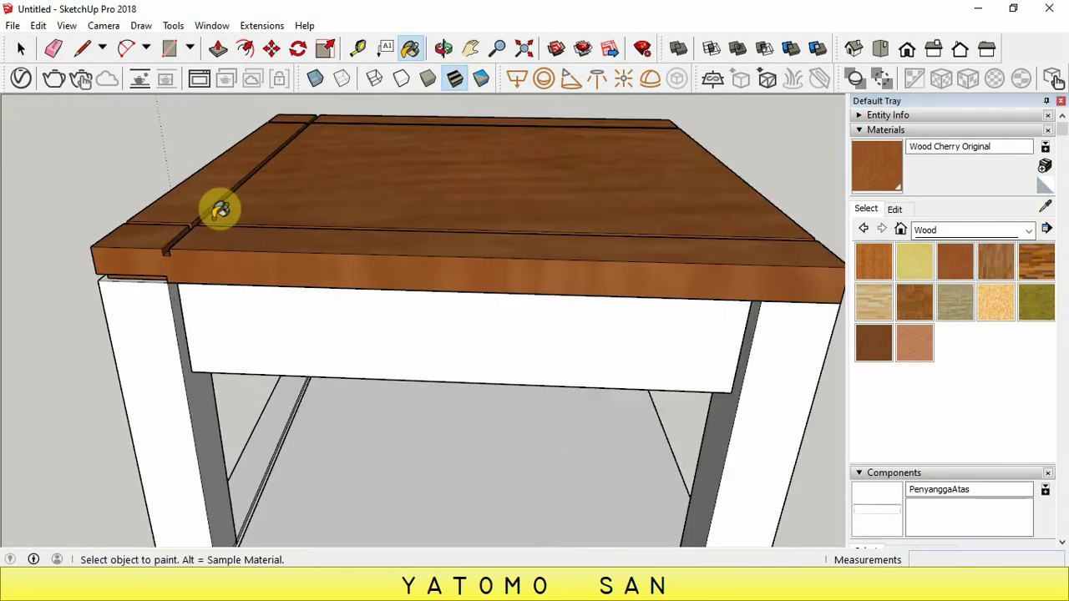
scroll(219, 210, "down", 4)
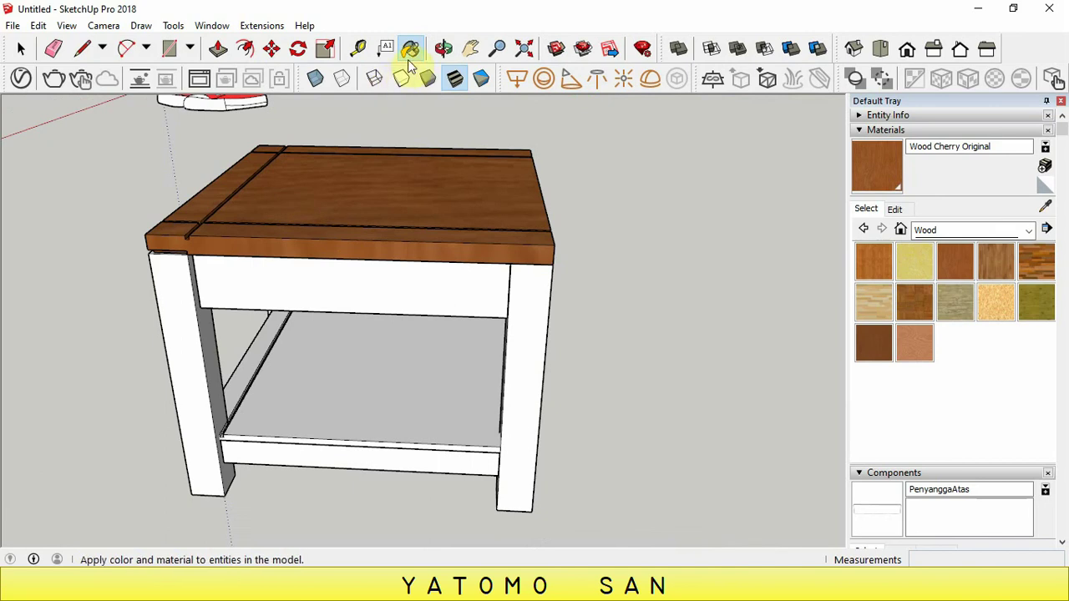
left_click(443, 52)
left_click_drag(393, 196, 375, 210)
right_click(378, 211)
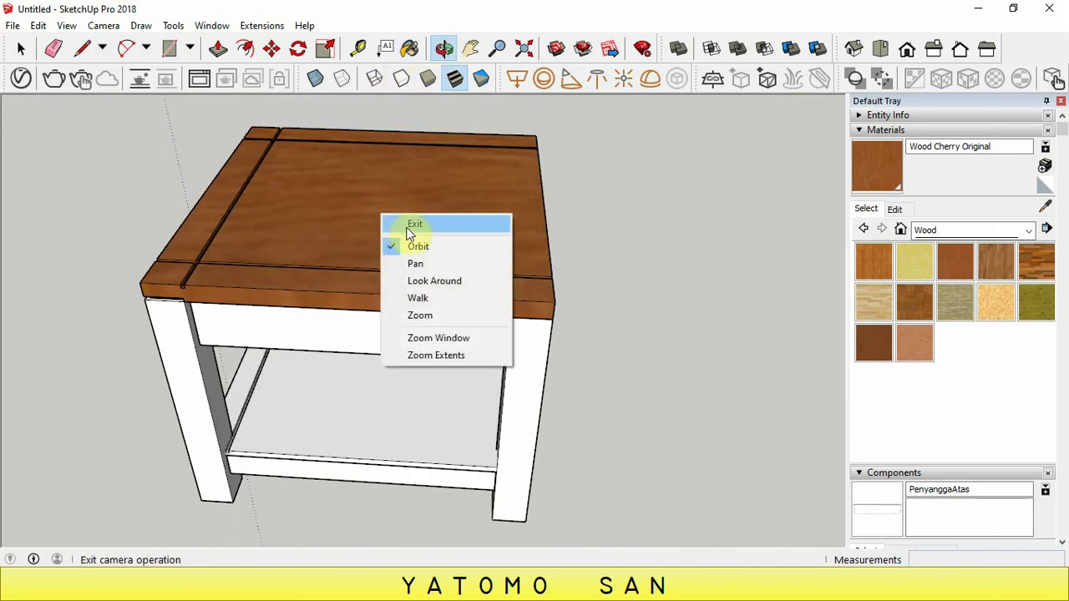
left_click(386, 220)
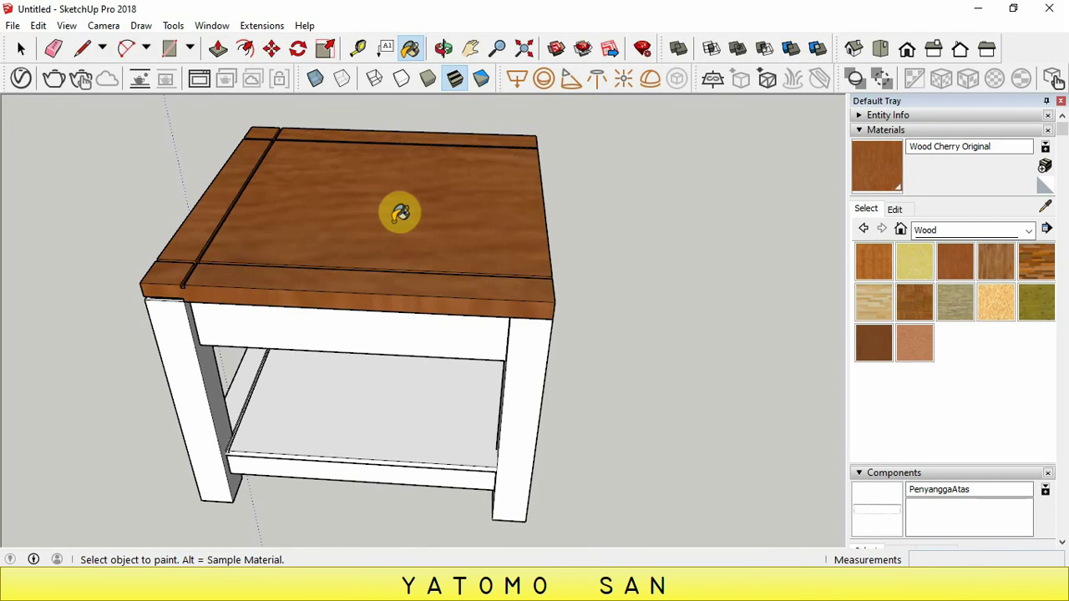
scroll(317, 209, "up", 2)
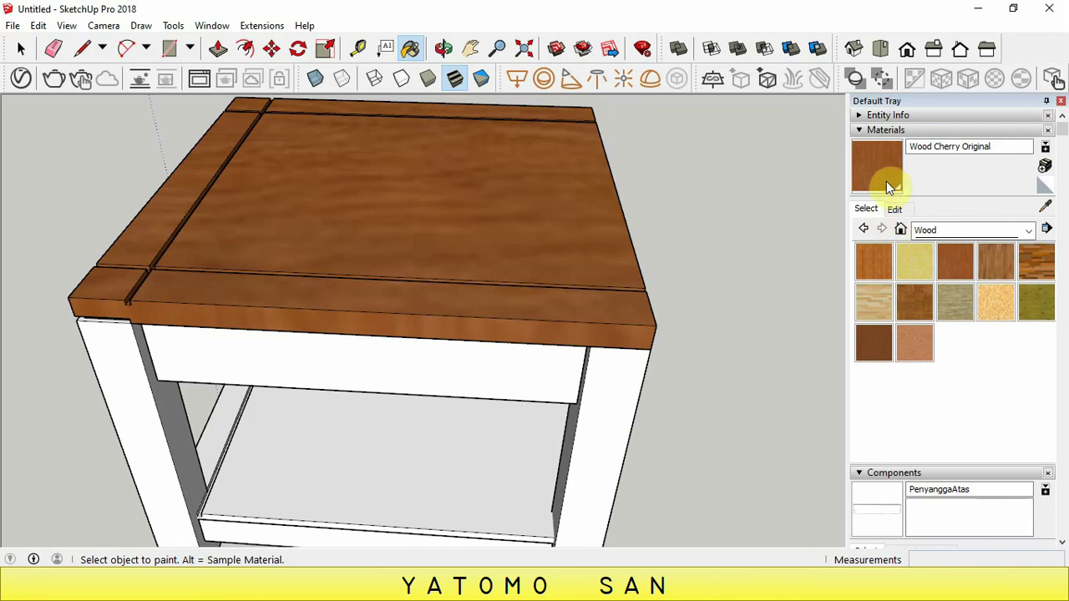
In the Wood Cherry Original edit settings, unlock texture width from height
left_click(895, 209)
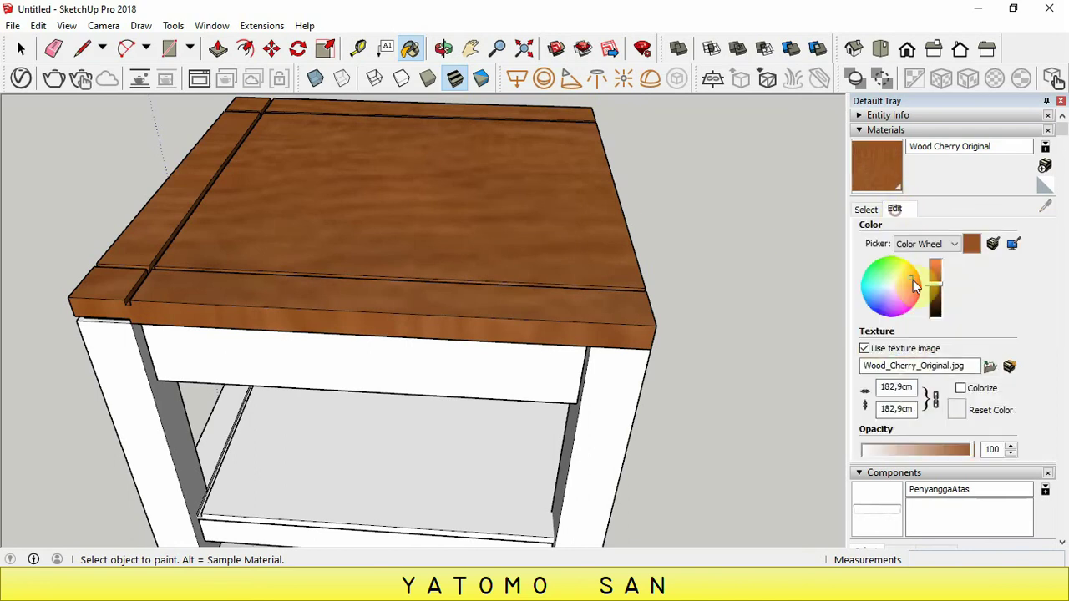
left_click(916, 387)
left_click_drag(915, 387, 835, 387)
type("10")
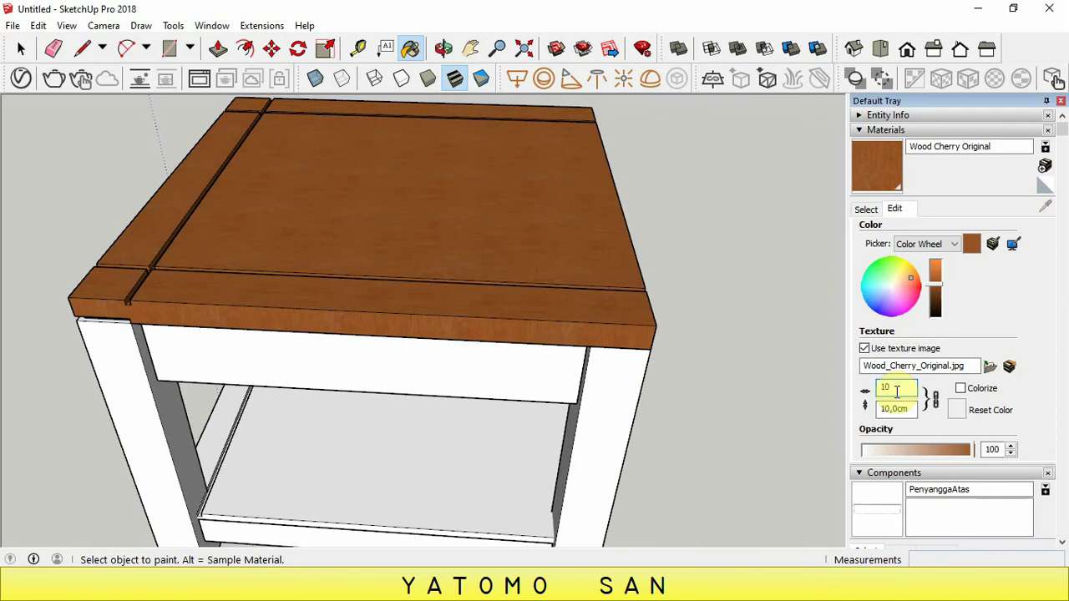
scroll(417, 296, "up", 2)
scroll(417, 297, "up", 2)
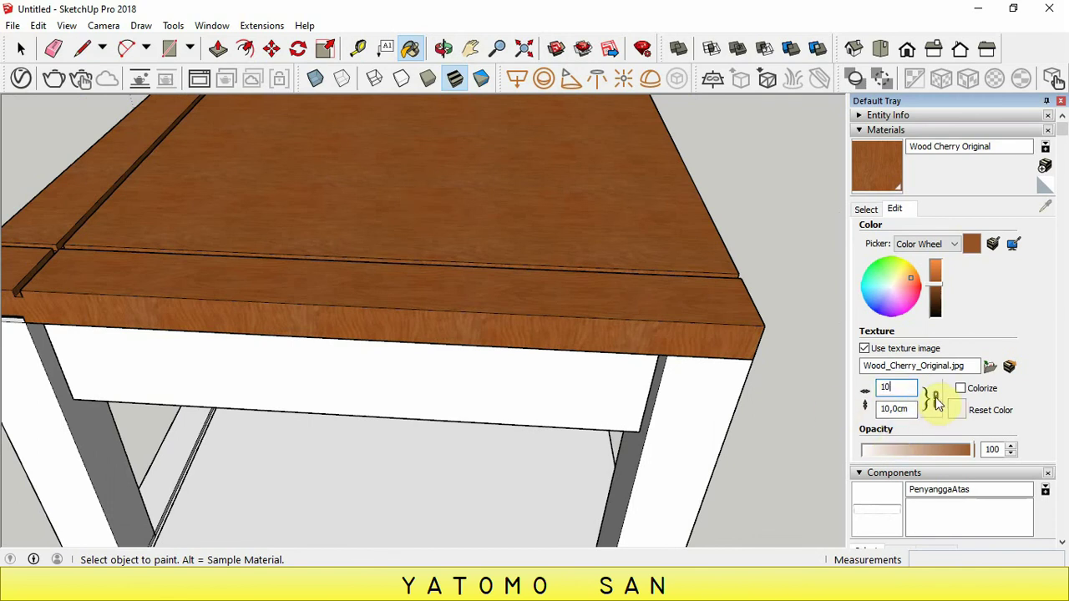
left_click(938, 404)
Set the cherry texture width to 10 cm and height to 100 cm
double_click(915, 388)
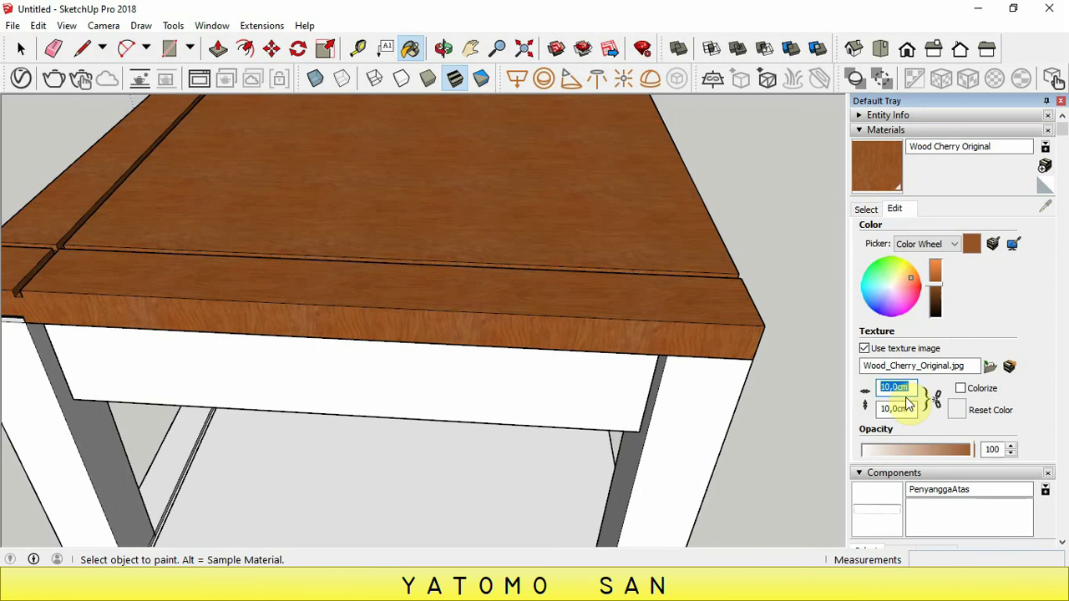
type("00")
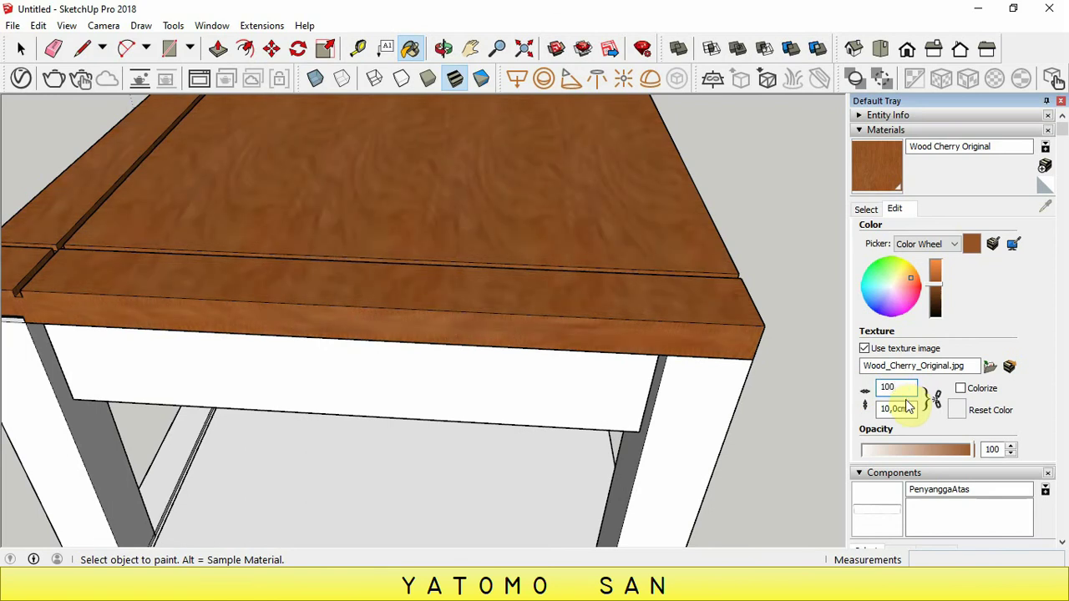
scroll(900, 403, "down", 3)
scroll(886, 351, "down", 2)
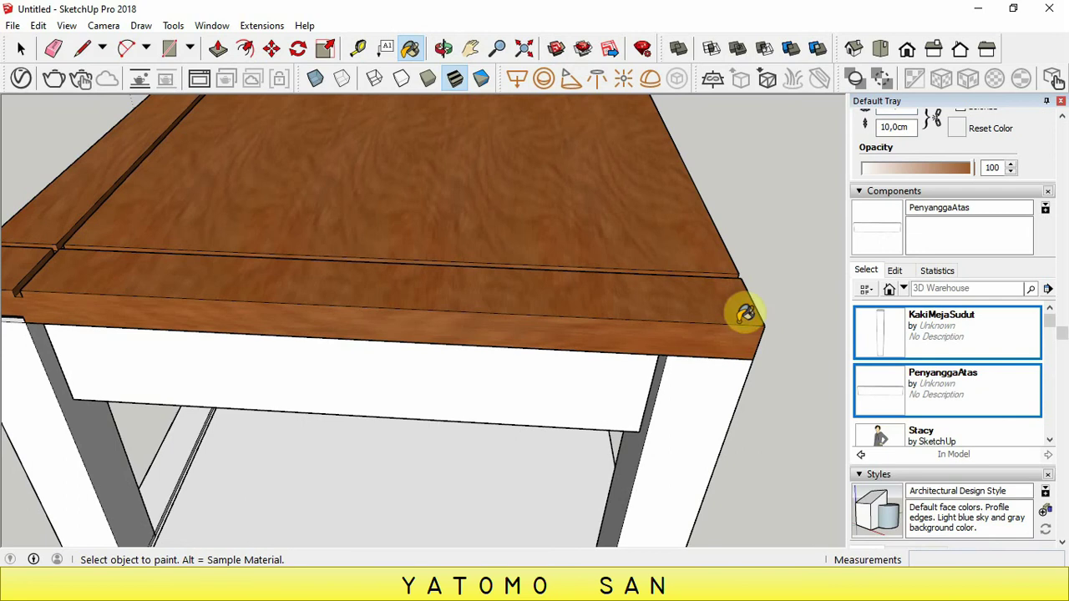
scroll(871, 424, "up", 2)
scroll(888, 443, "down", 3)
scroll(883, 448, "down", 3)
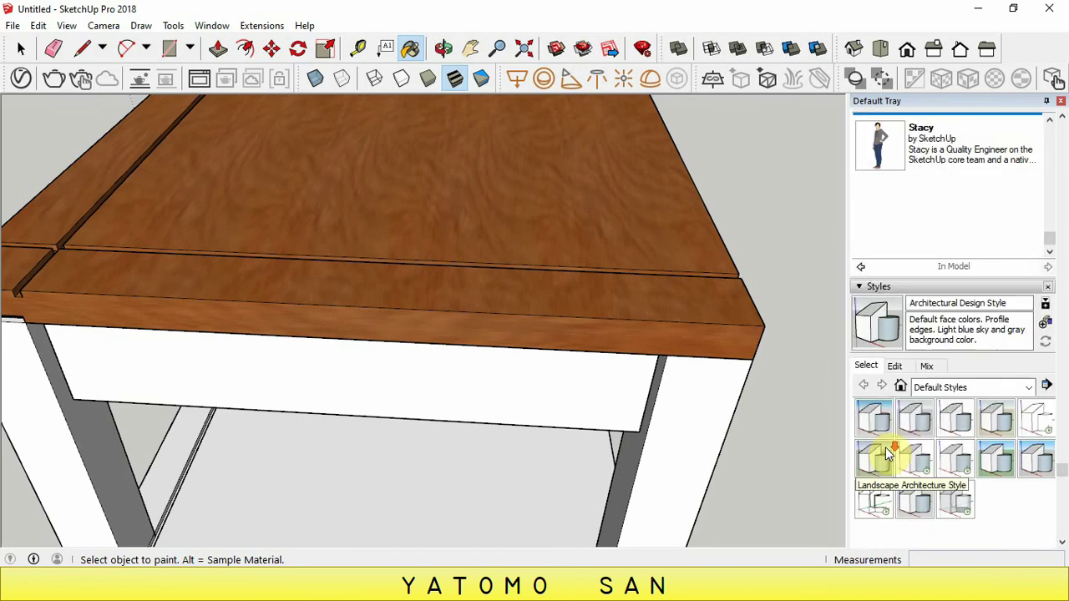
scroll(888, 448, "down", 3)
scroll(890, 427, "up", 4)
scroll(890, 427, "up", 4)
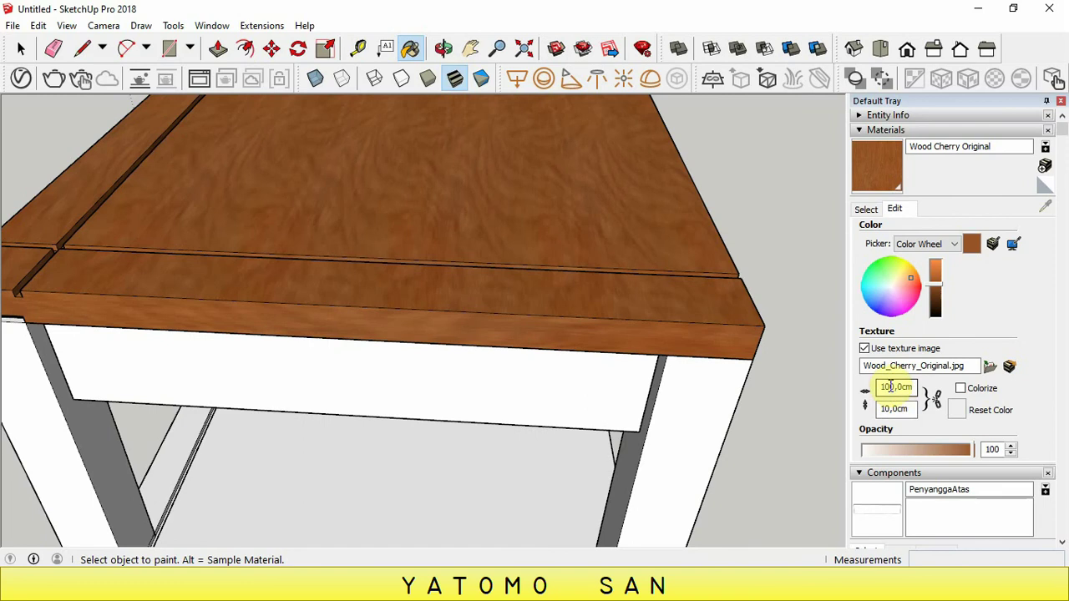
type("0")
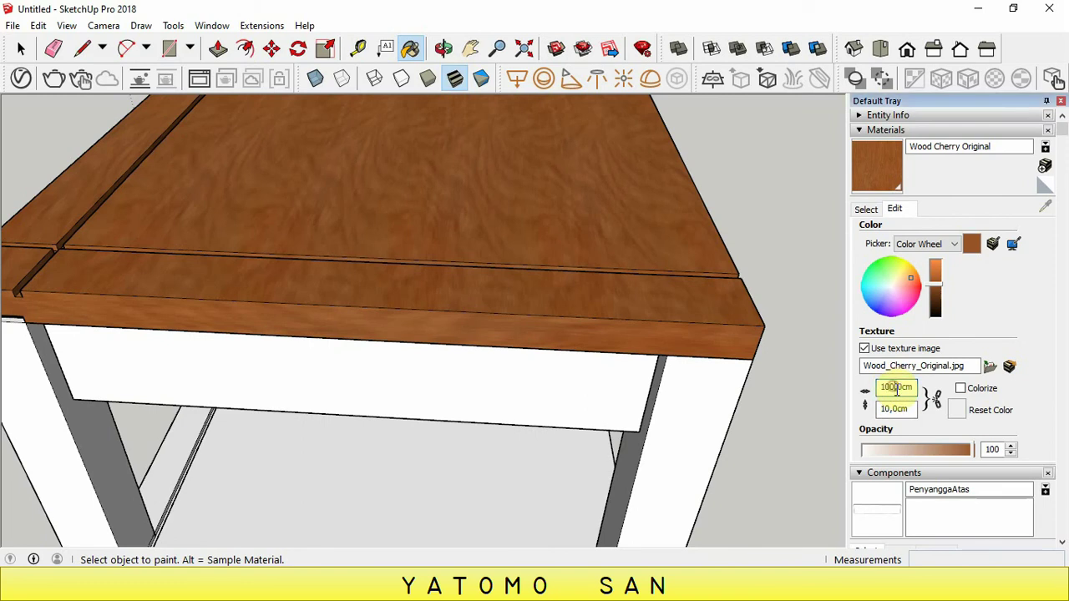
left_click(889, 409)
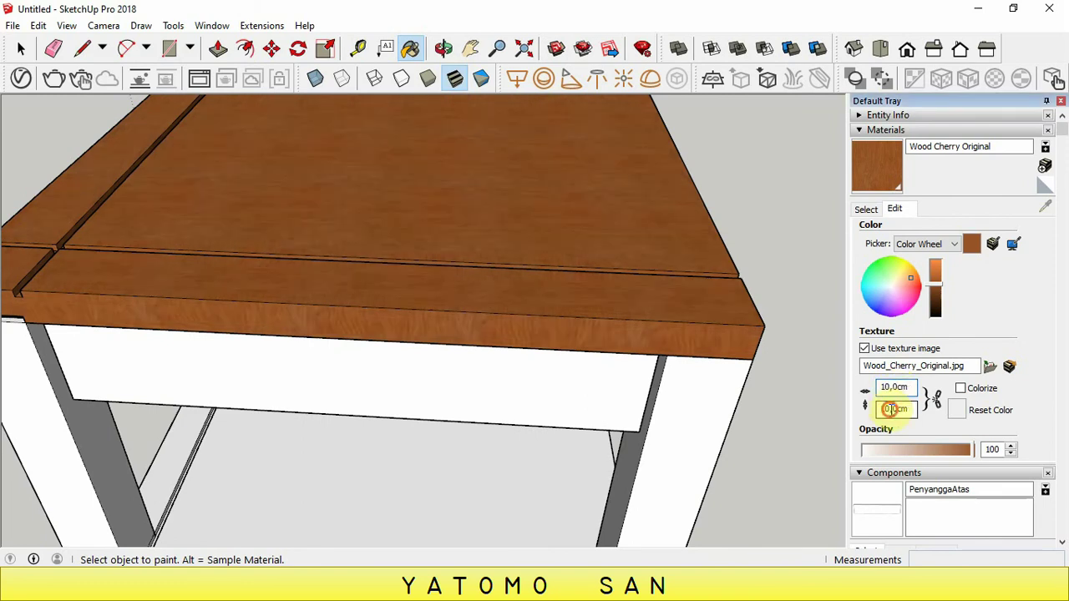
type("0")
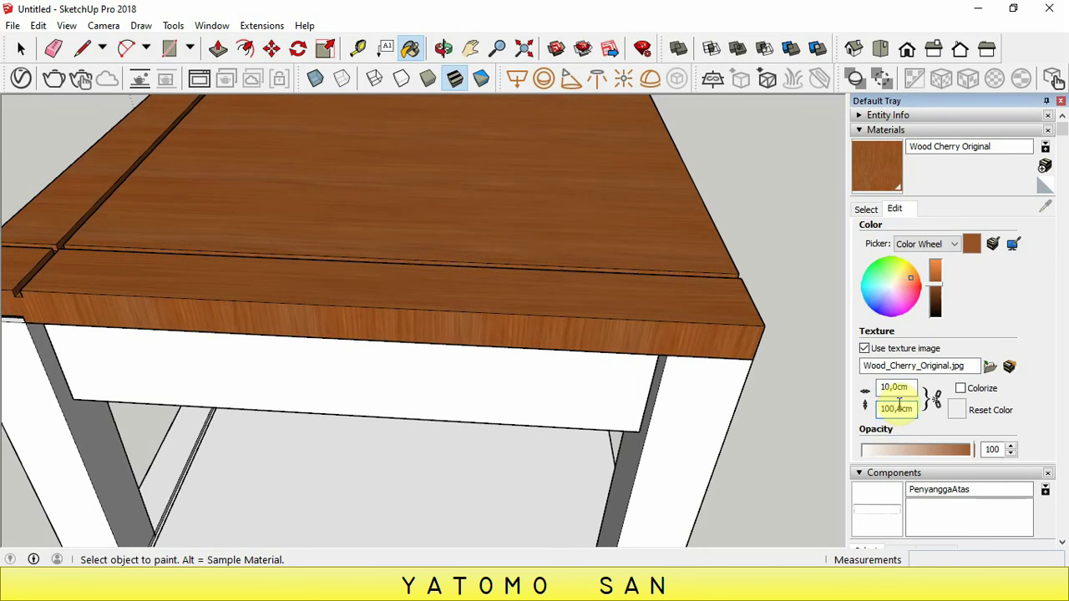
scroll(551, 286, "down", 2)
scroll(458, 176, "down", 3)
scroll(416, 139, "up", 6)
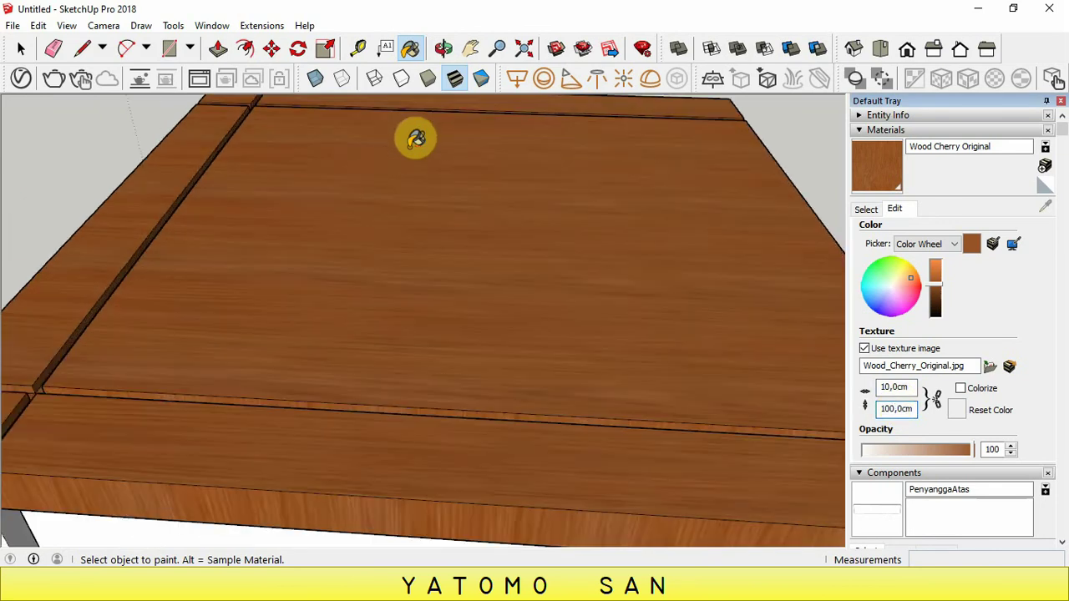
scroll(416, 139, "down", 3)
scroll(358, 203, "down", 2)
scroll(410, 217, "down", 1)
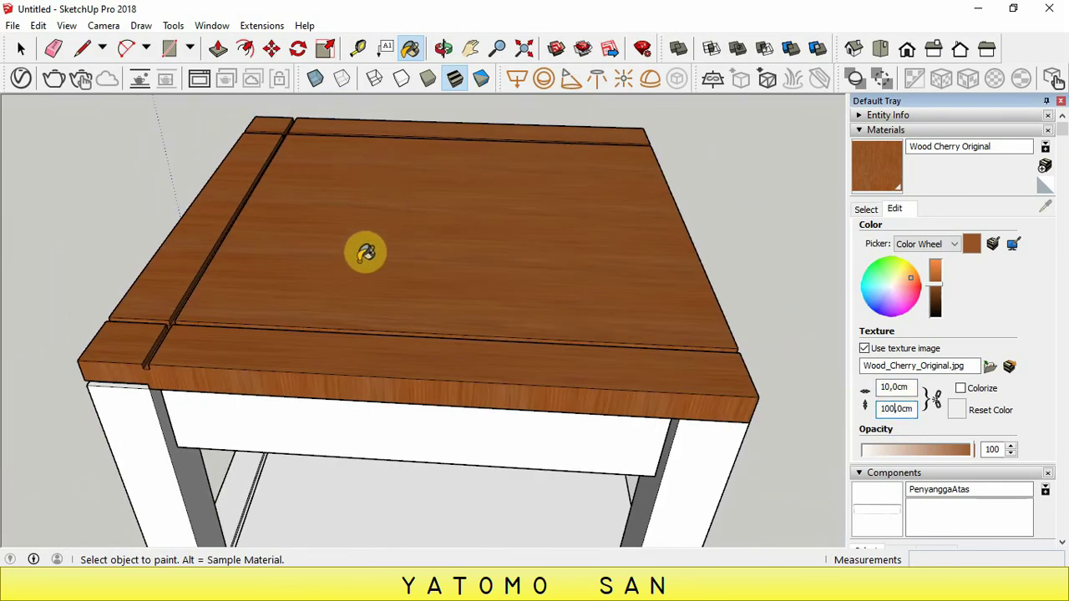
scroll(365, 253, "down", 1)
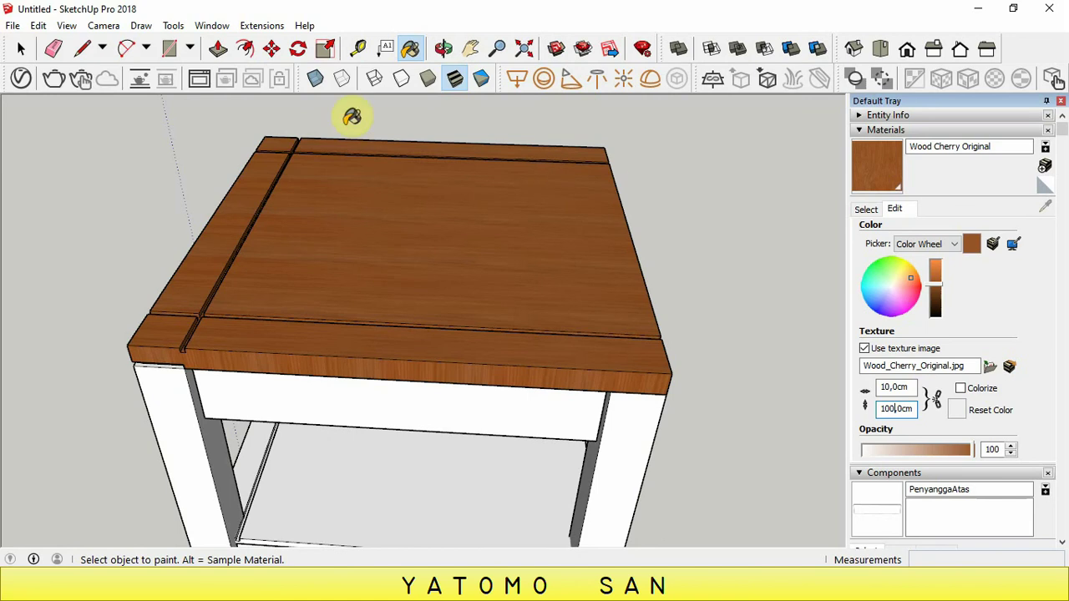
scroll(471, 190, "down", 1)
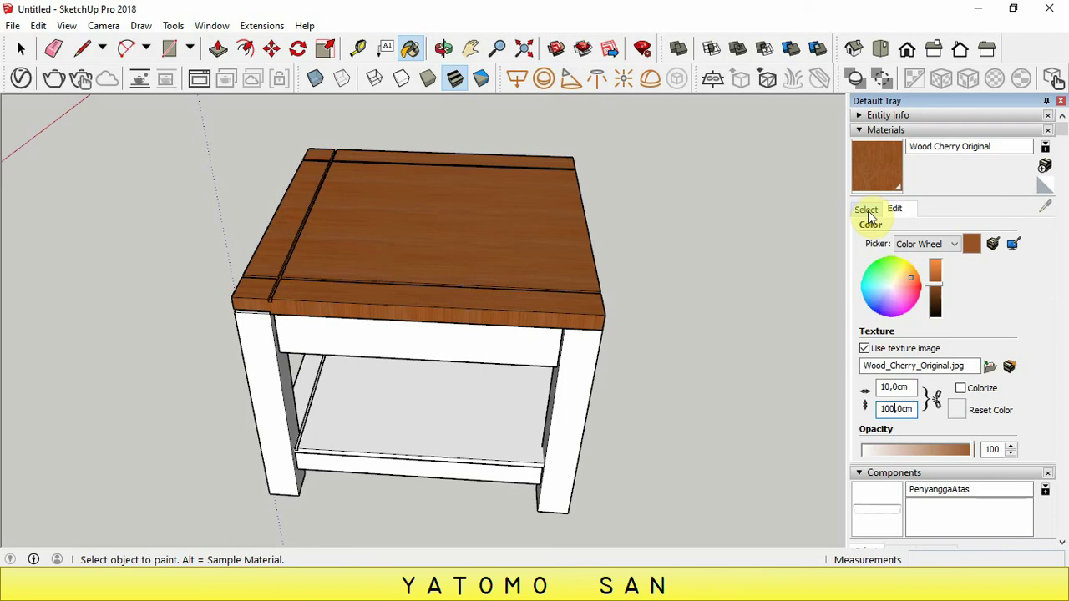
Load the Wood Floor swatch from the Wood collection as the paint material
left_click(869, 209)
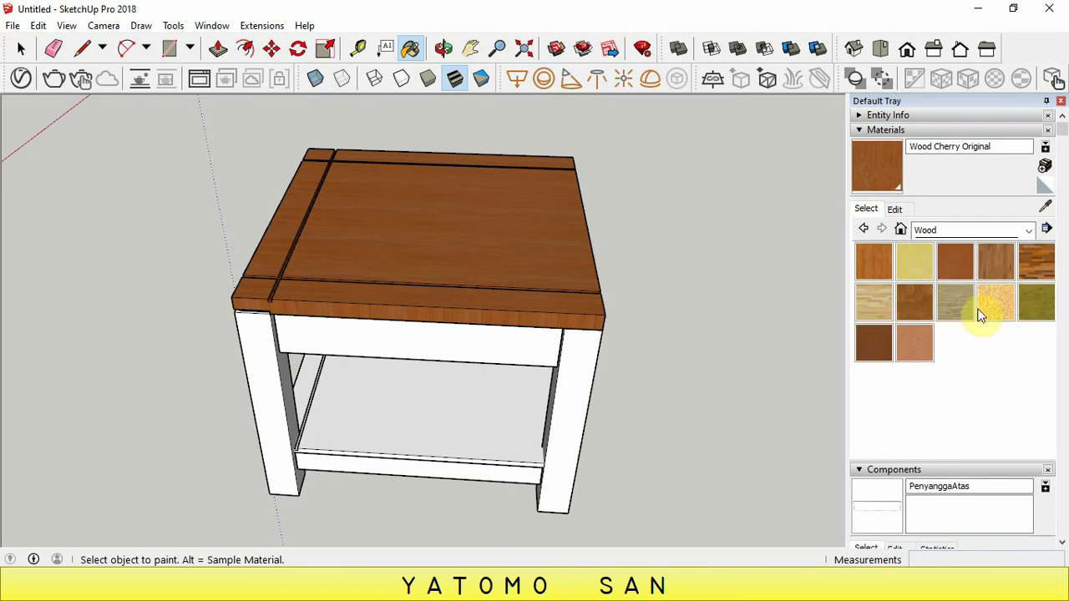
left_click(996, 263)
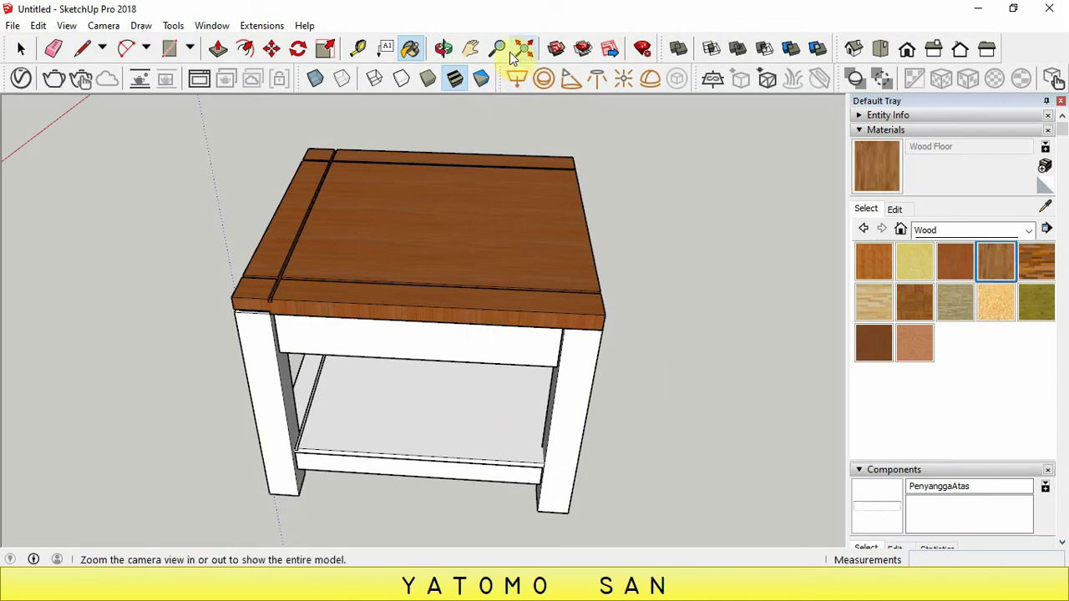
Paint the lower shelf's top face and edge face with Wood Floor
left_click(443, 48)
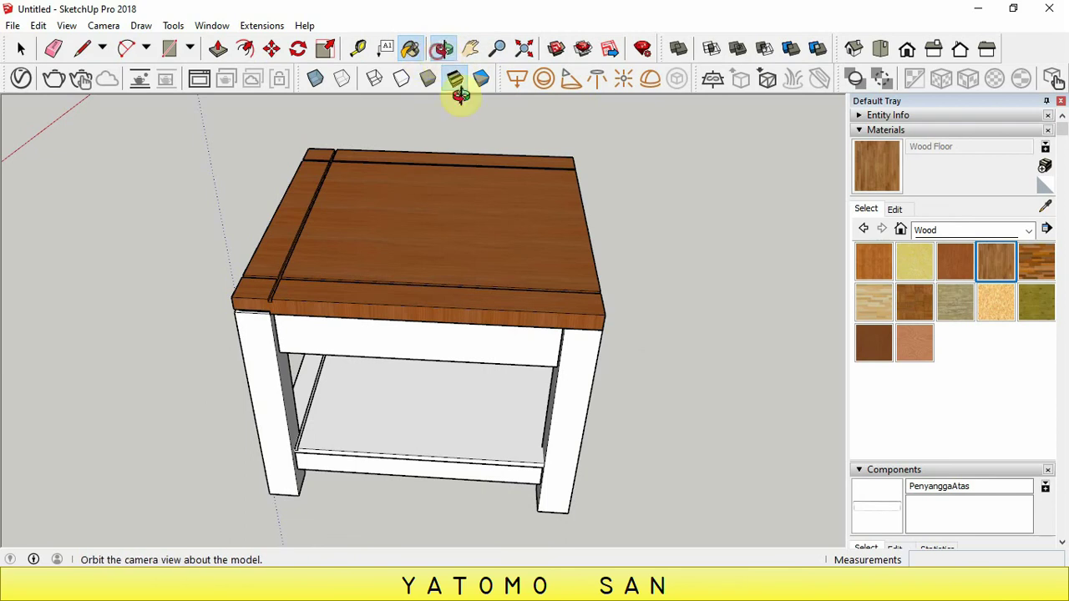
mouse_move(471, 363)
left_mouse_down()
mouse_move(437, 308)
mouse_move(434, 393)
left_mouse_up()
right_click(434, 393)
left_click(470, 406)
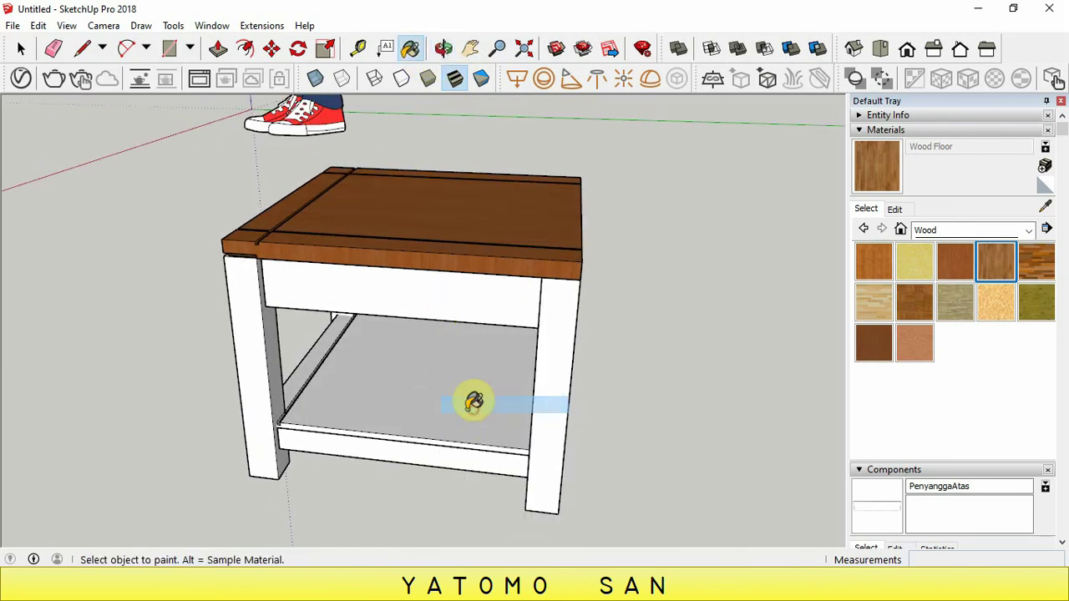
middle_click_drag(470, 401, 406, 401)
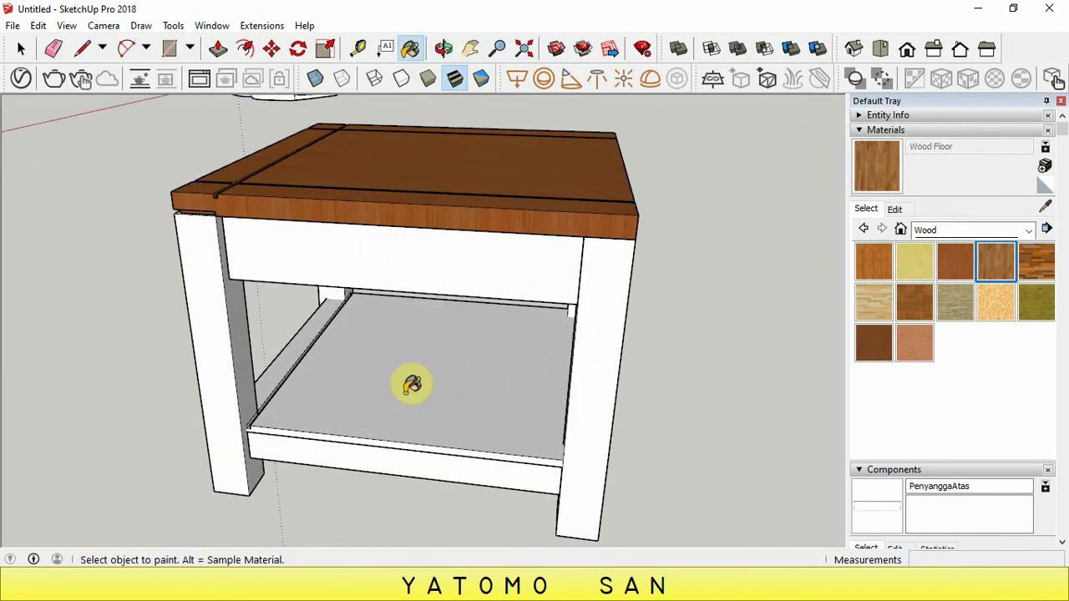
left_click(412, 385)
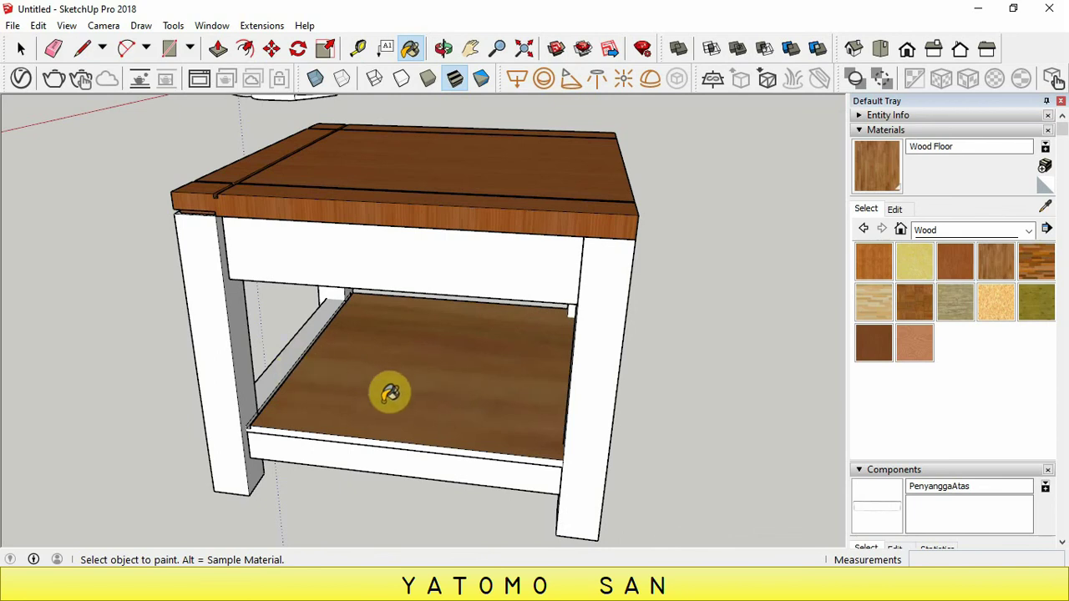
scroll(288, 364, "up", 3)
scroll(293, 355, "up", 3)
left_click(299, 349)
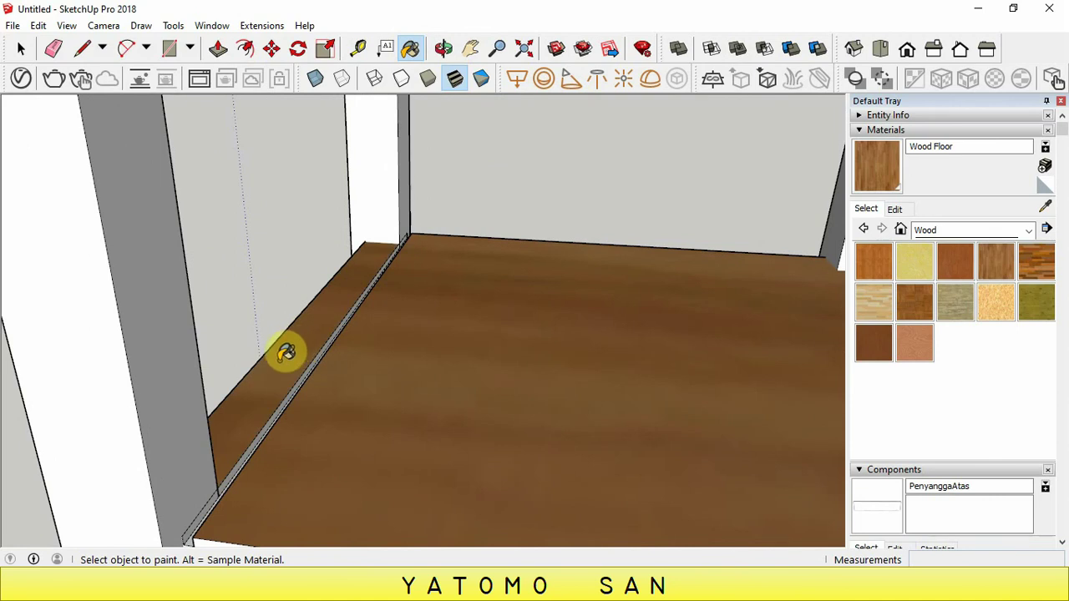
scroll(417, 353, "down", 3)
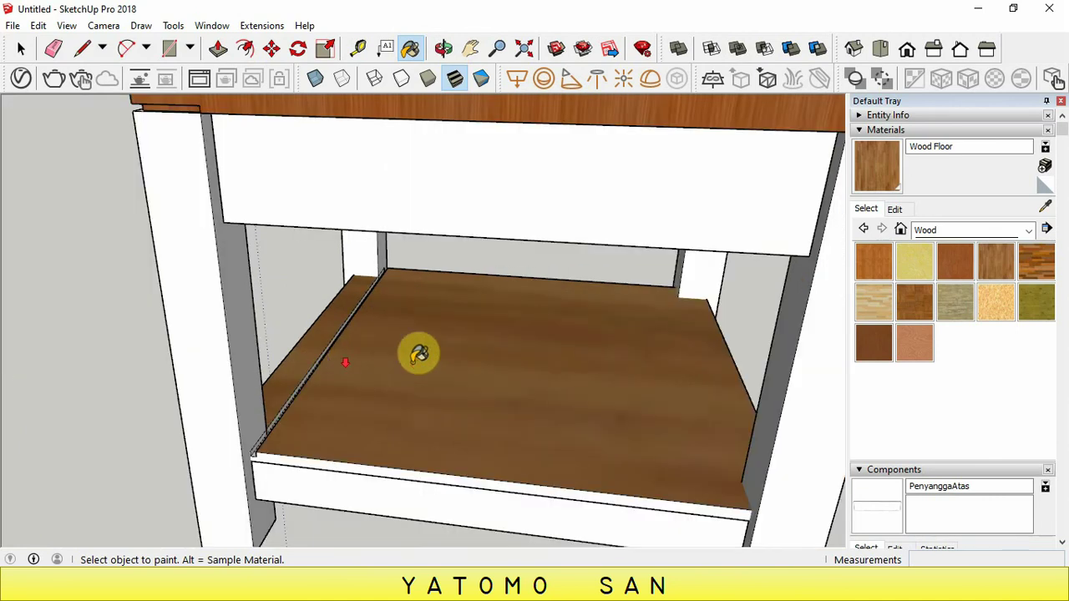
scroll(595, 374, "up", 2)
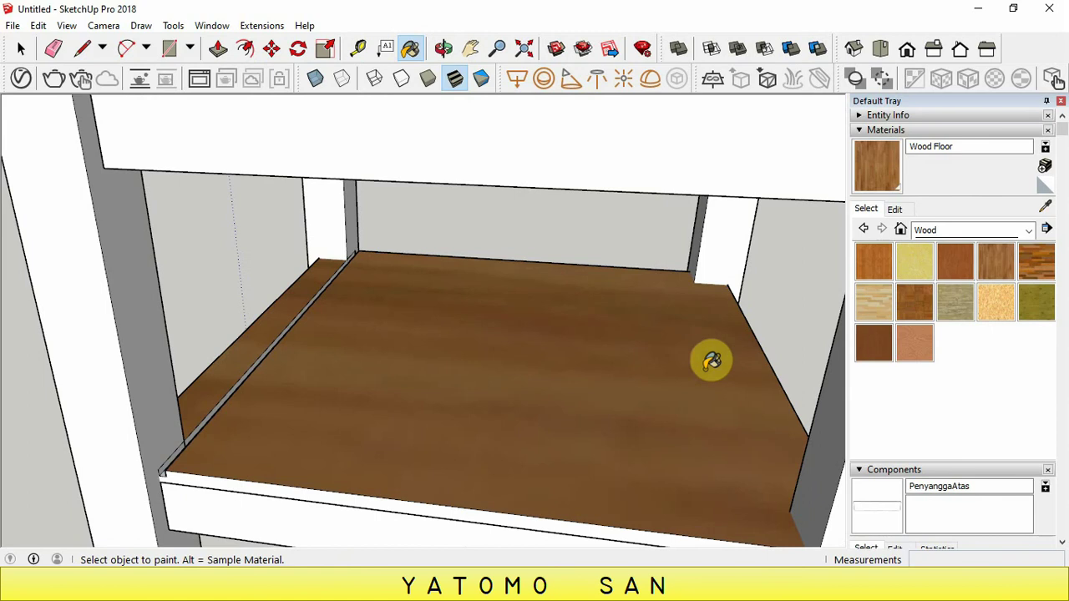
Set the Wood Floor texture size to 10 cm wide by 20 cm tall
left_click(895, 210)
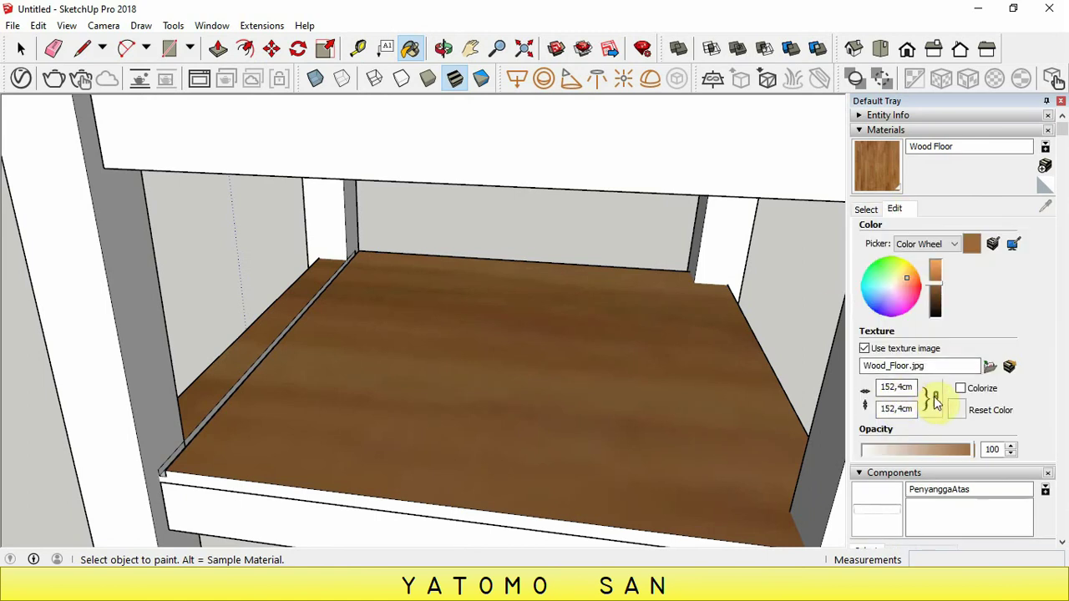
left_click(915, 387)
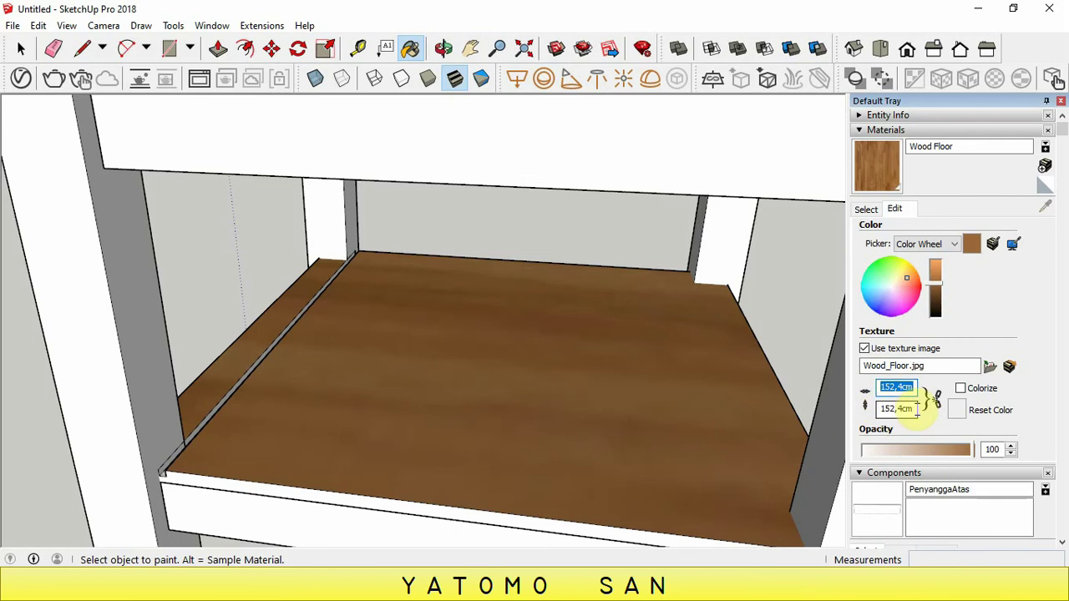
left_click(909, 409)
type("1")
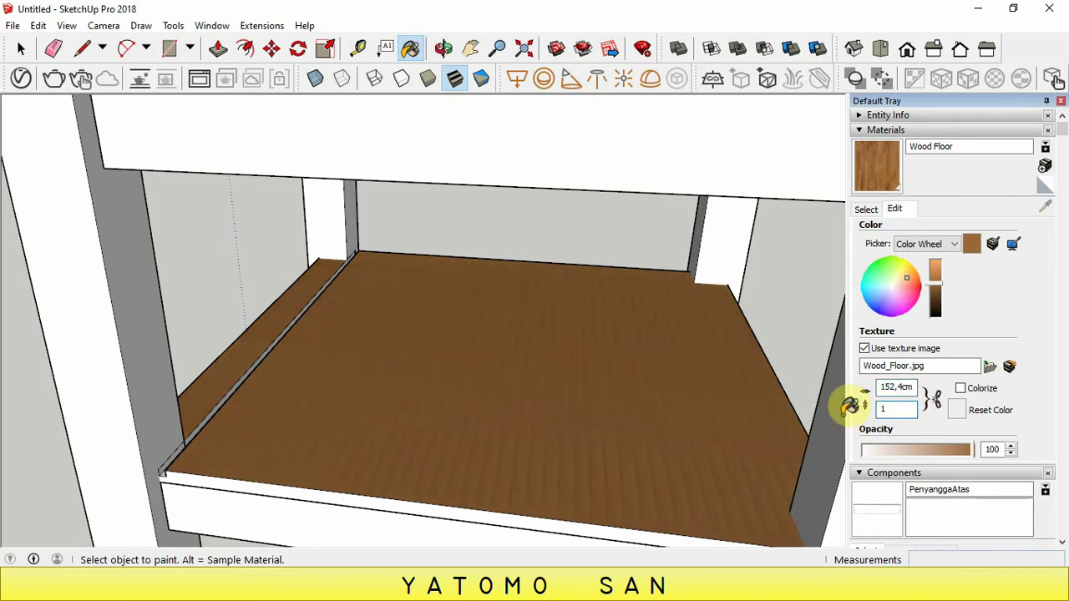
type("0")
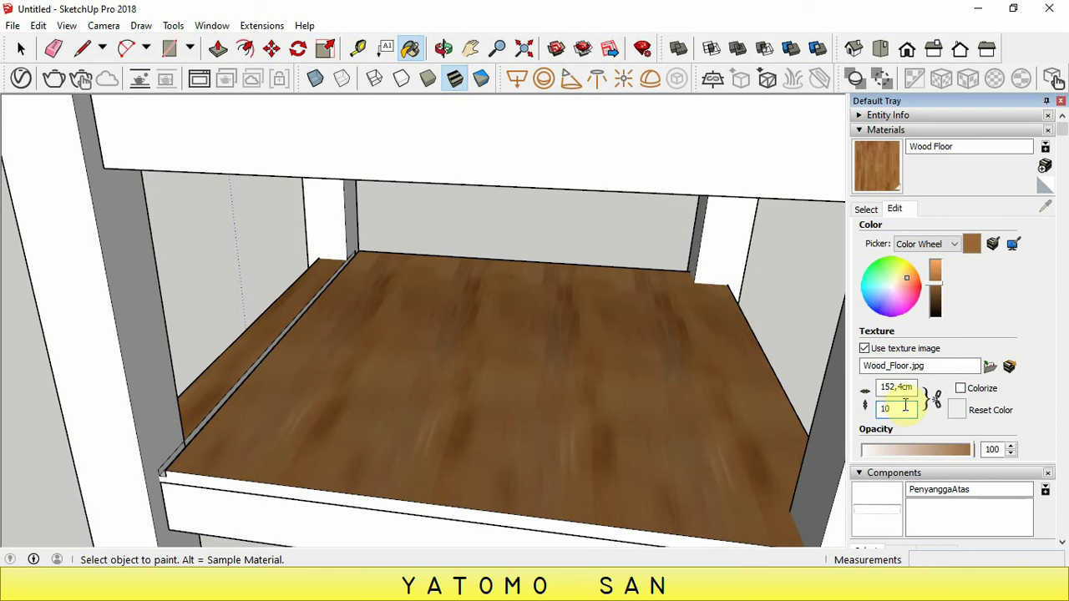
left_click(913, 387)
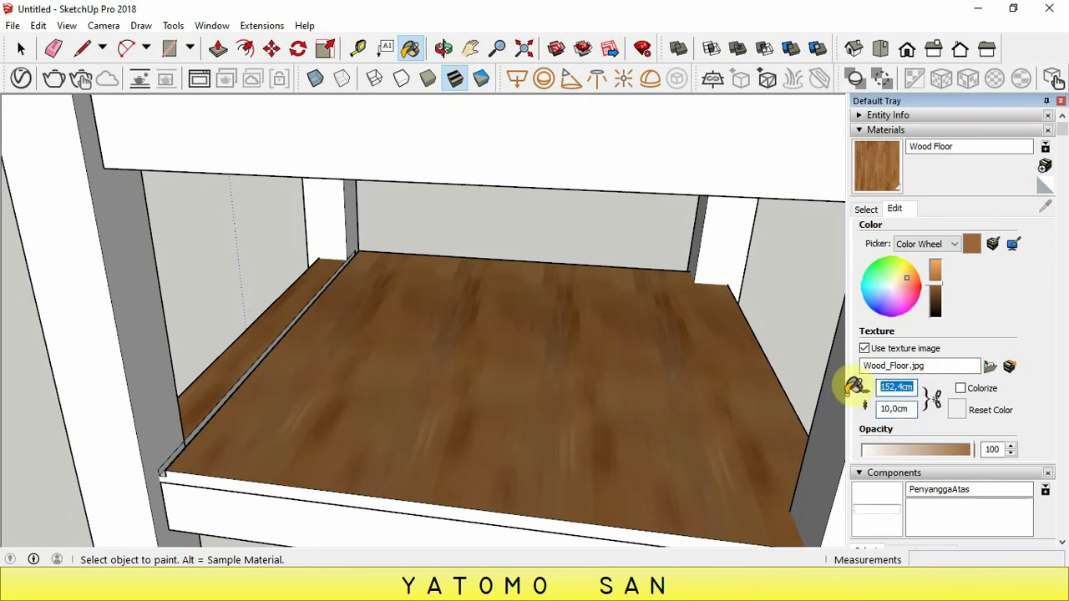
type("1")
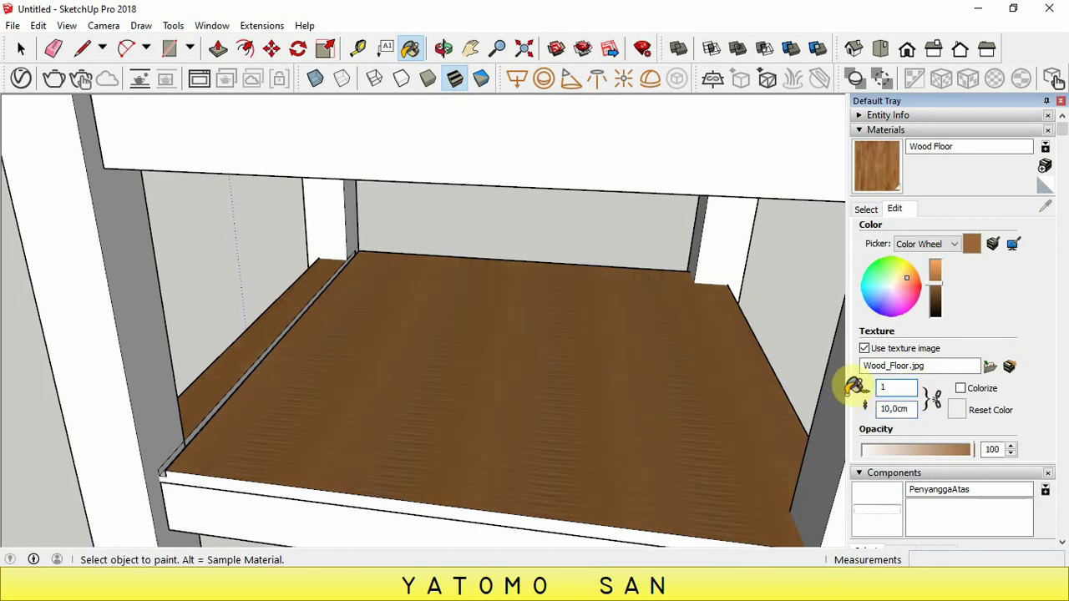
type("0")
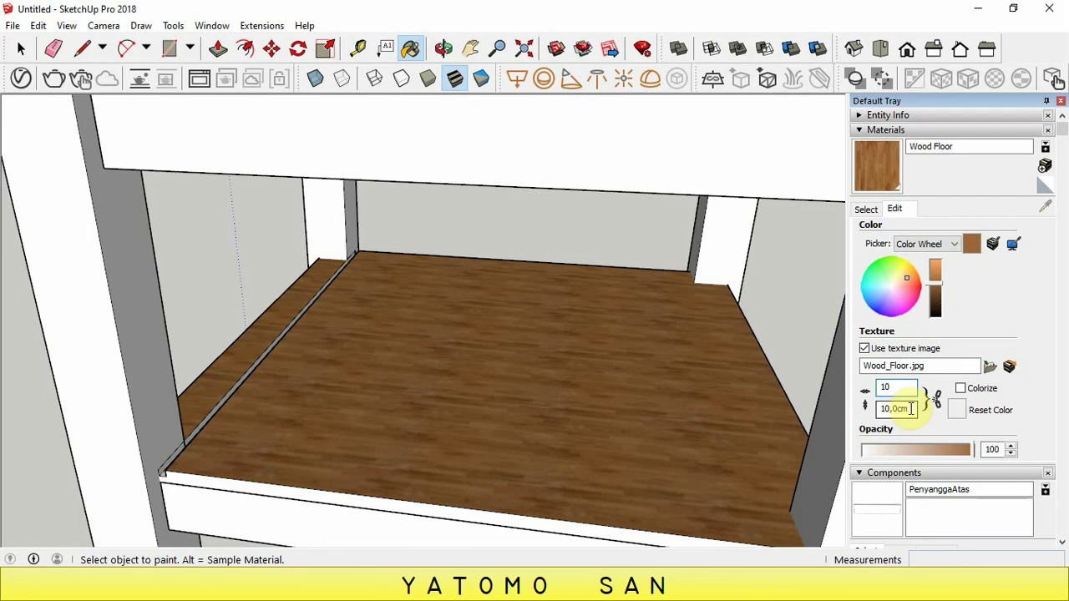
middle_click_drag(549, 429, 554, 423)
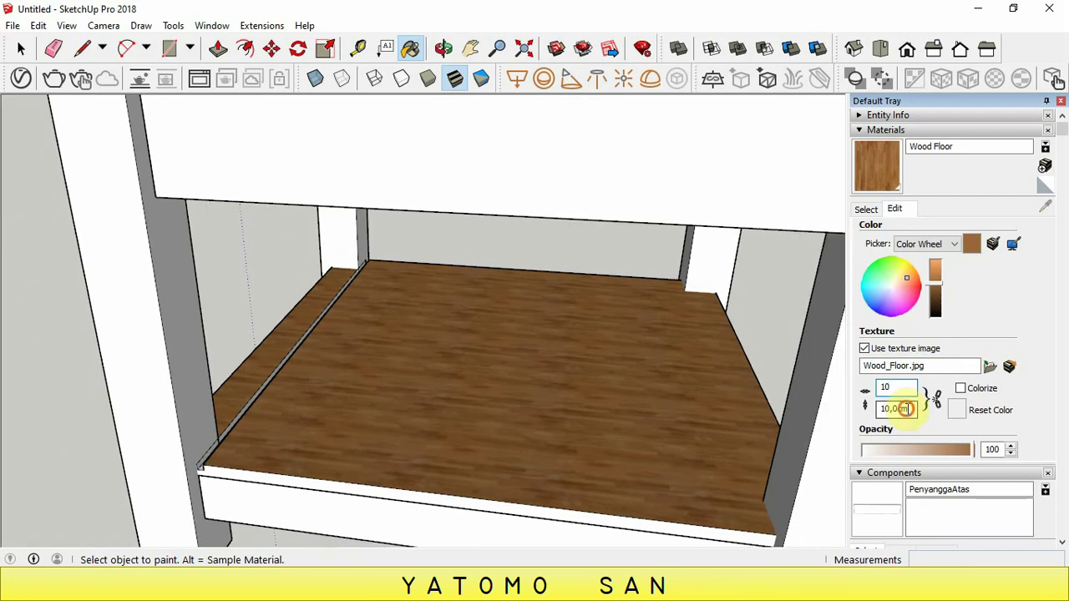
left_click_drag(906, 408, 869, 408)
type("20")
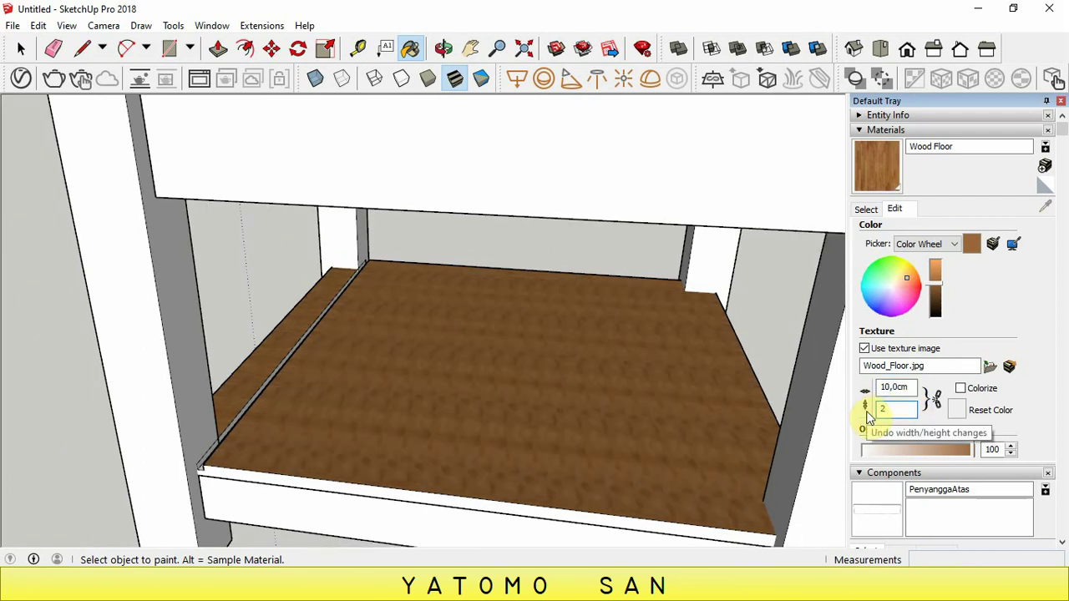
Paint the lower shelf's front edge with the rescaled Wood Floor
scroll(716, 393, "down", 2)
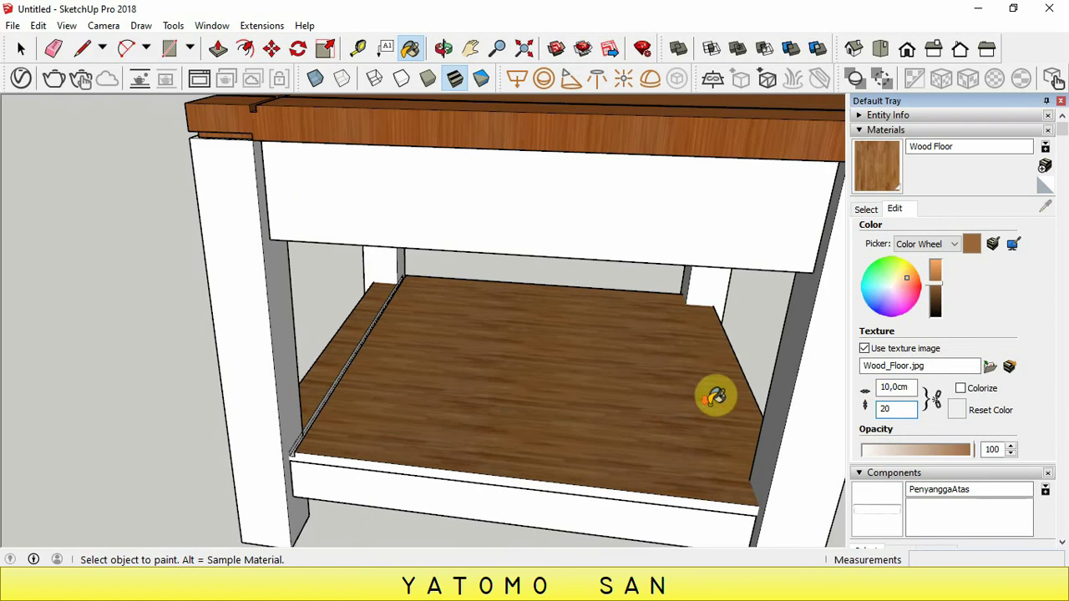
left_click(562, 482)
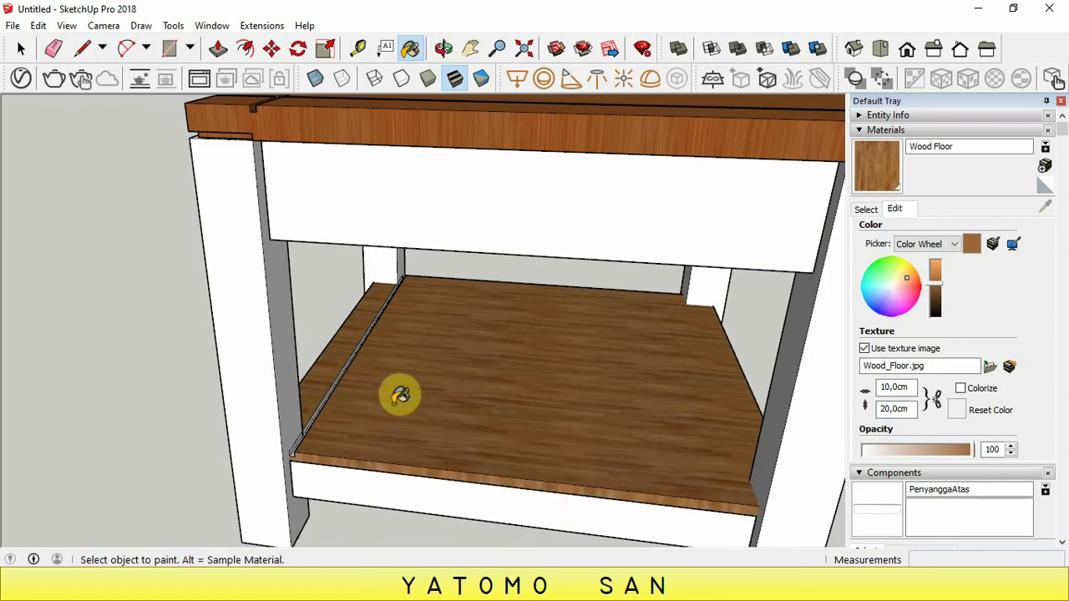
scroll(629, 316, "down", 3)
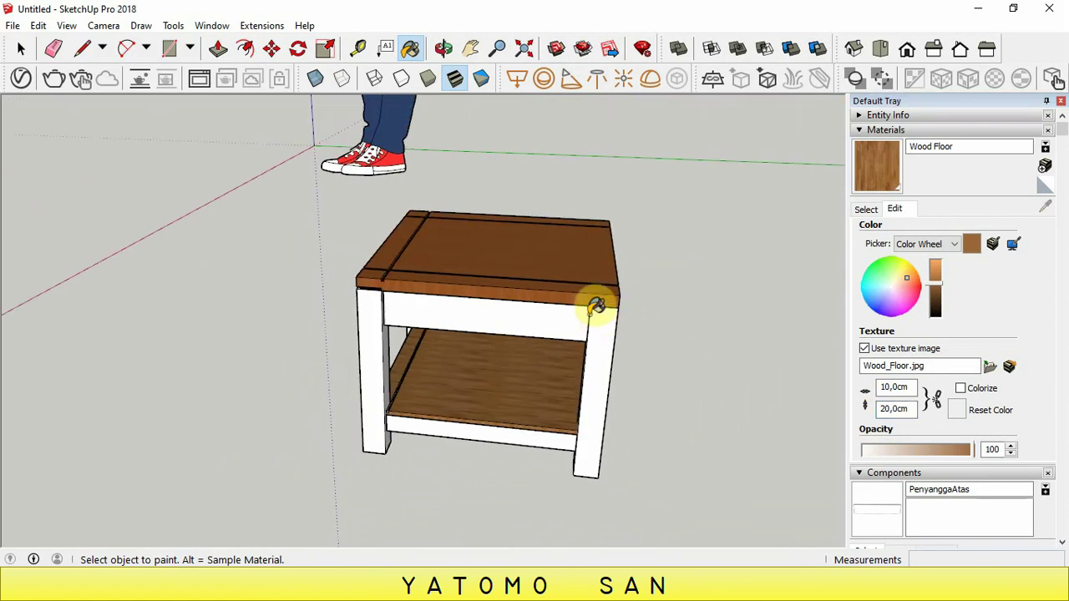
Orbit to a front-corner view and switch the Materials collection to In Model
left_click(443, 47)
mouse_move(563, 172)
left_mouse_down()
mouse_move(508, 200)
mouse_move(413, 192)
left_mouse_up()
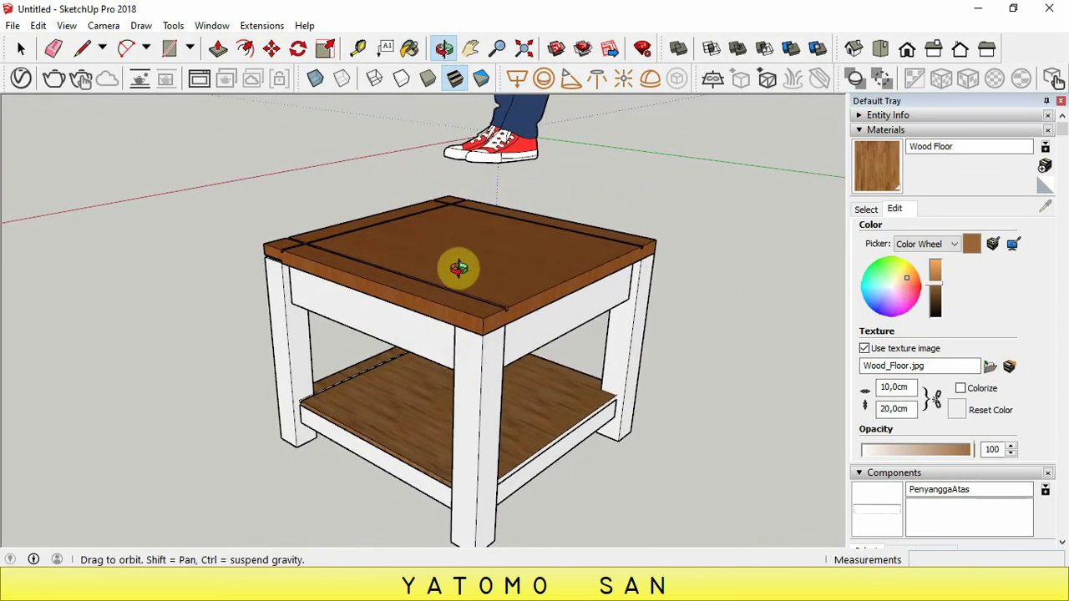
scroll(454, 263, "up", 2)
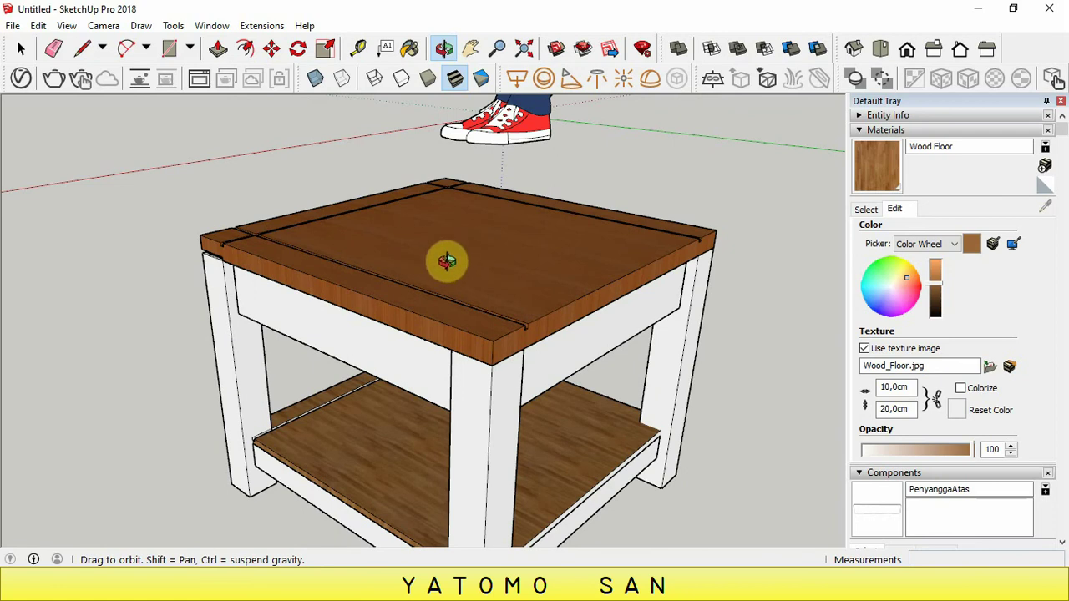
left_click(865, 209)
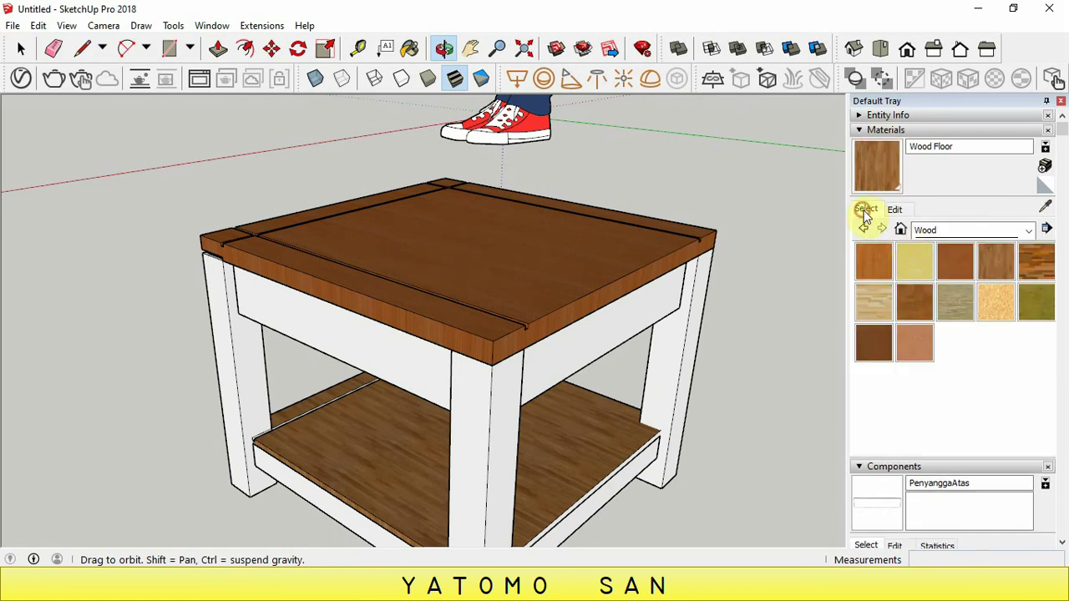
left_click(953, 233)
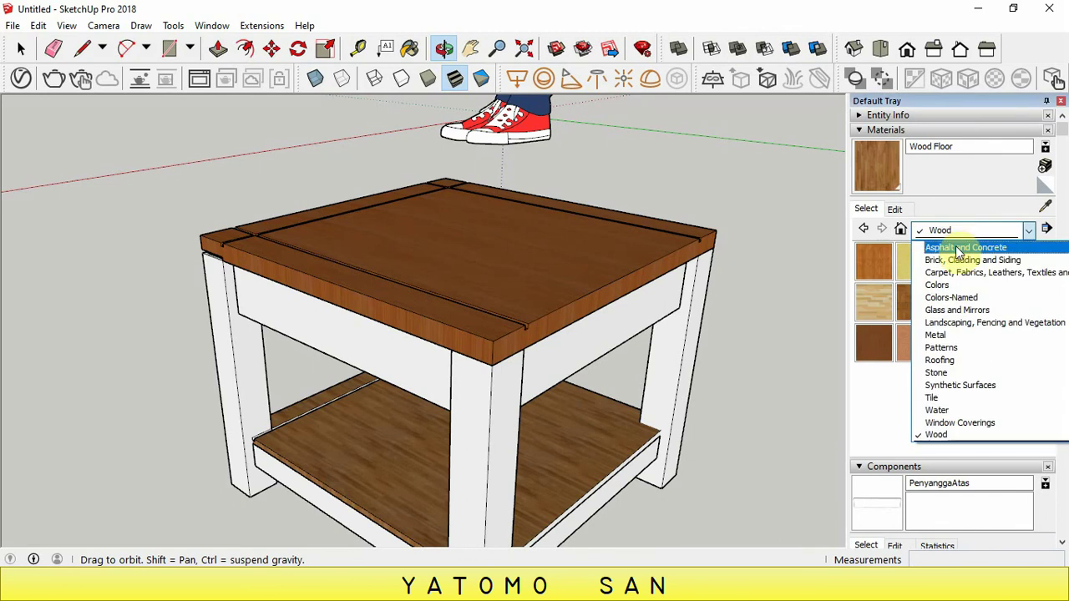
scroll(964, 269, "up", 1)
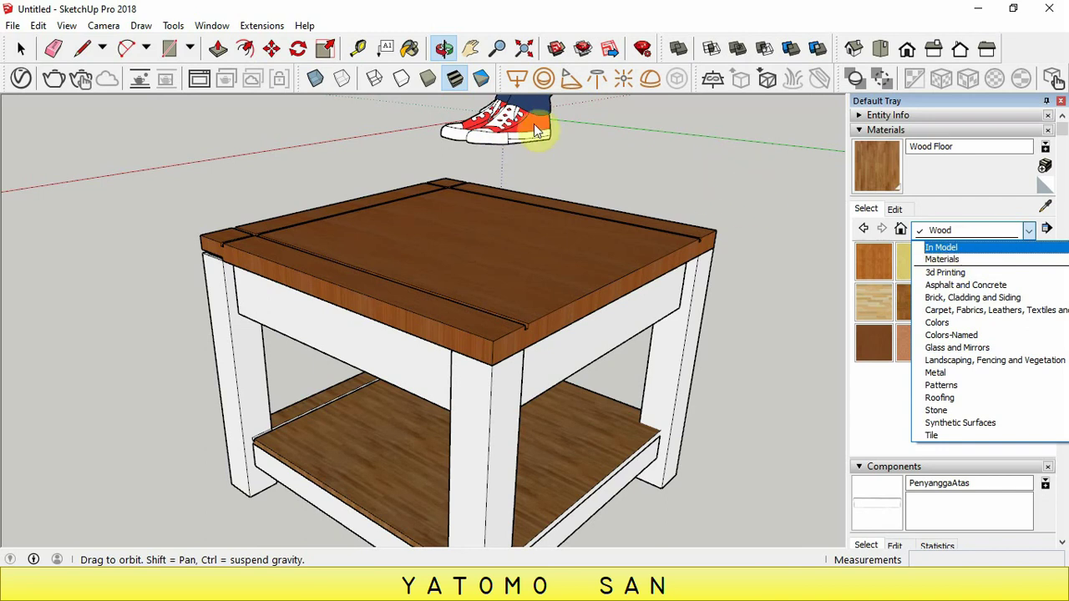
left_click(969, 247)
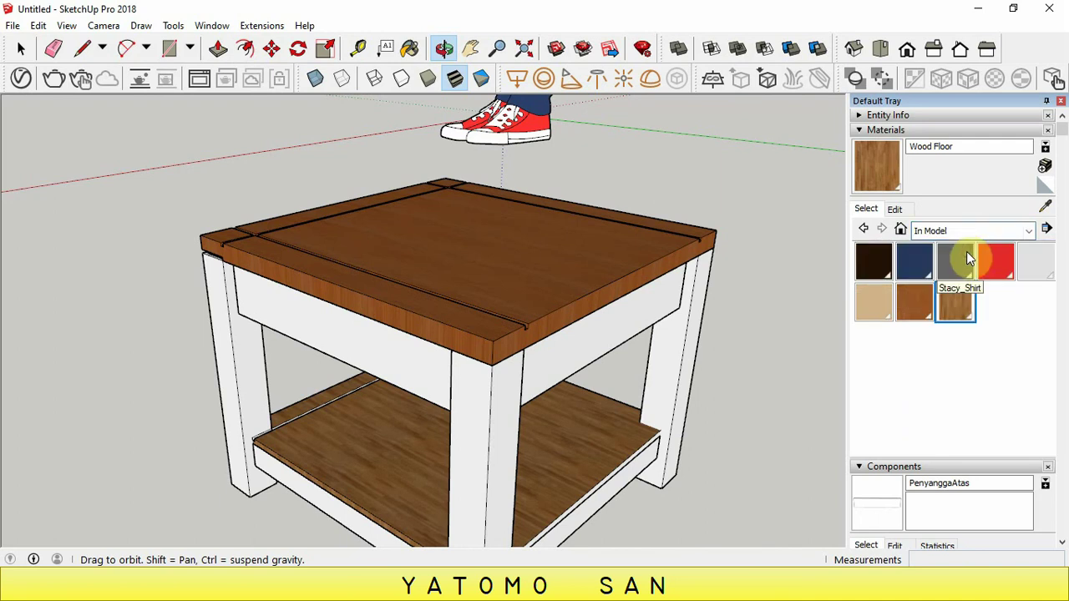
Paint the right-side and front aprons with Wood Cherry Original
left_click(920, 308)
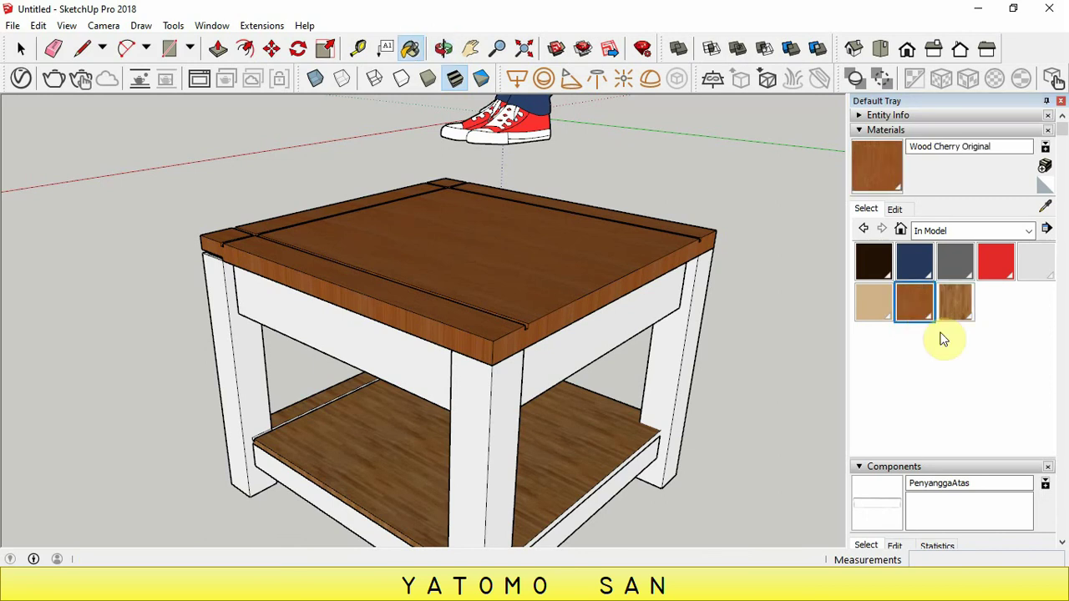
left_click(605, 334)
left_click(435, 361)
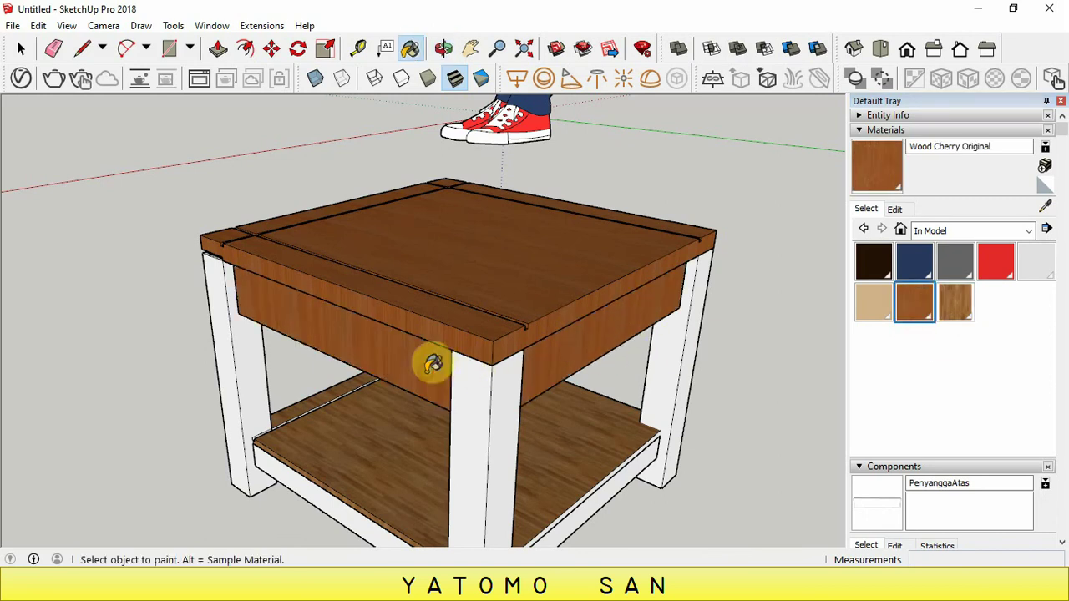
scroll(481, 408, "down", 2)
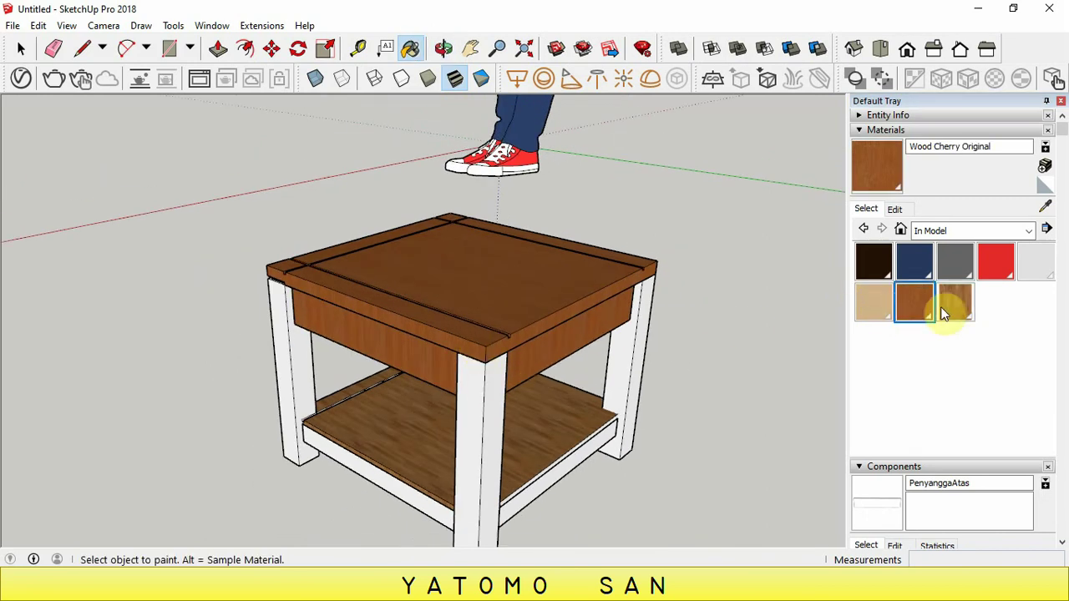
Paint three legs and the shelf's side and front edges with Wood Floor
left_click(953, 306)
left_click(487, 409)
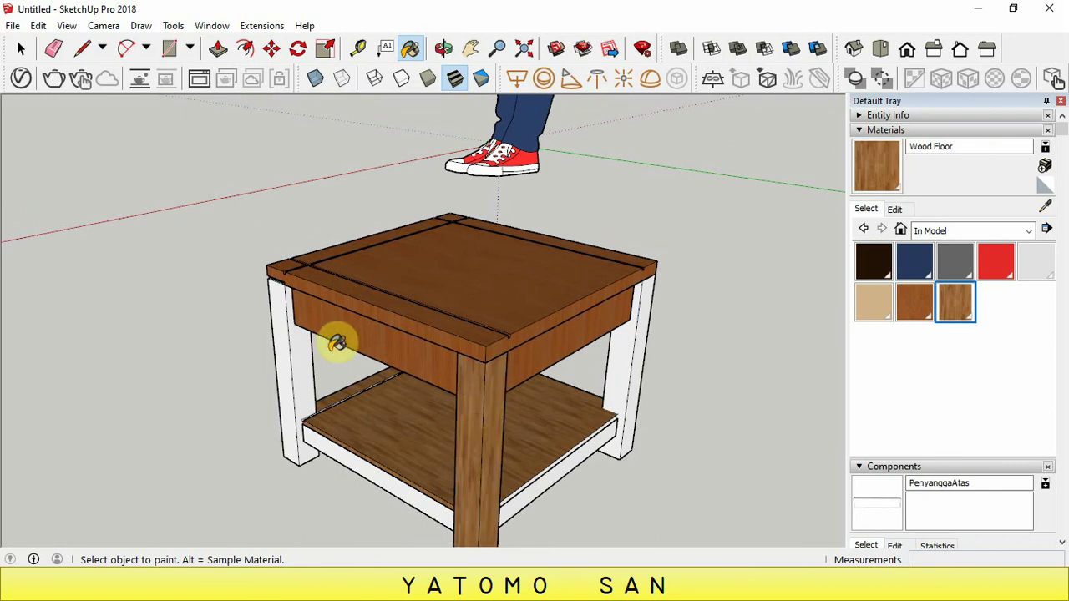
left_click(299, 344)
left_click(632, 359)
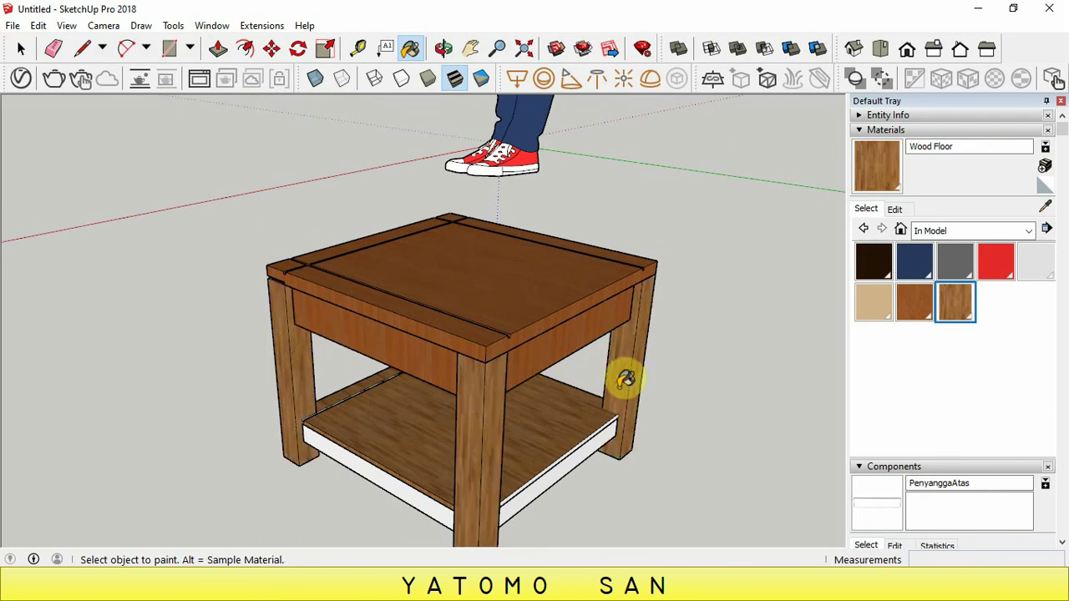
left_click(589, 440)
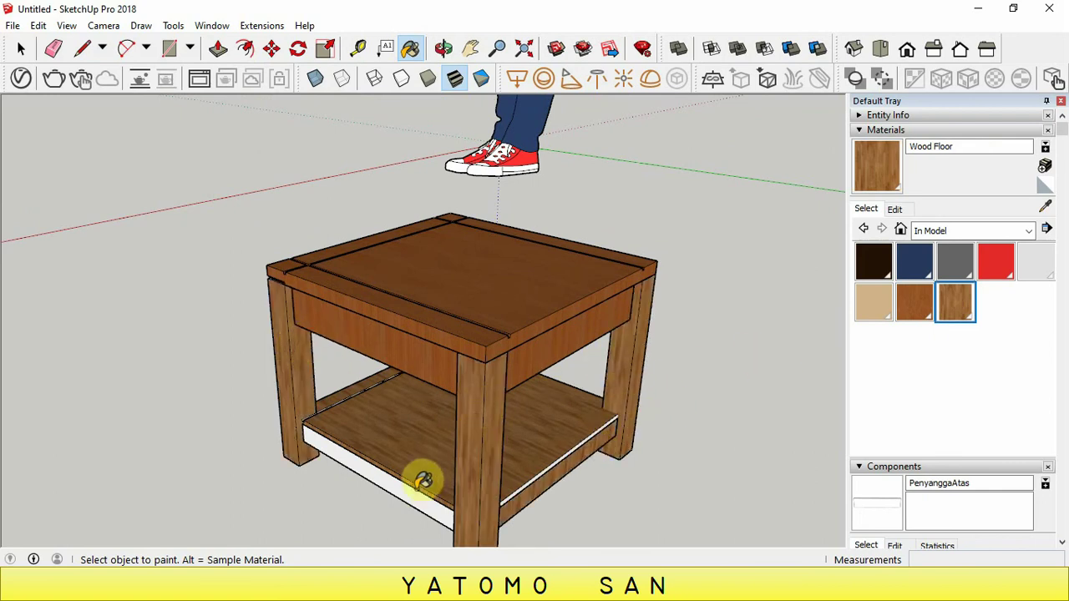
left_click(414, 487)
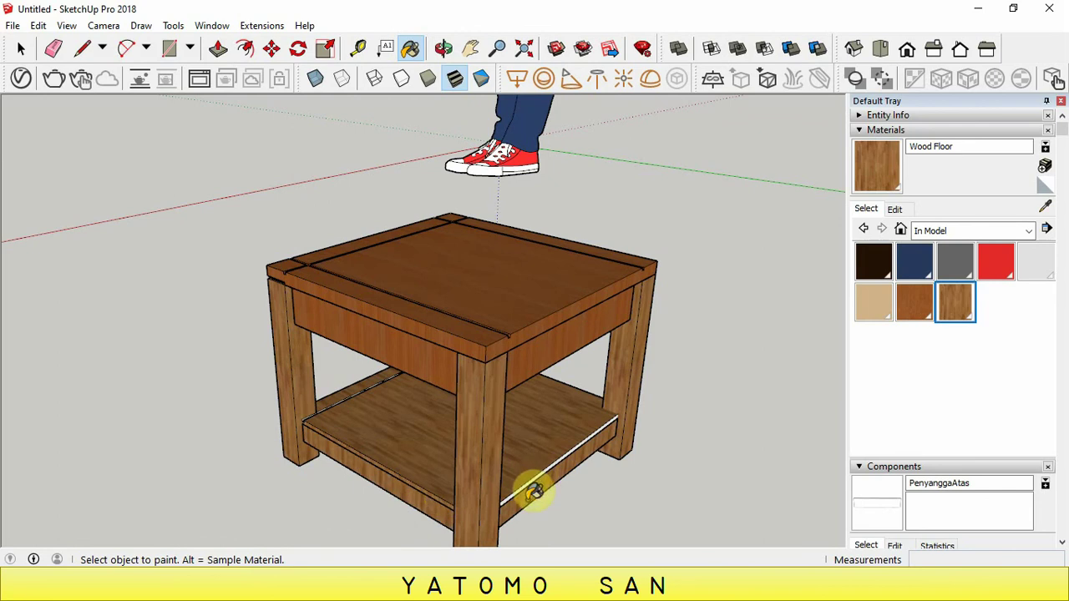
scroll(545, 468, "up", 5)
left_click(544, 465)
scroll(625, 414, "down", 3)
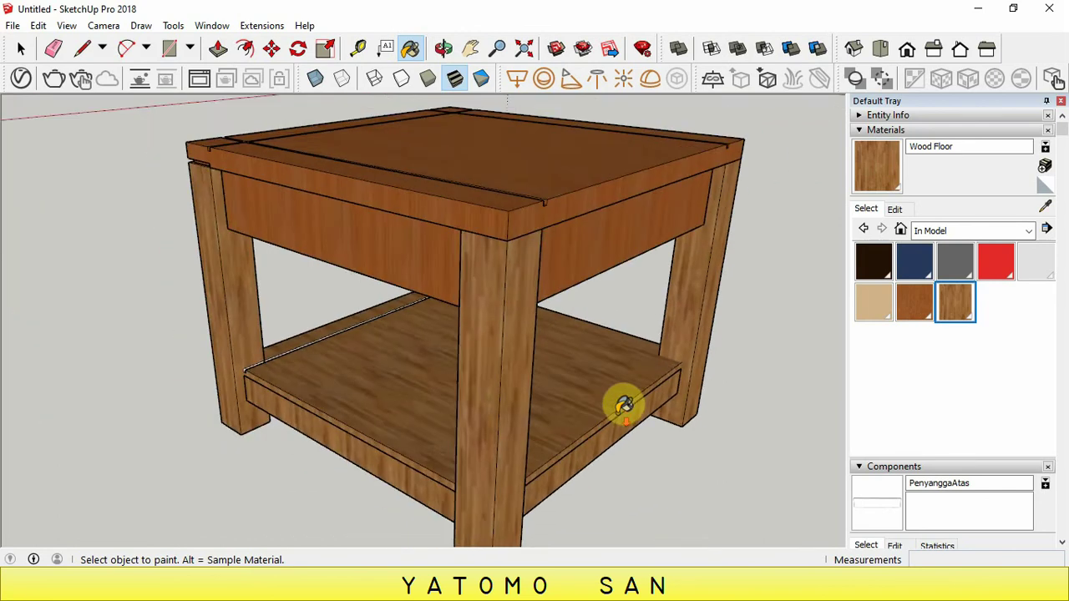
scroll(627, 405, "down", 2)
scroll(635, 393, "down", 2)
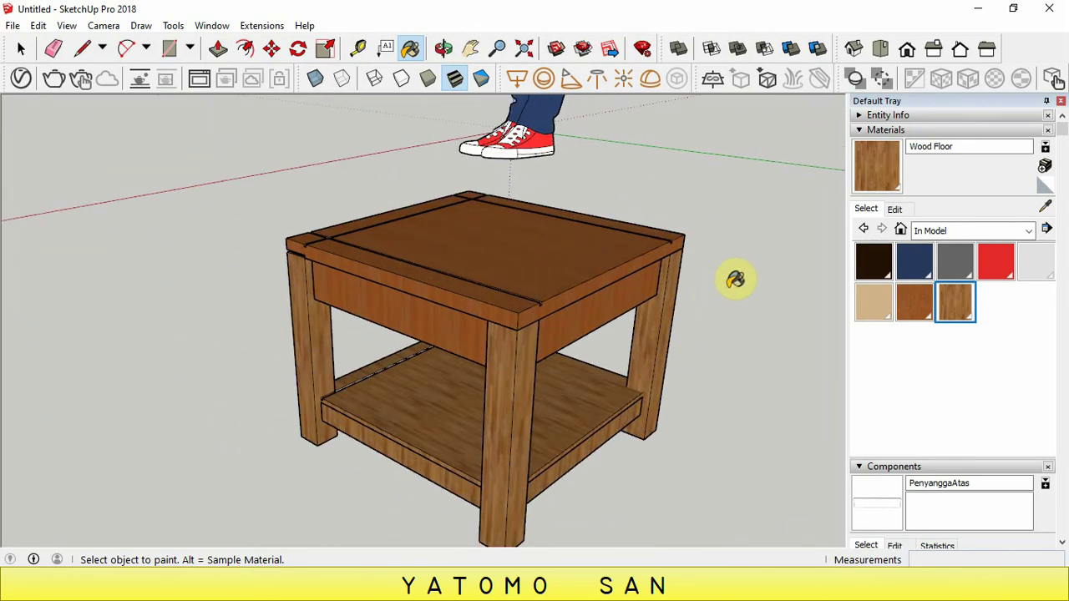
mouse_move(747, 282)
middle_mouse_down()
mouse_move(688, 310)
mouse_move(708, 391)
middle_mouse_up()
scroll(708, 390, "up", 1)
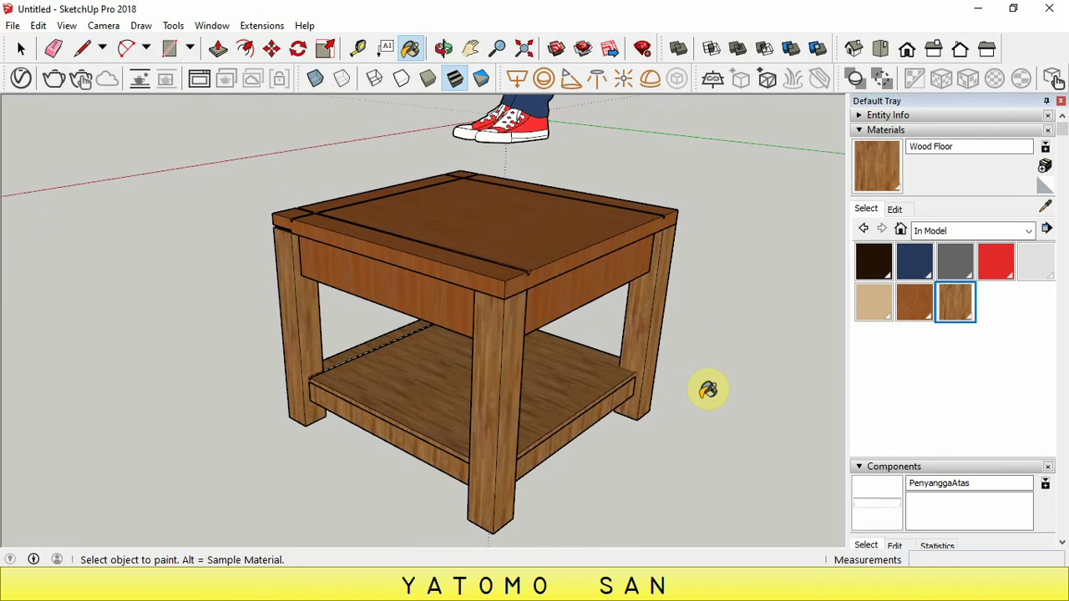